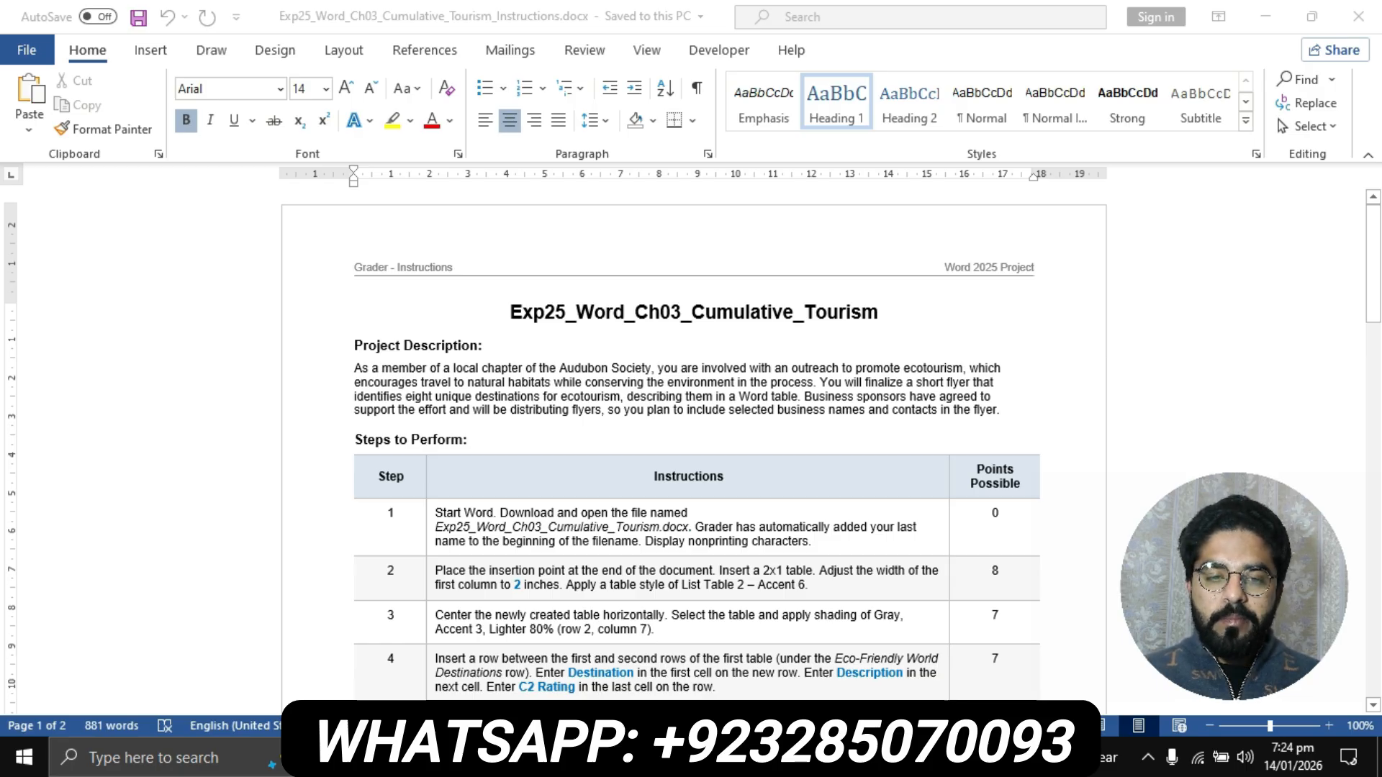
- Skim the project instructions and highlight the title Exp25_Word_Ch03_Cumulative_Tourism in yellow
scroll(694, 443, down, 20)
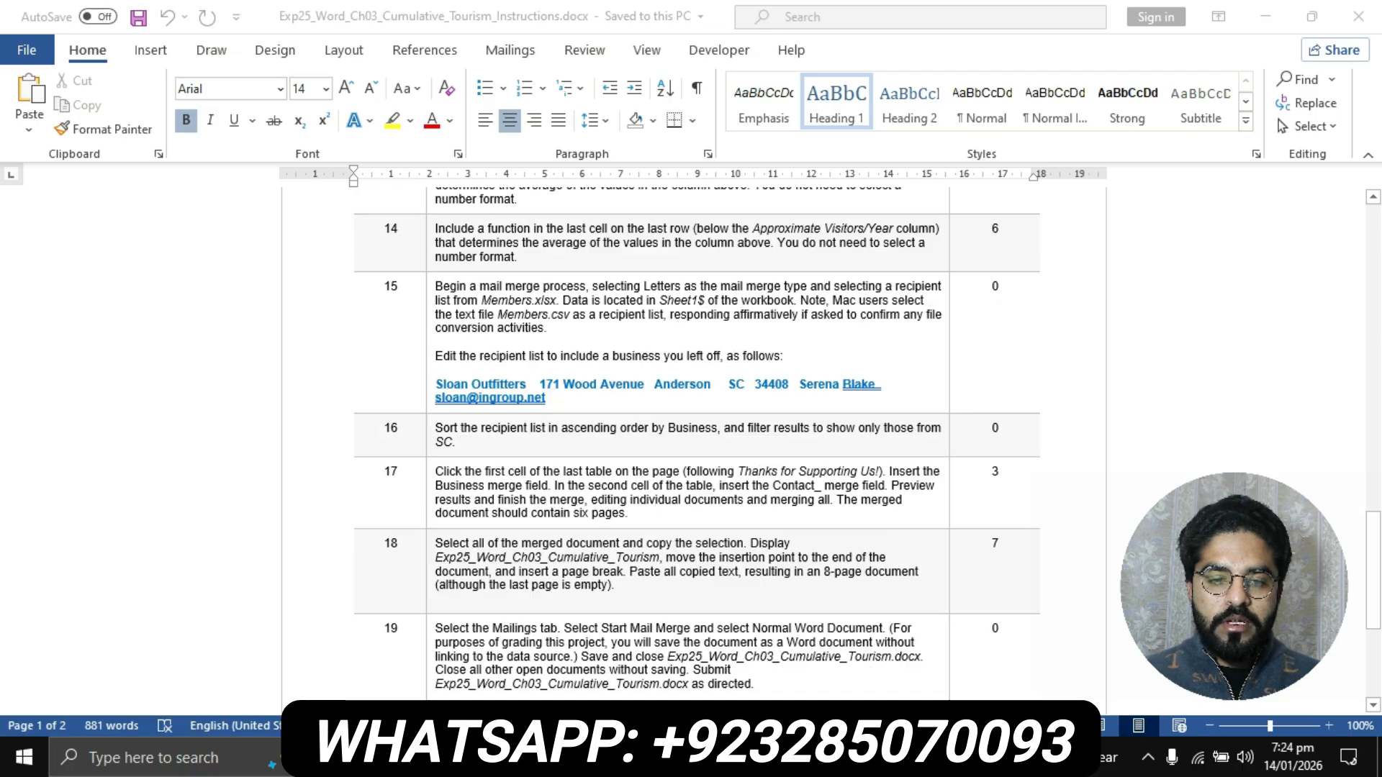
scroll(694, 444, down, 4)
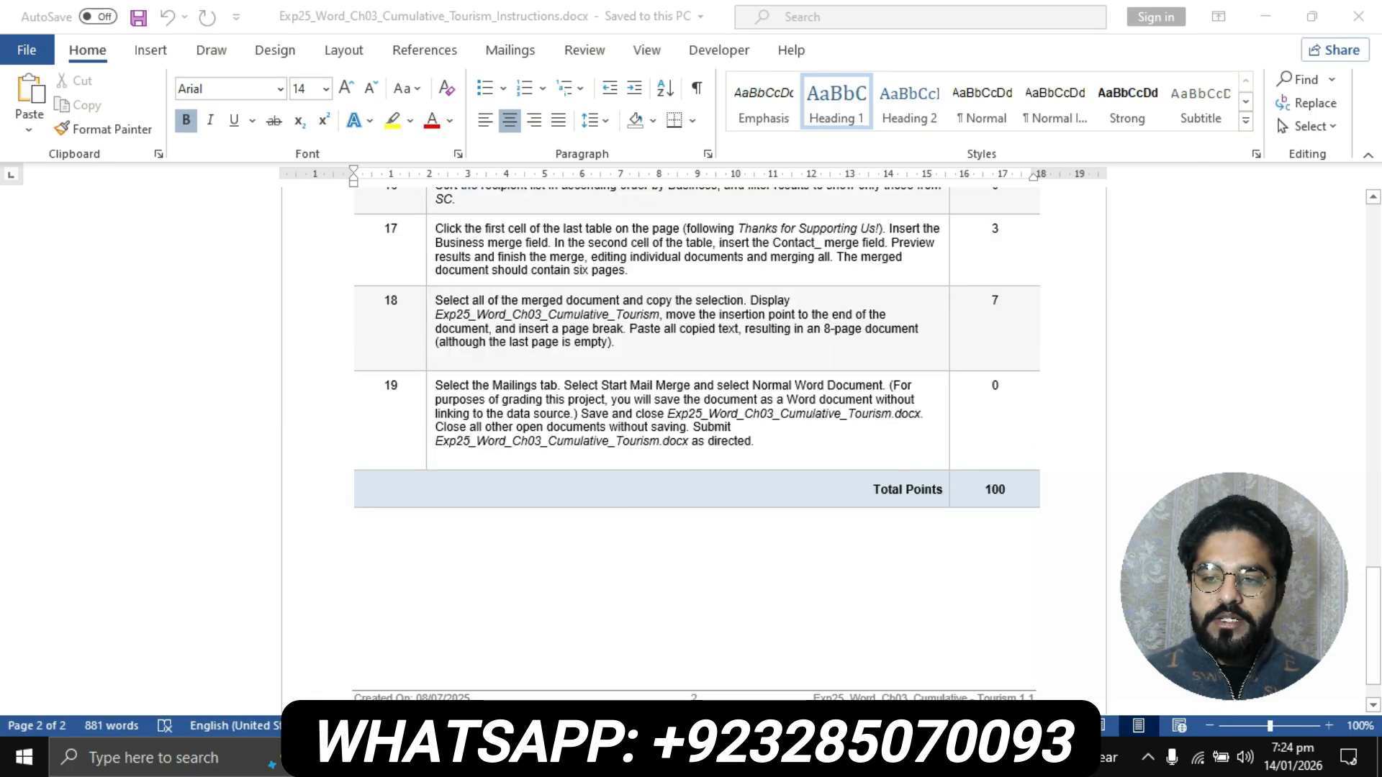
scroll(694, 444, up, 20)
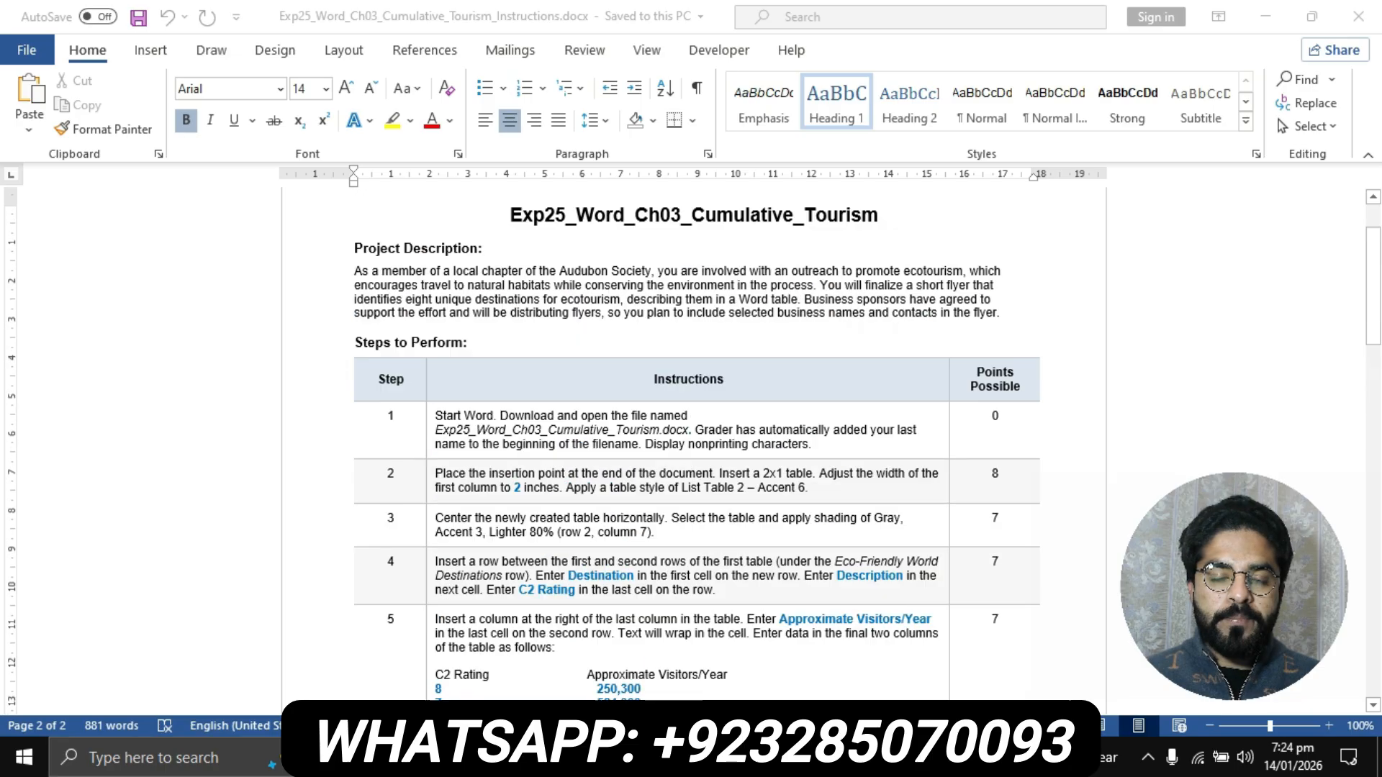
scroll(694, 443, up, 3)
scroll(694, 444, up, 3)
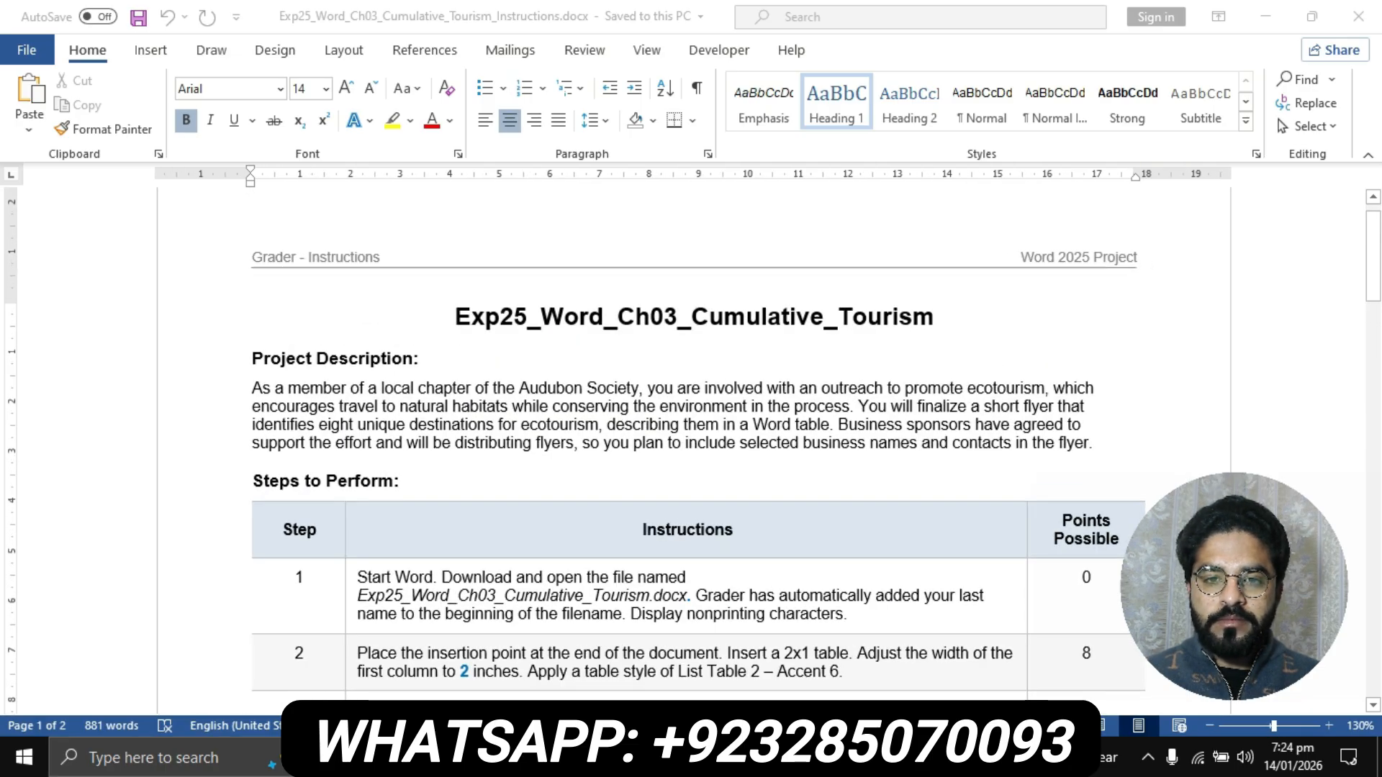
scroll(694, 444, up, 1)
click(531, 317)
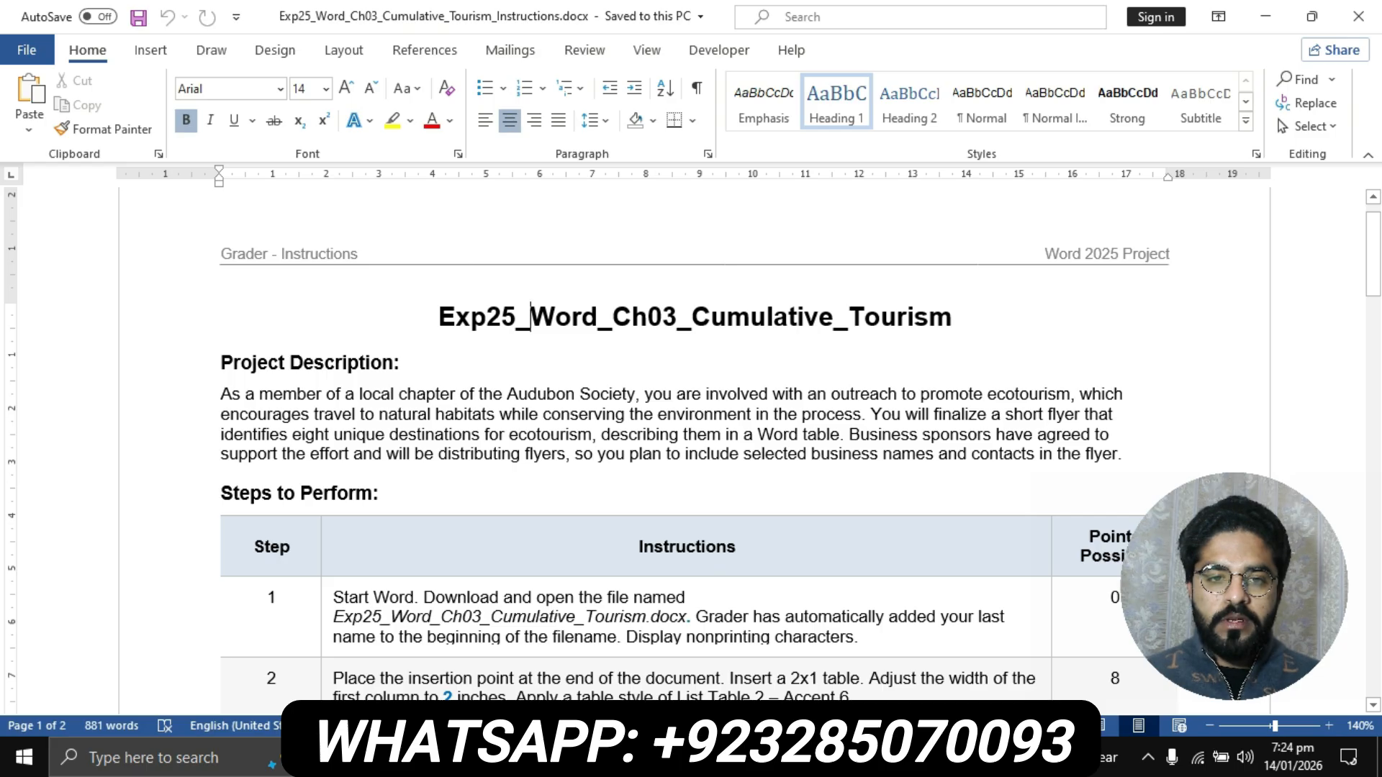
click(426, 318)
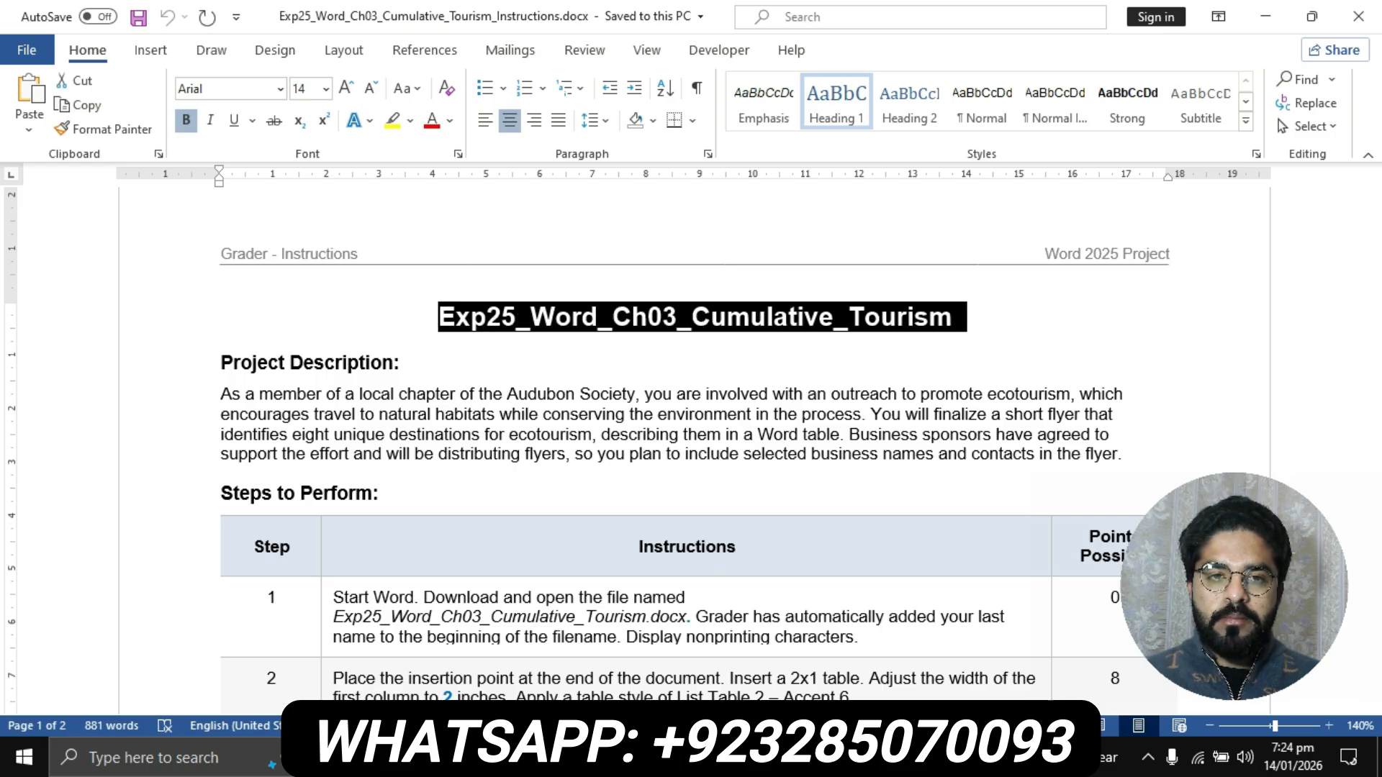
click(392, 121)
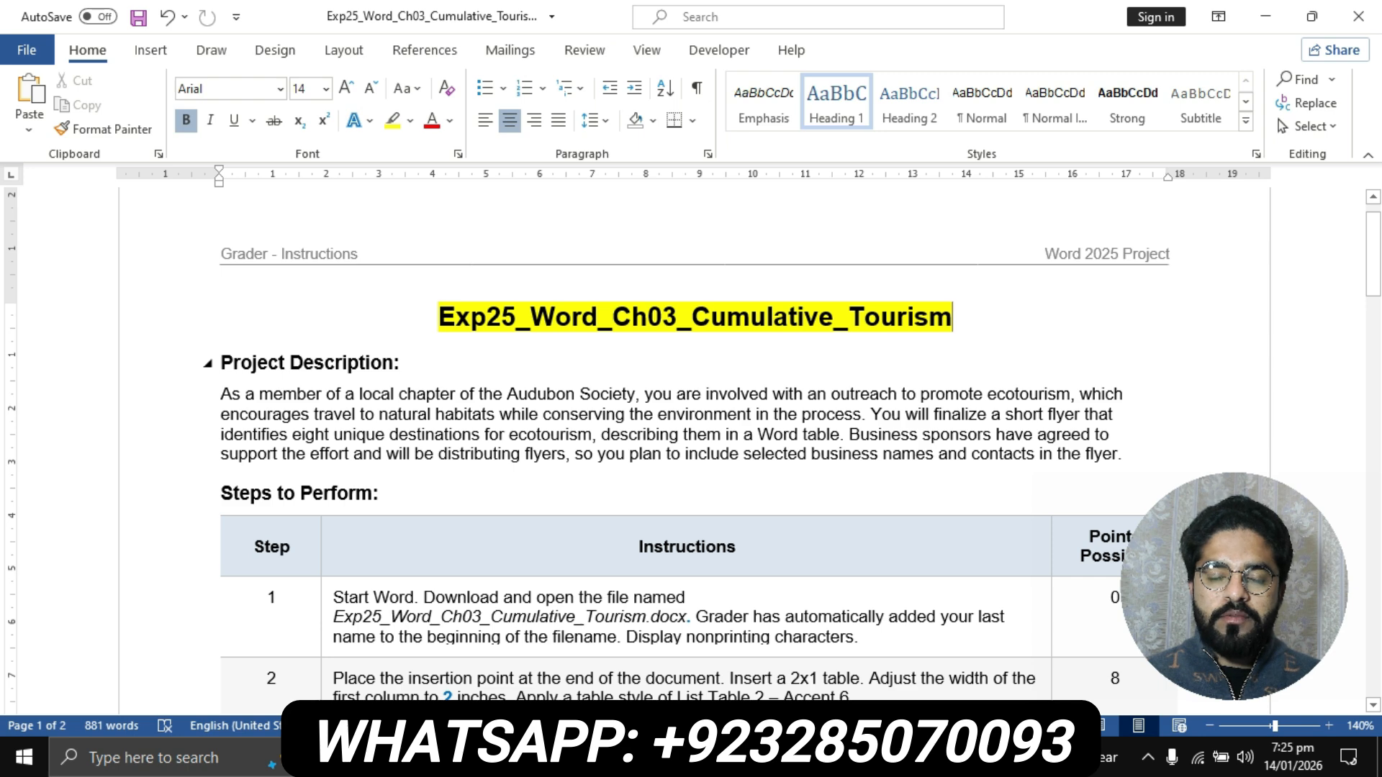
- Highlight the Project Description heading and its paragraph in yellow
scroll(691, 446, down, 1)
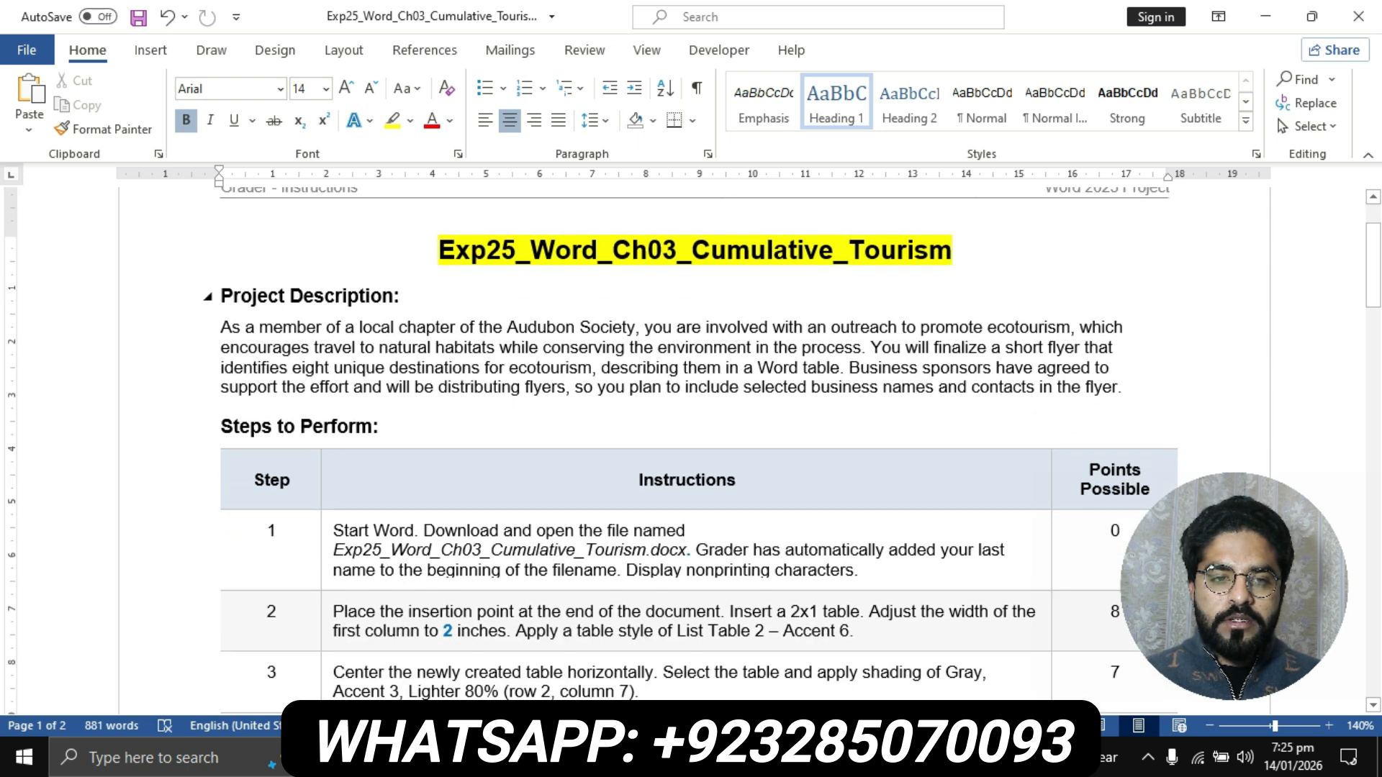
drag(221, 296, 1129, 388)
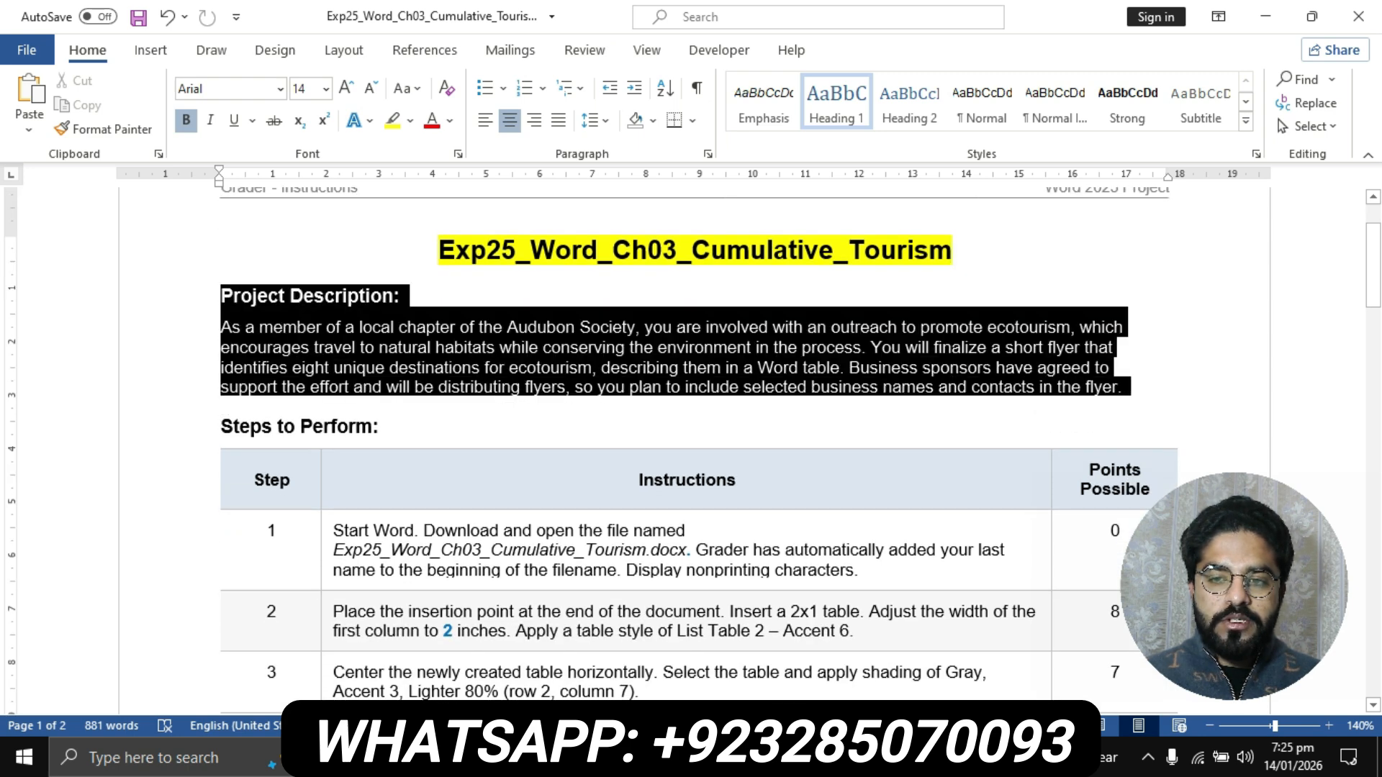
click(392, 121)
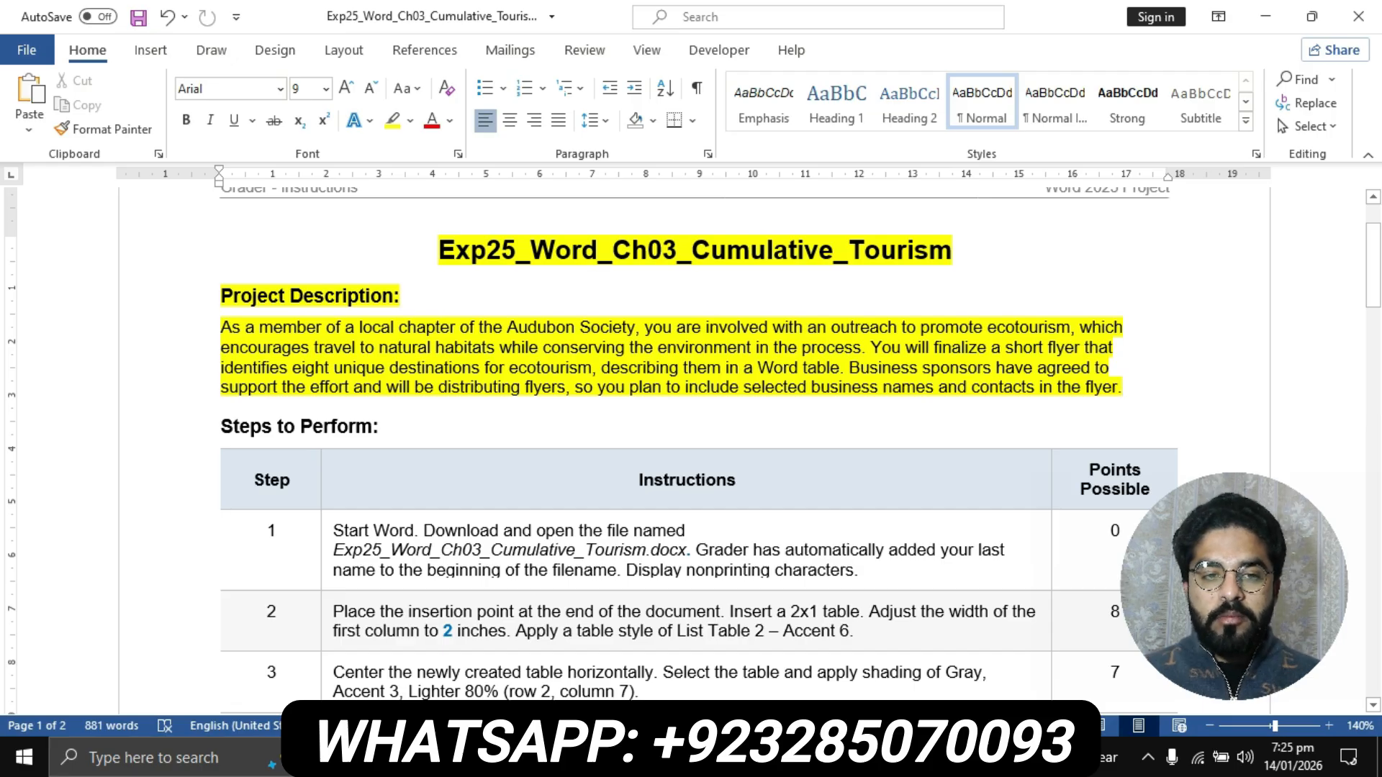
- Highlight the instruction text of step 1 in the table in yellow
scroll(691, 432, down, 3)
click(327, 266)
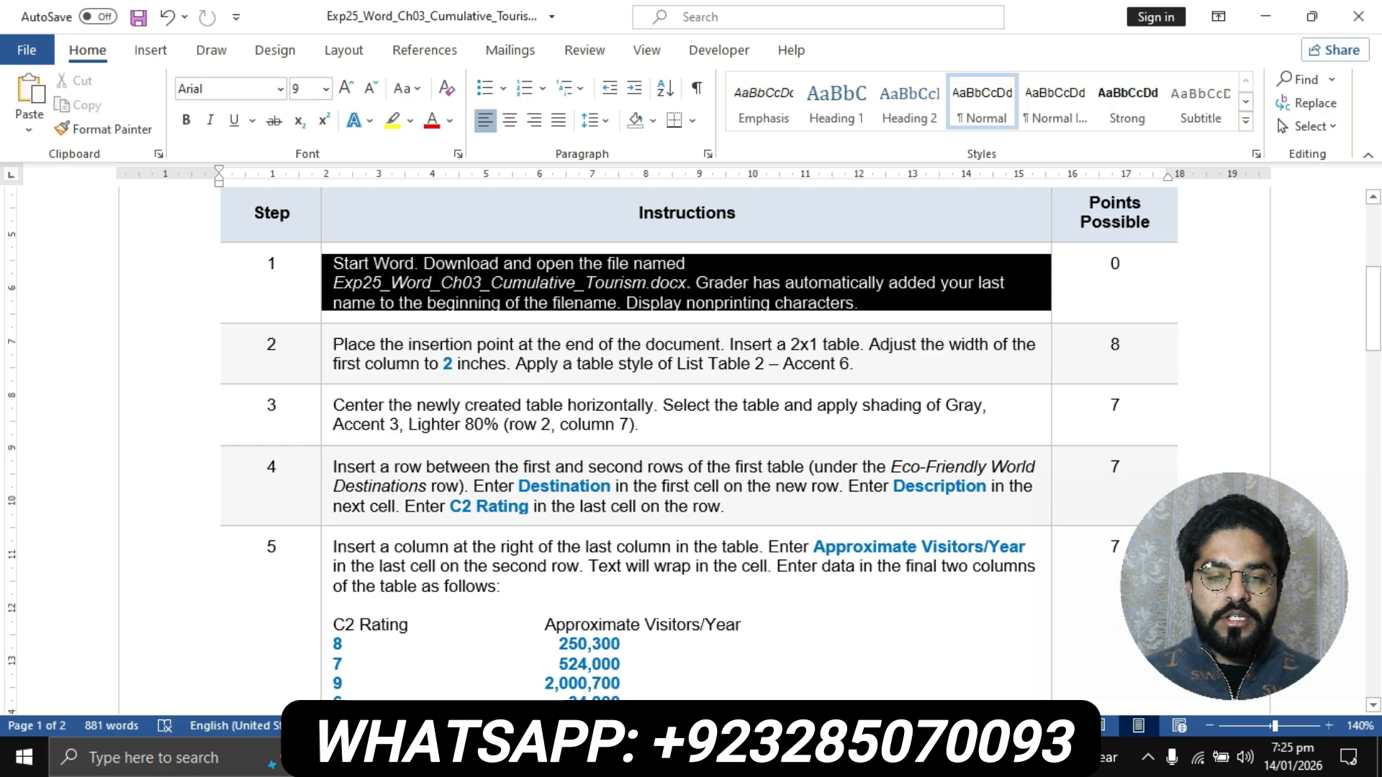
click(393, 121)
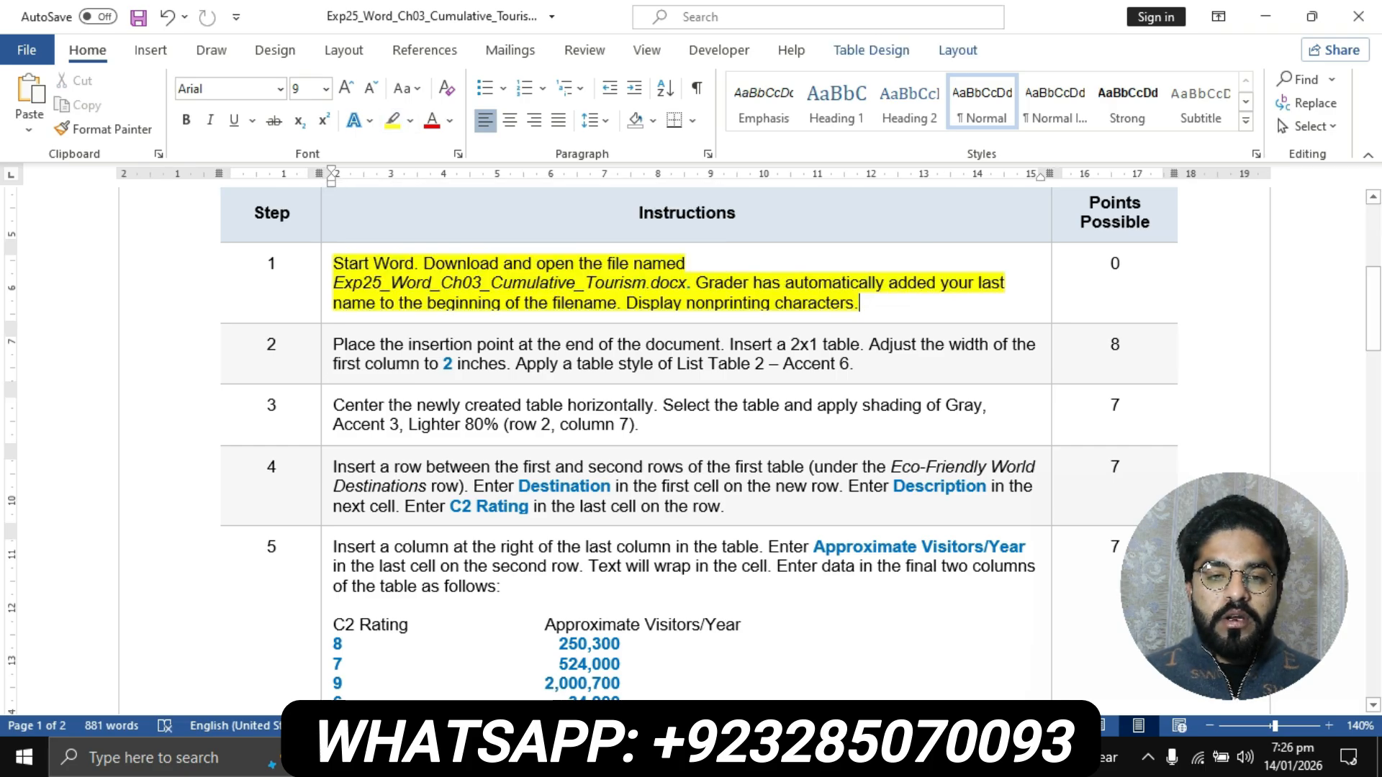
- Make the file name Exp25_Word_Ch03_Cumulative_Tourism.docx in the step 1 instruction bold
drag(333, 283, 687, 282)
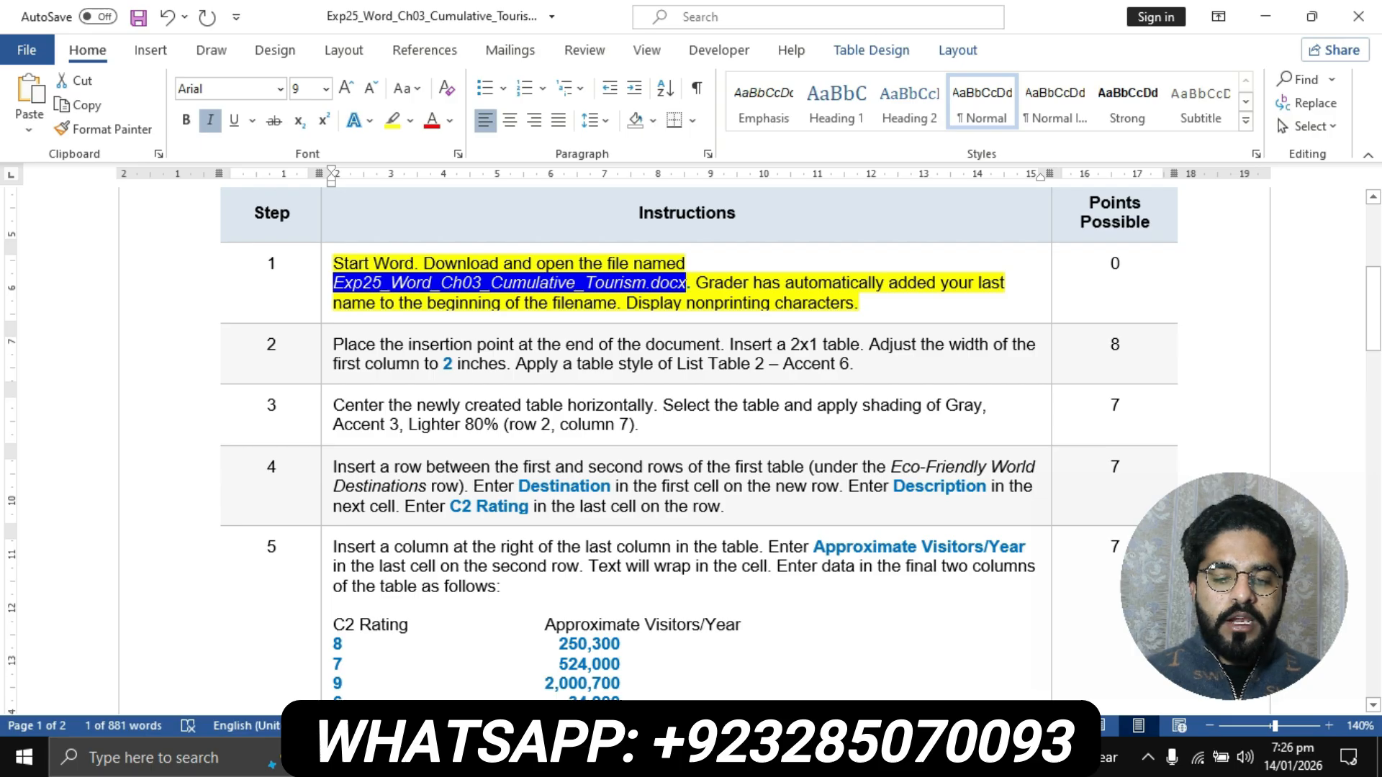
key(ctrl+b)
click(593, 303)
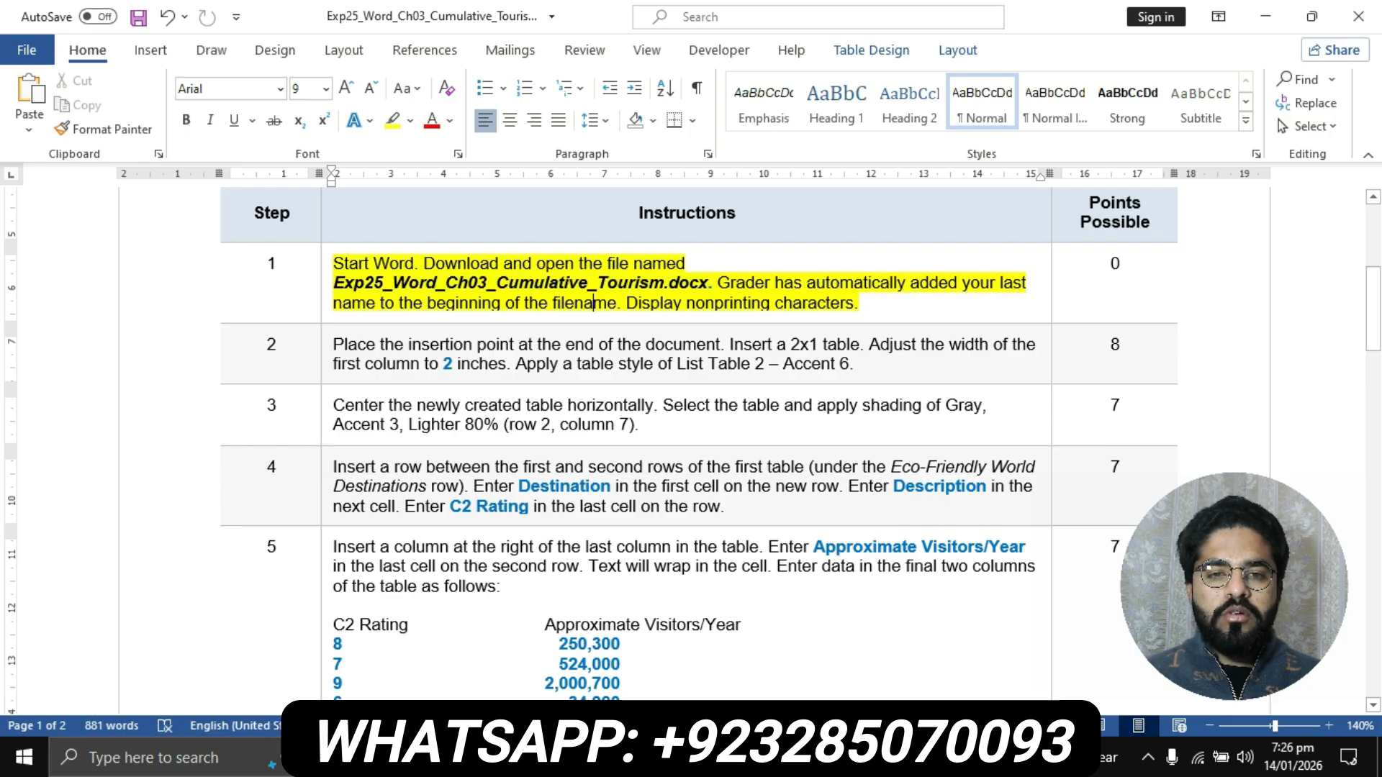
drag(333, 283, 708, 284)
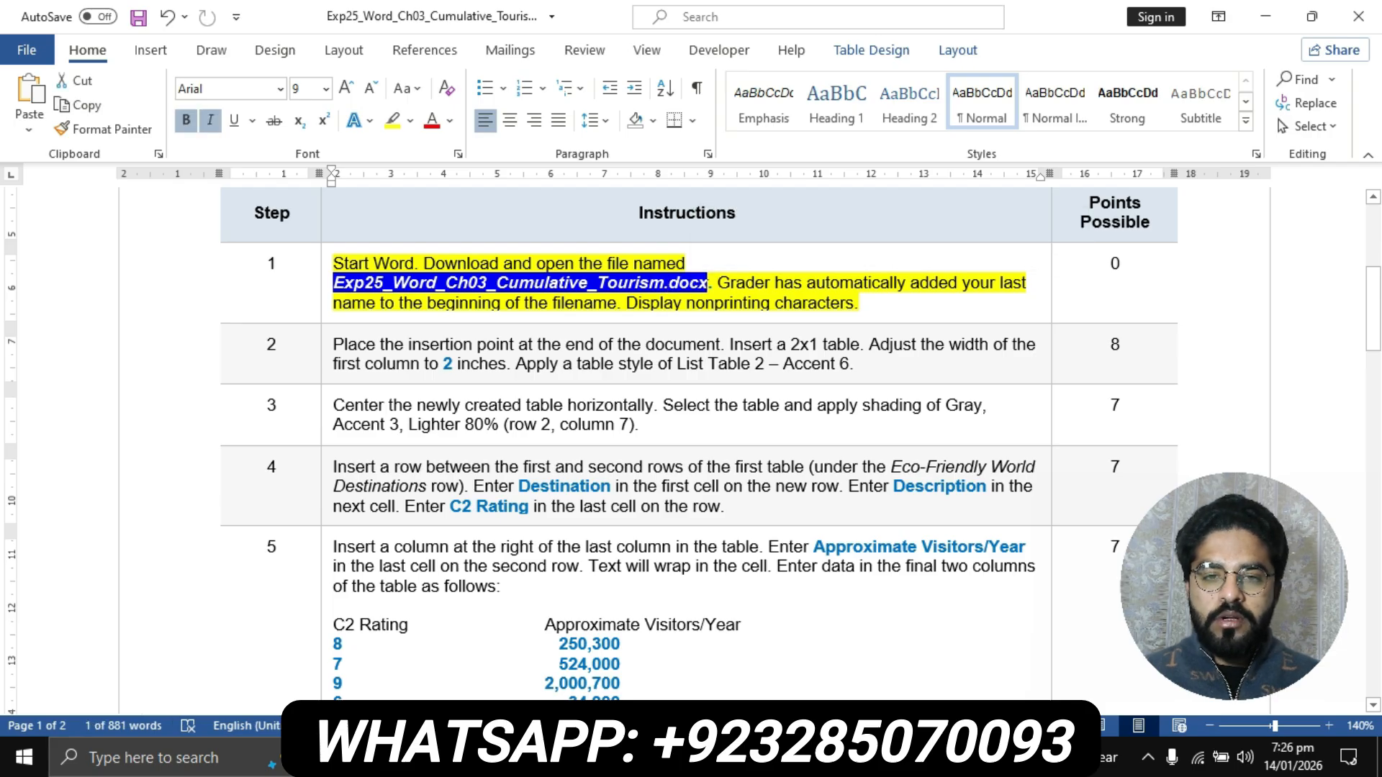
click(677, 303)
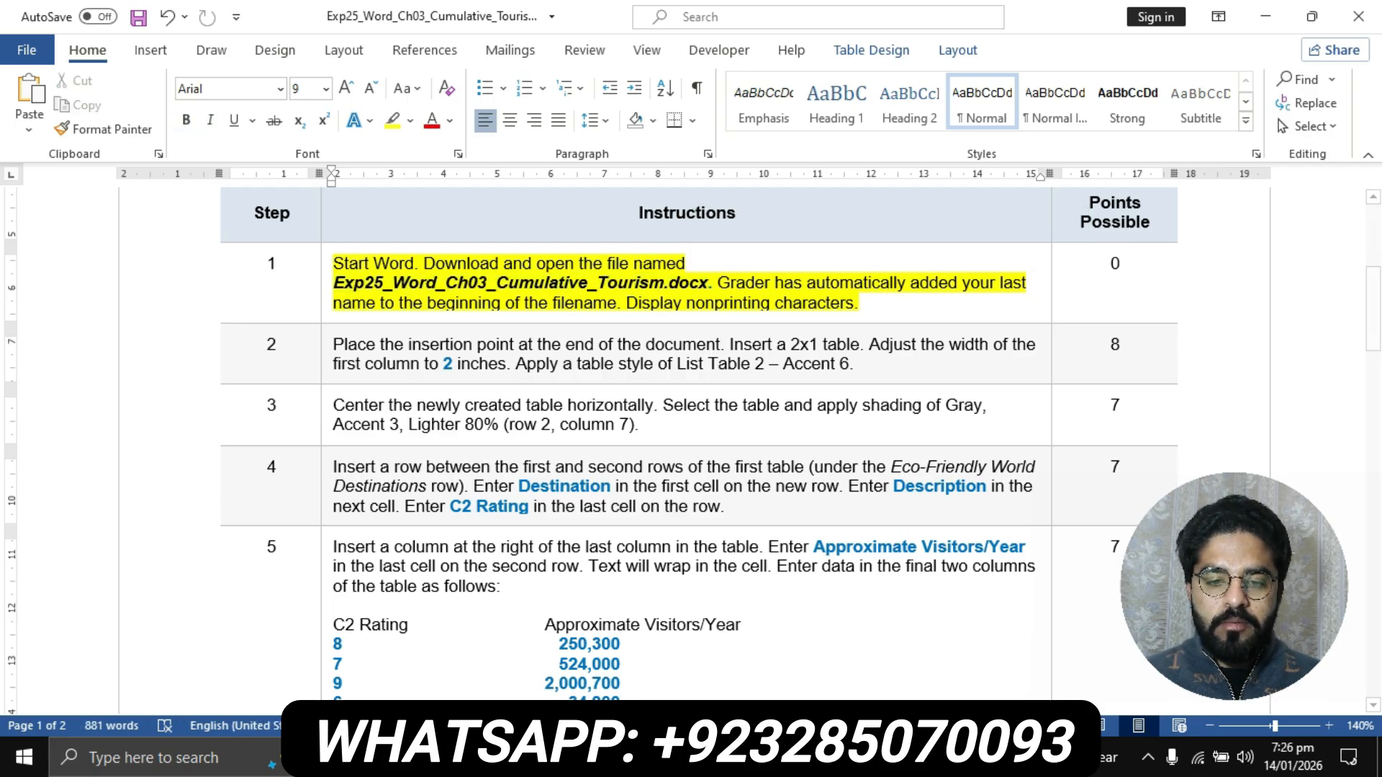
- Switch to the Ecotourism flyer document and look through it from the title to its last line
click(613, 758)
click(722, 651)
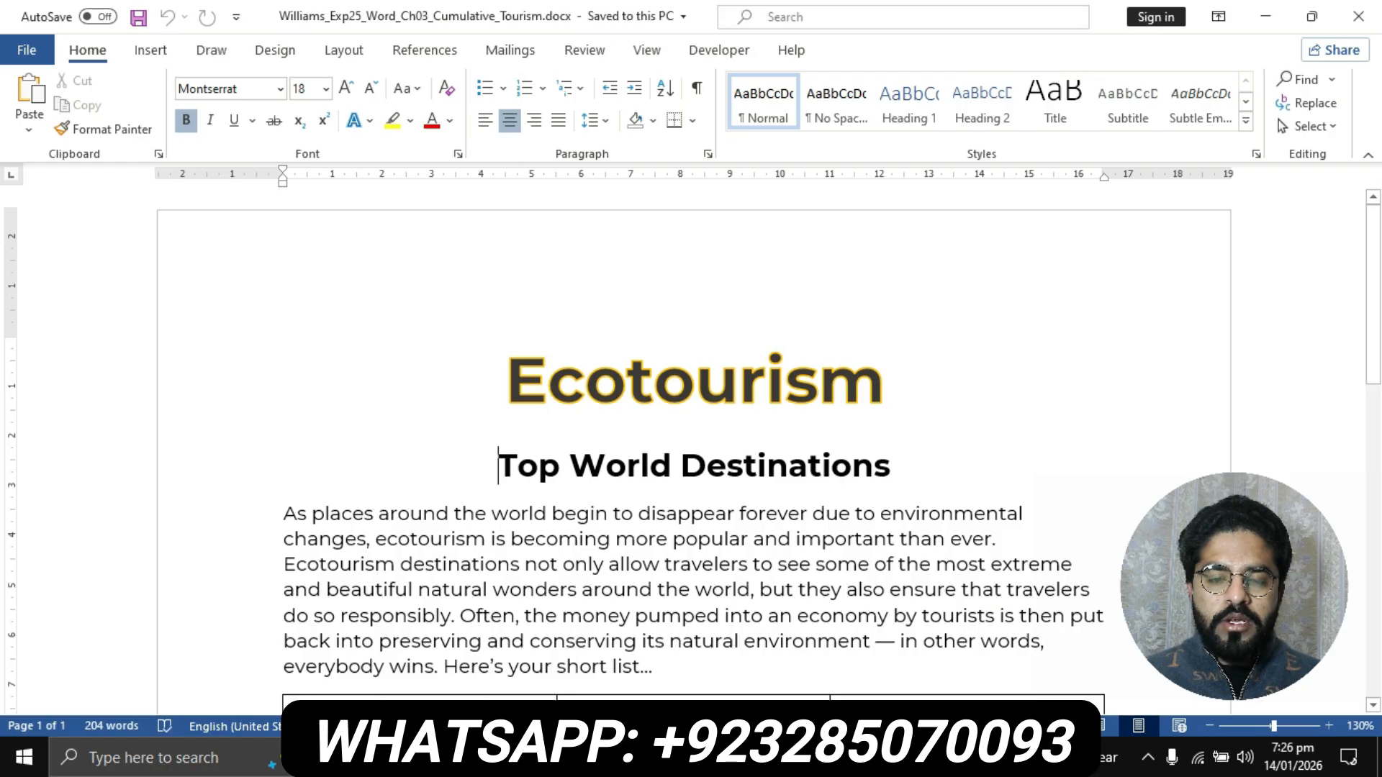
scroll(692, 447, down, 10)
scroll(691, 446, down, 5)
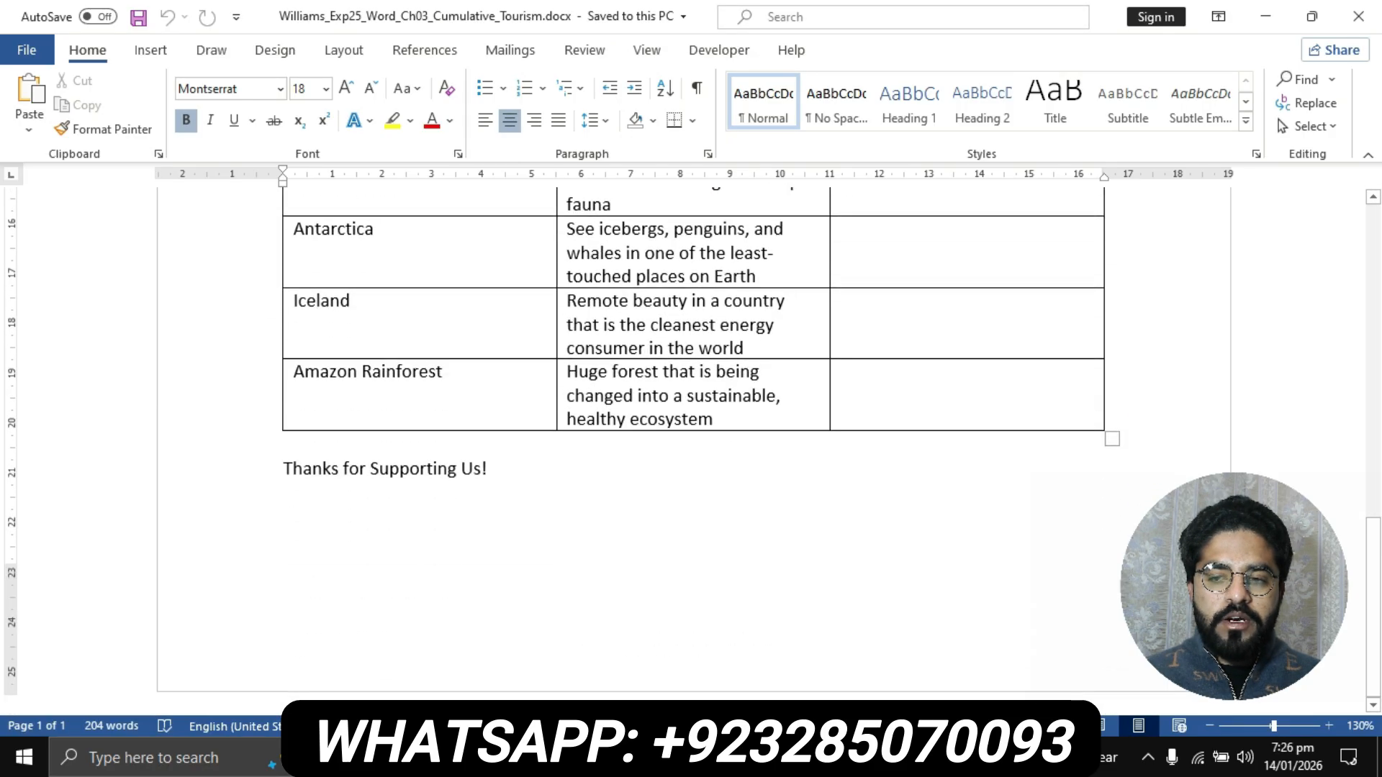
scroll(691, 446, up, 15)
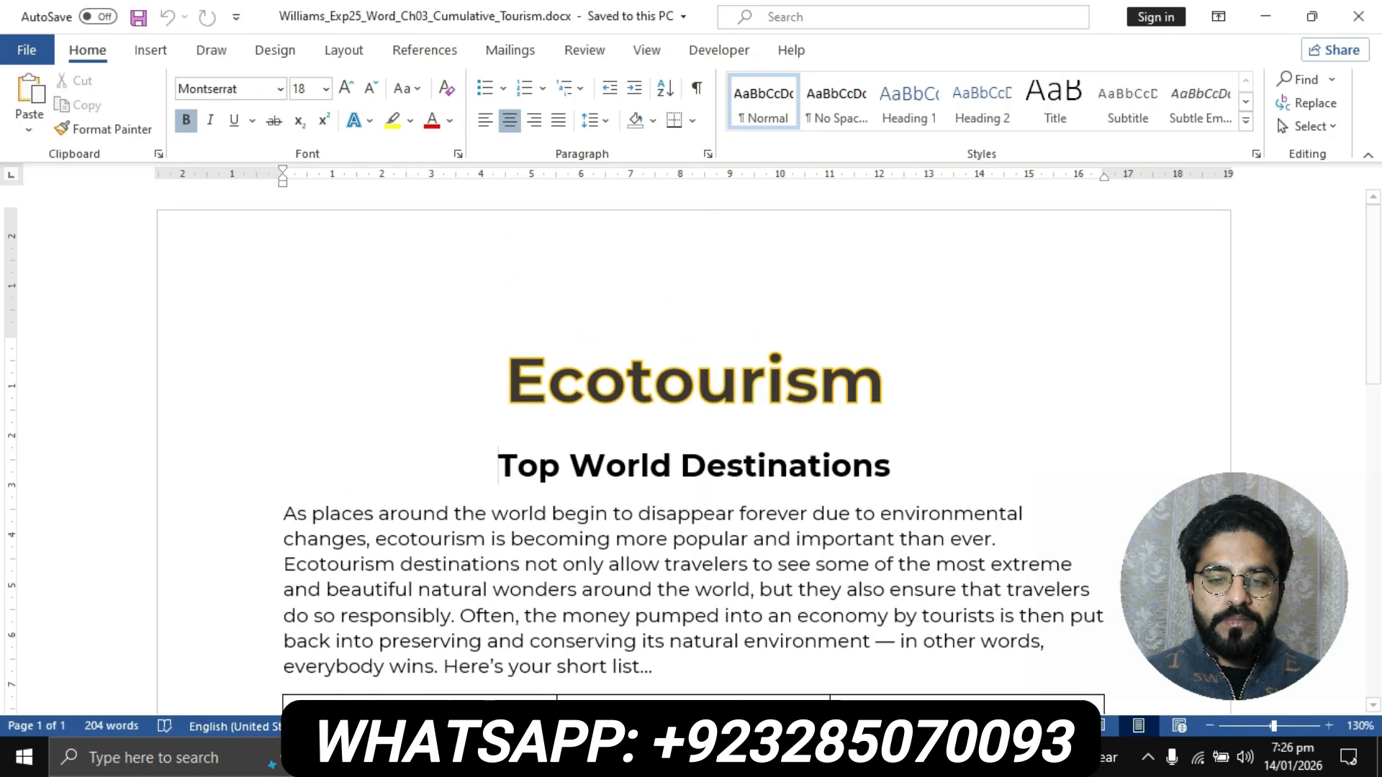
- Return to the instructions document and highlight the instruction text of step 2 in yellow
click(613, 758)
click(504, 652)
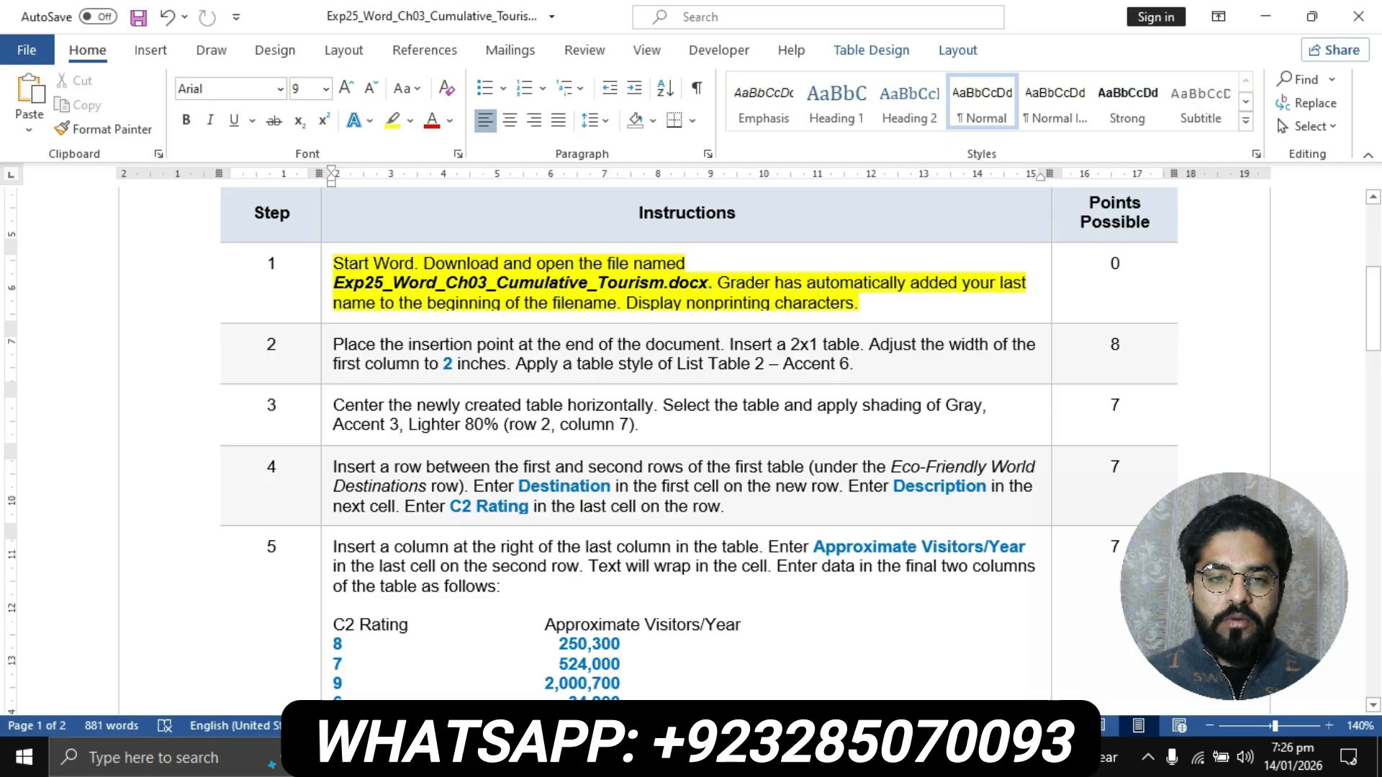
click(327, 349)
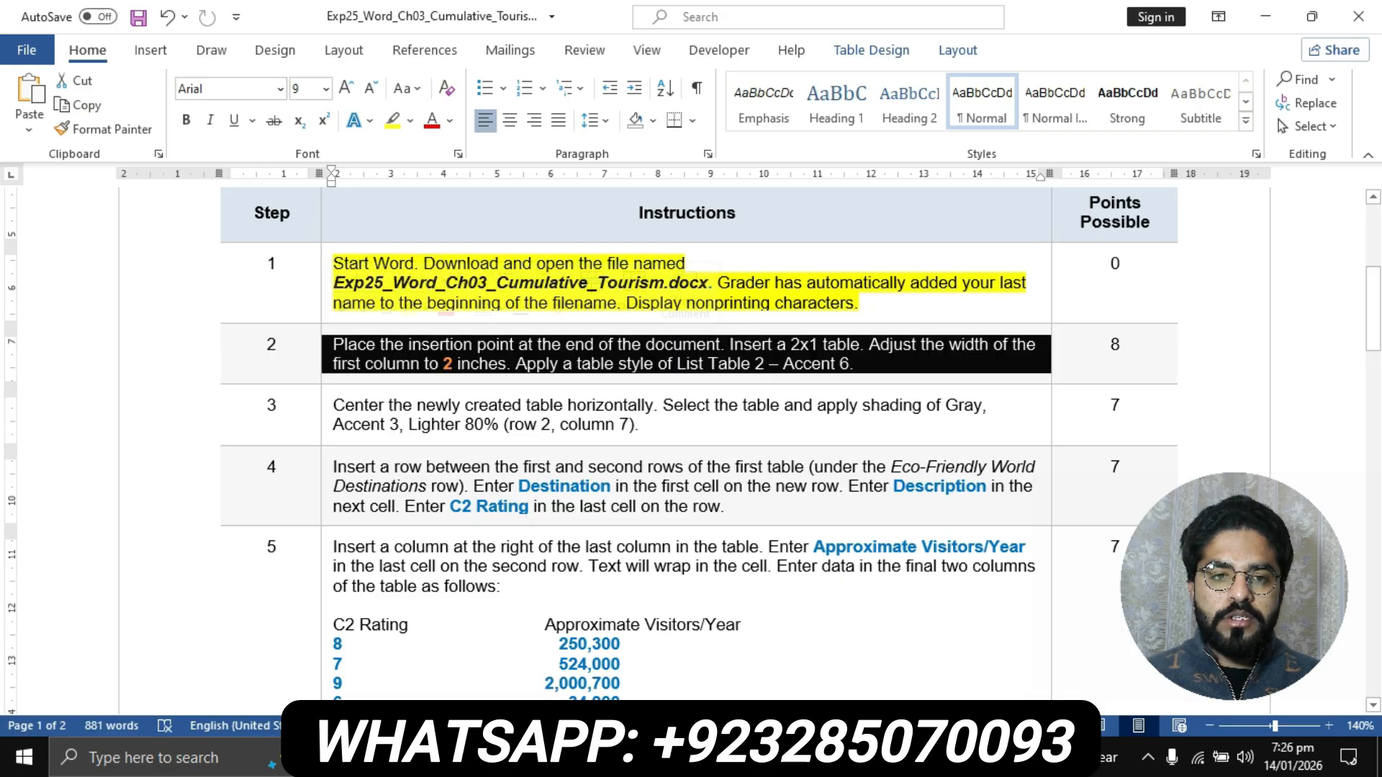
click(392, 121)
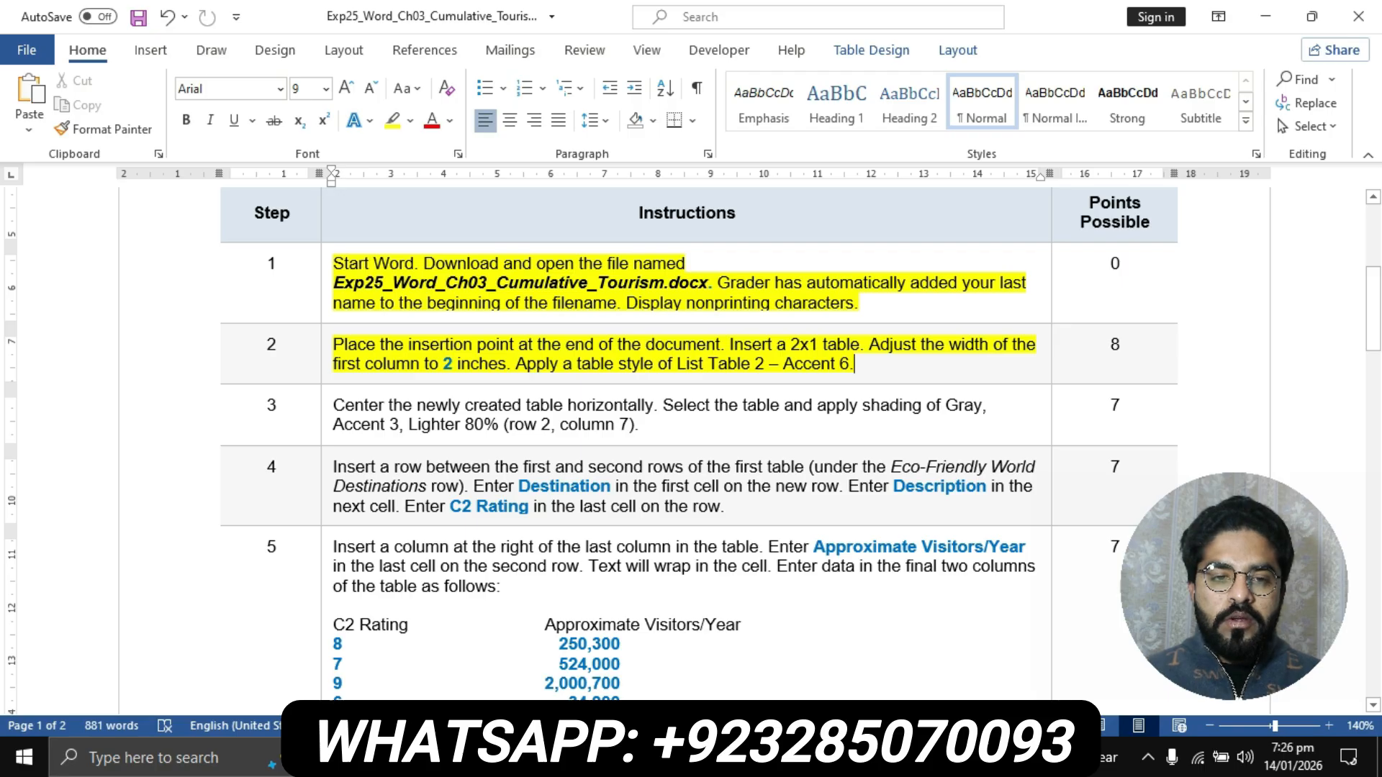
- Place the insertion point at the end of the Ecotourism flyer, on the empty line below "Thanks for Supporting Us!"
drag(334, 345, 720, 345)
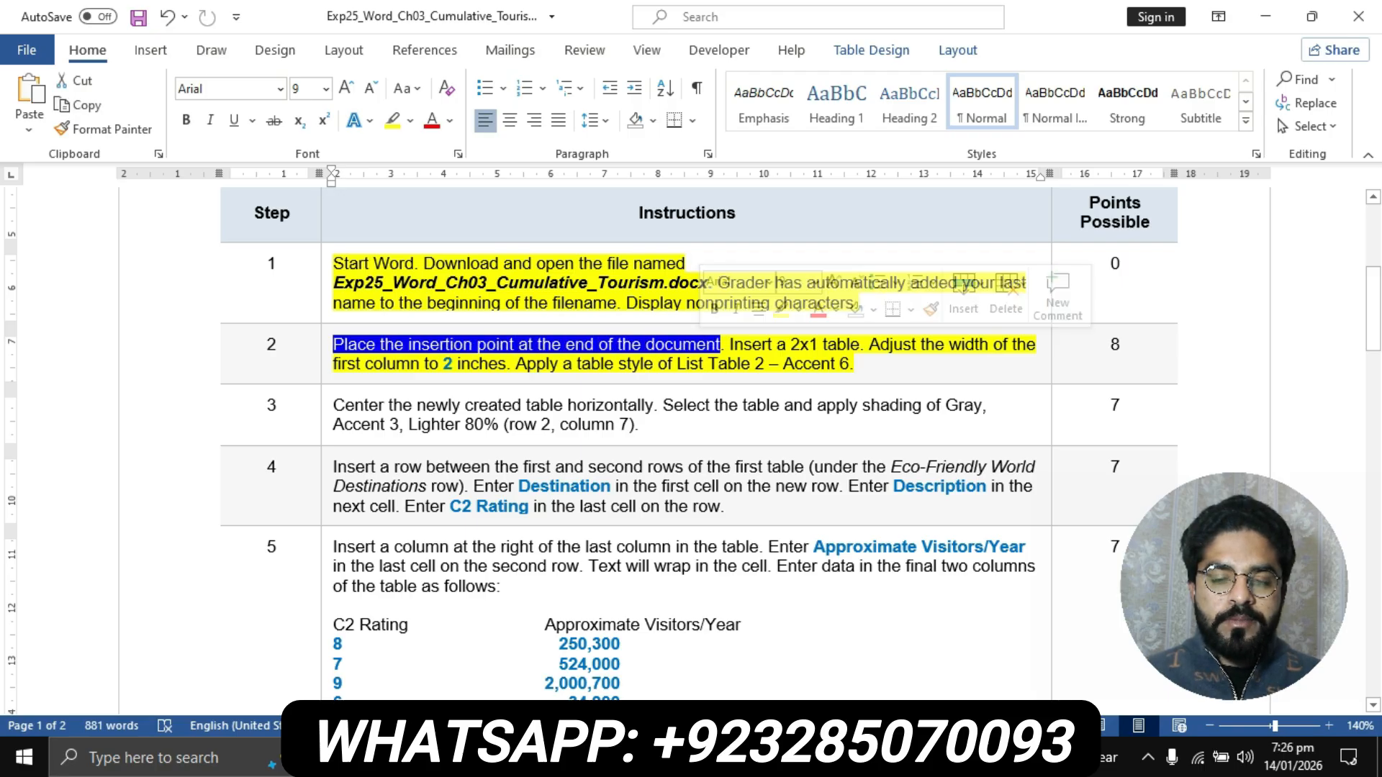
click(614, 758)
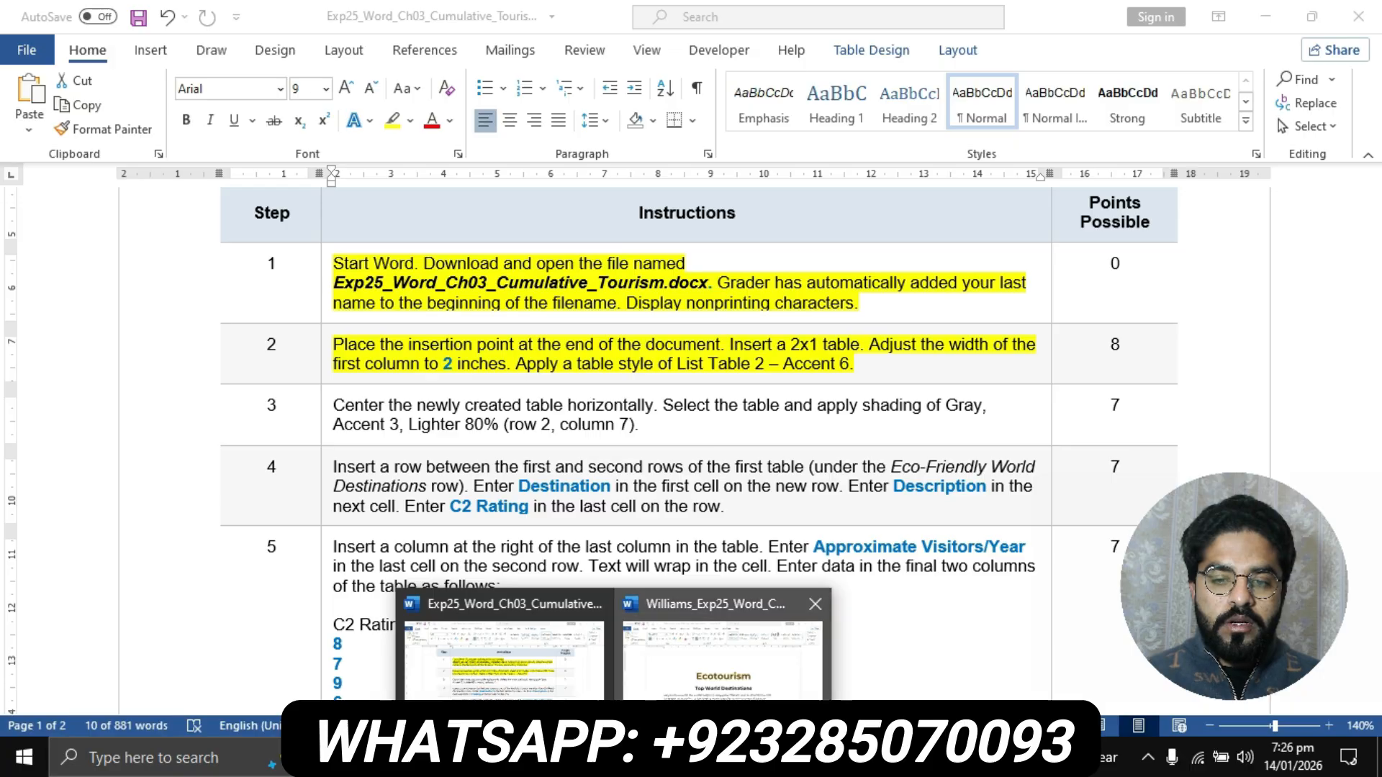
click(722, 655)
scroll(691, 432, down, 15)
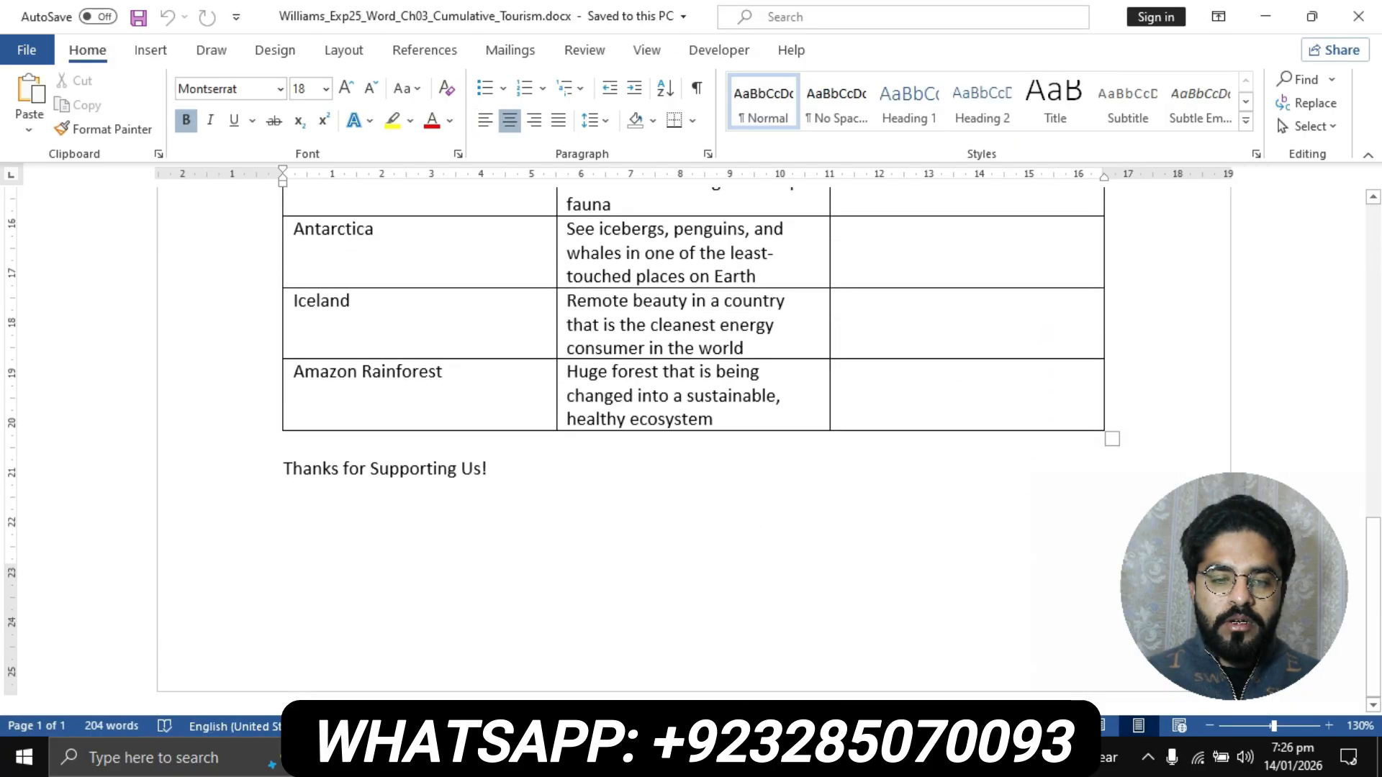
click(283, 494)
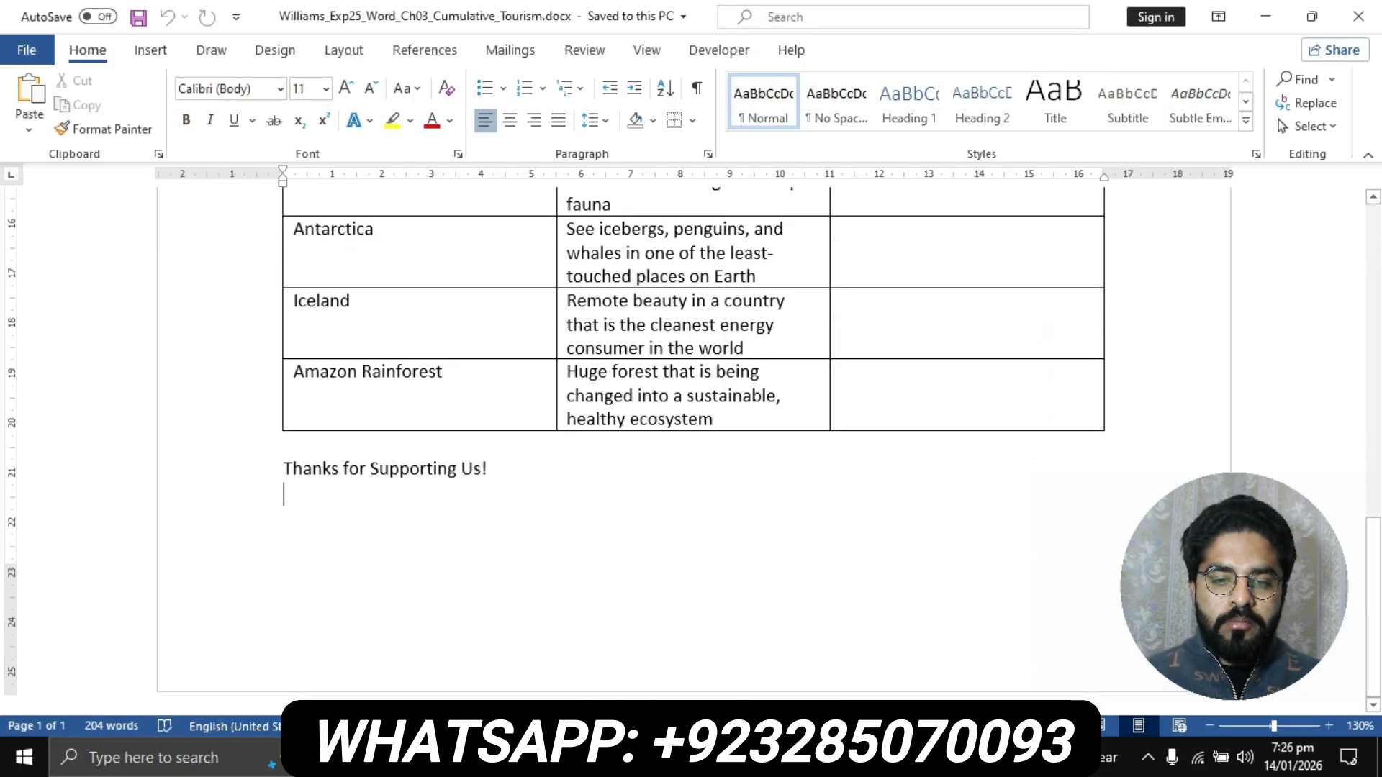
- Recheck the step 2 instruction and insert a 2x1 table at the end of the Ecotourism flyer
click(613, 758)
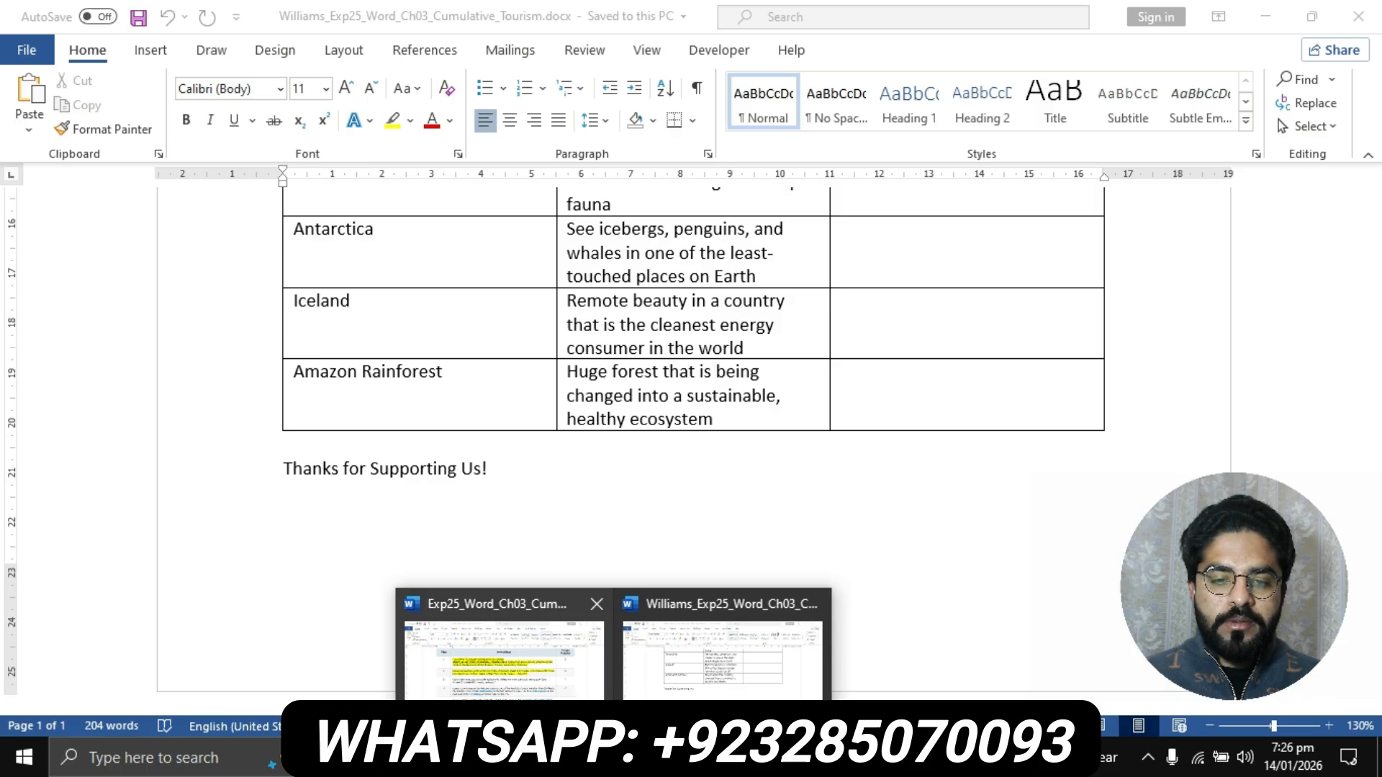
click(504, 659)
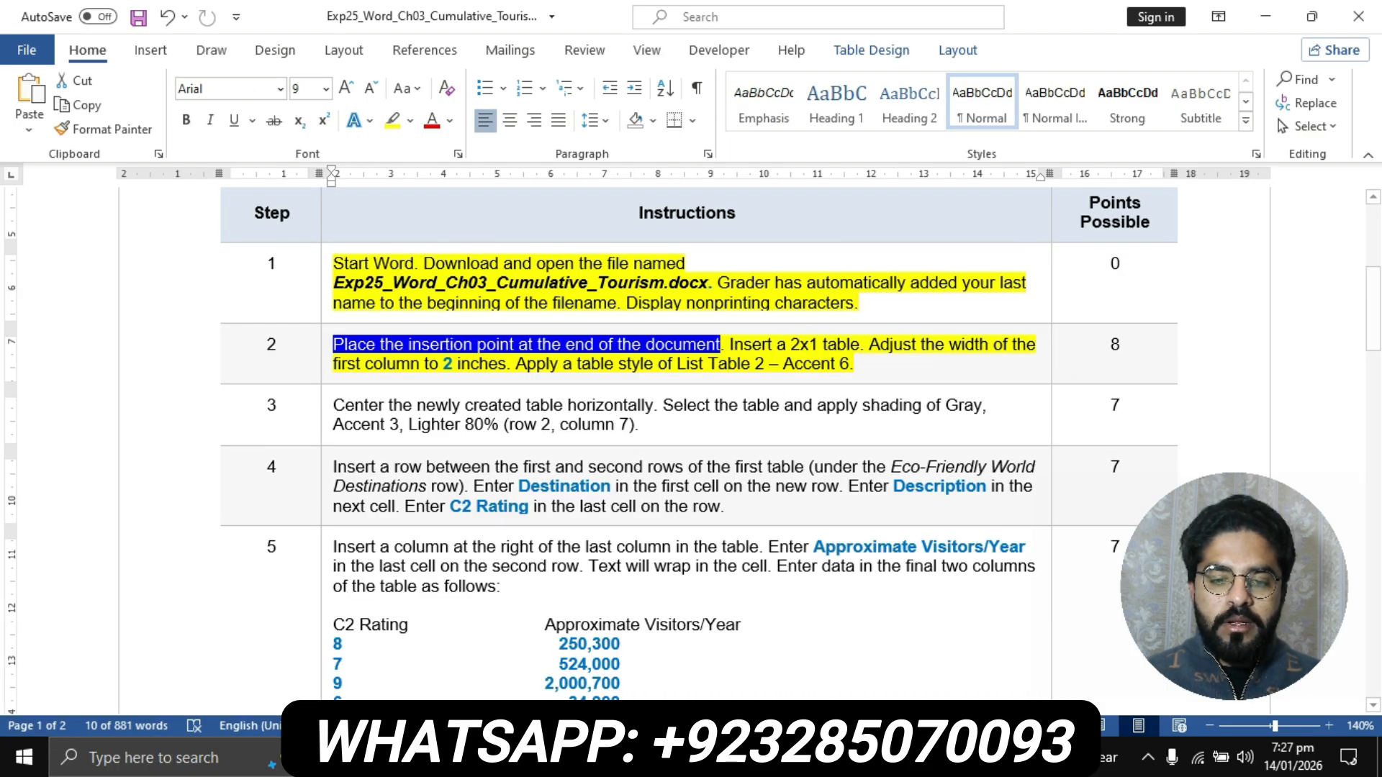
click(613, 758)
click(722, 659)
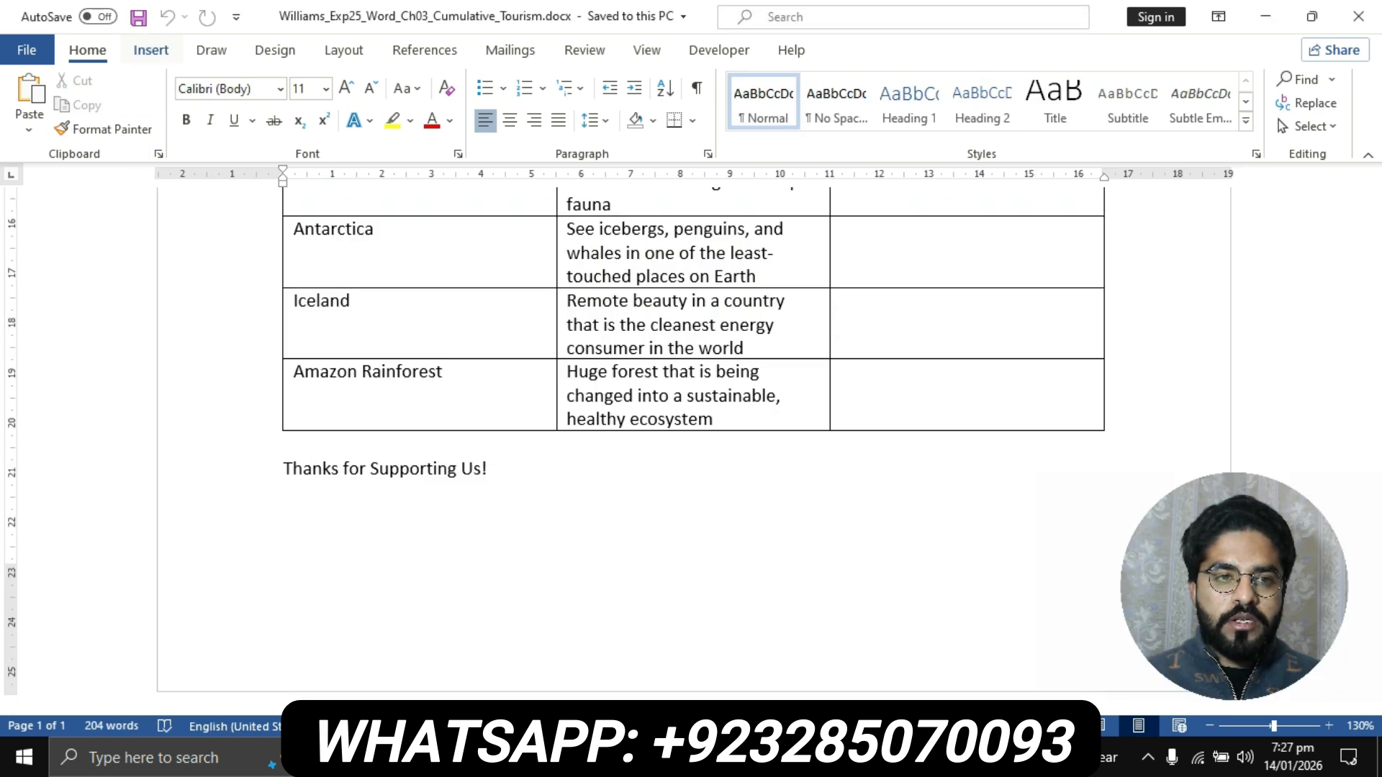
click(151, 49)
click(146, 108)
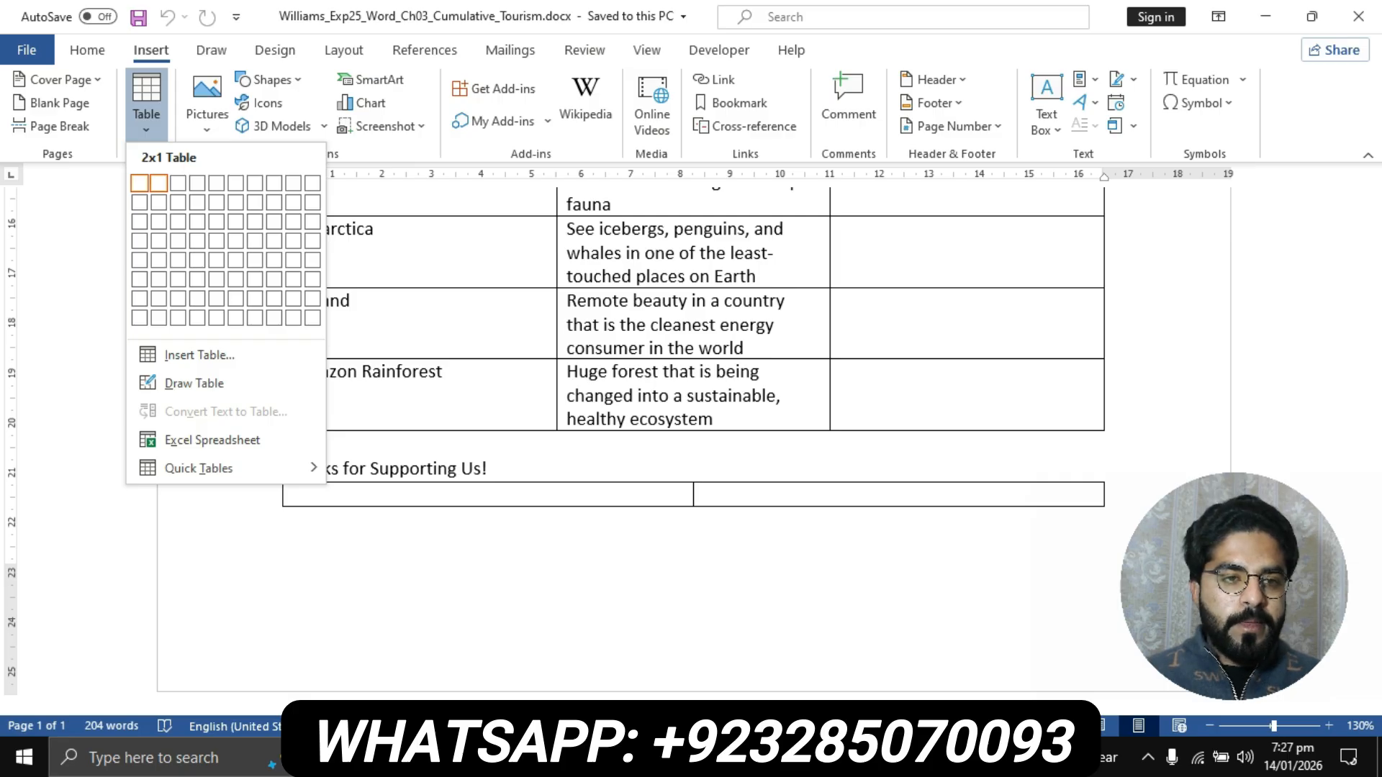
click(158, 183)
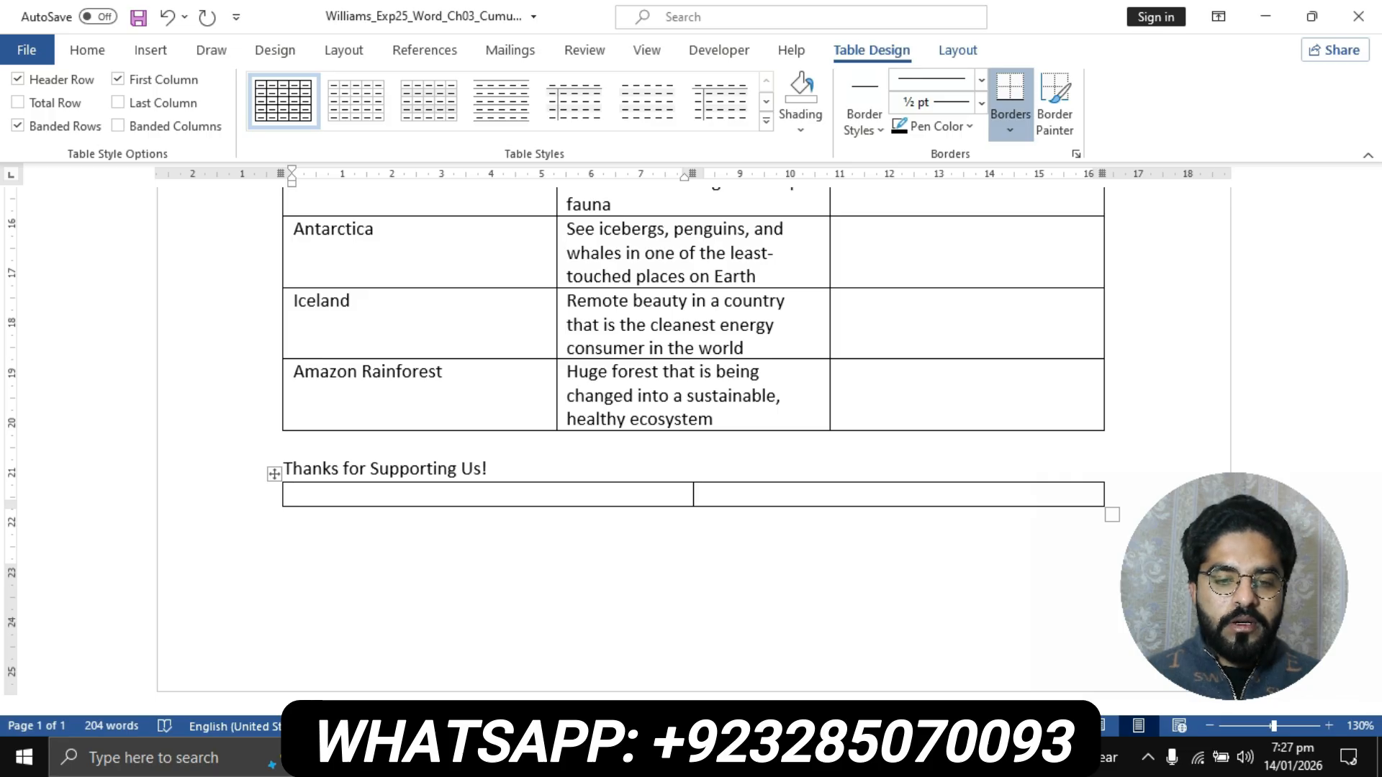
- Switch to the instructions document and mark step 2's sentence about adjusting the width of the first column
click(613, 759)
click(503, 655)
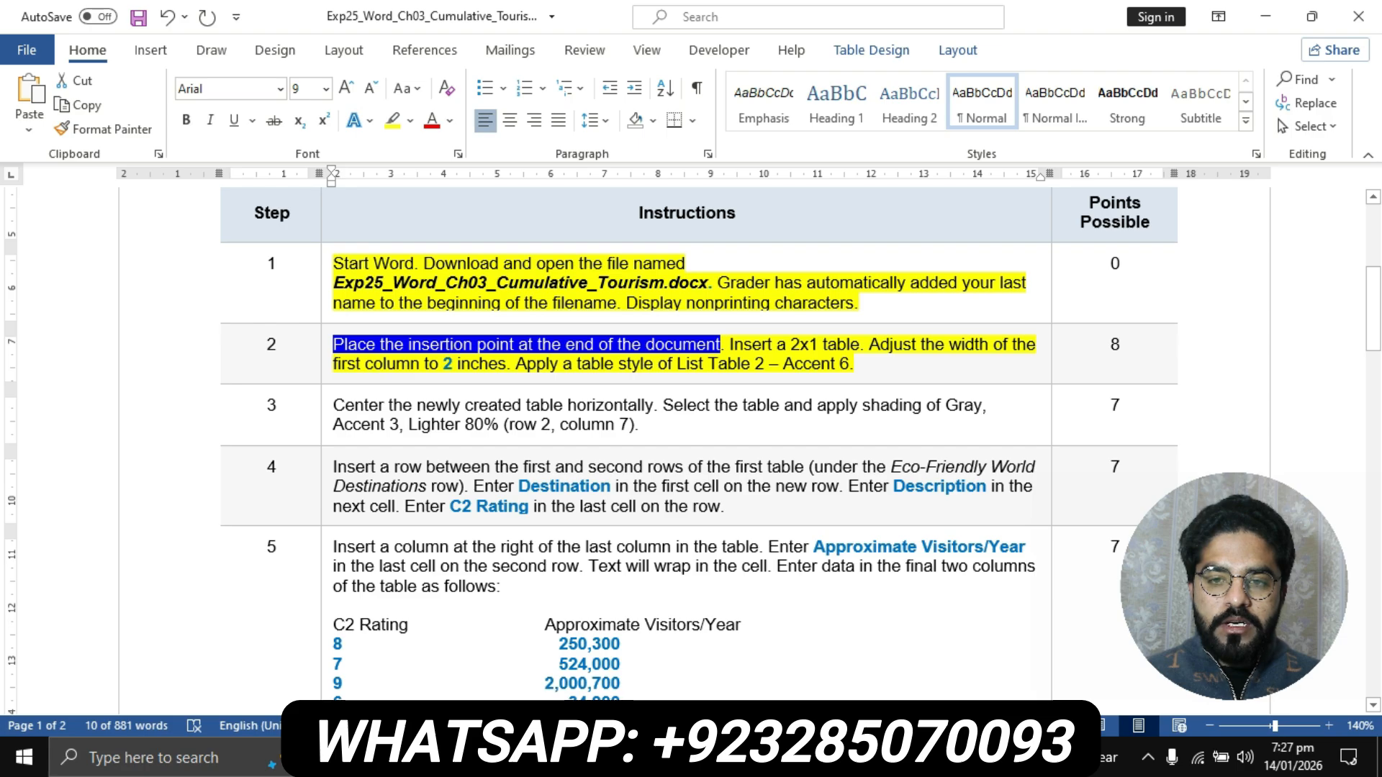
drag(870, 345, 506, 364)
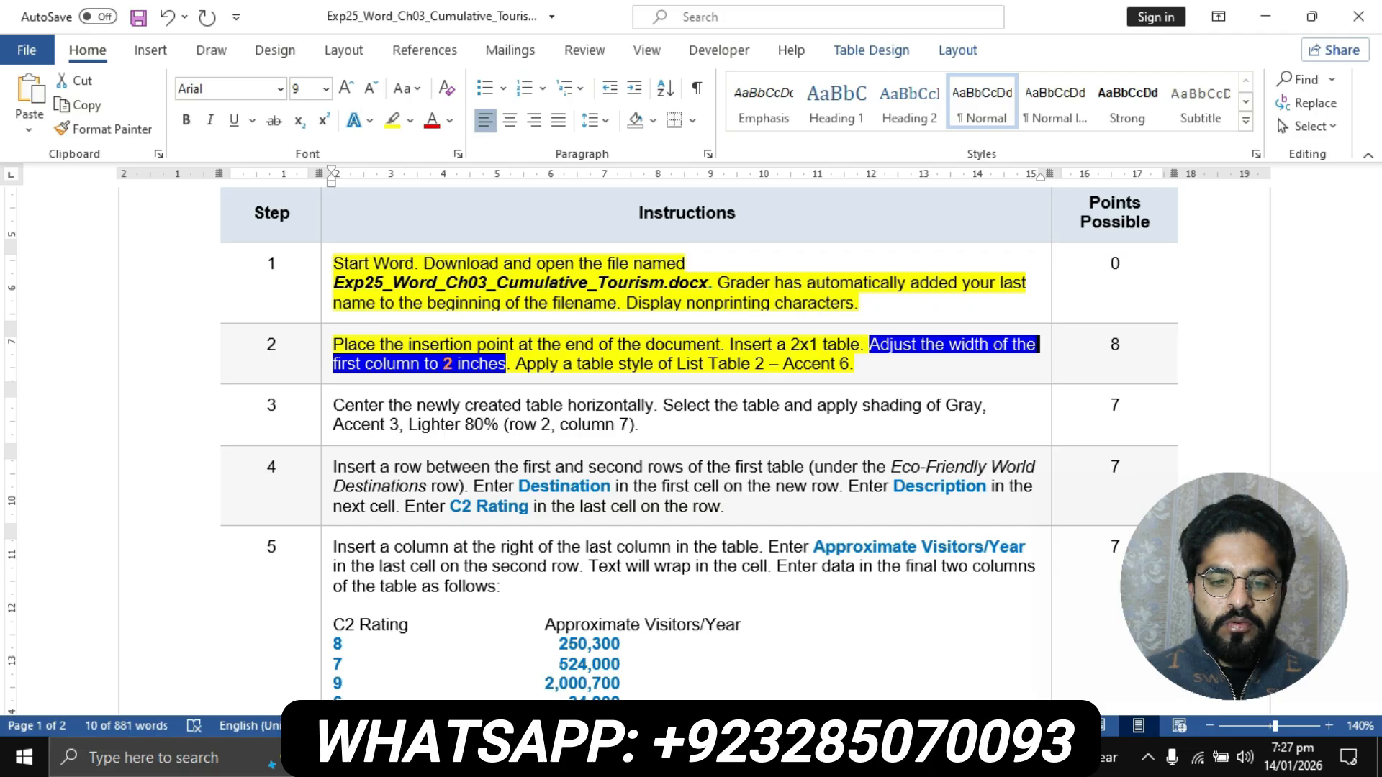
- In the Ecotourism flyer, set the width of the first column of the new 2x1 table to 2 cm
mouse_move(615, 757)
click(724, 644)
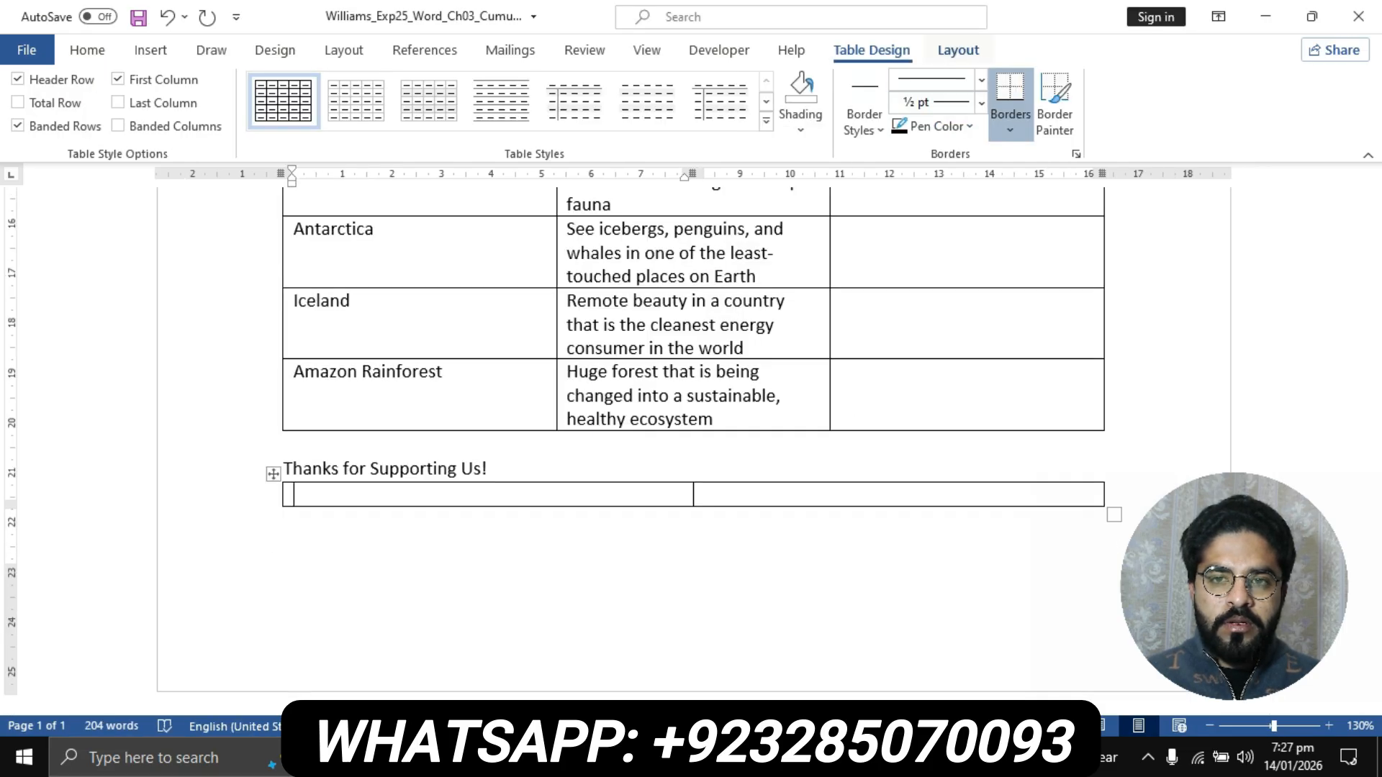
click(958, 50)
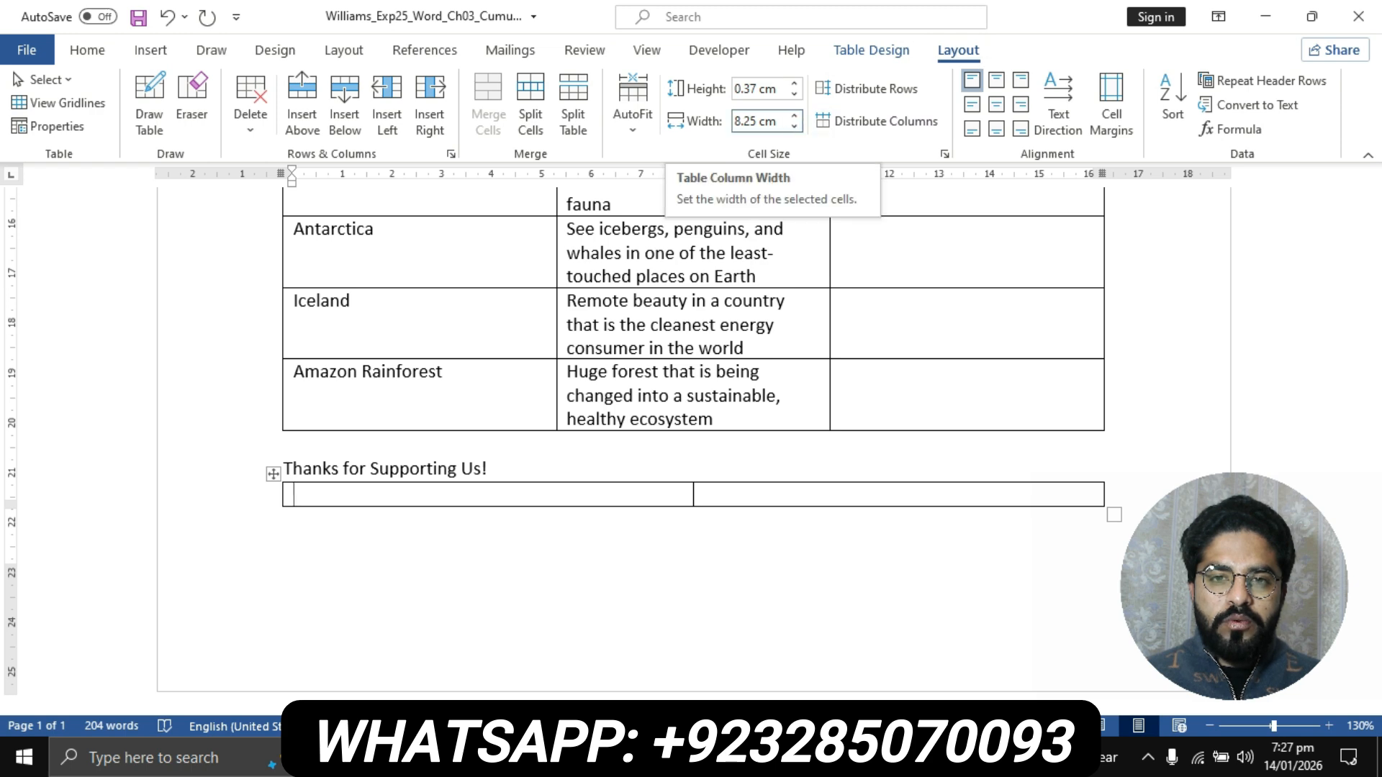
click(757, 121)
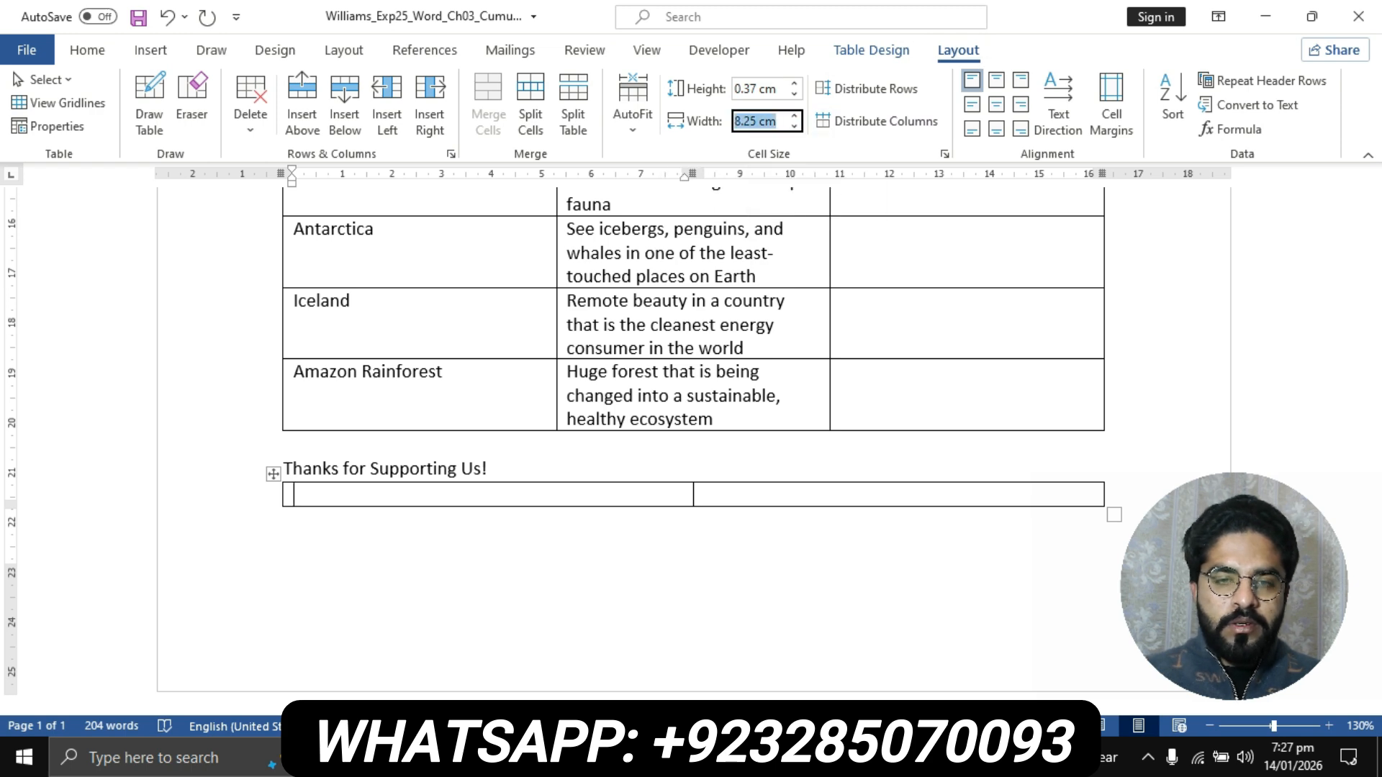
text(2)
key(Return)
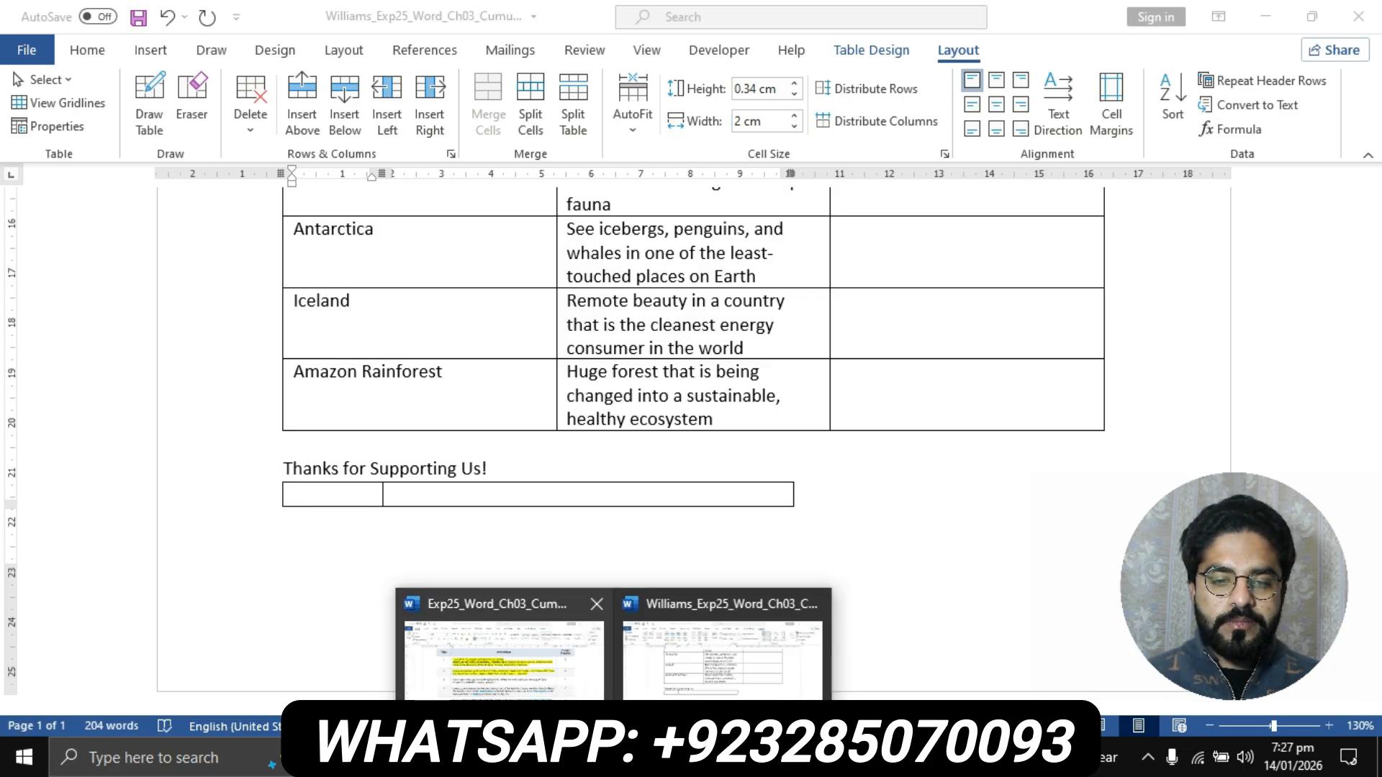
- Return to the instructions document and mark step 2's sentence about the table style
click(497, 655)
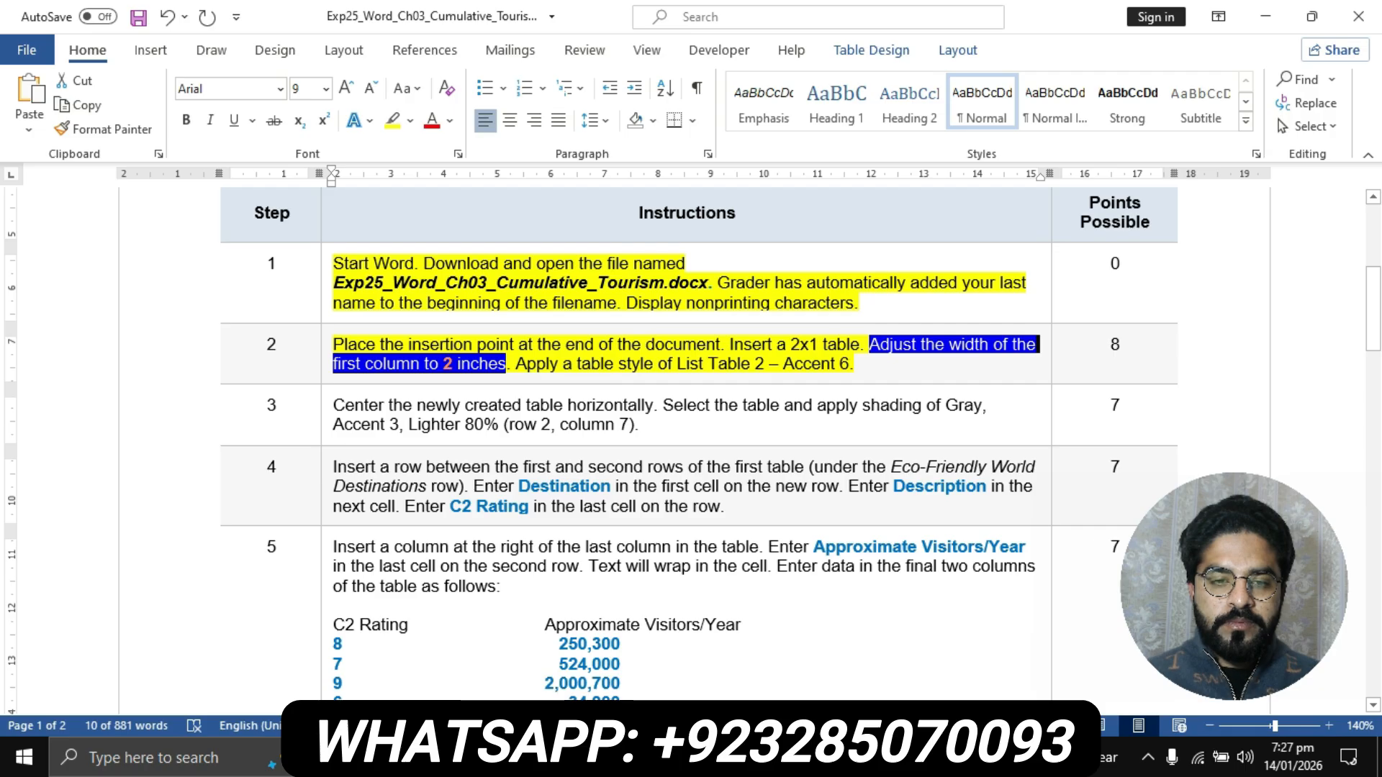
drag(516, 364, 849, 364)
click(613, 759)
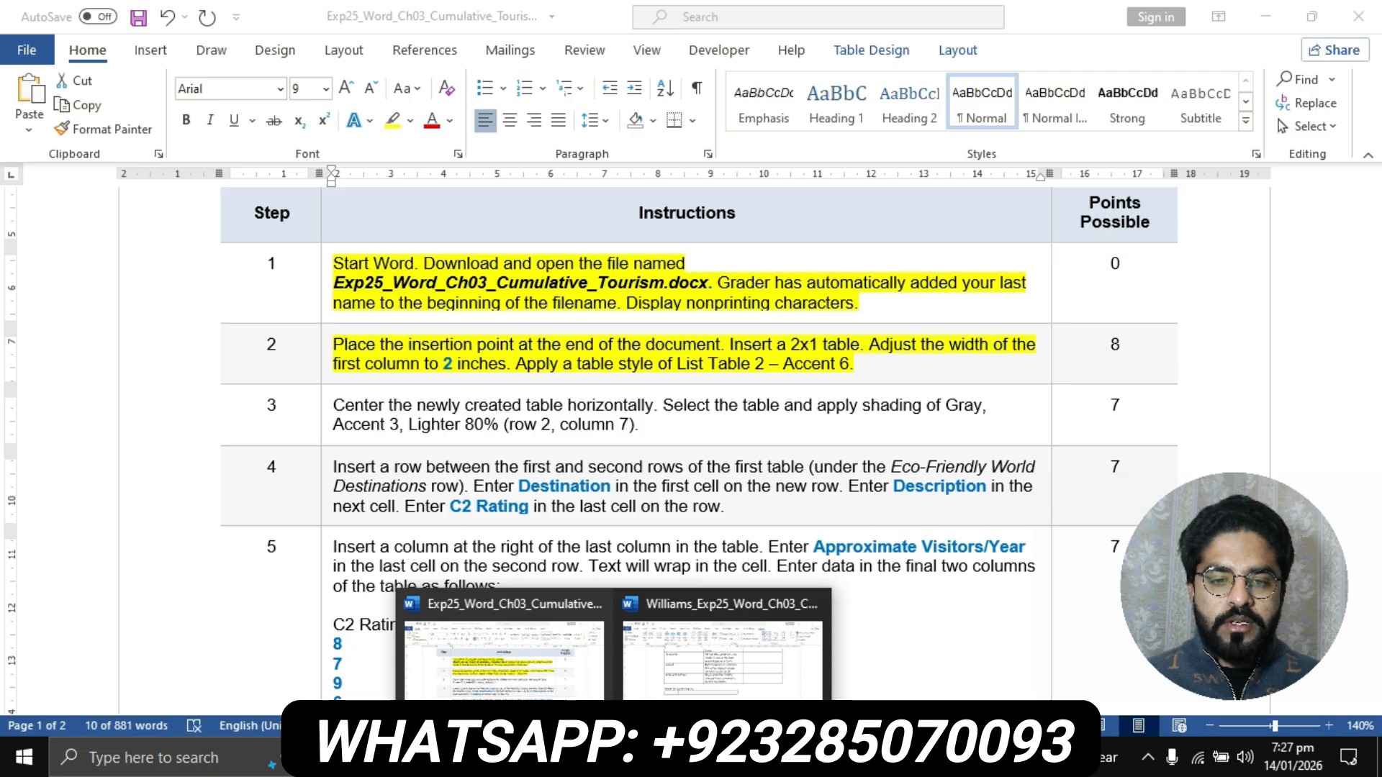
click(722, 659)
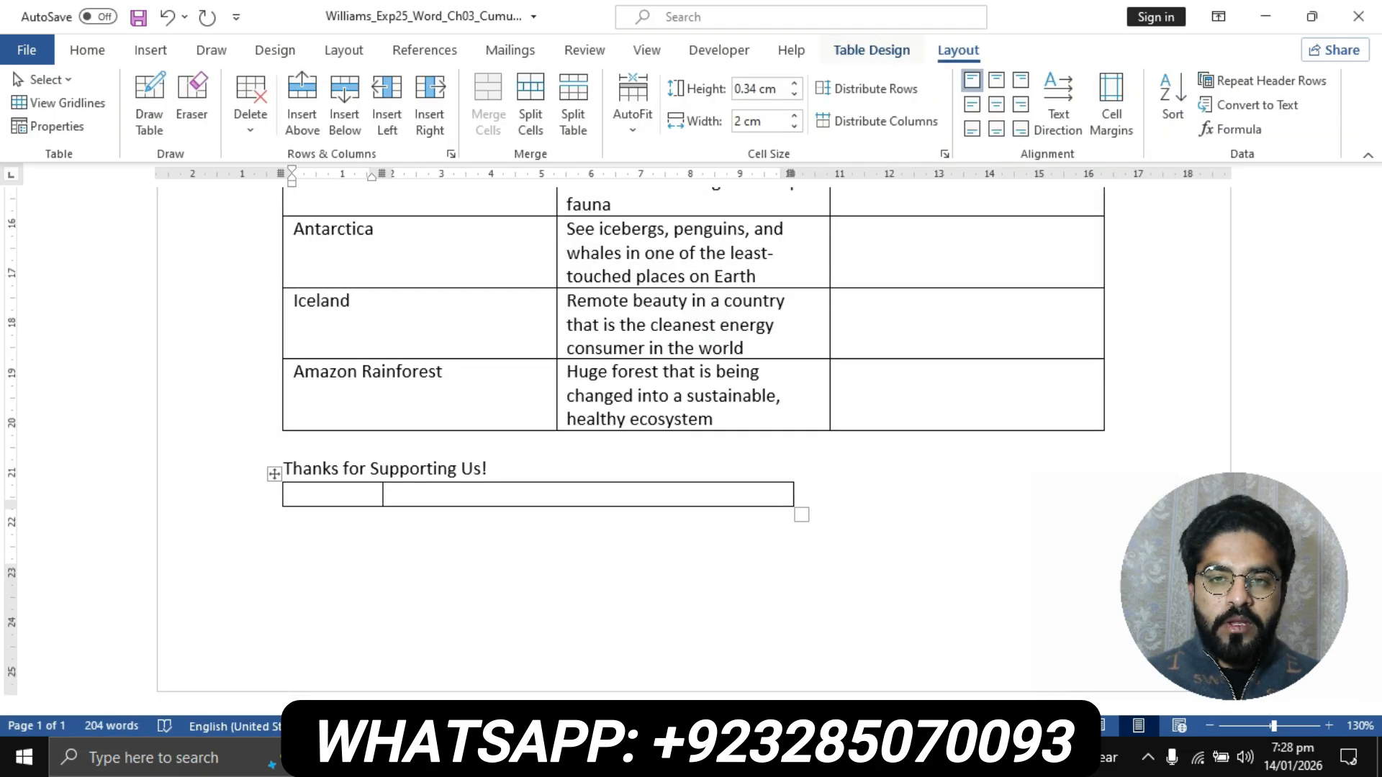
click(871, 49)
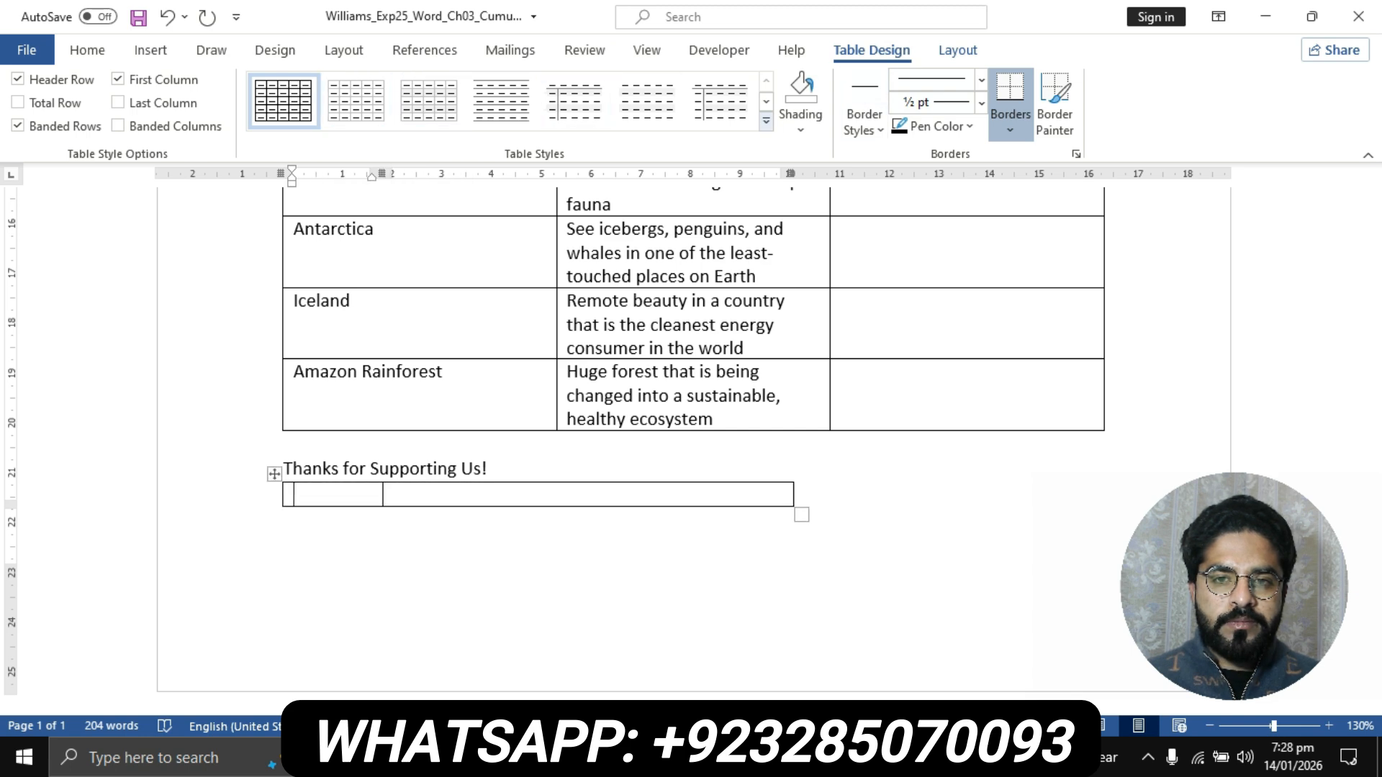
click(766, 121)
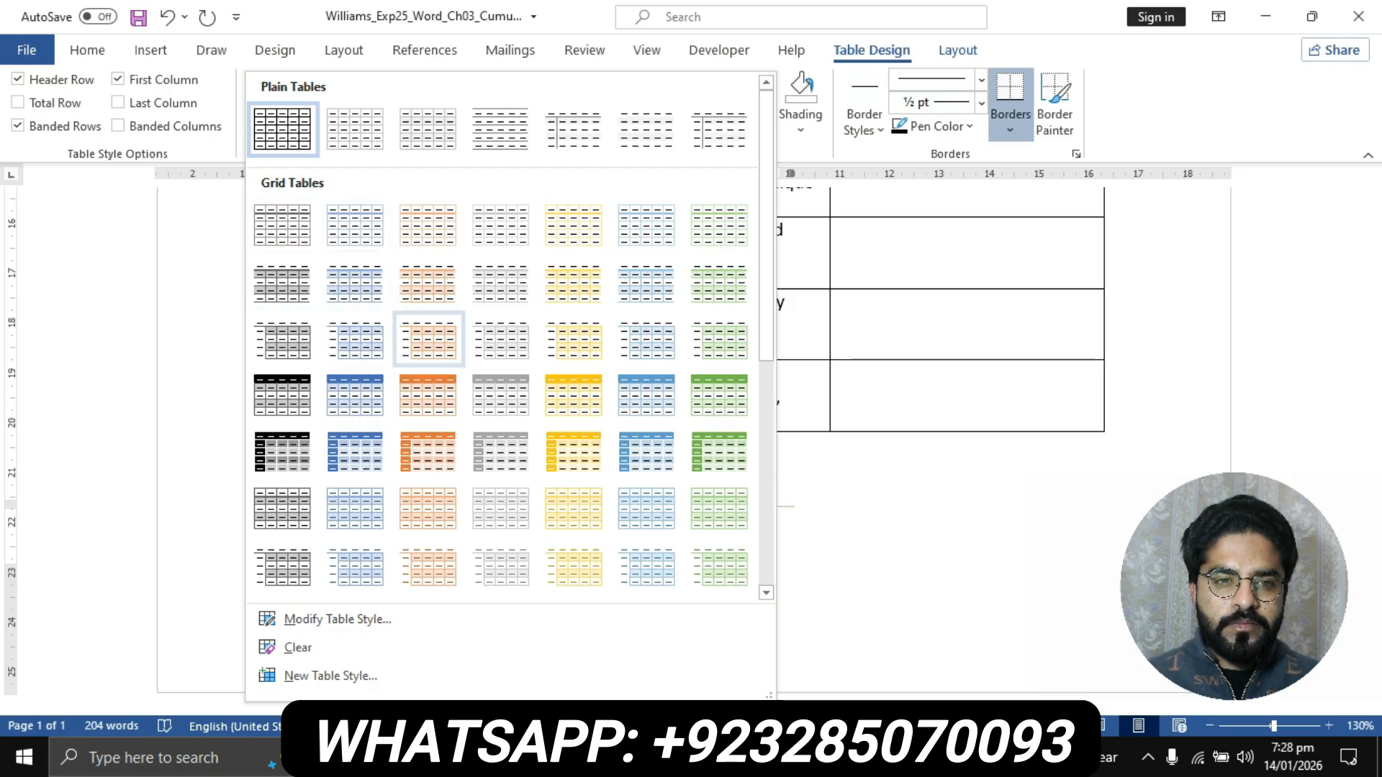
scroll(428, 339, down, 6)
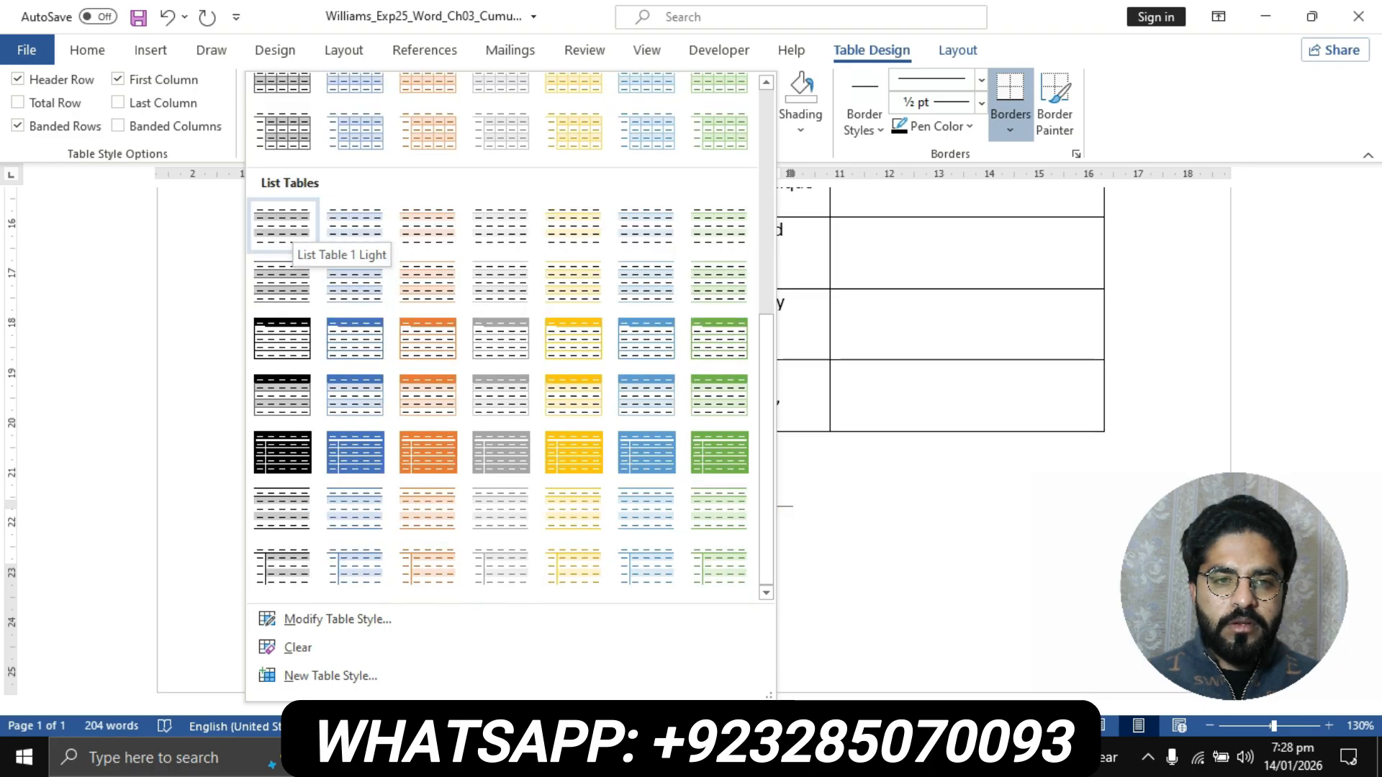
click(613, 758)
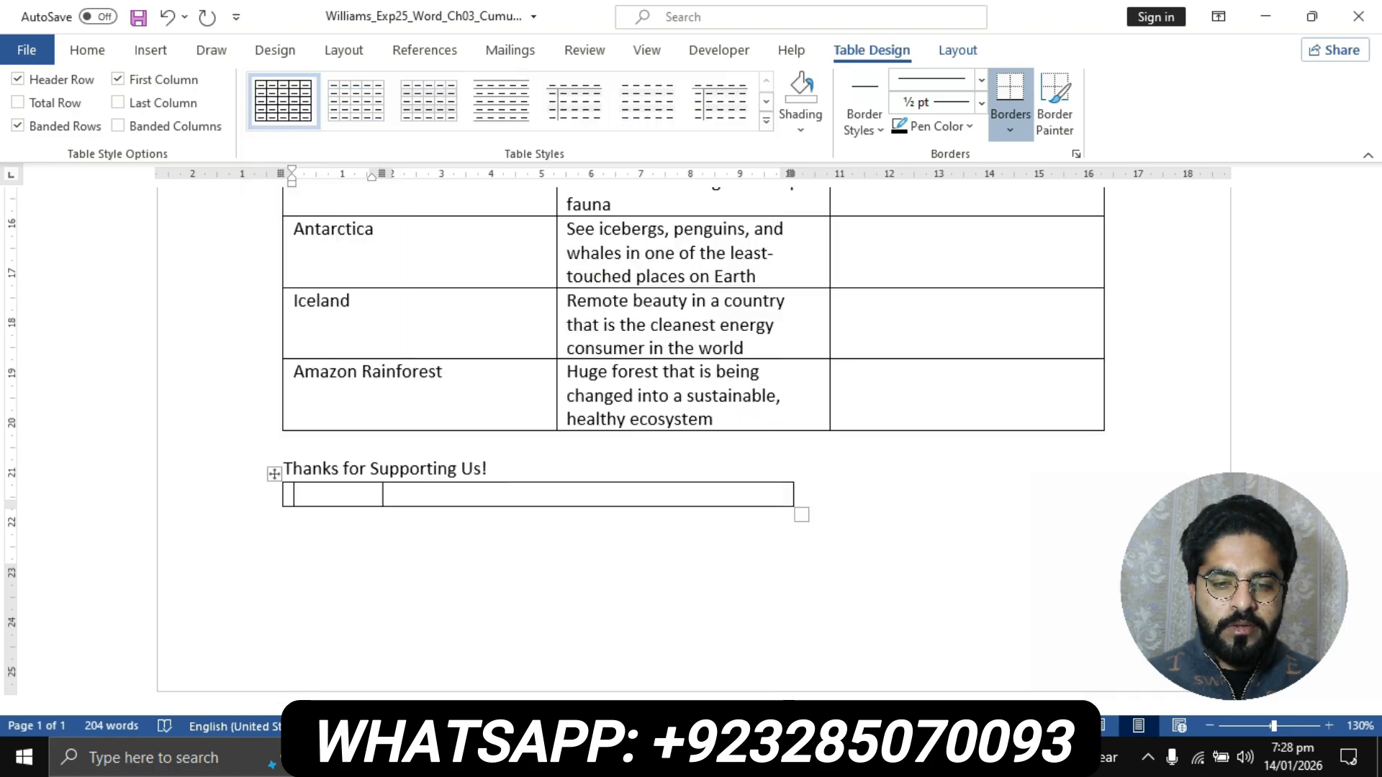
click(504, 659)
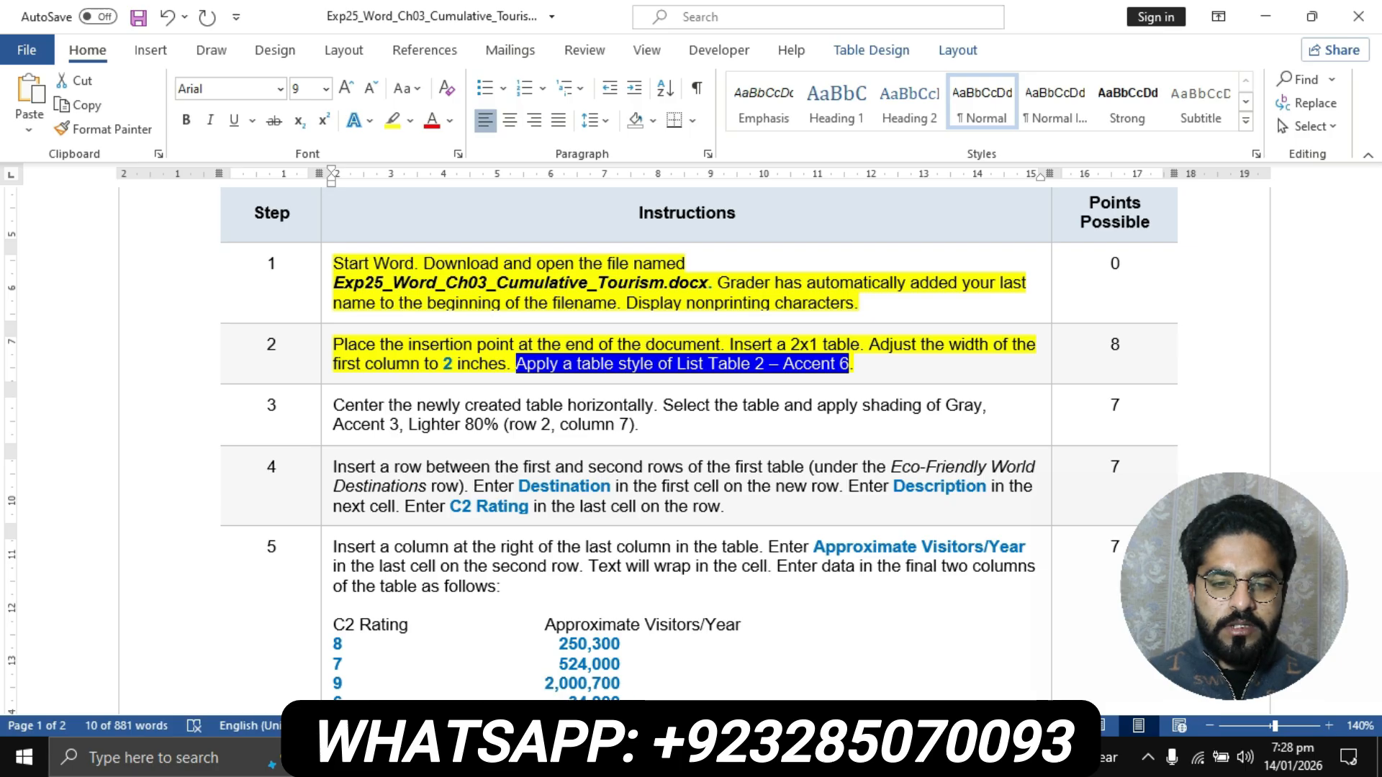
click(613, 758)
click(720, 692)
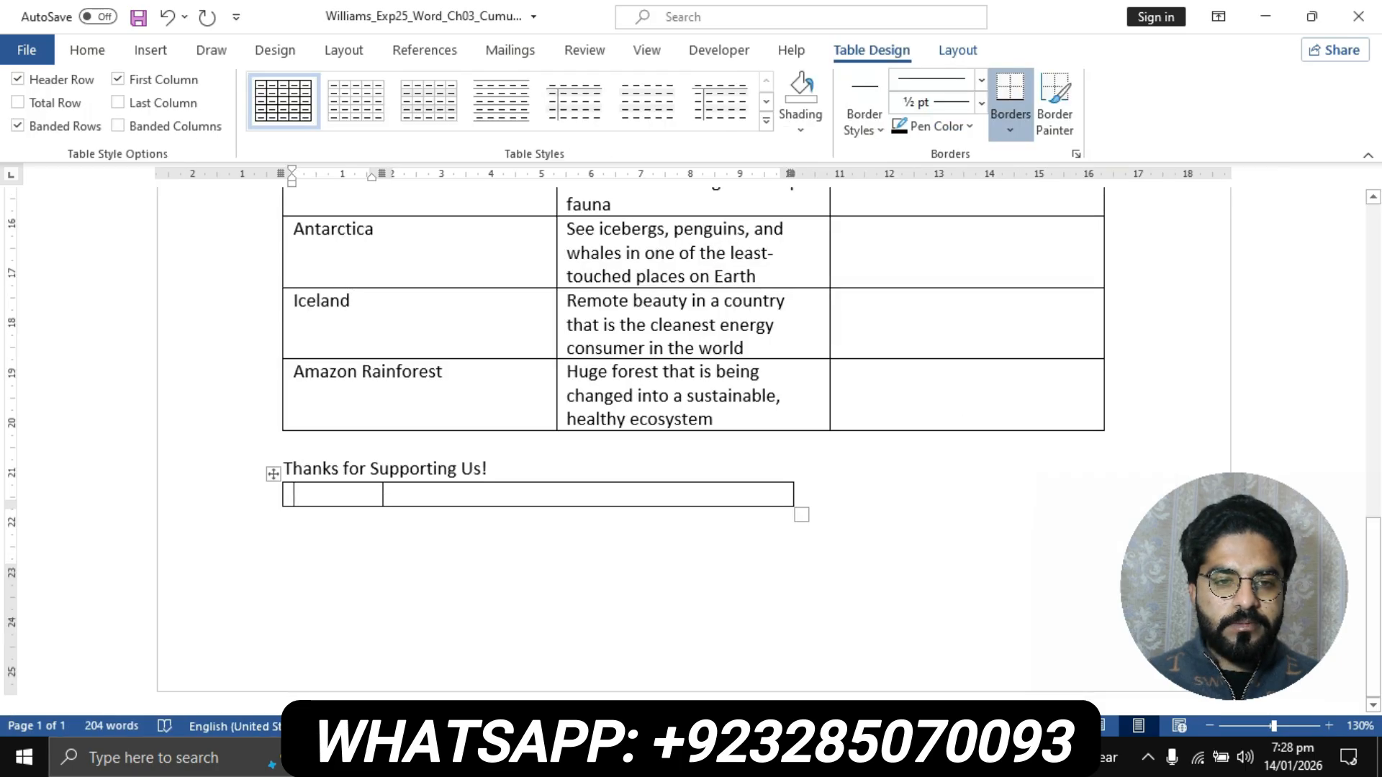
click(766, 120)
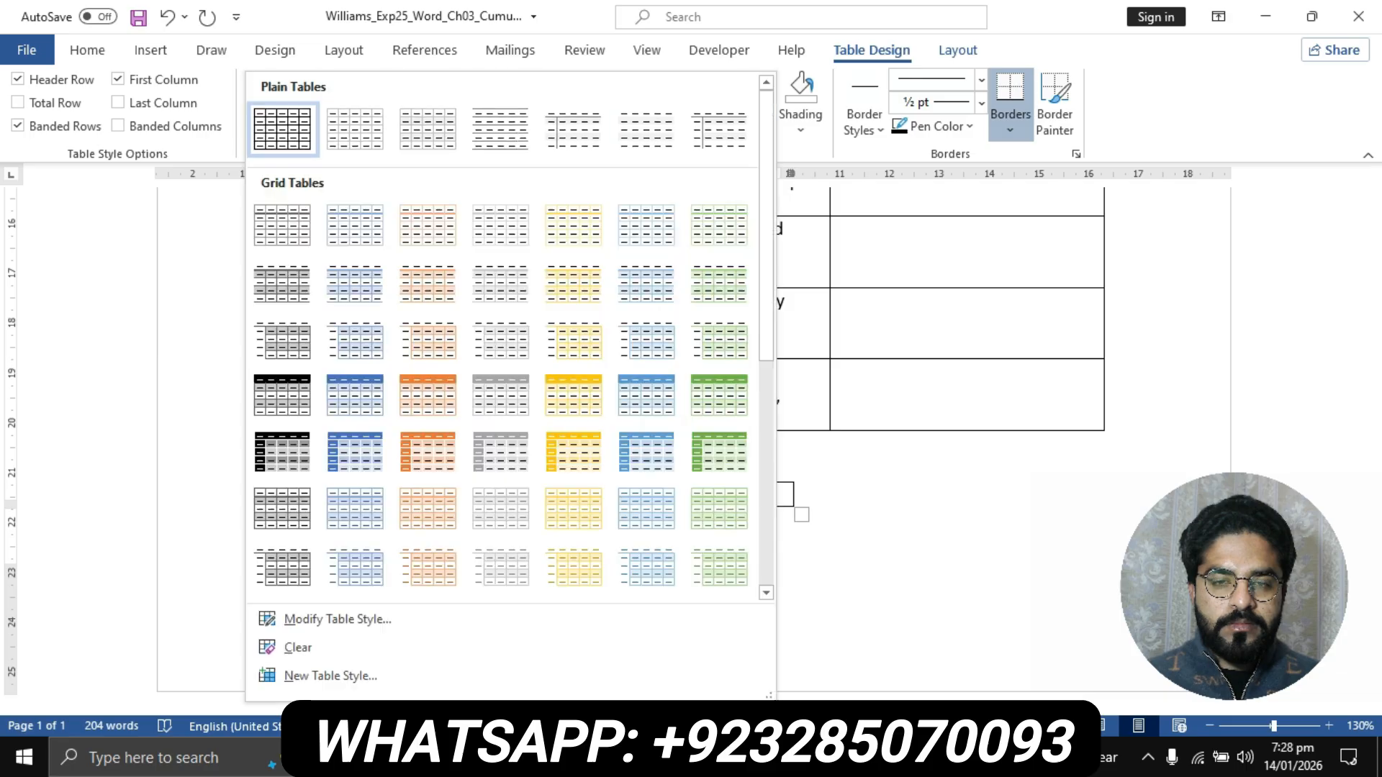
scroll(428, 452, down, 3)
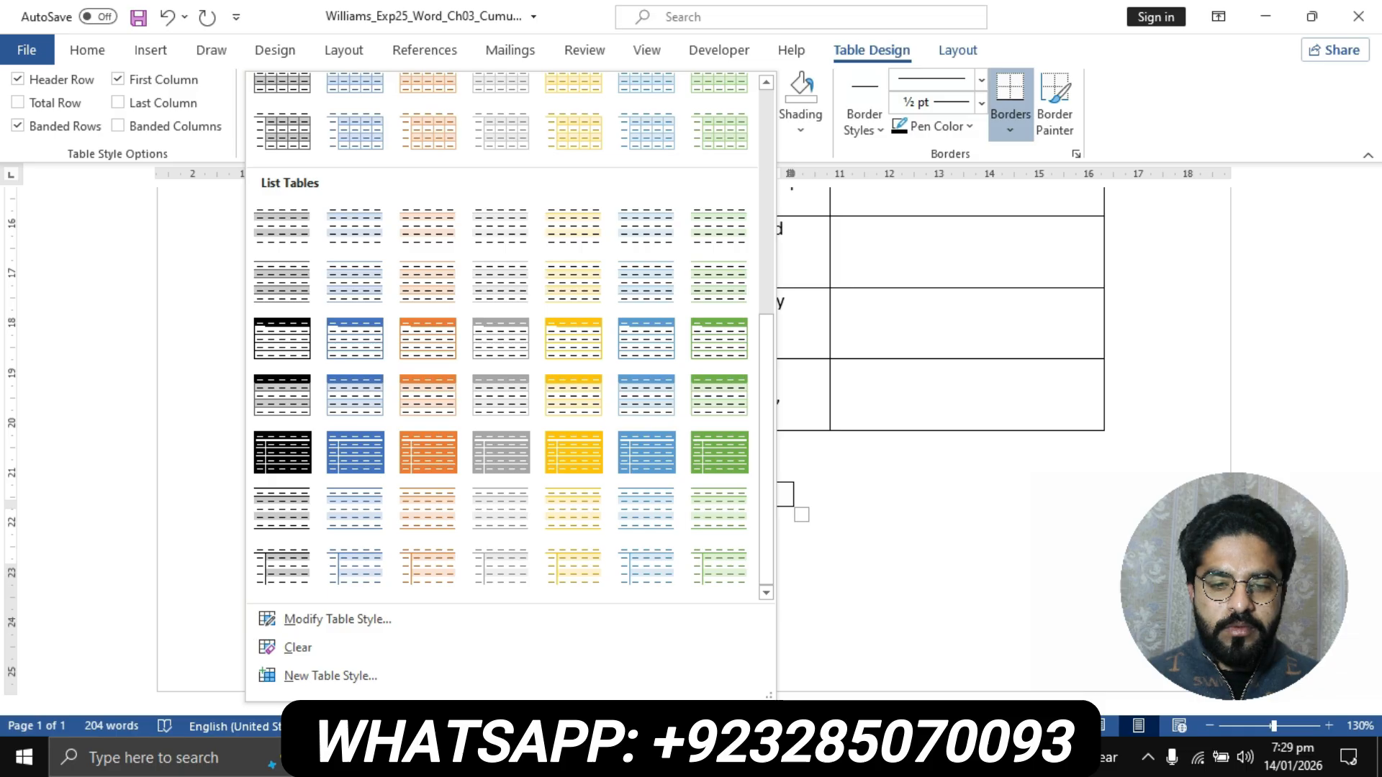
click(613, 757)
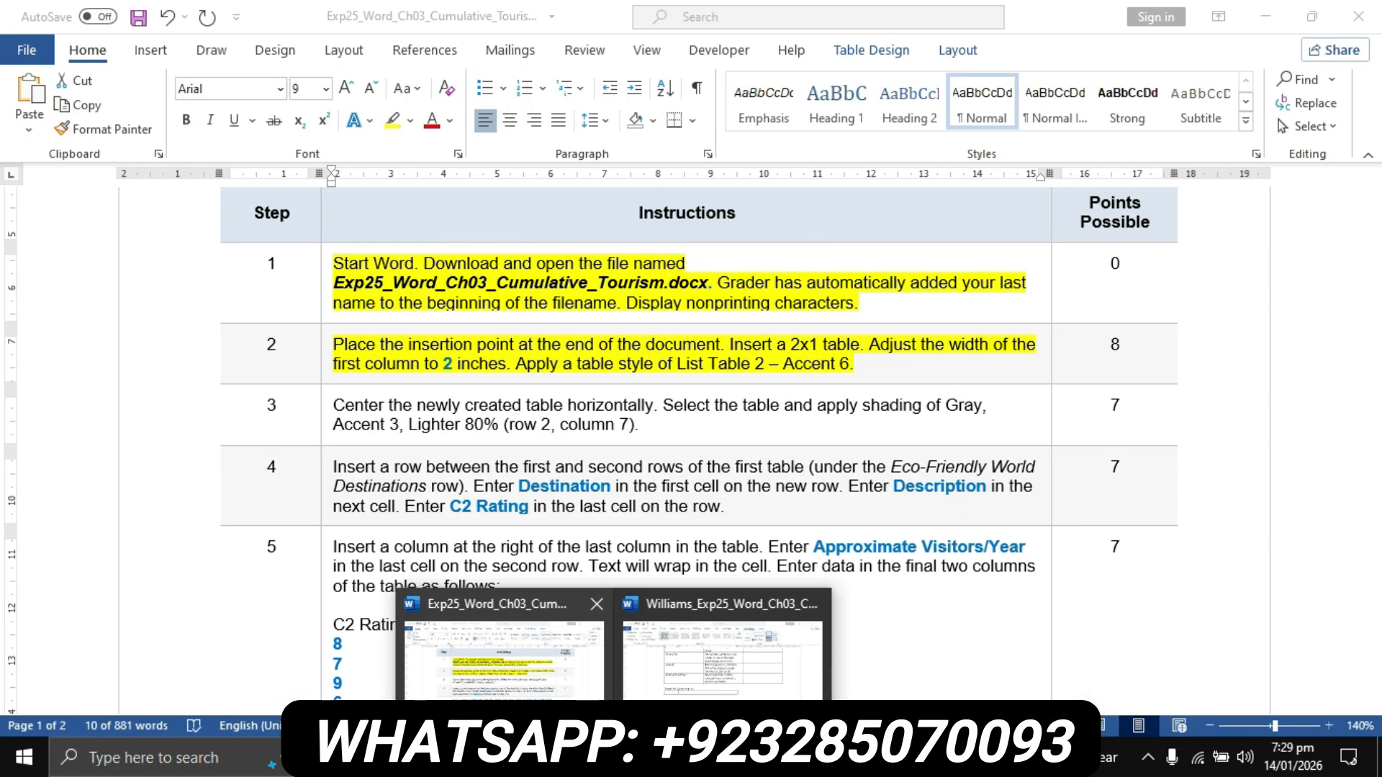
click(504, 648)
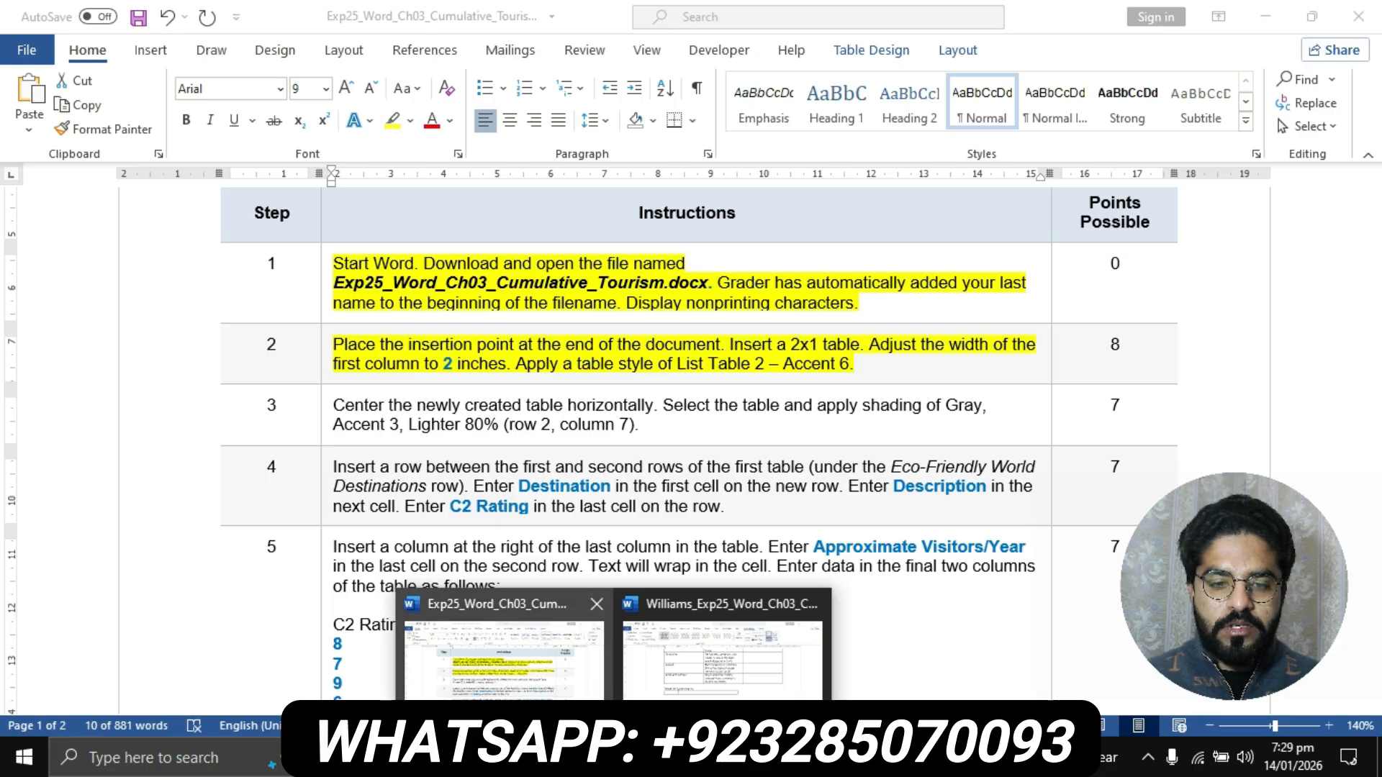
- Apply the List Table 2 - Accent 6 style to the 2x1 table at the end of the Ecotourism flyer
click(613, 757)
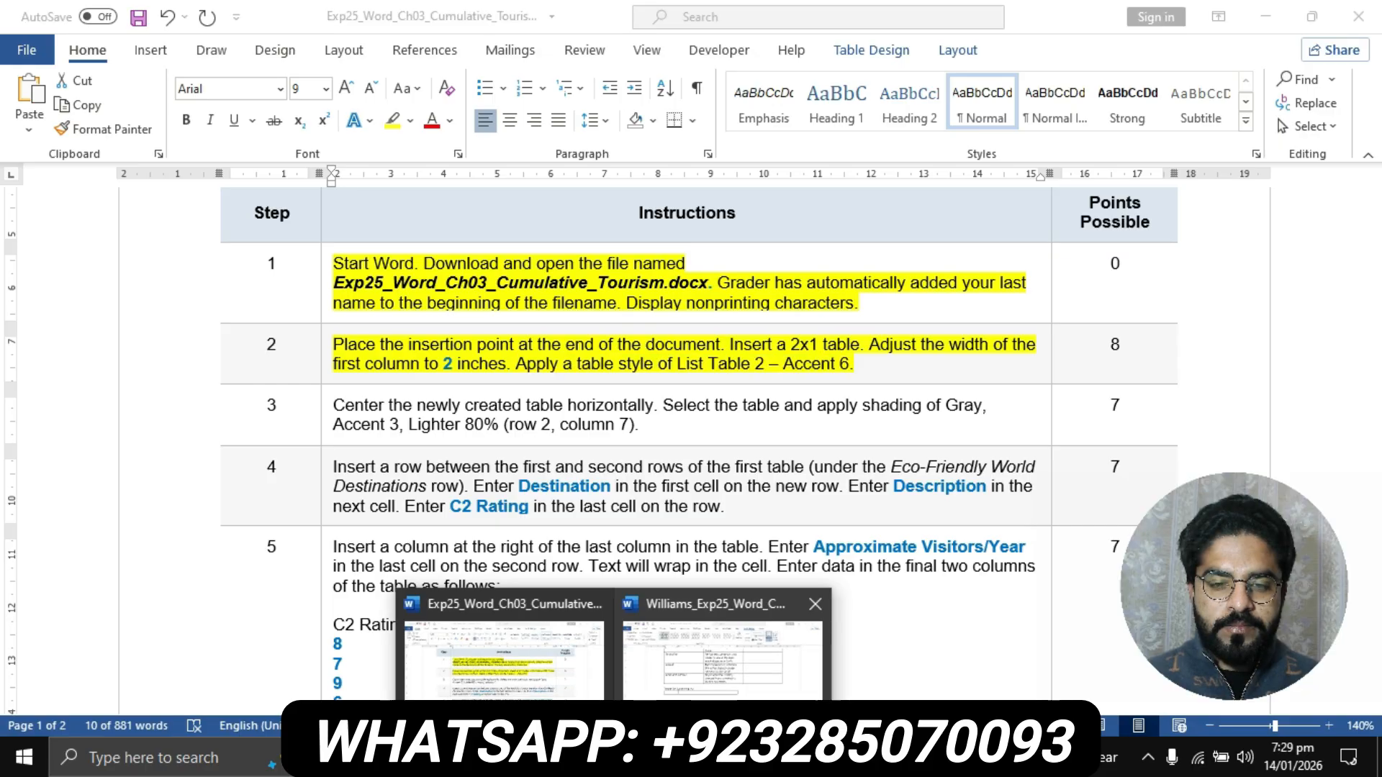
click(722, 648)
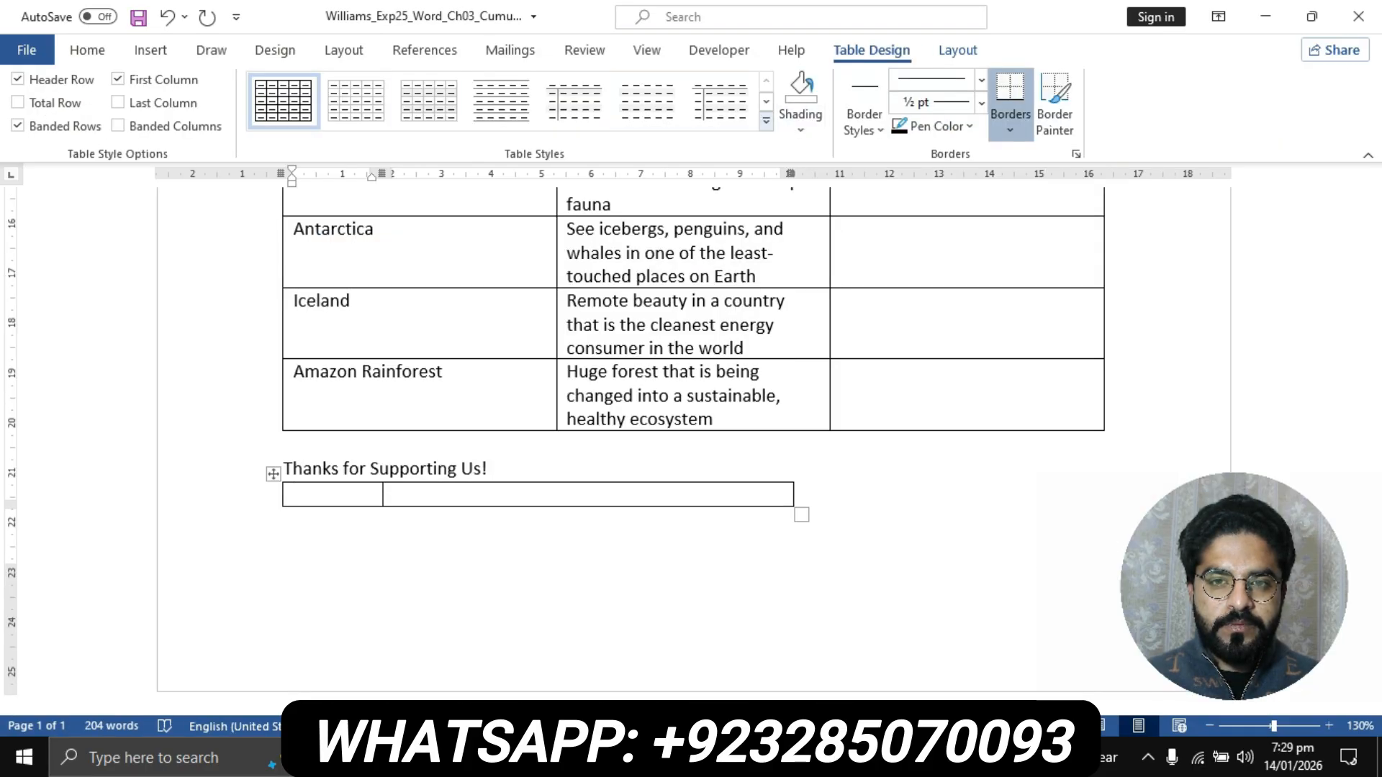
click(766, 121)
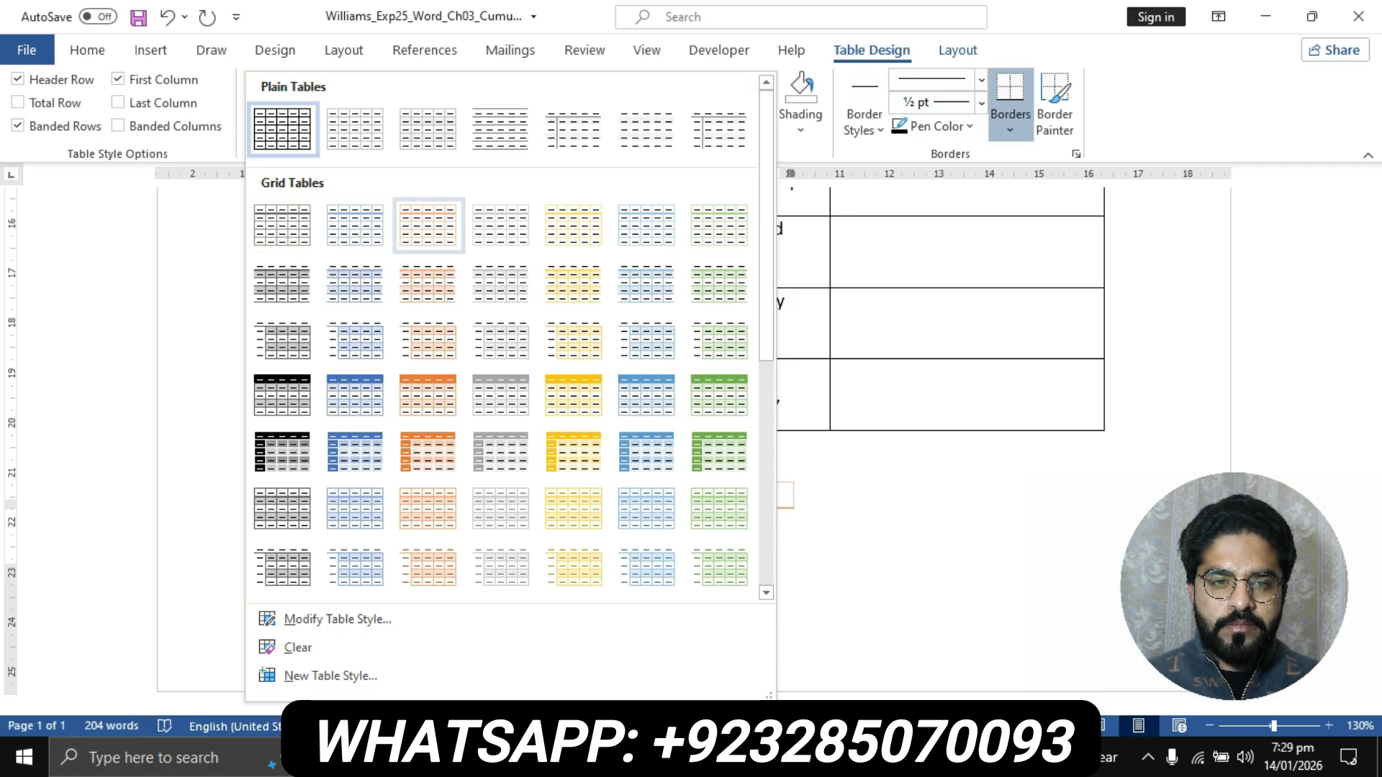
scroll(428, 338, down, 5)
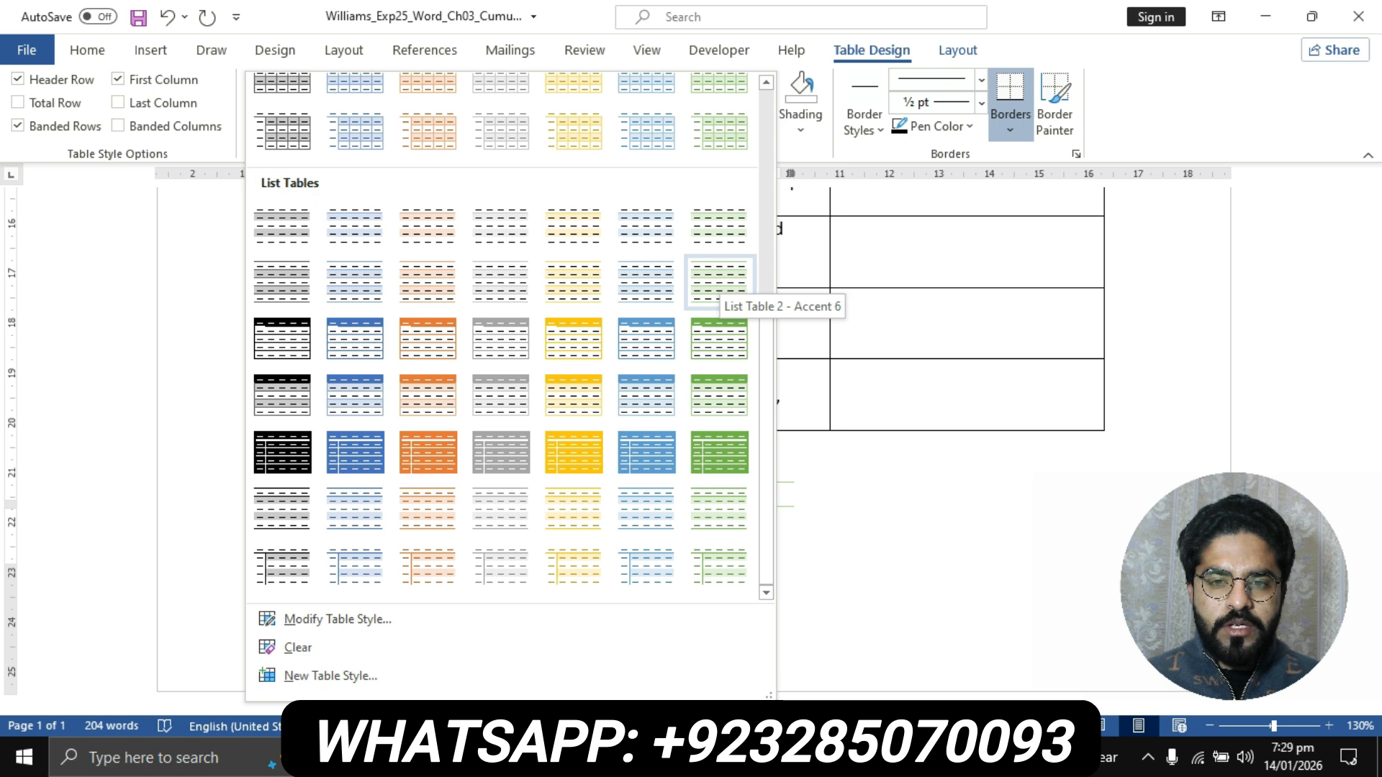
click(718, 281)
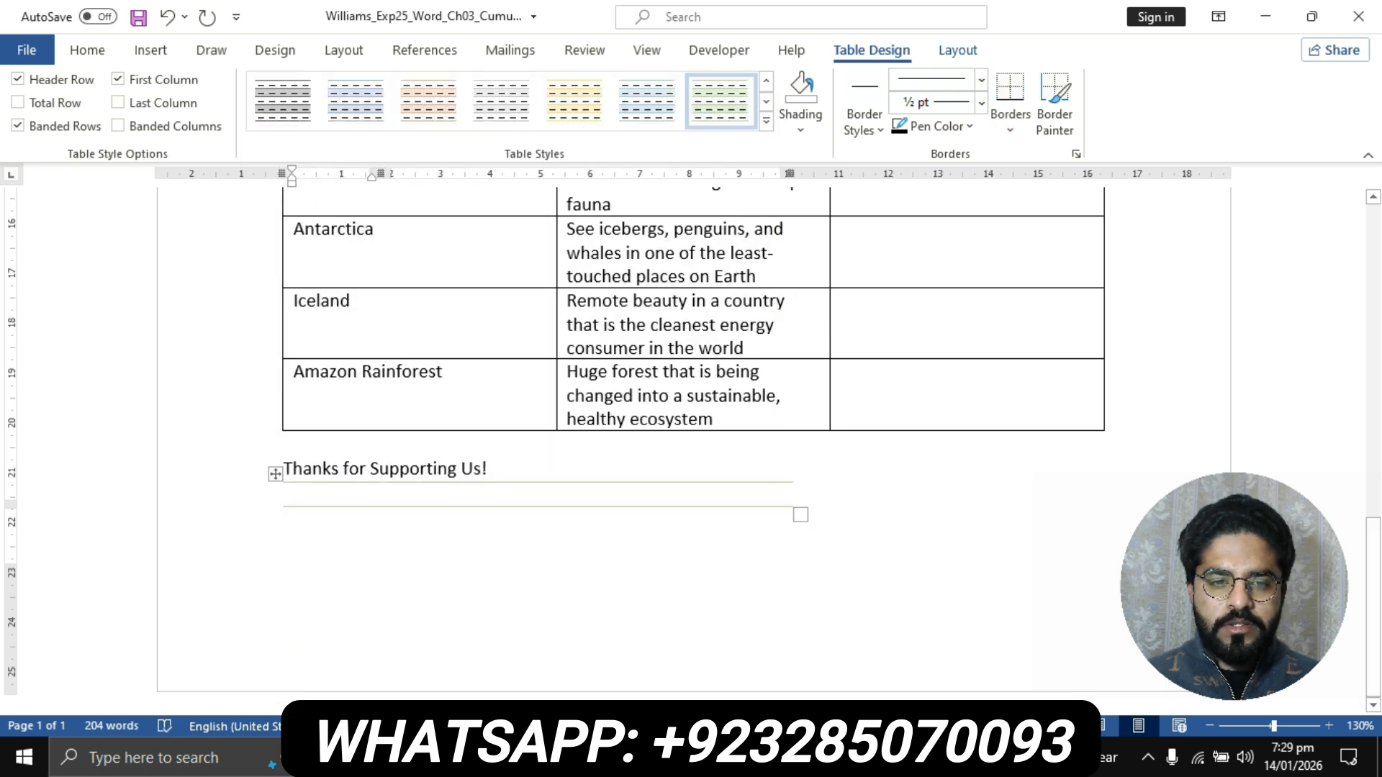
- Return to the instructions document and highlight the instruction text of step 3 in yellow
click(615, 758)
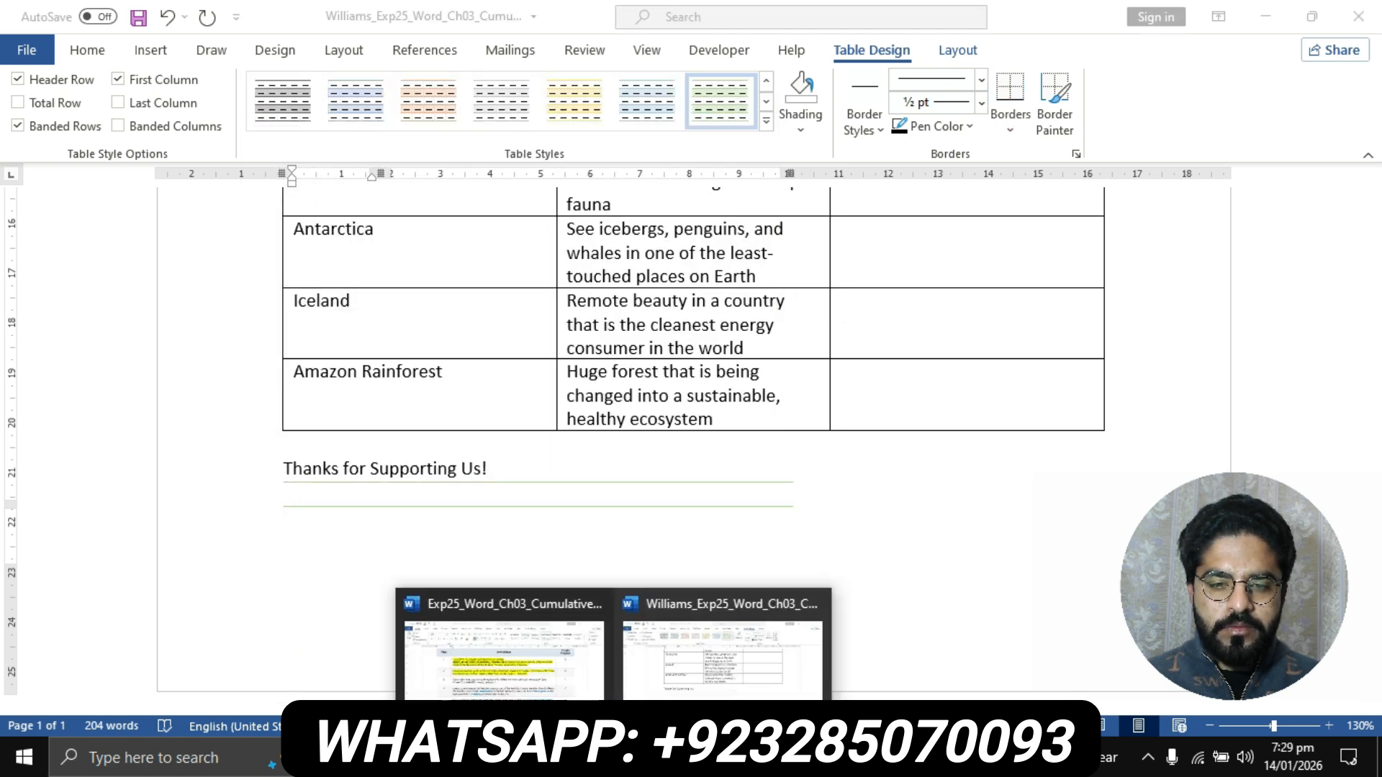
click(504, 648)
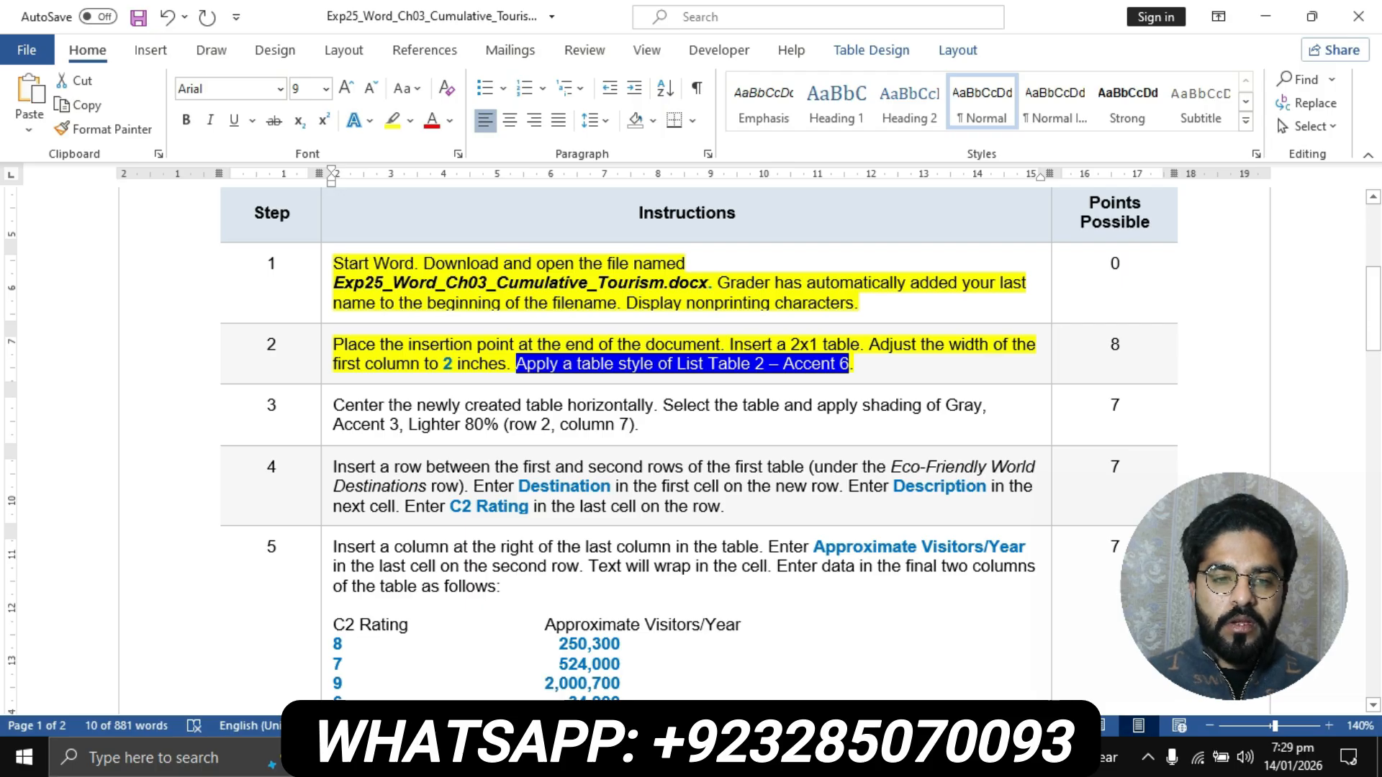
scroll(691, 443, down, 1)
click(327, 348)
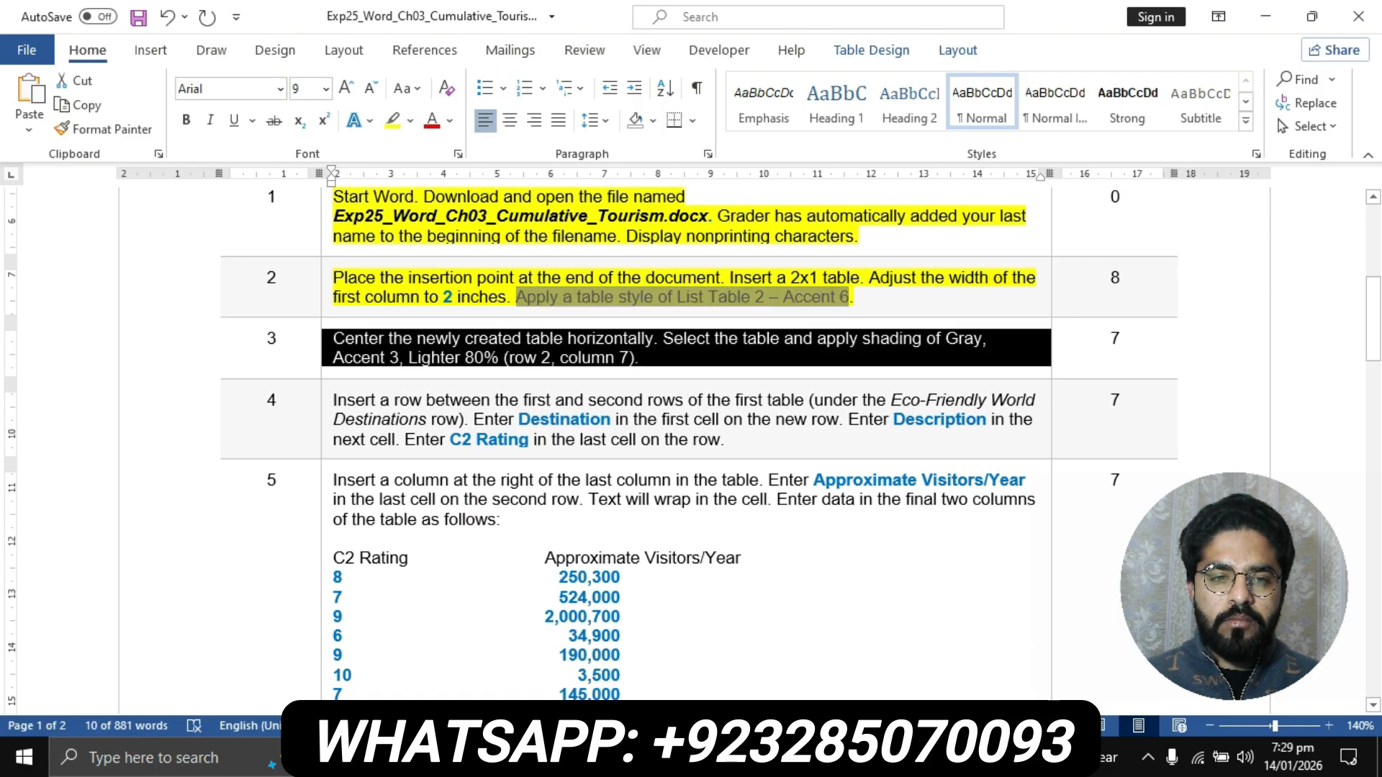
click(392, 120)
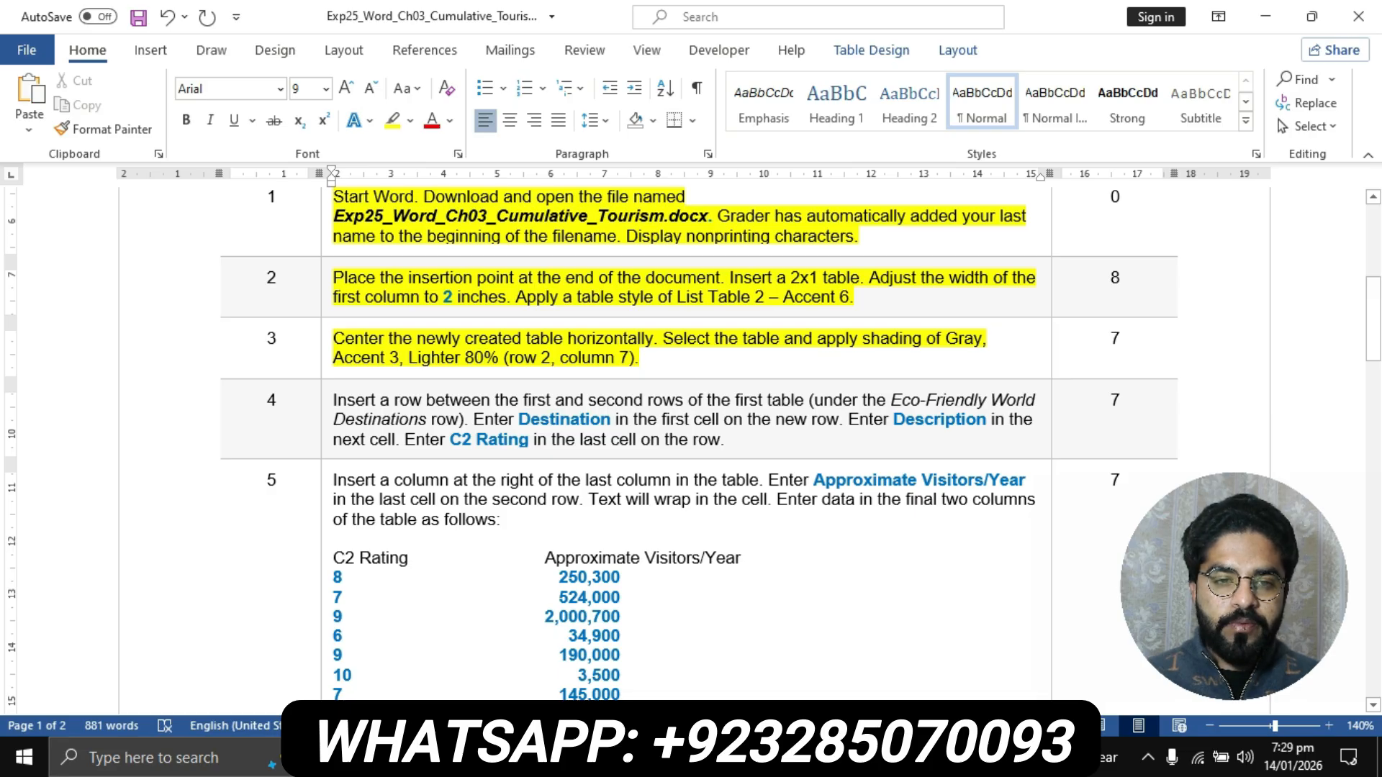
- Mark step 3's centering sentence in the instructions and center the 2x1 table horizontally in the Ecotourism flyer
drag(332, 339, 654, 339)
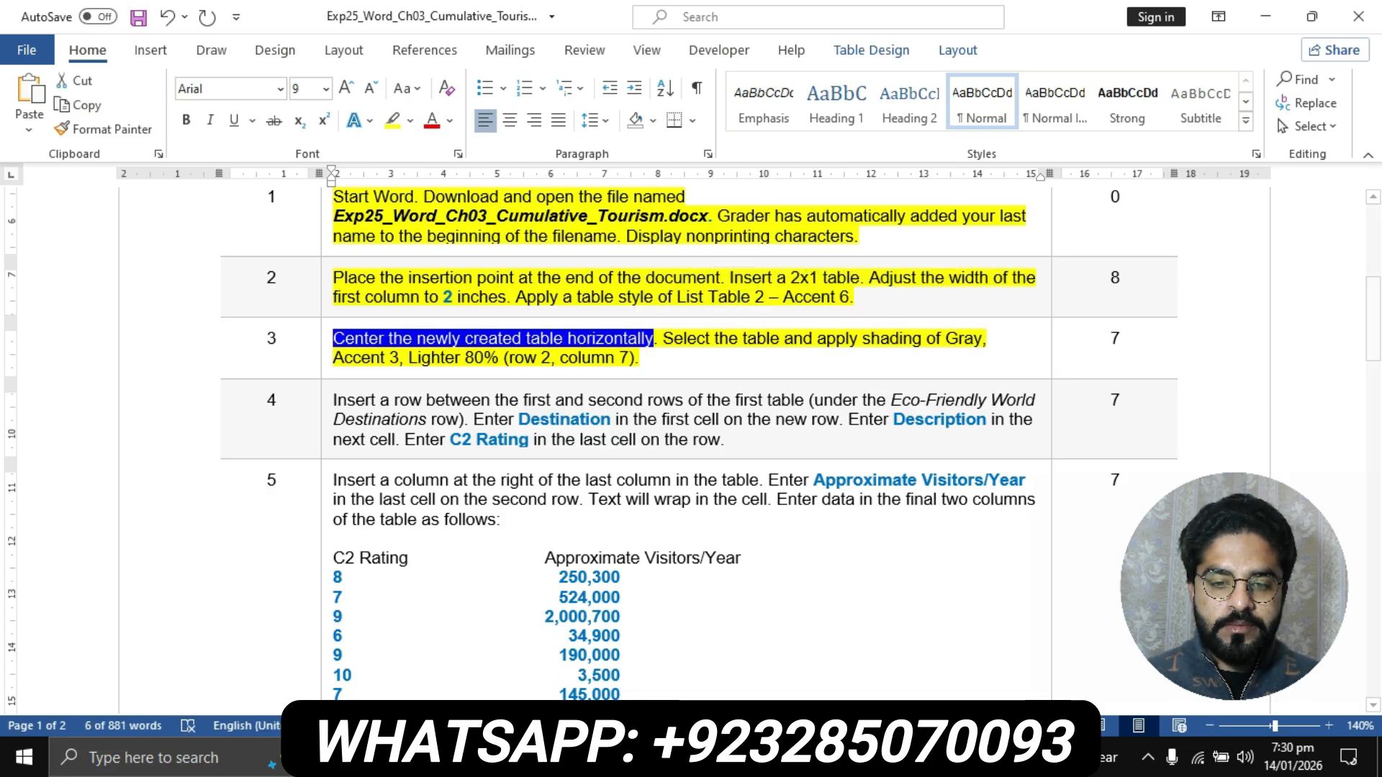
mouse_move(610, 758)
click(694, 633)
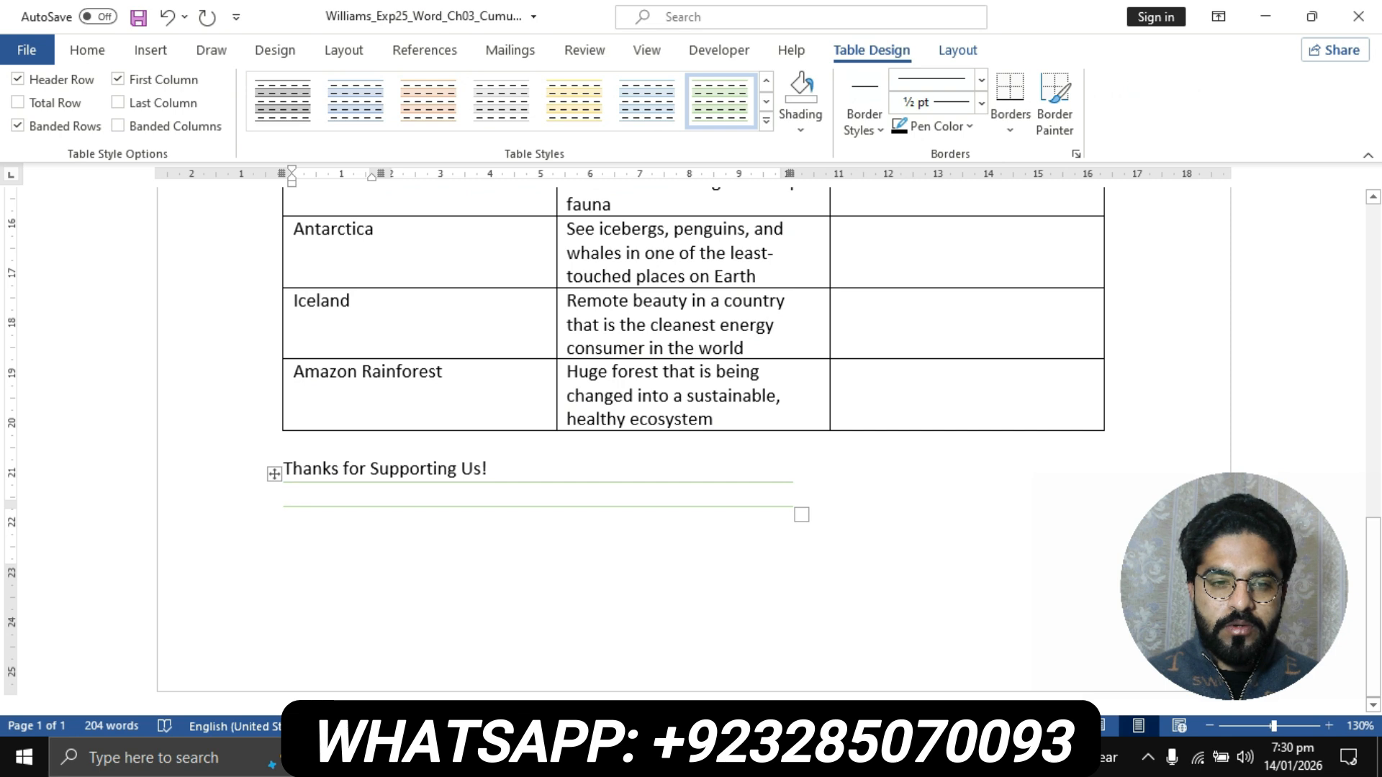
click(274, 474)
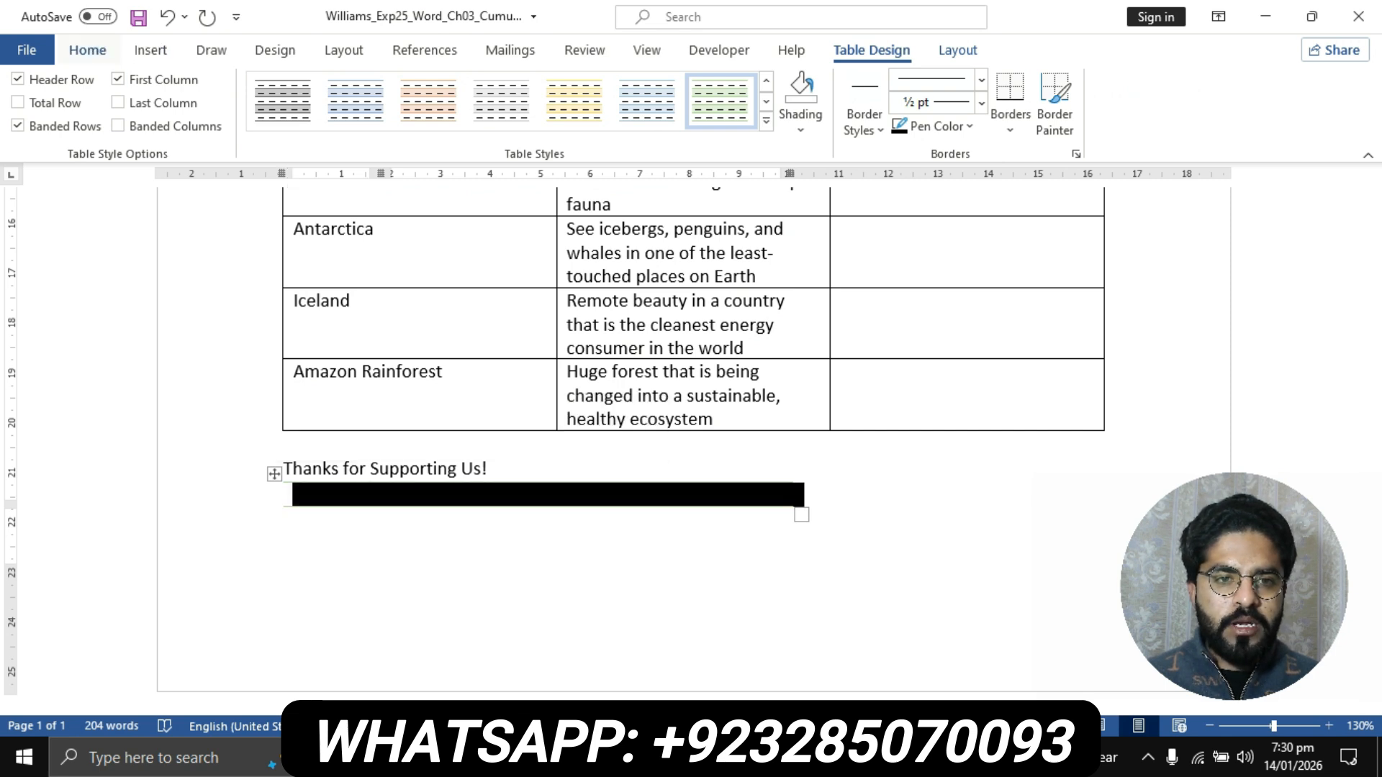
click(87, 50)
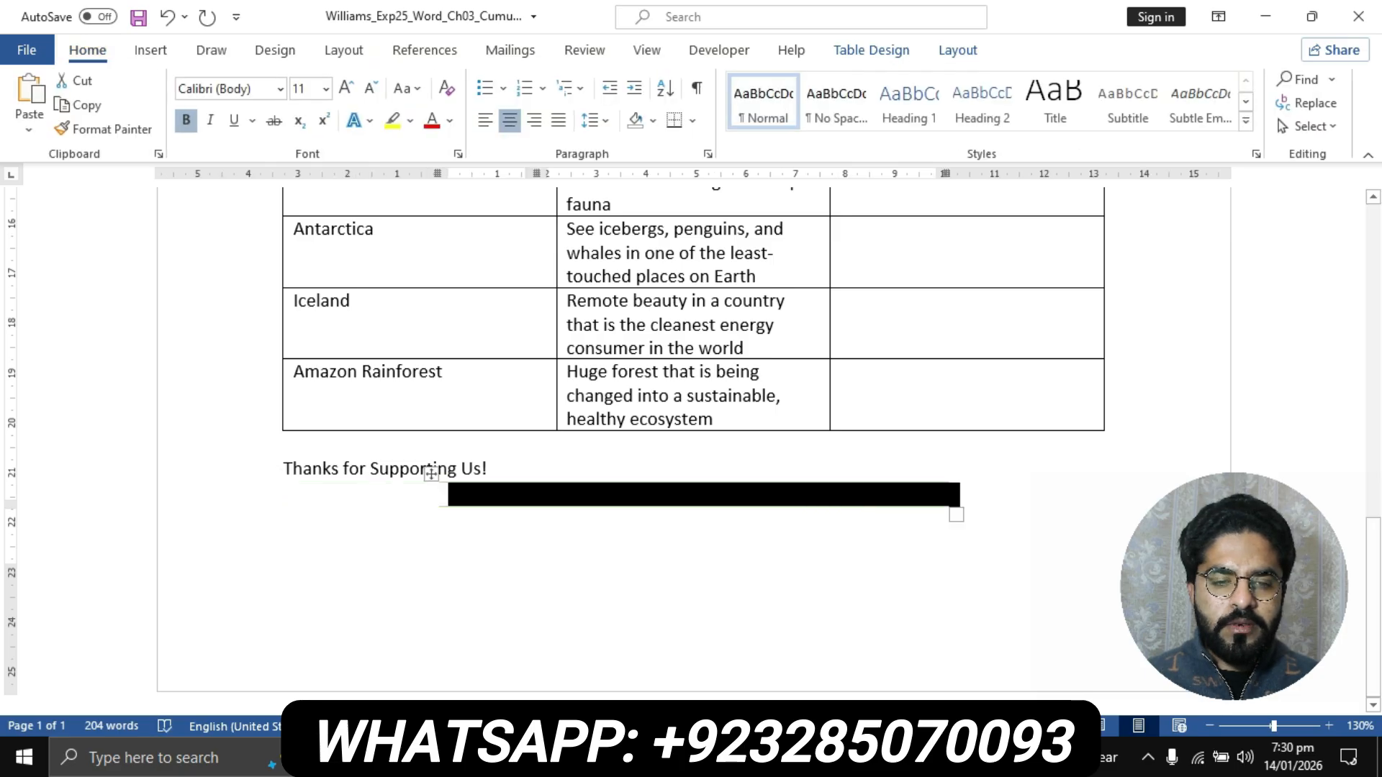
key(BackSpace)
key(ctrl+z)
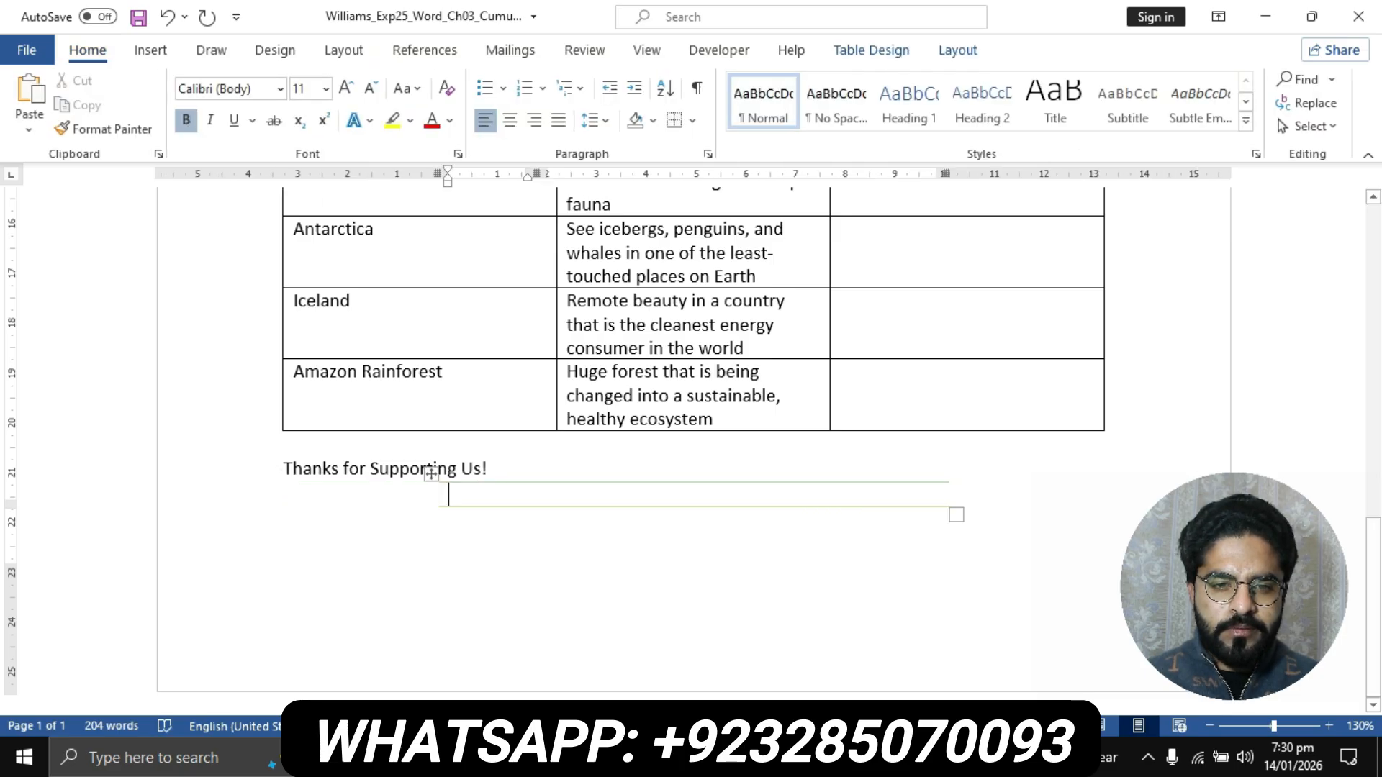
key(Tab)
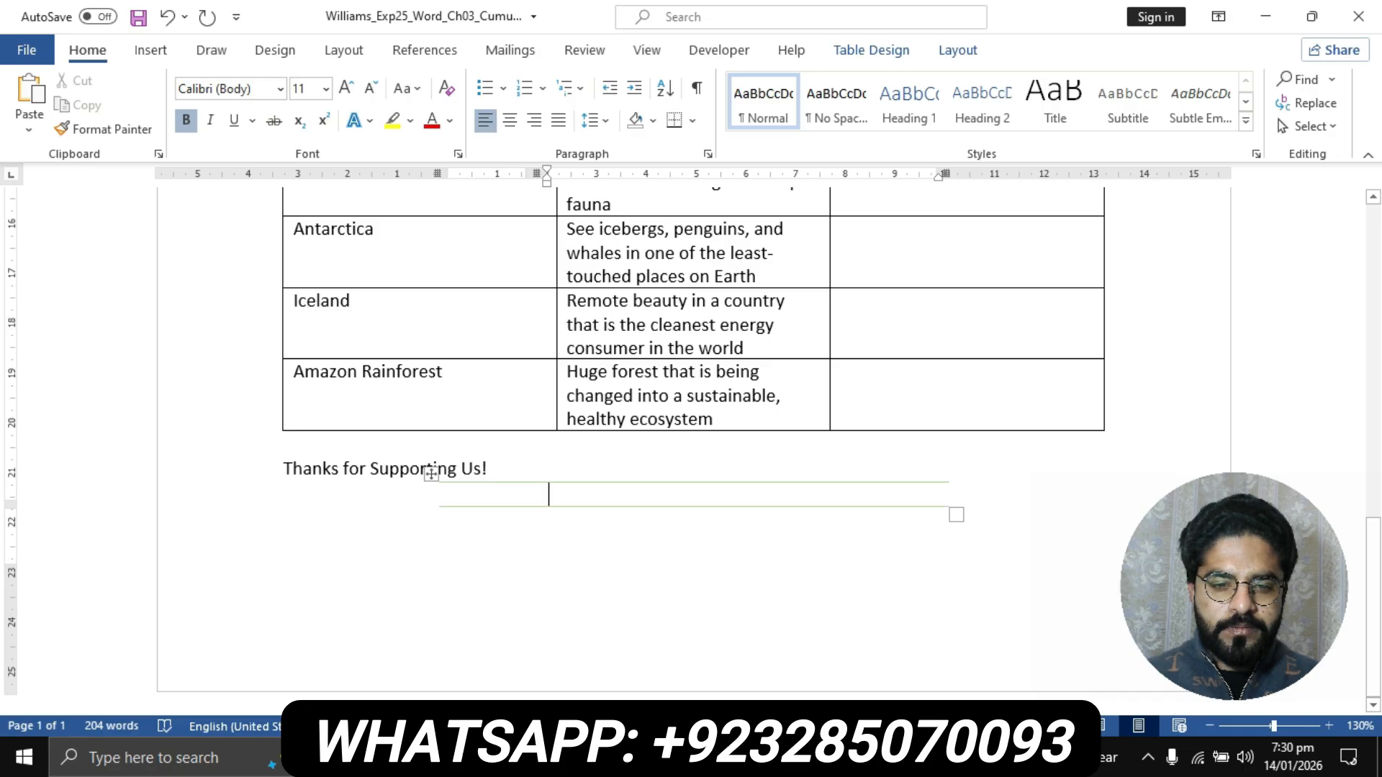
- Recheck step 3's centering sentence in the instructions and center the contents of the 2x1 table at the end of the flyer
click(614, 758)
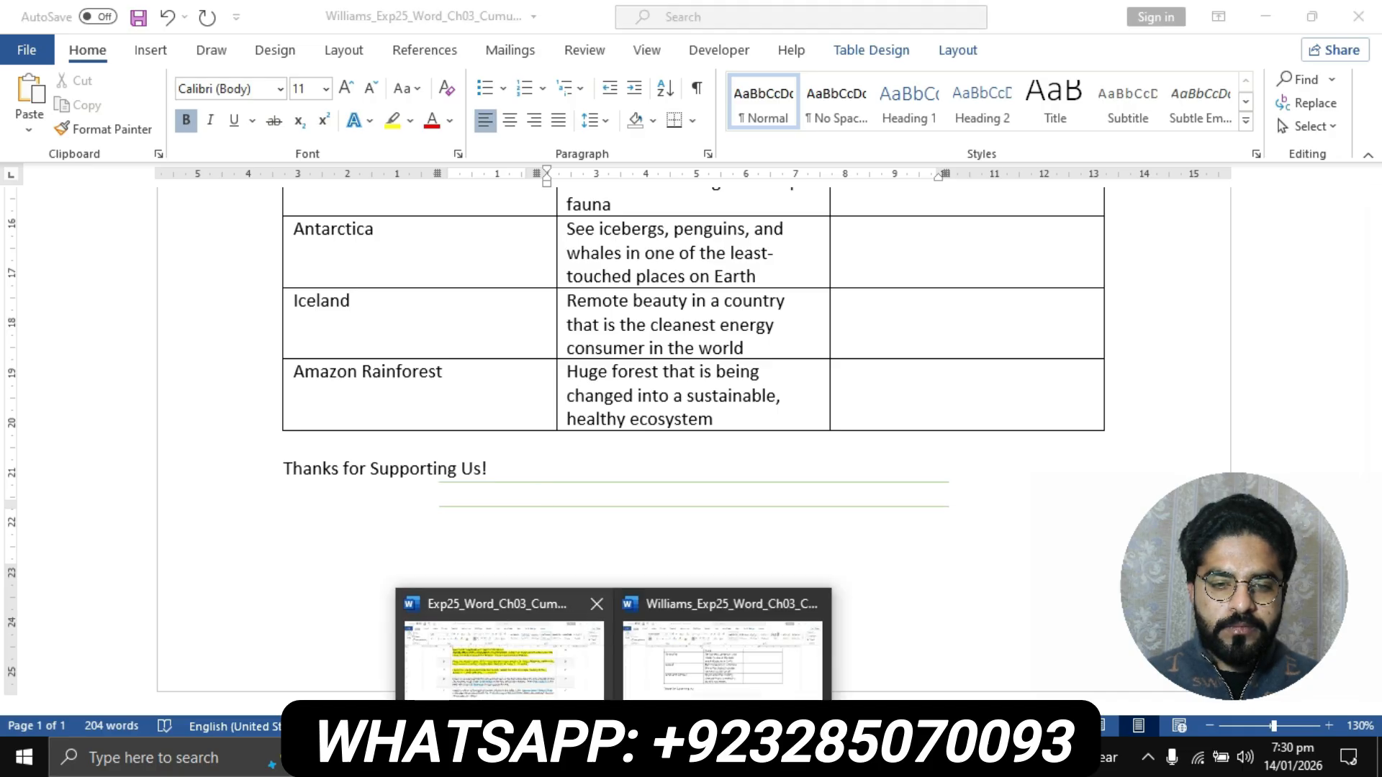
click(504, 655)
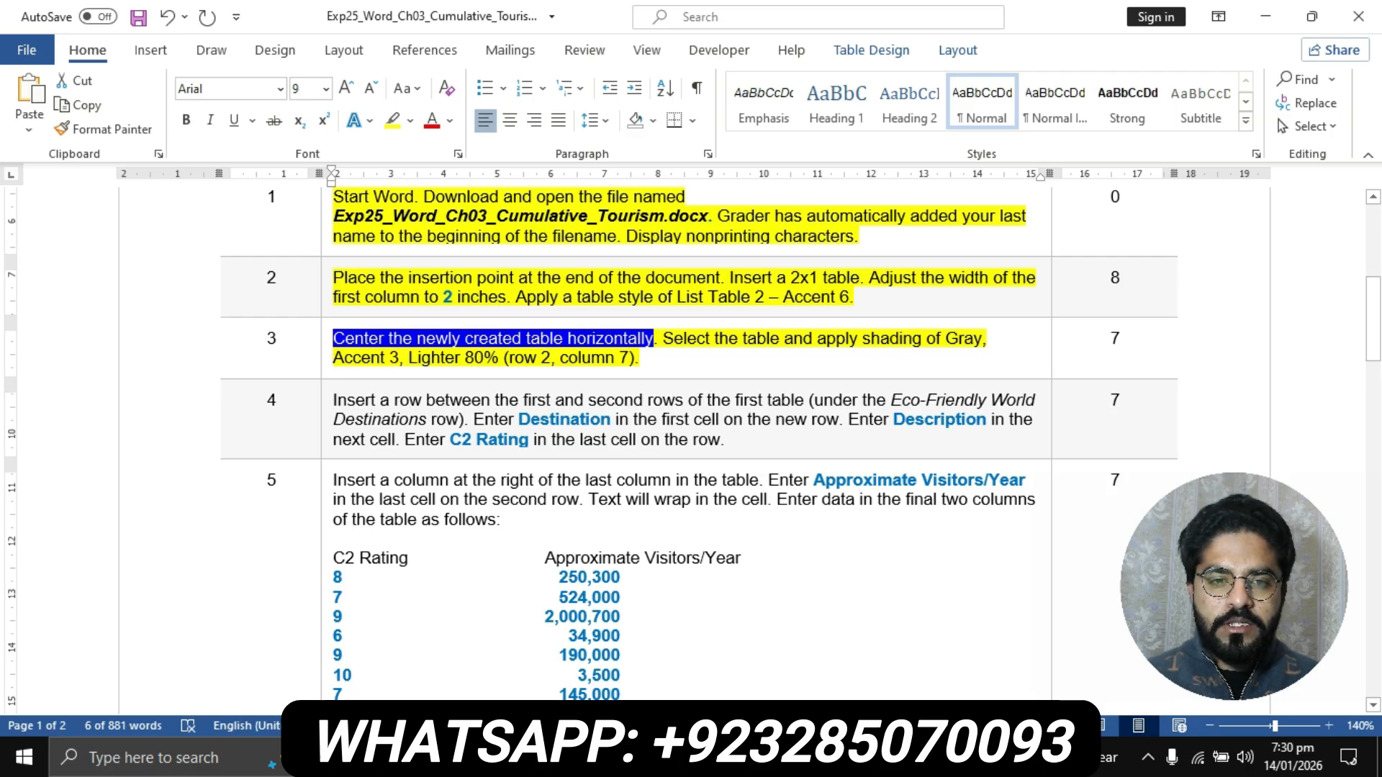
click(614, 758)
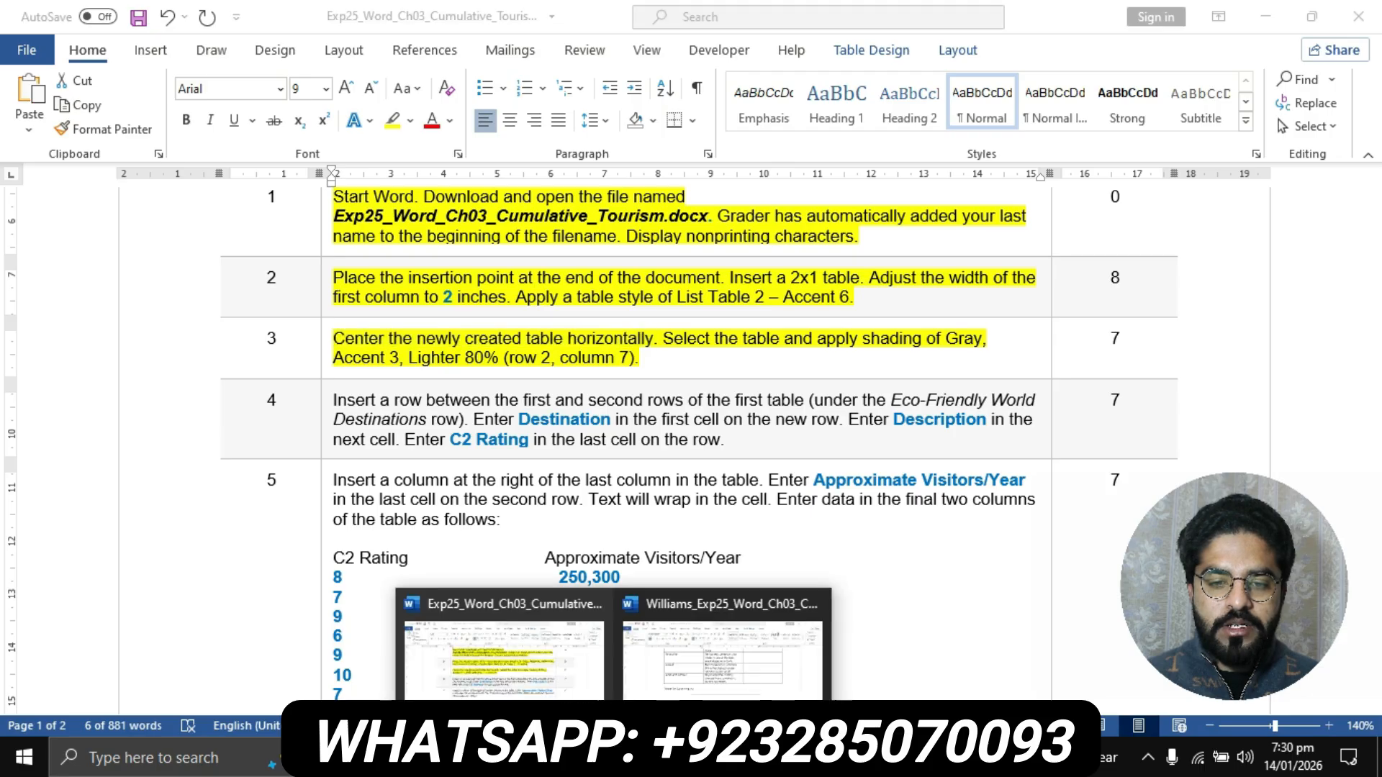
click(722, 648)
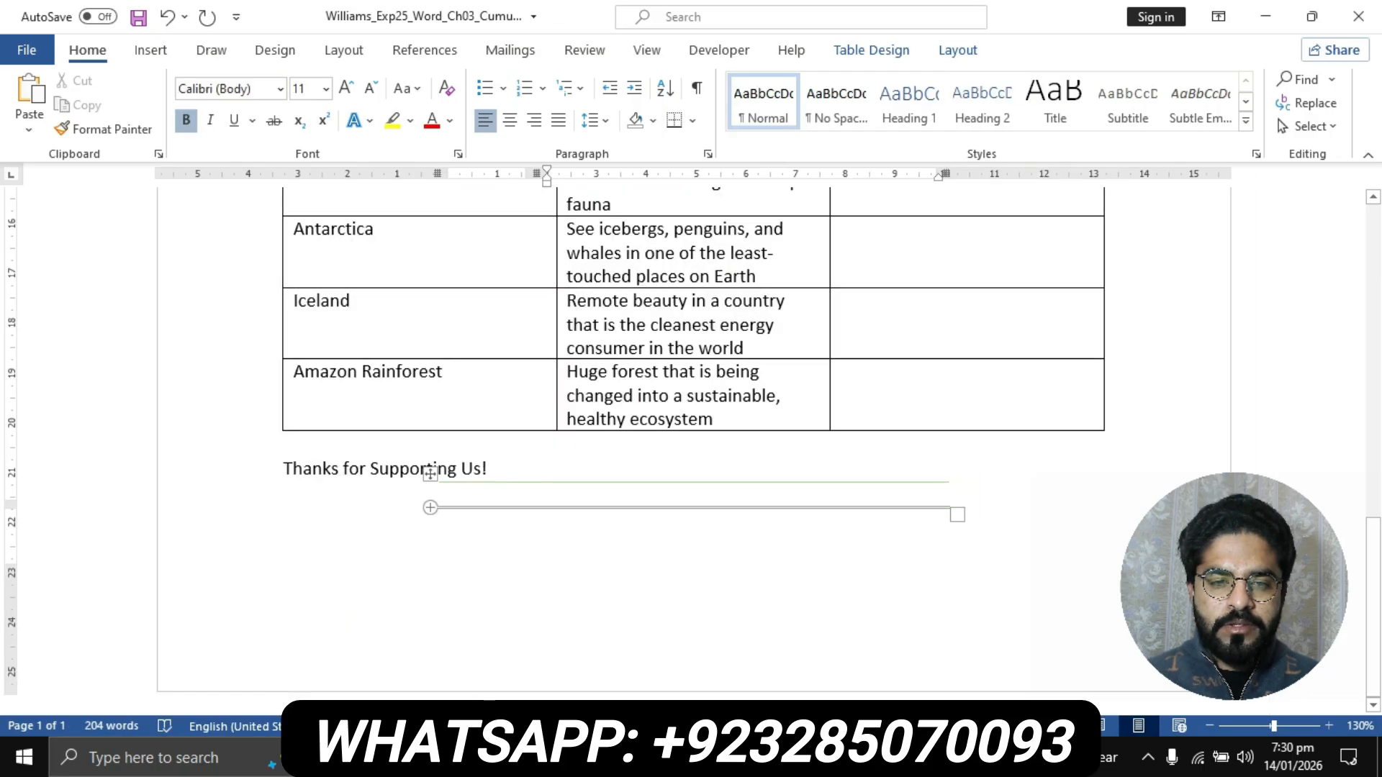
click(429, 474)
key(ctrl+e)
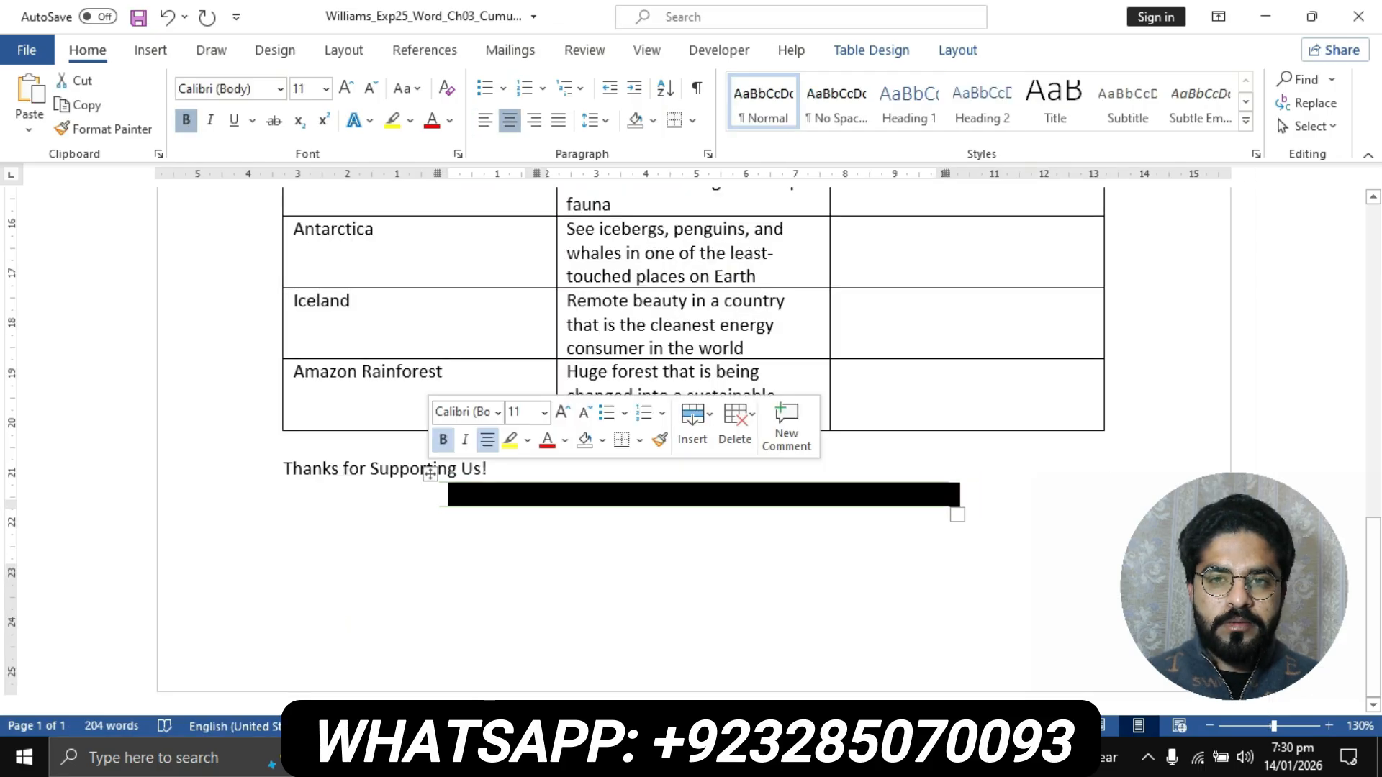
- Check step 3's shading color in the instructions and shade the whole 2x1 table with Gray, Accent 3, Lighter 80%
click(958, 51)
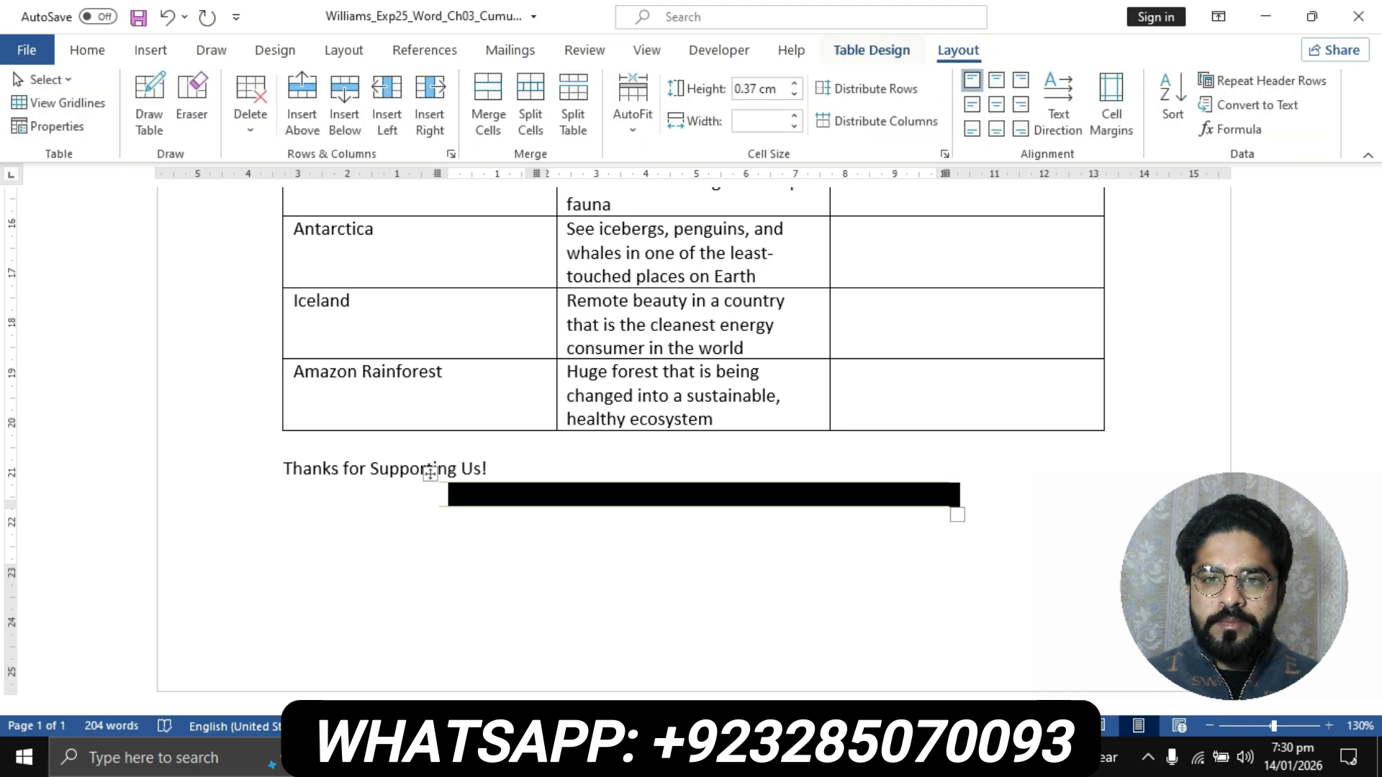
click(871, 50)
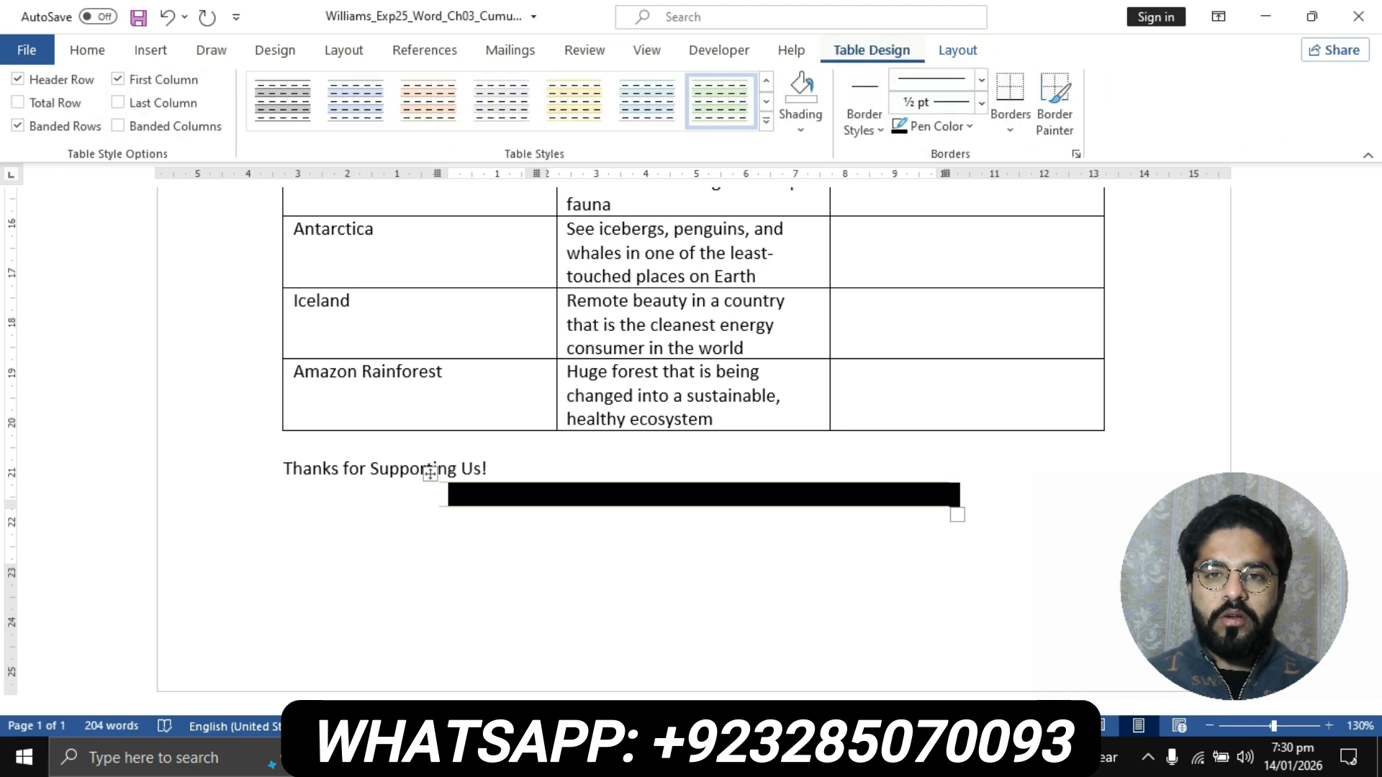
click(800, 124)
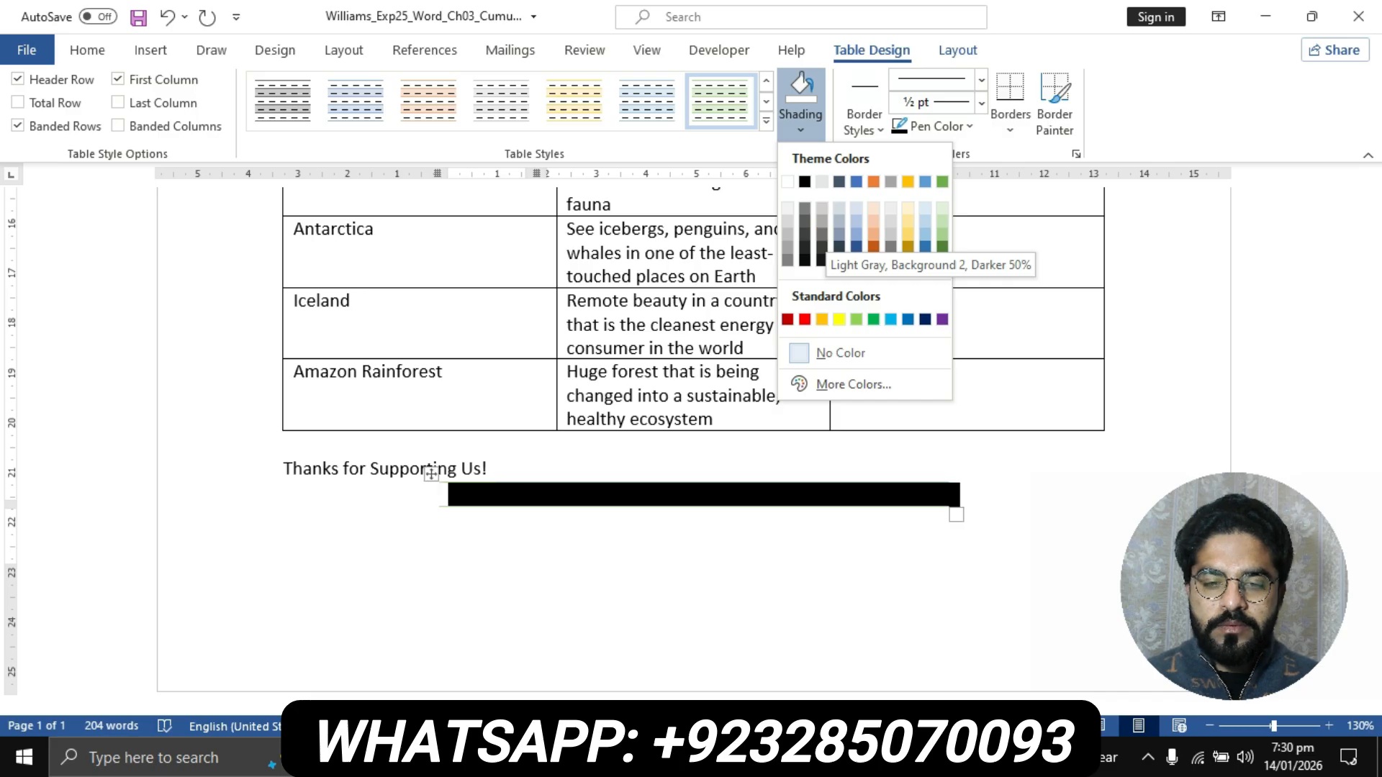
click(432, 478)
click(504, 664)
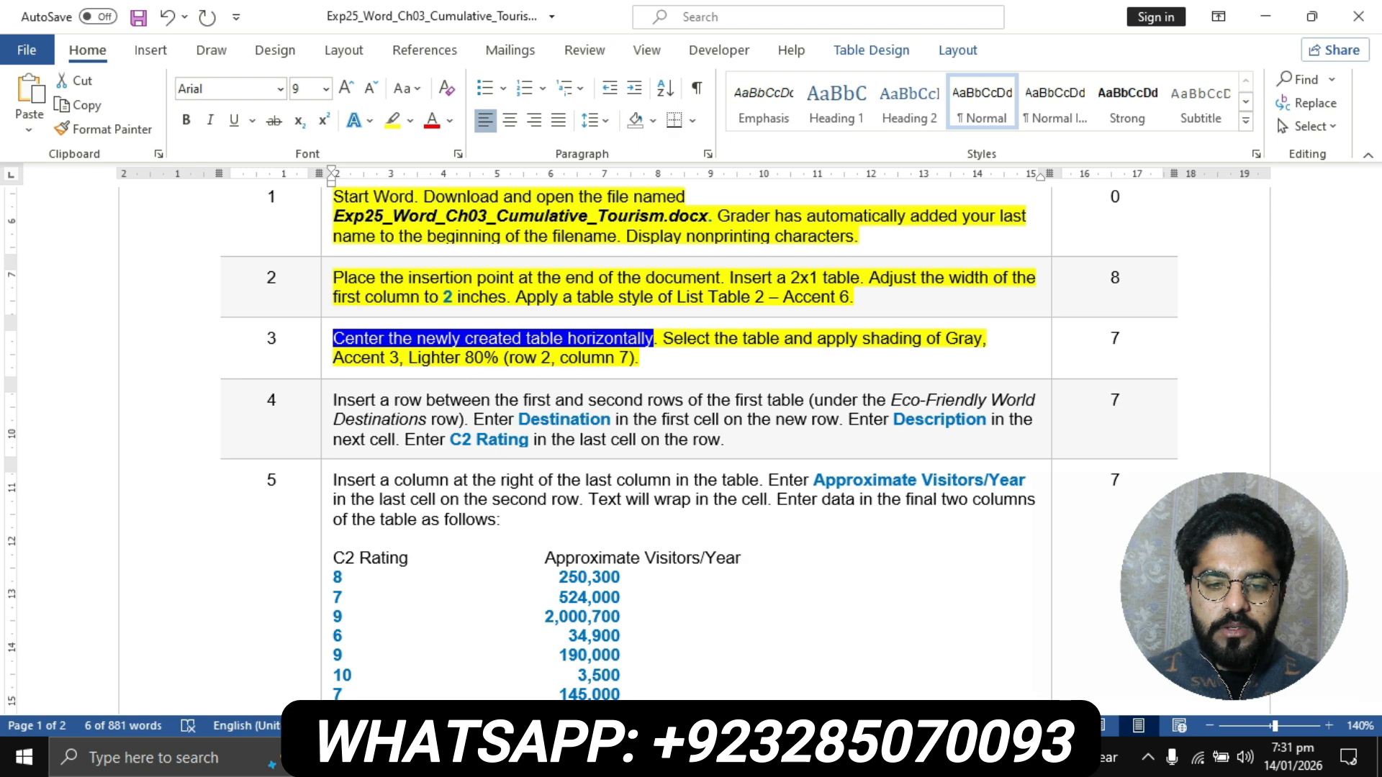
click(614, 757)
click(722, 648)
click(430, 475)
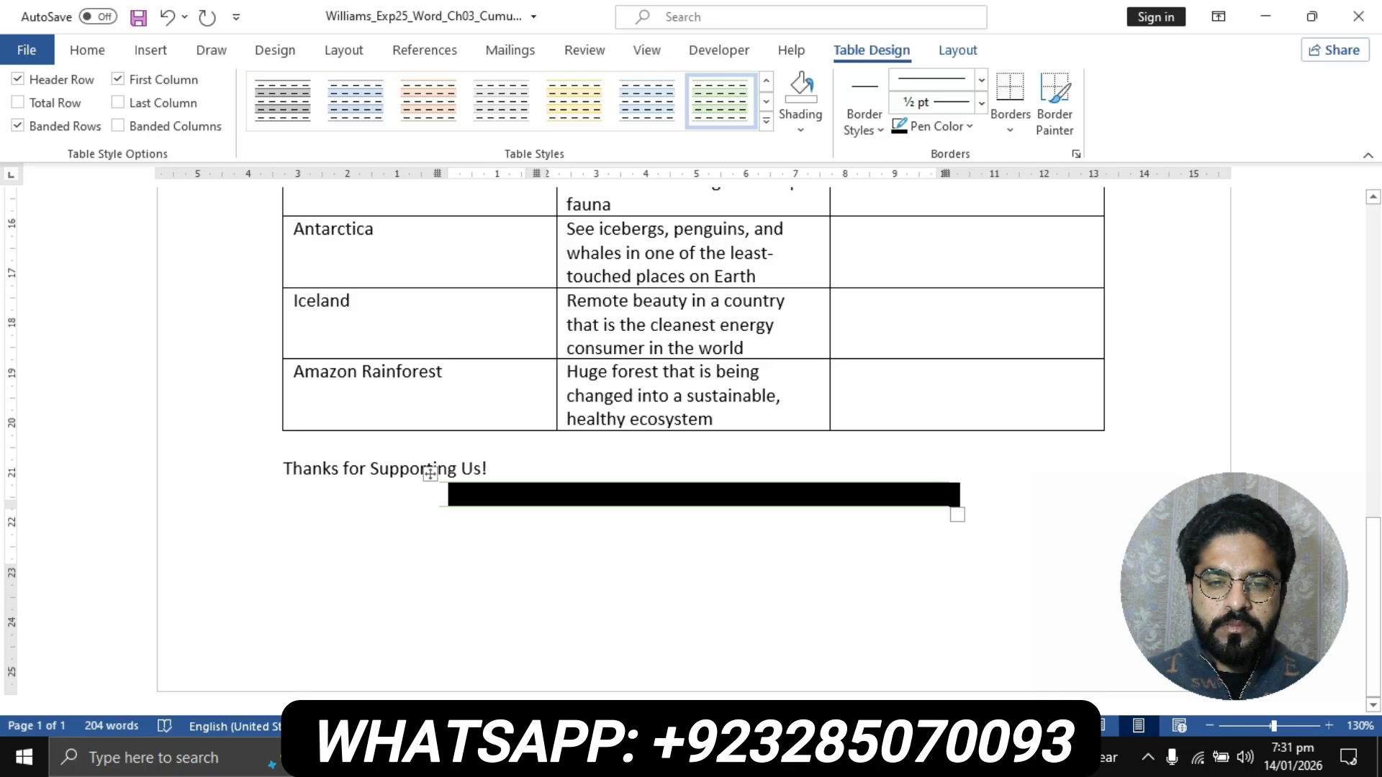
click(801, 124)
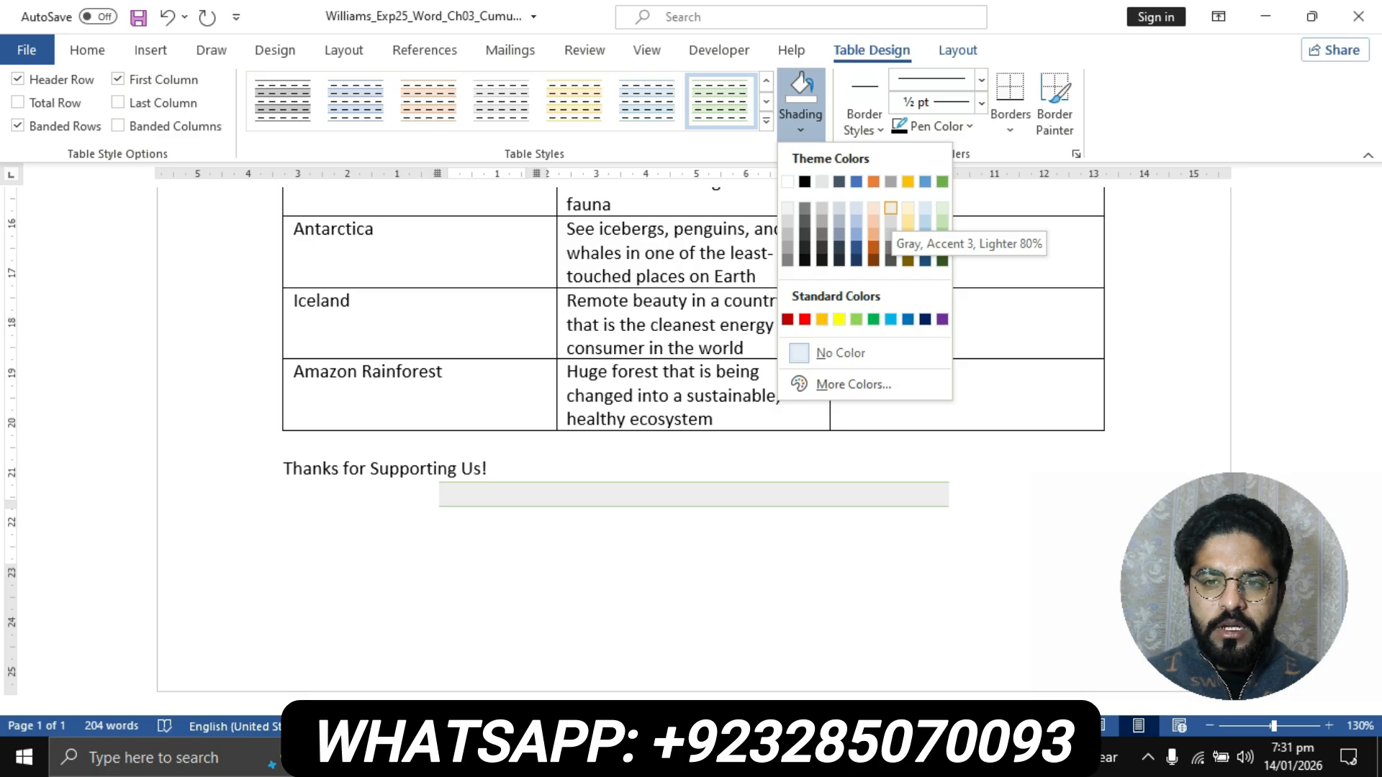
click(891, 208)
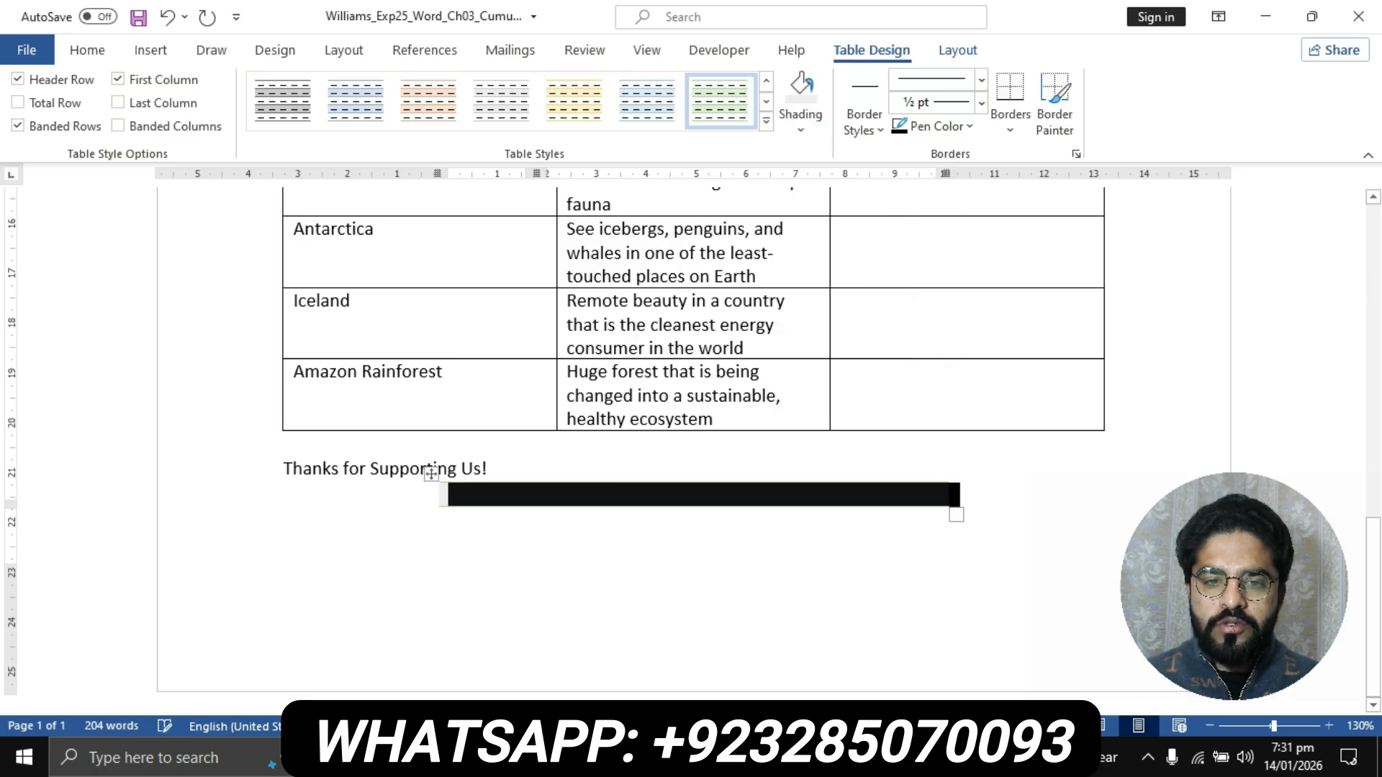
click(285, 521)
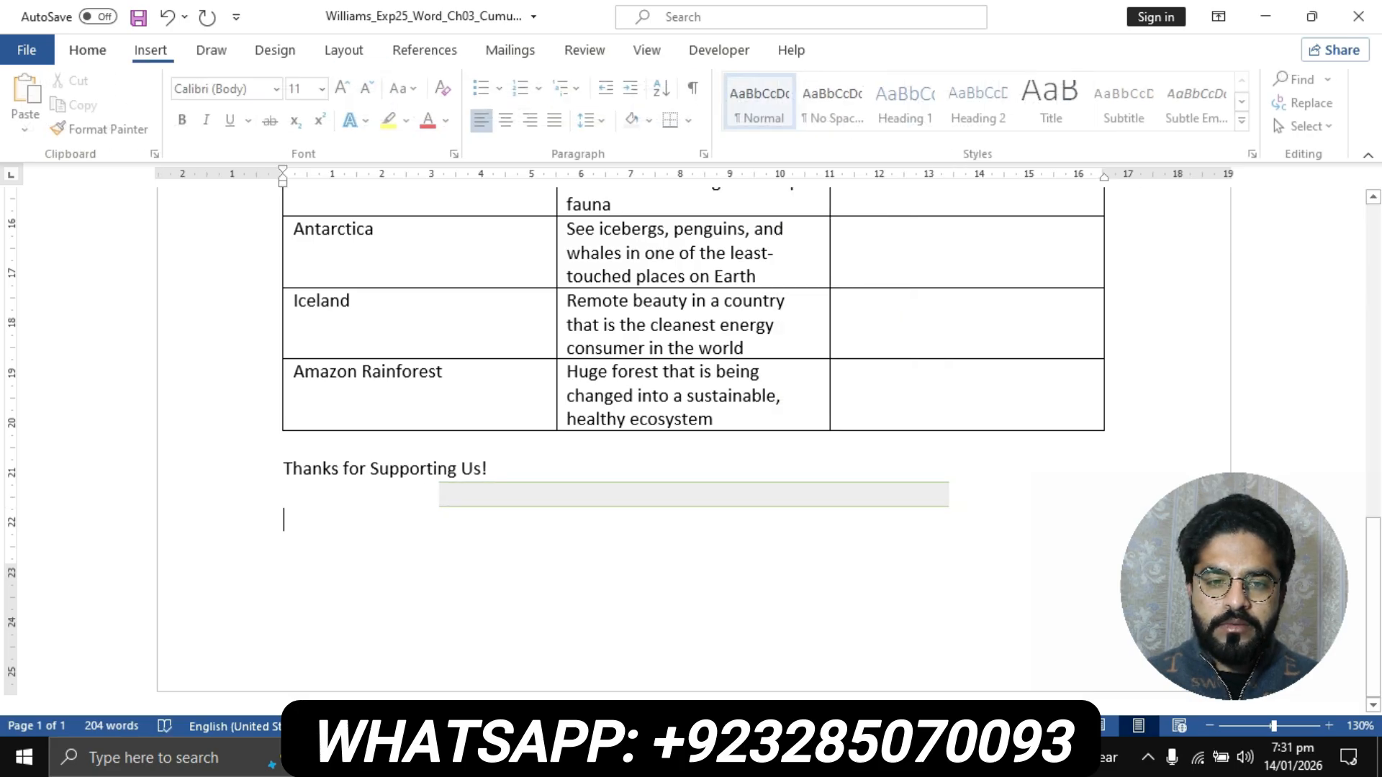
- Return to the instructions document and highlight the instruction text of step 4 in yellow
click(615, 759)
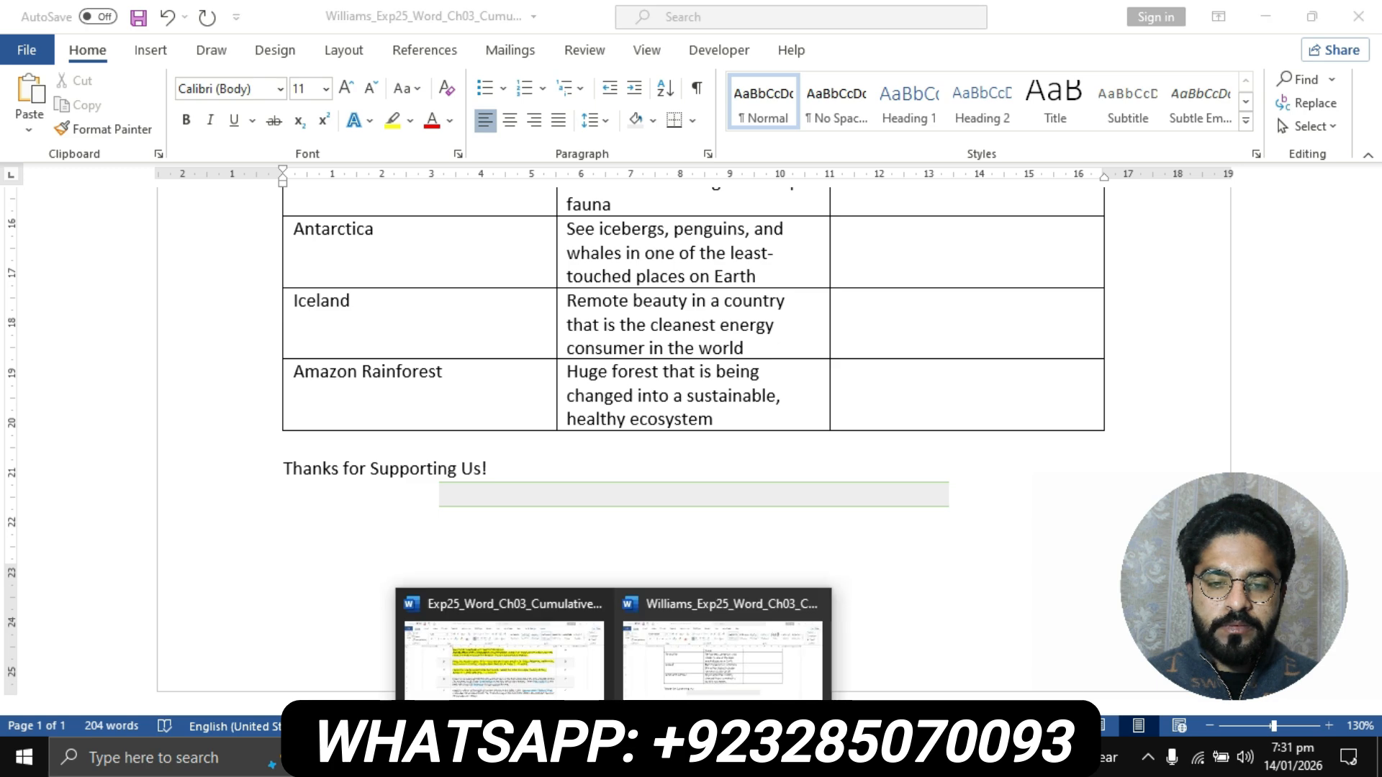
click(529, 702)
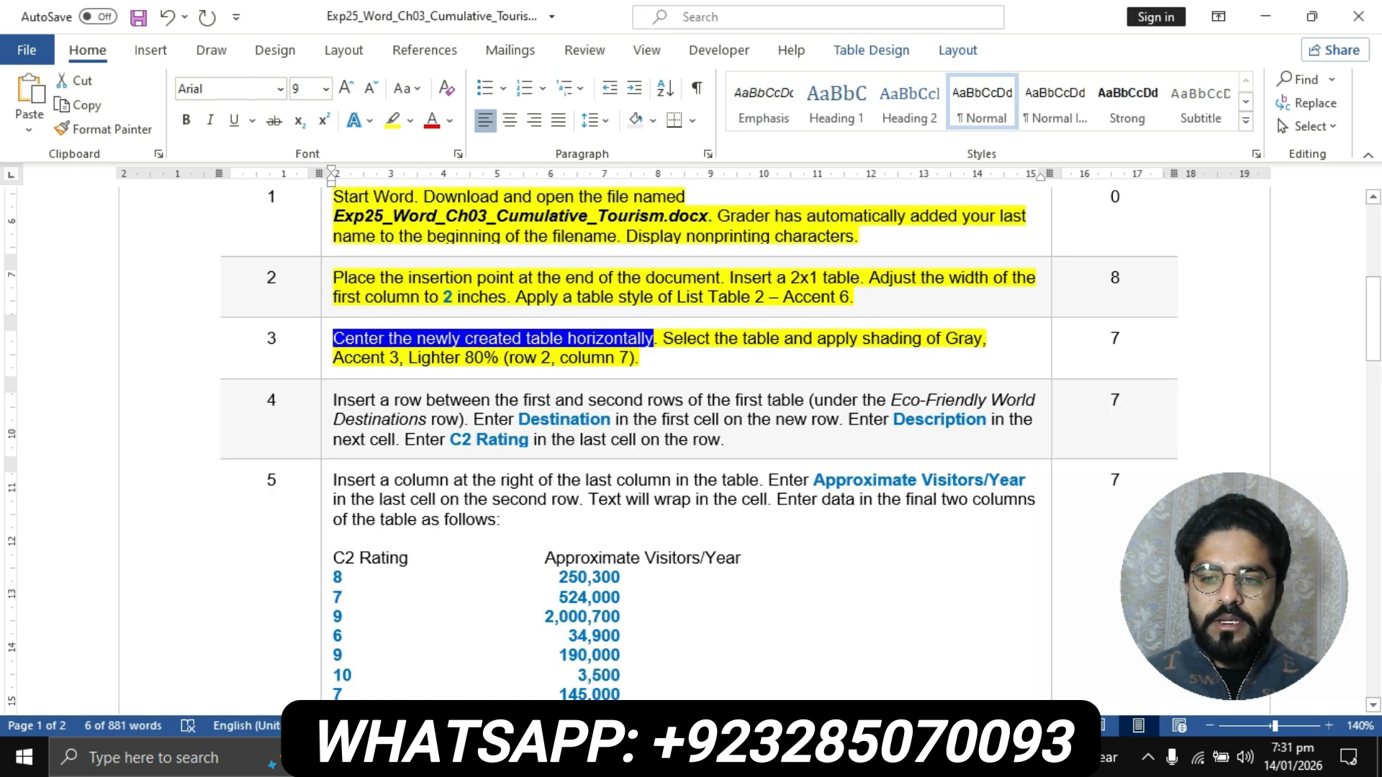
scroll(693, 450, down, 2)
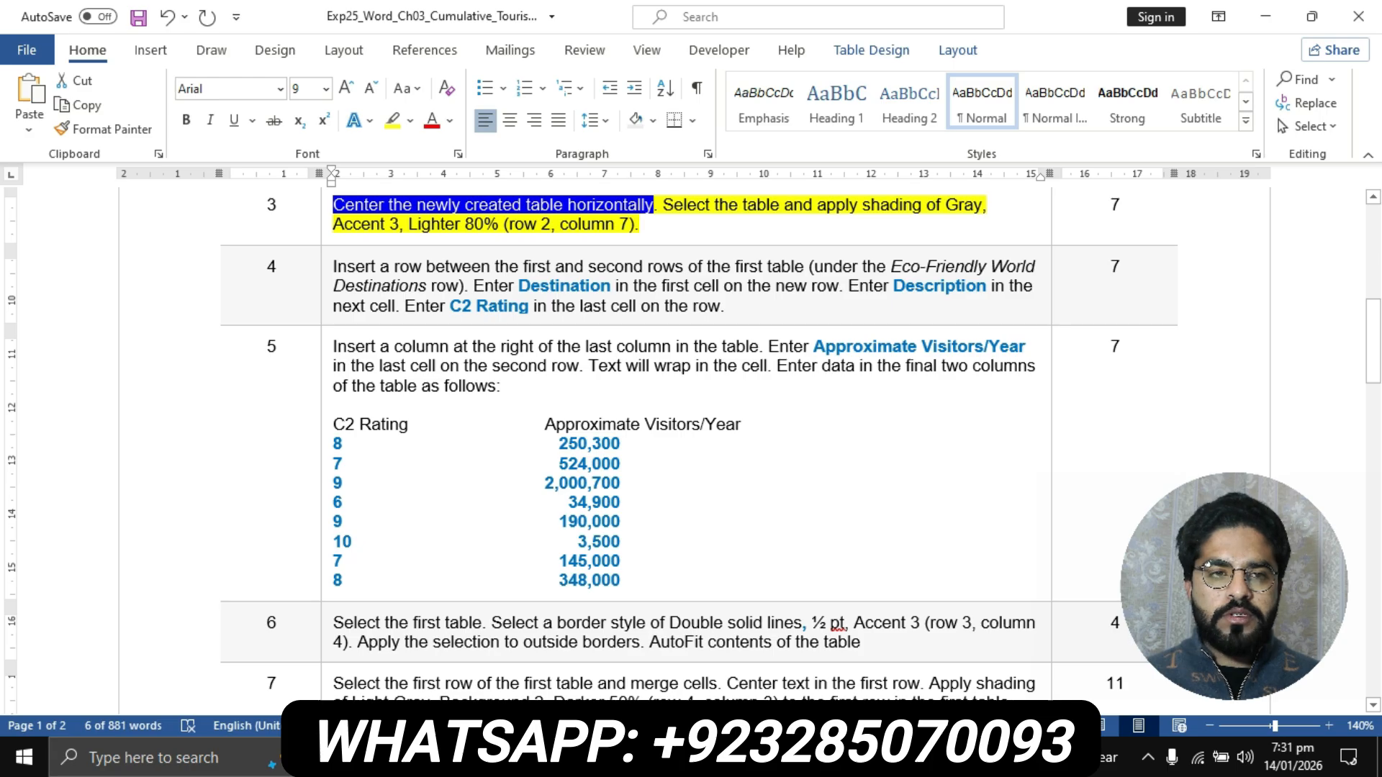
click(327, 281)
click(392, 121)
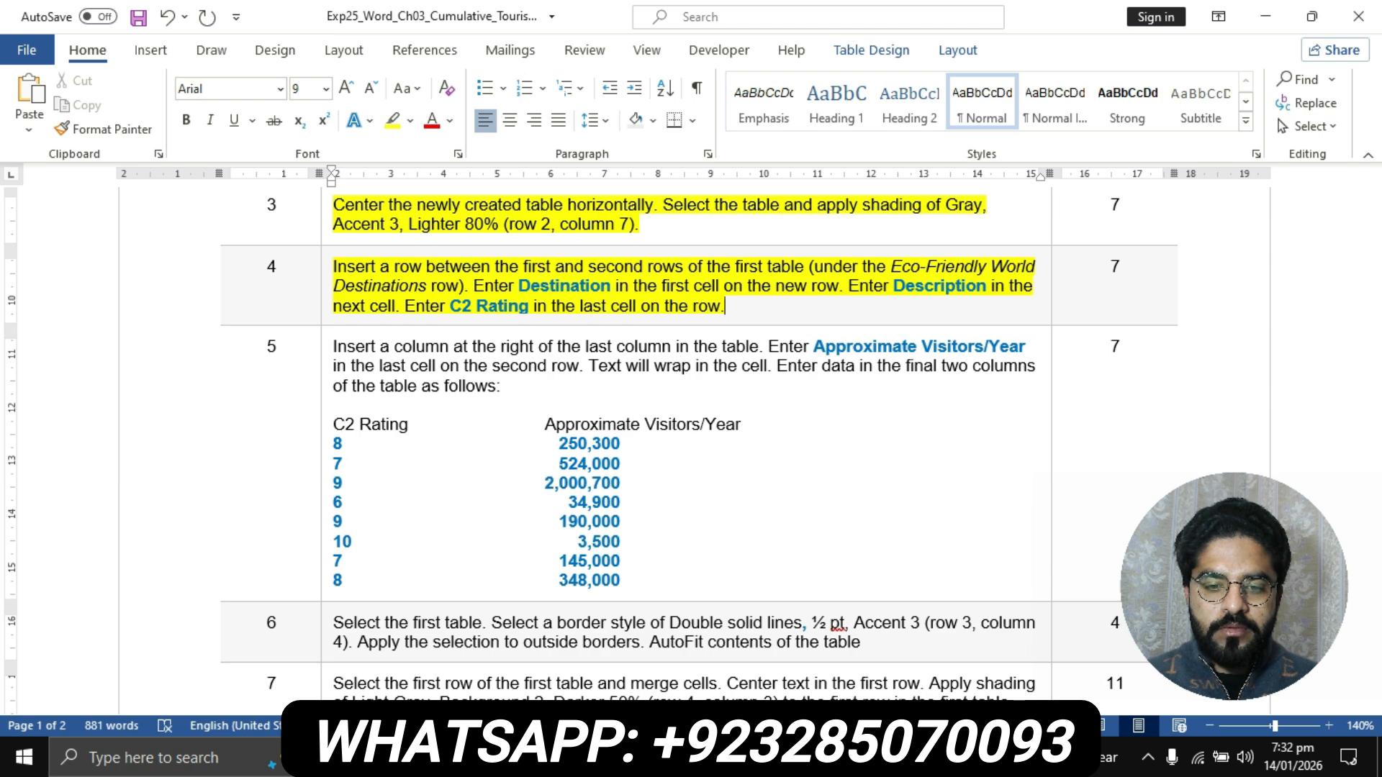
- Insert a row below the Eco-Friendly World Destinations row in the flyer's first table
click(614, 758)
click(722, 659)
scroll(432, 576, up, 10)
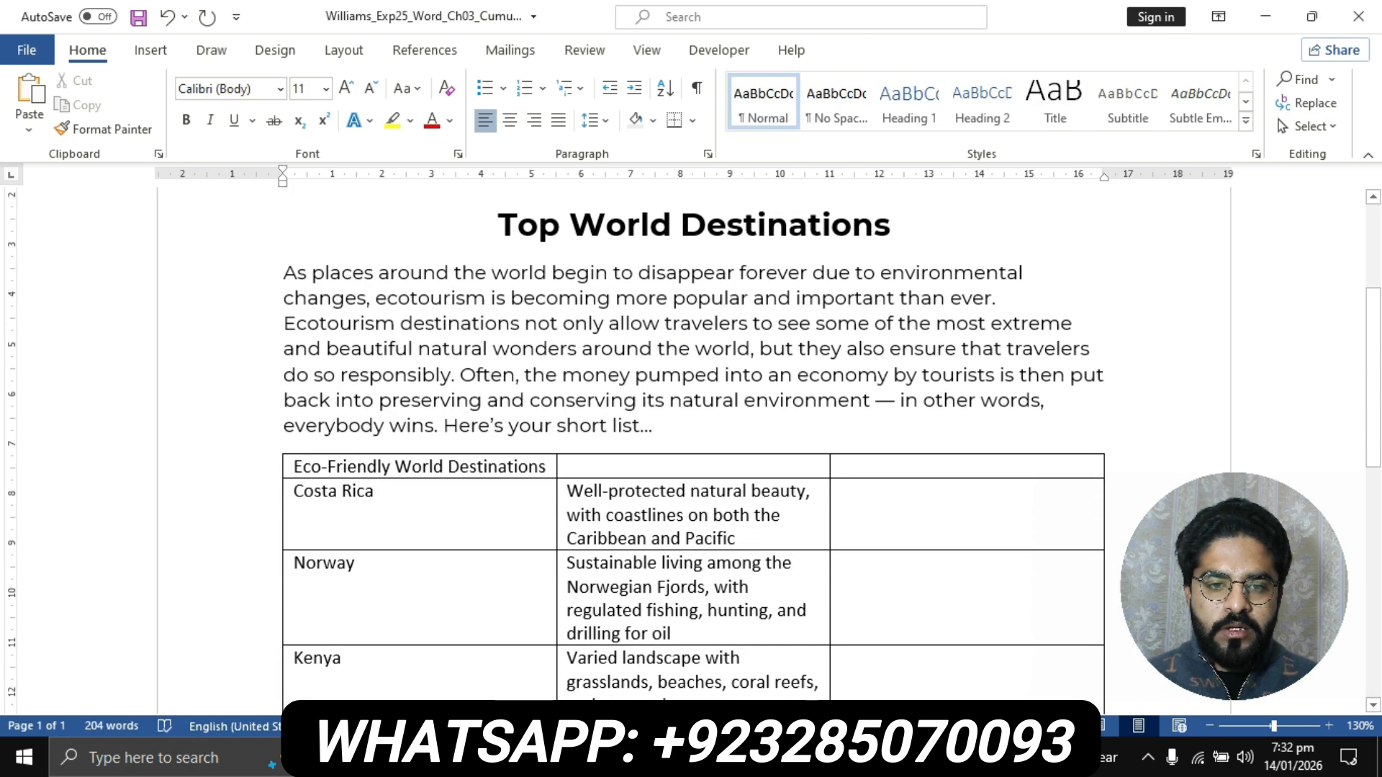
click(499, 466)
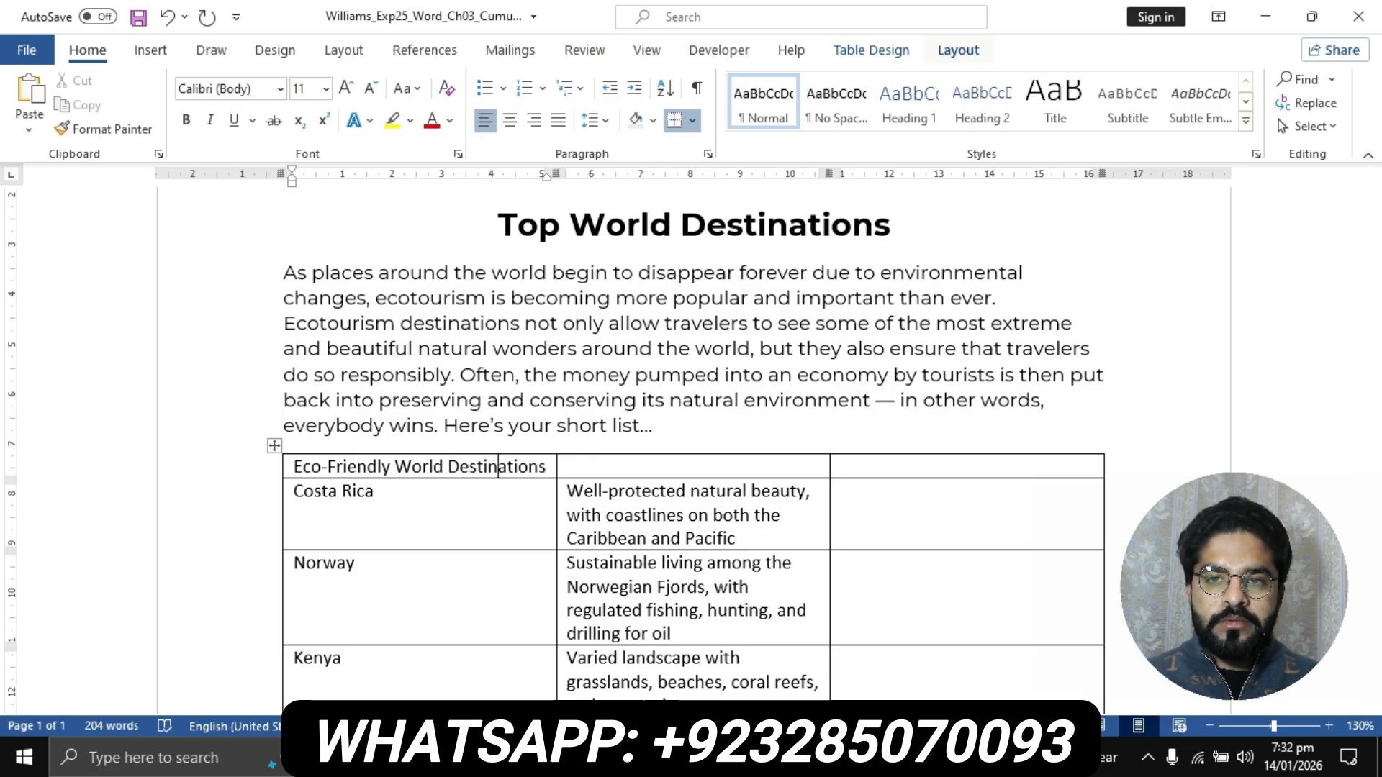
click(959, 49)
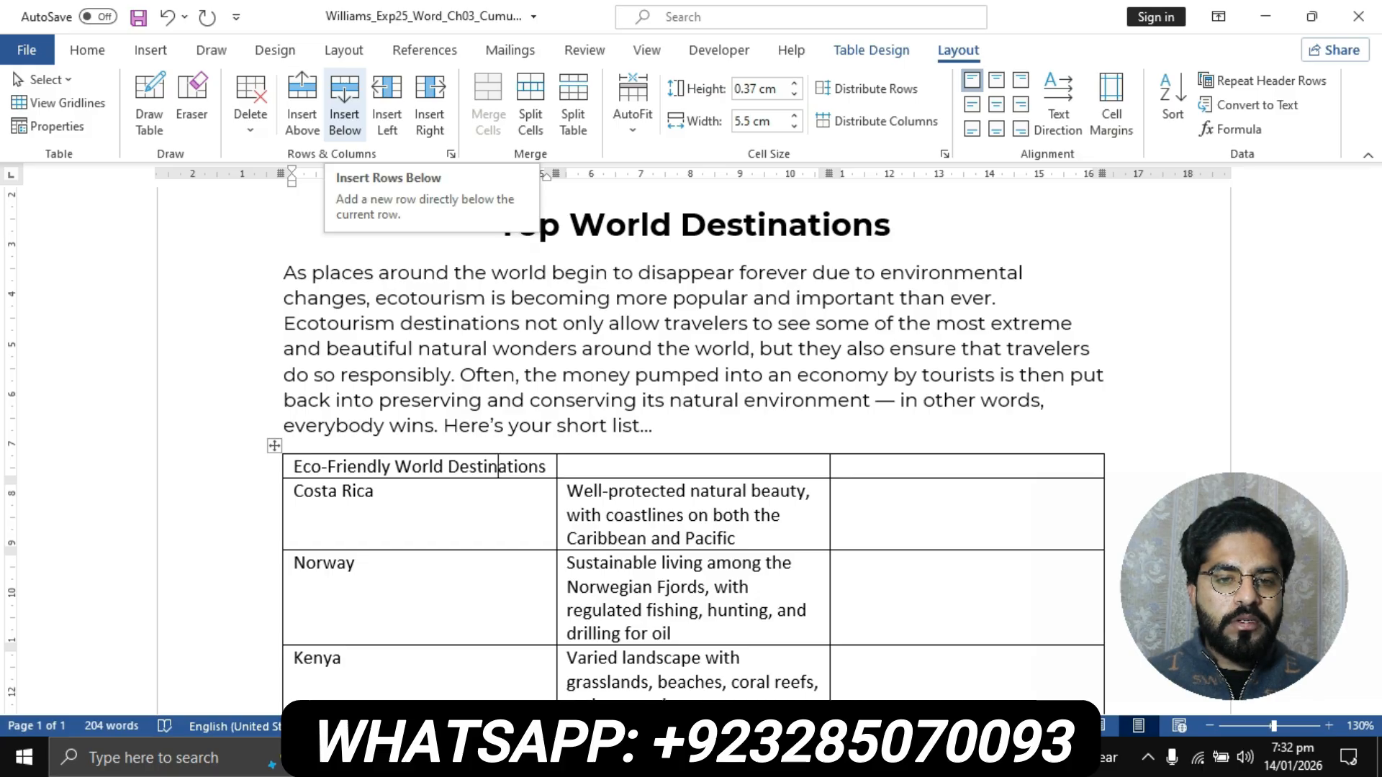
click(344, 101)
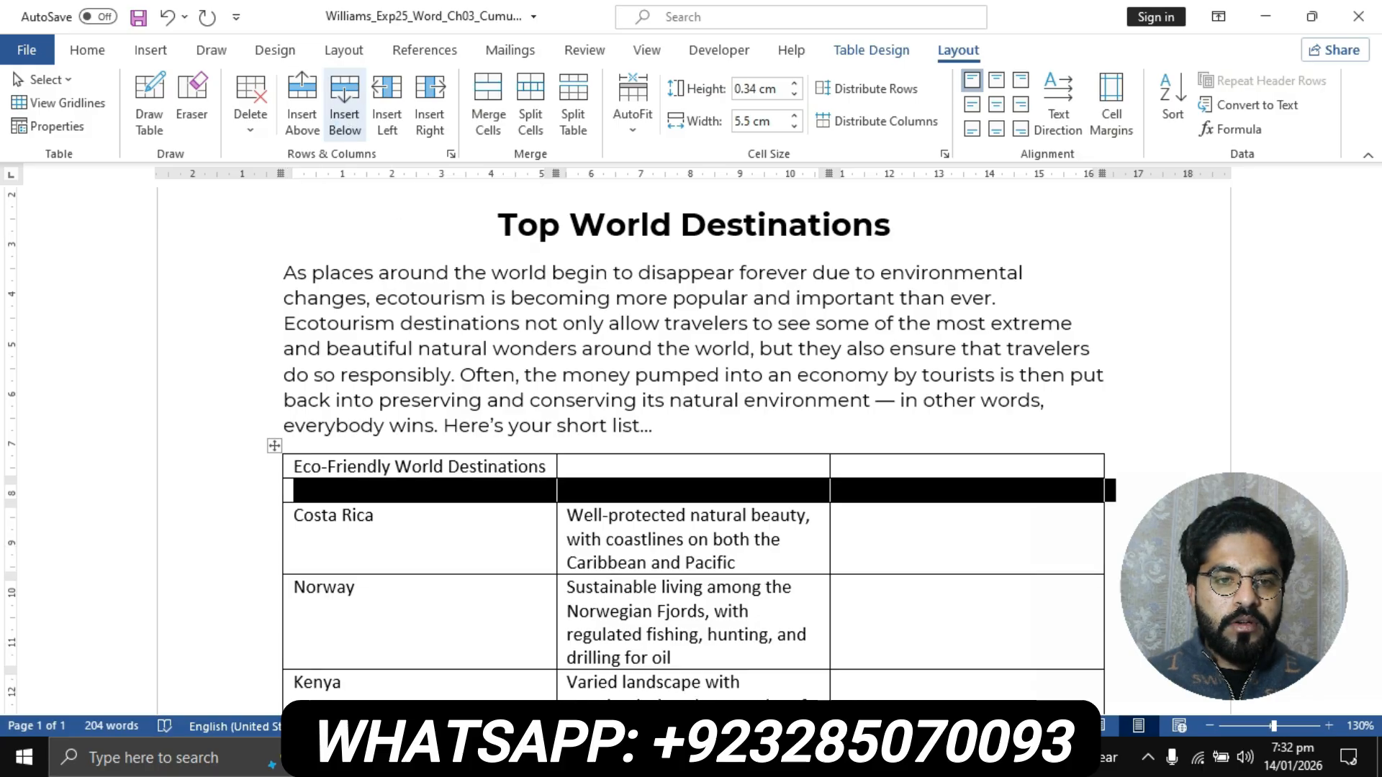
click(377, 518)
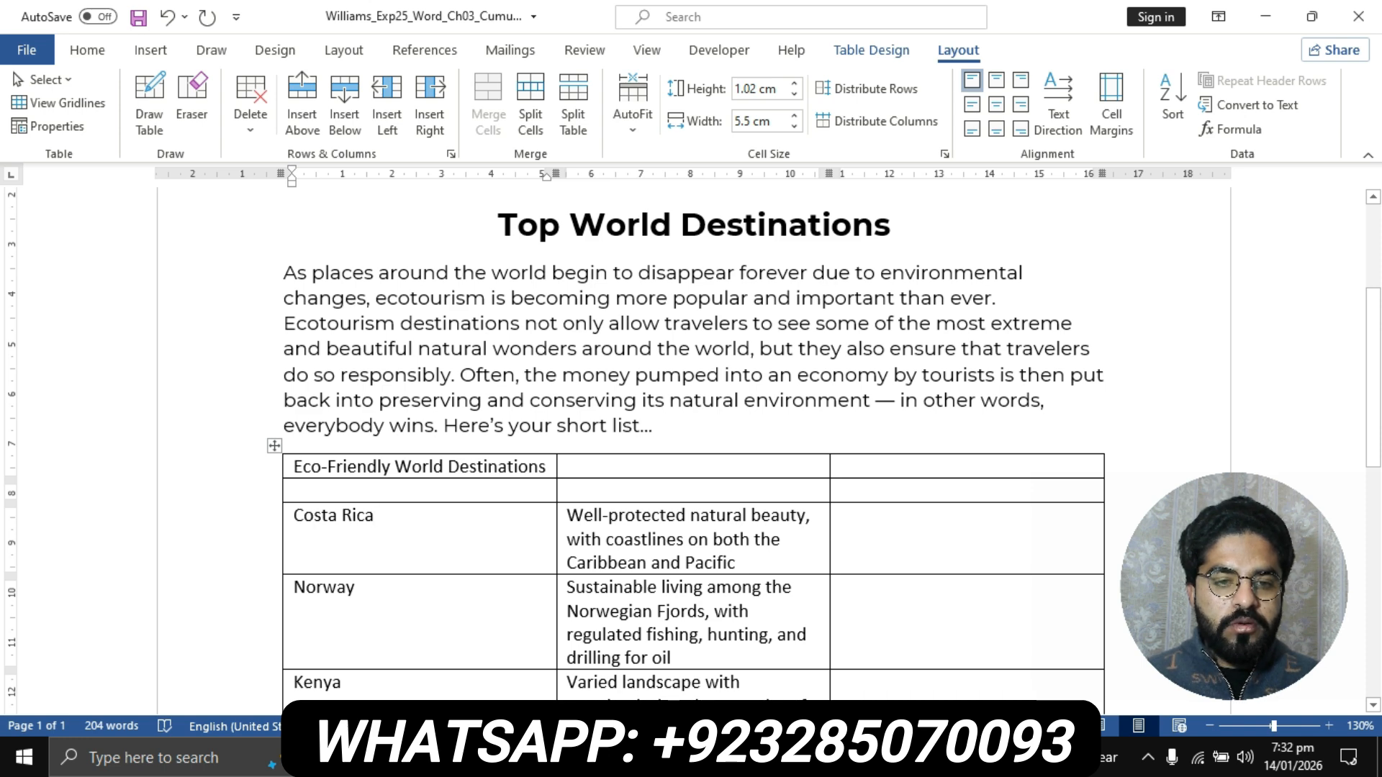
- Check step 4's wording in the instructions and enter Destination in the first cell of the new row
mouse_move(608, 758)
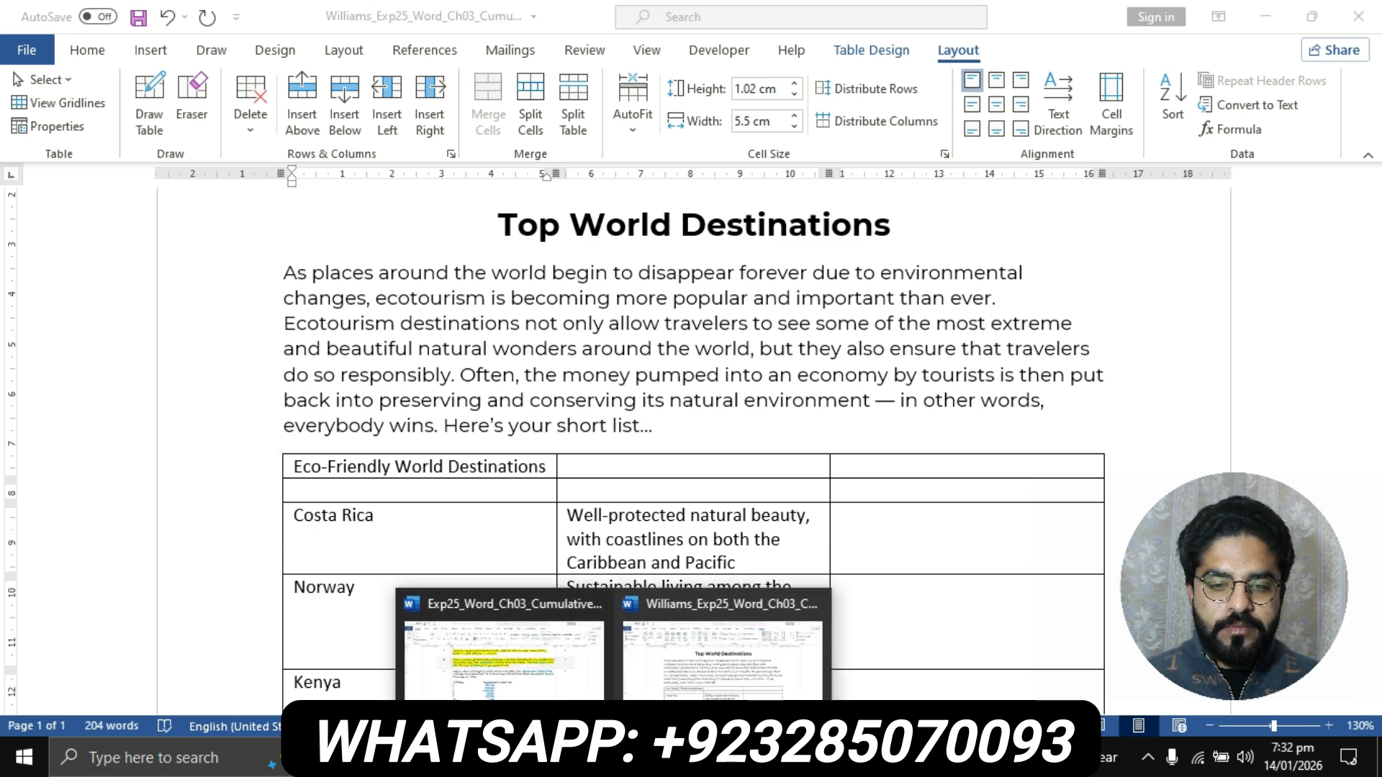
click(502, 659)
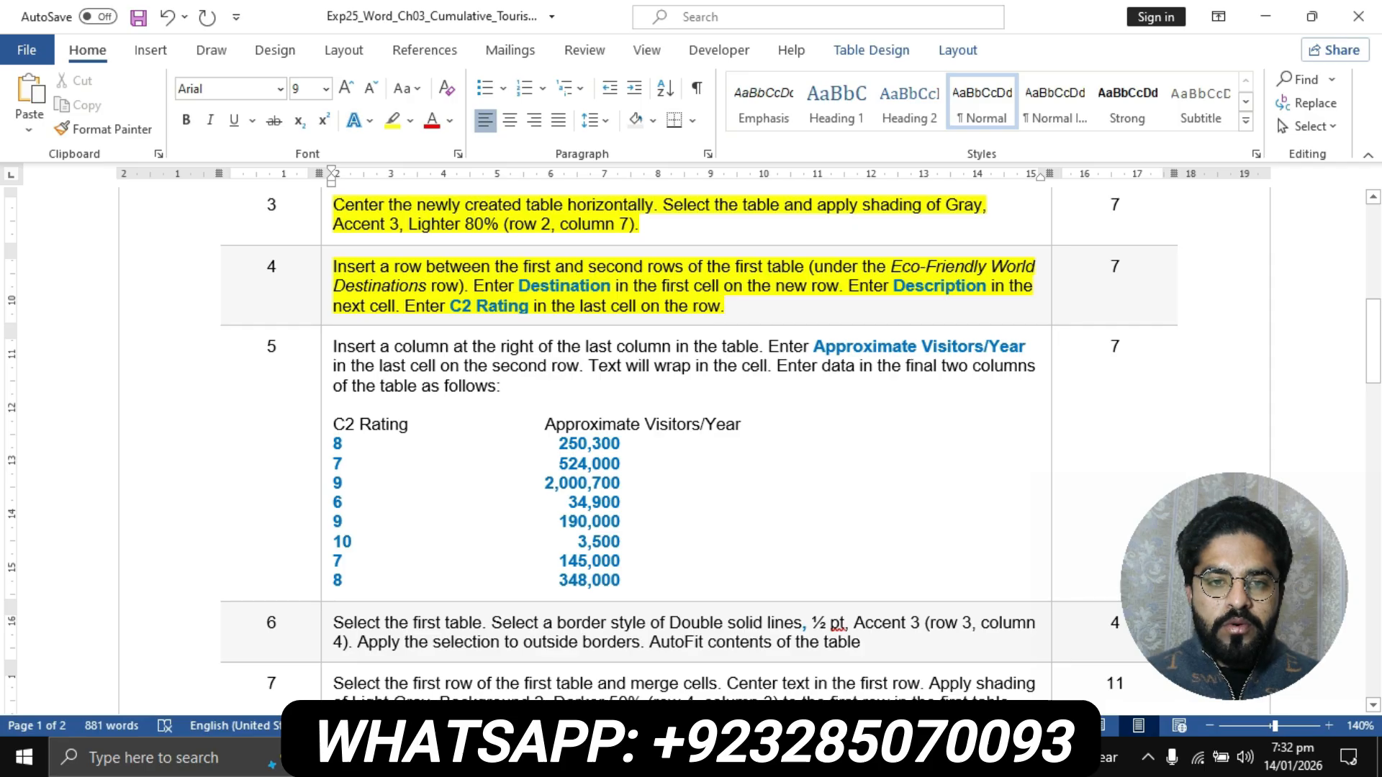
mouse_move(614, 757)
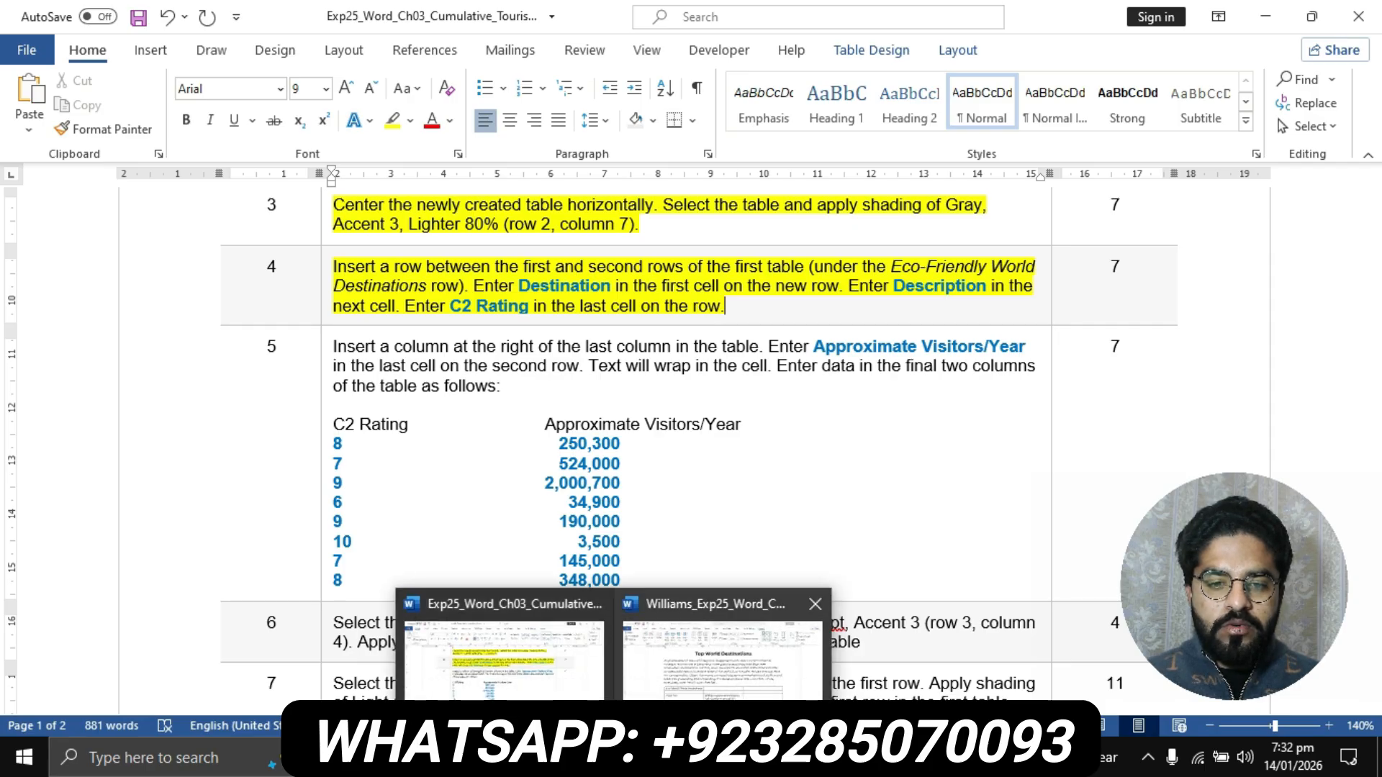
click(722, 655)
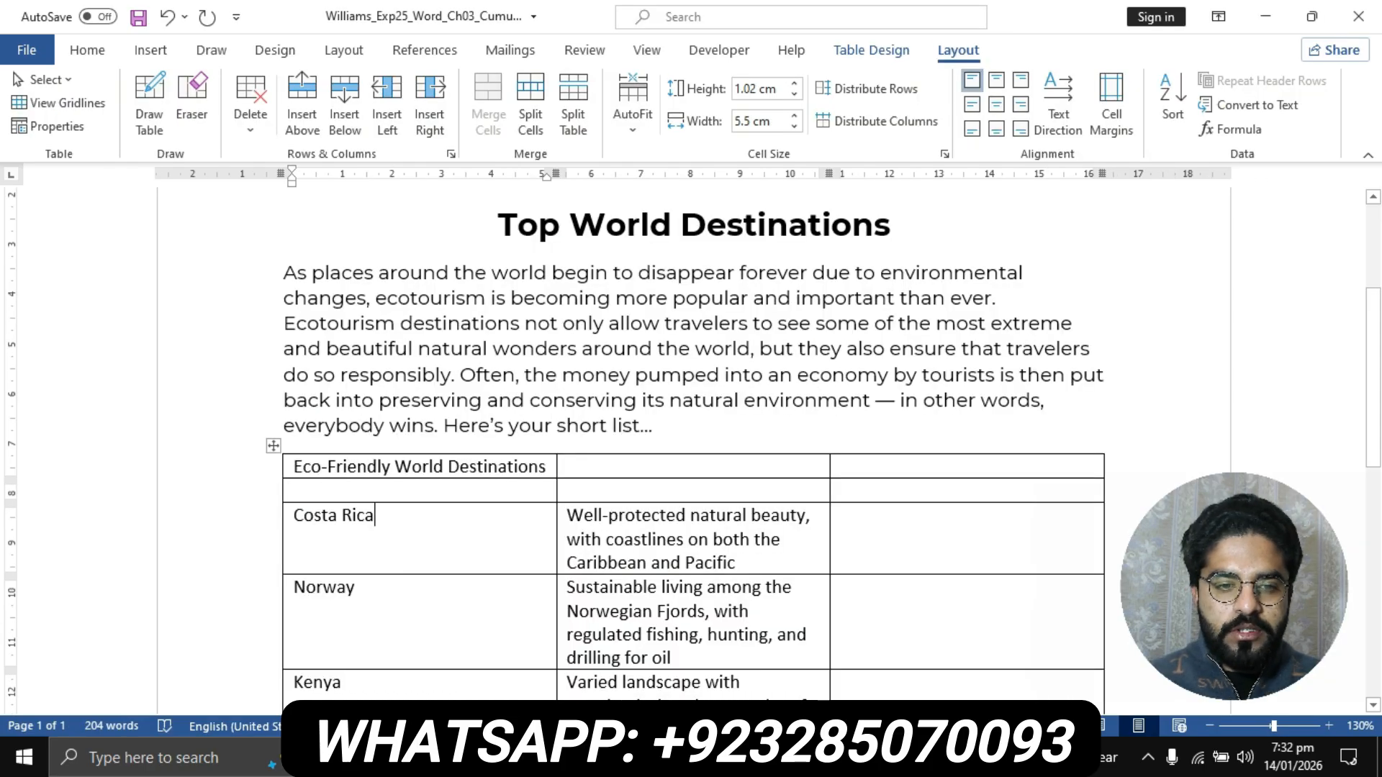
click(297, 491)
text(De)
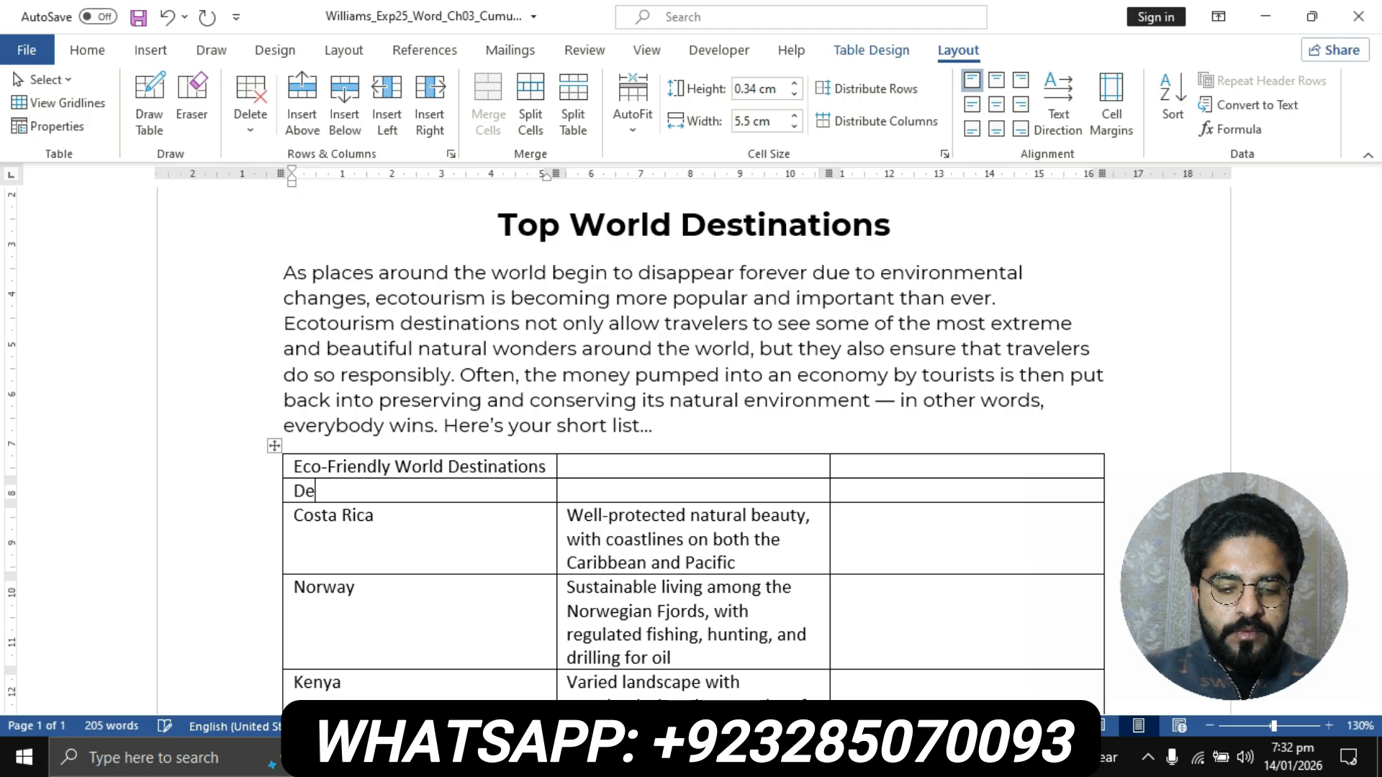
text(stinatio)
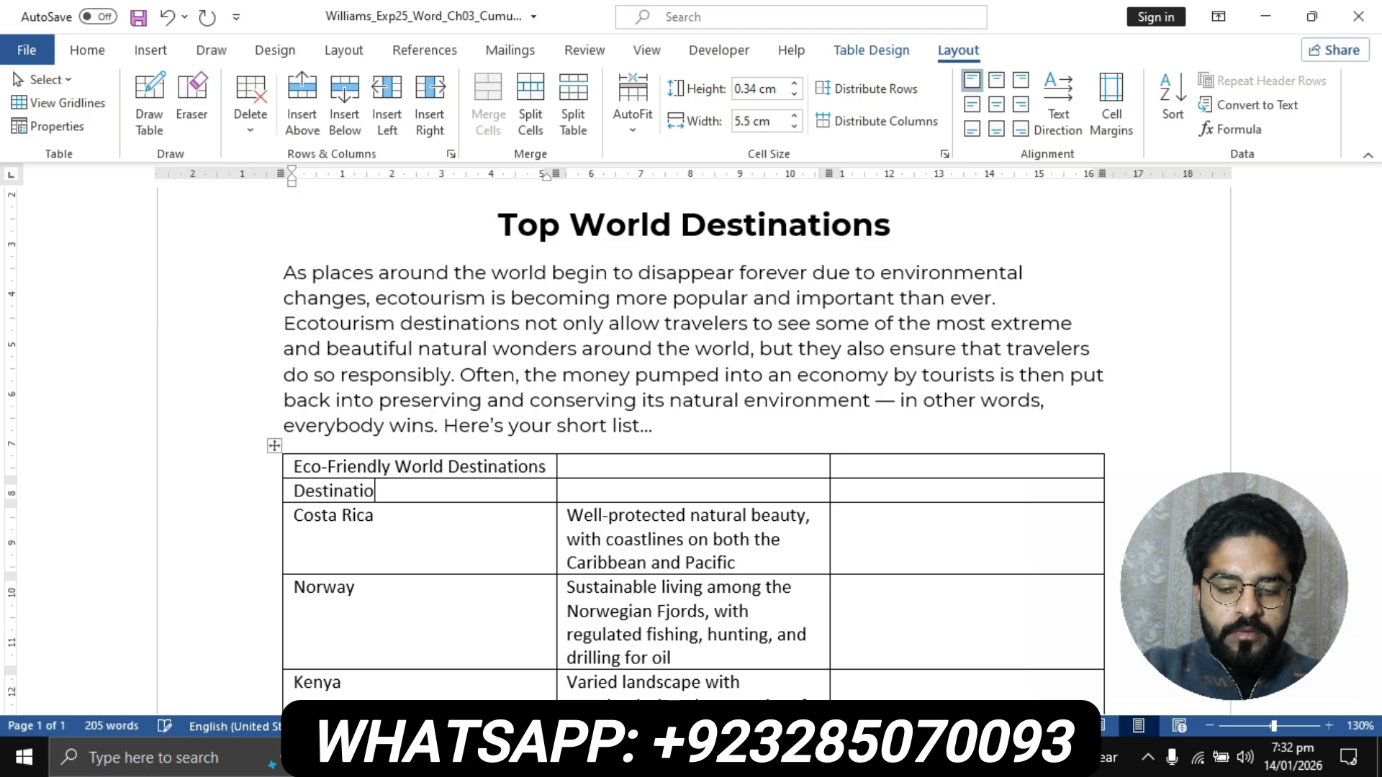
text(n)
- Check step 4's wording in the instructions document and enter Description in the second cell of the flyer table's new row
mouse_move(614, 759)
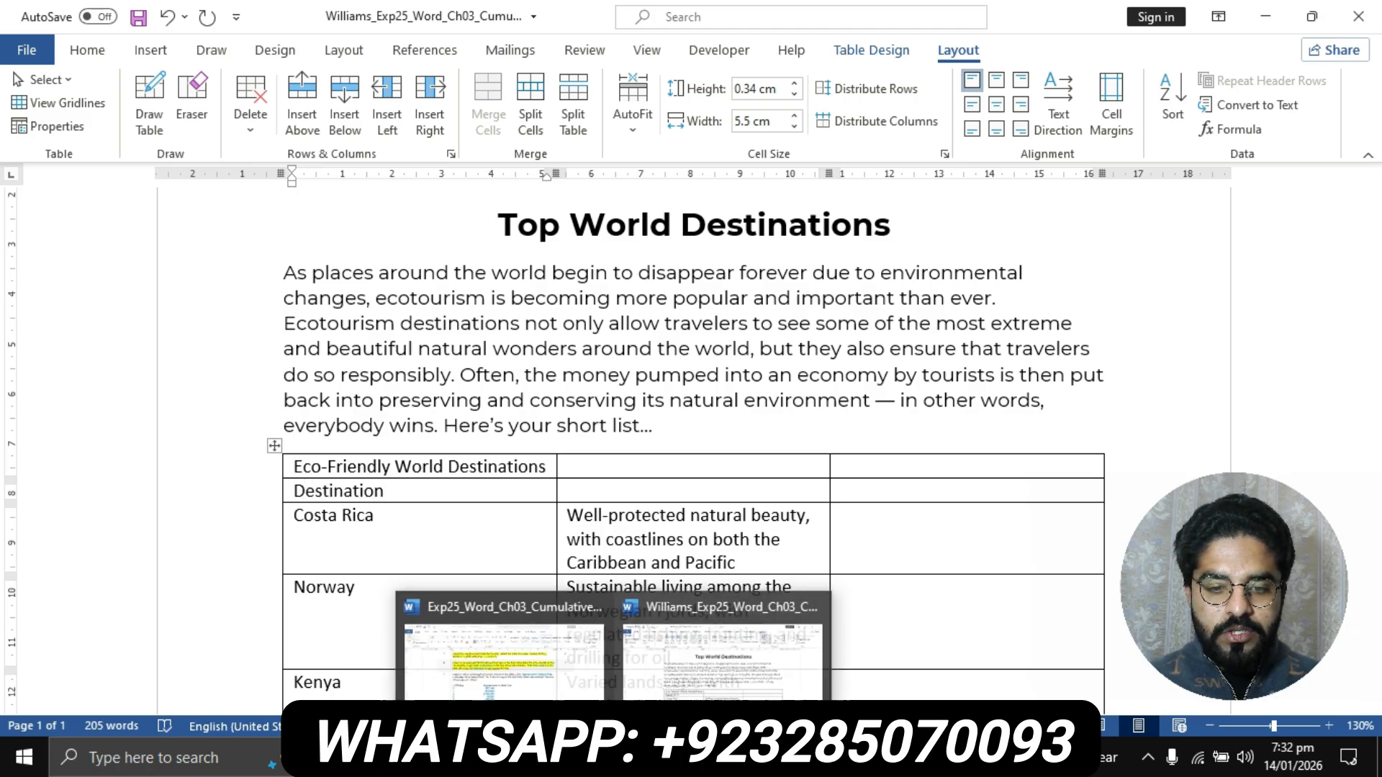
click(503, 651)
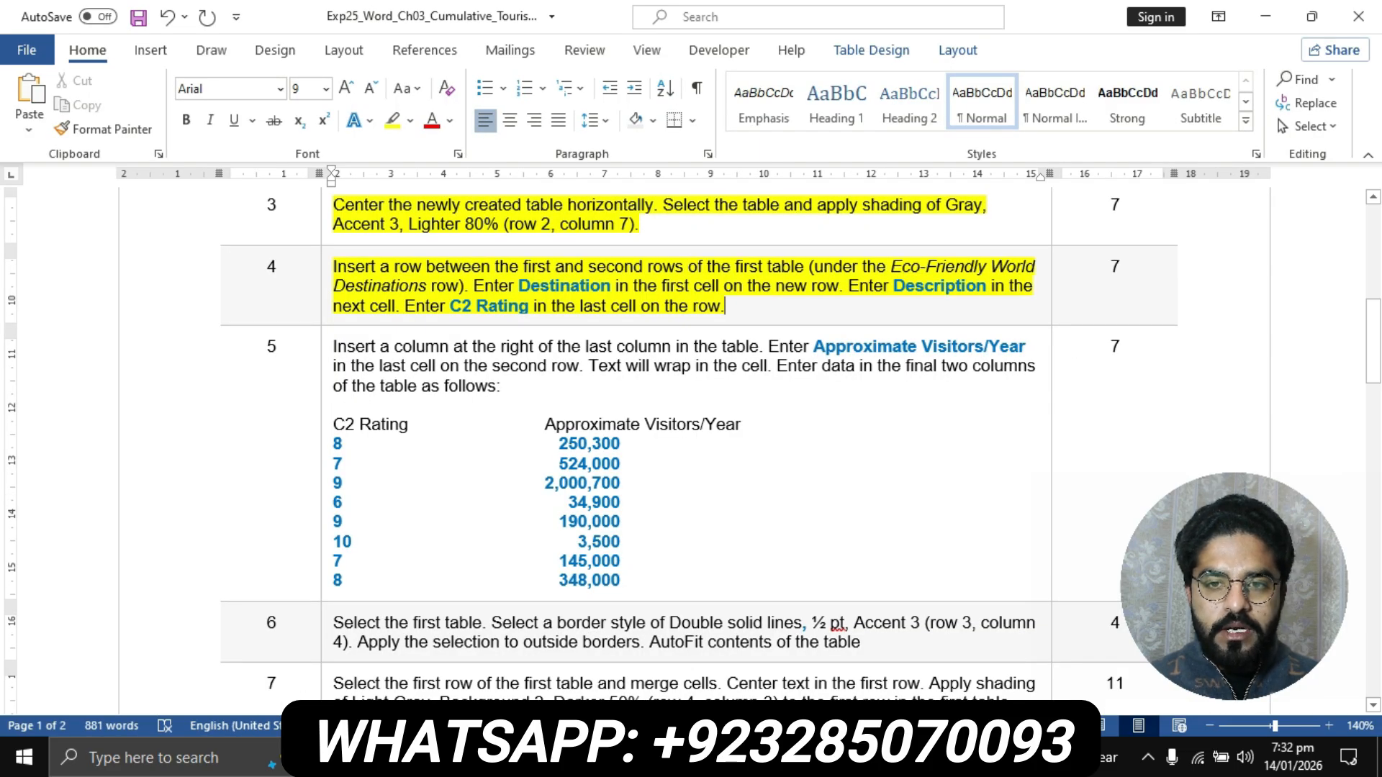
drag(893, 286, 977, 285)
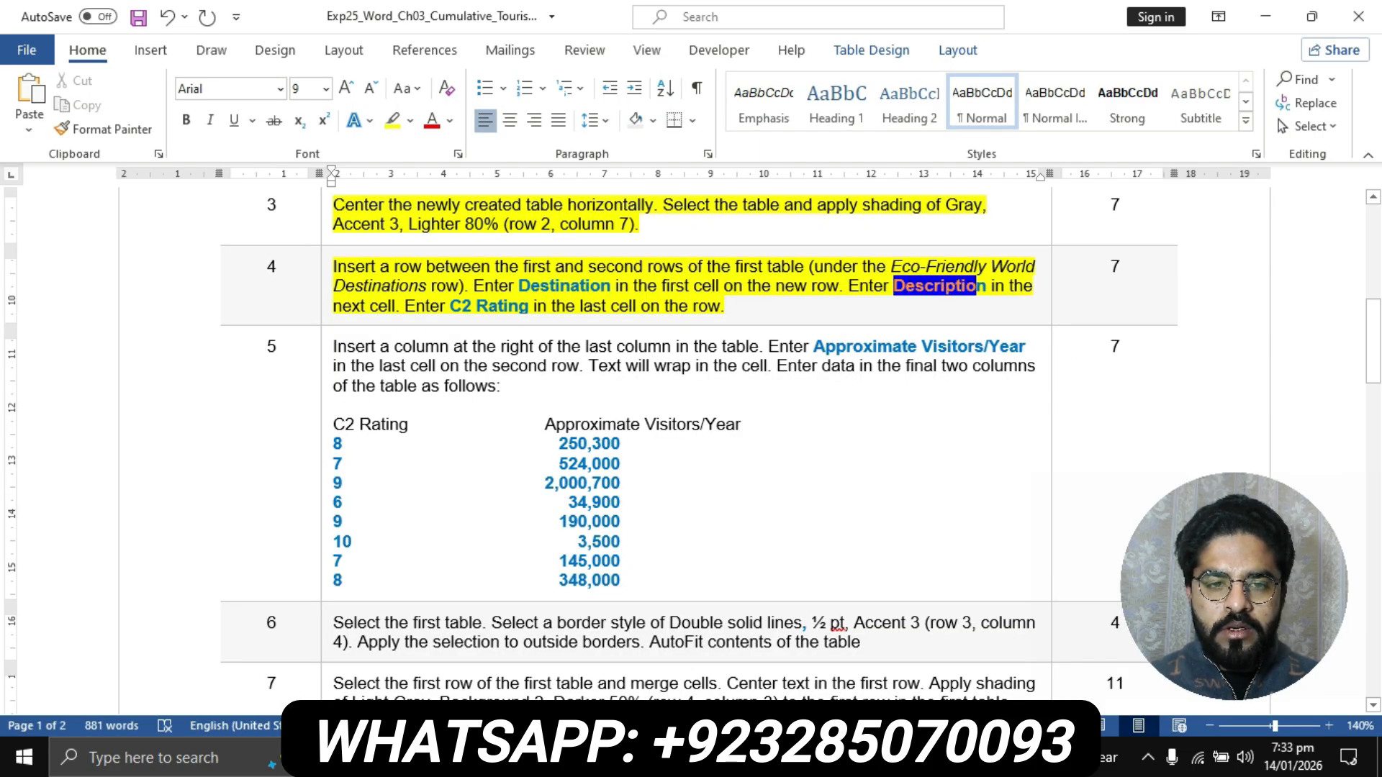
click(849, 286)
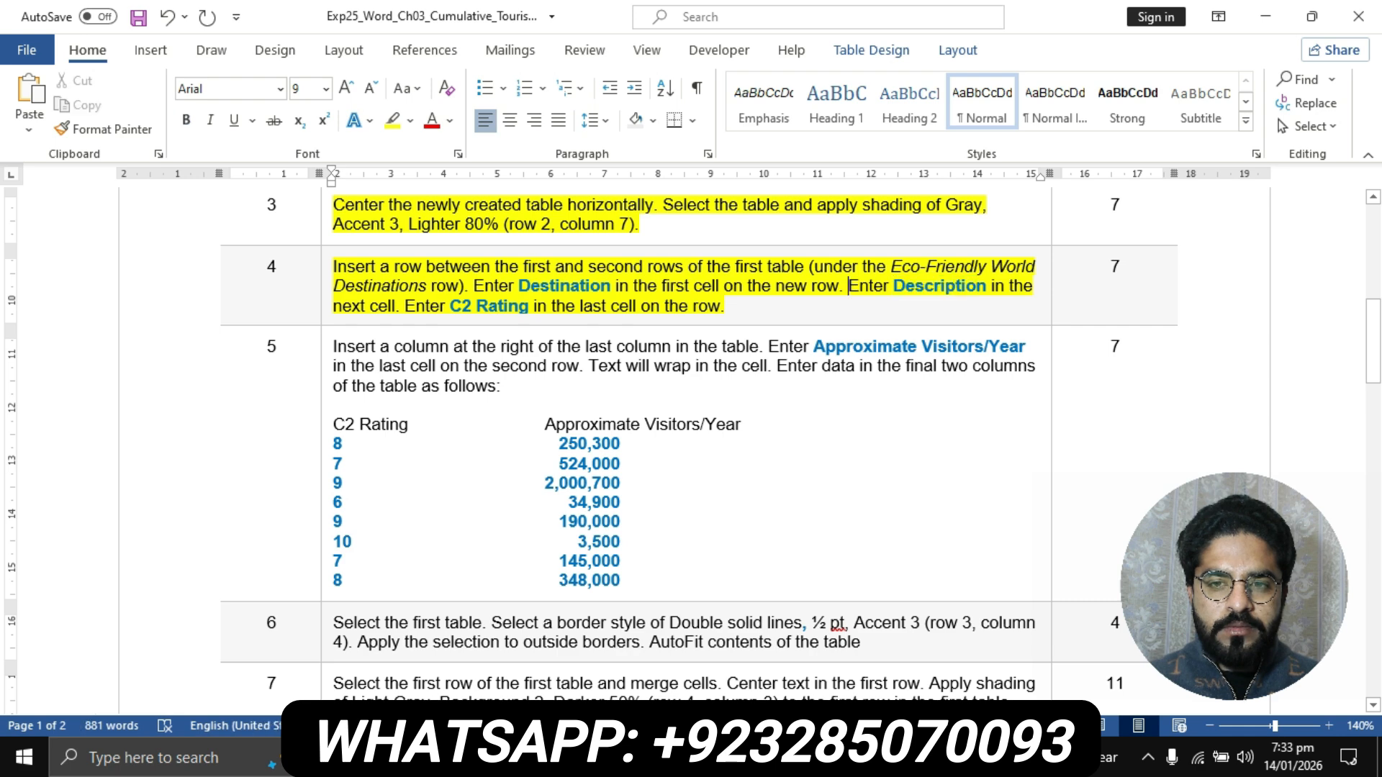
mouse_move(613, 757)
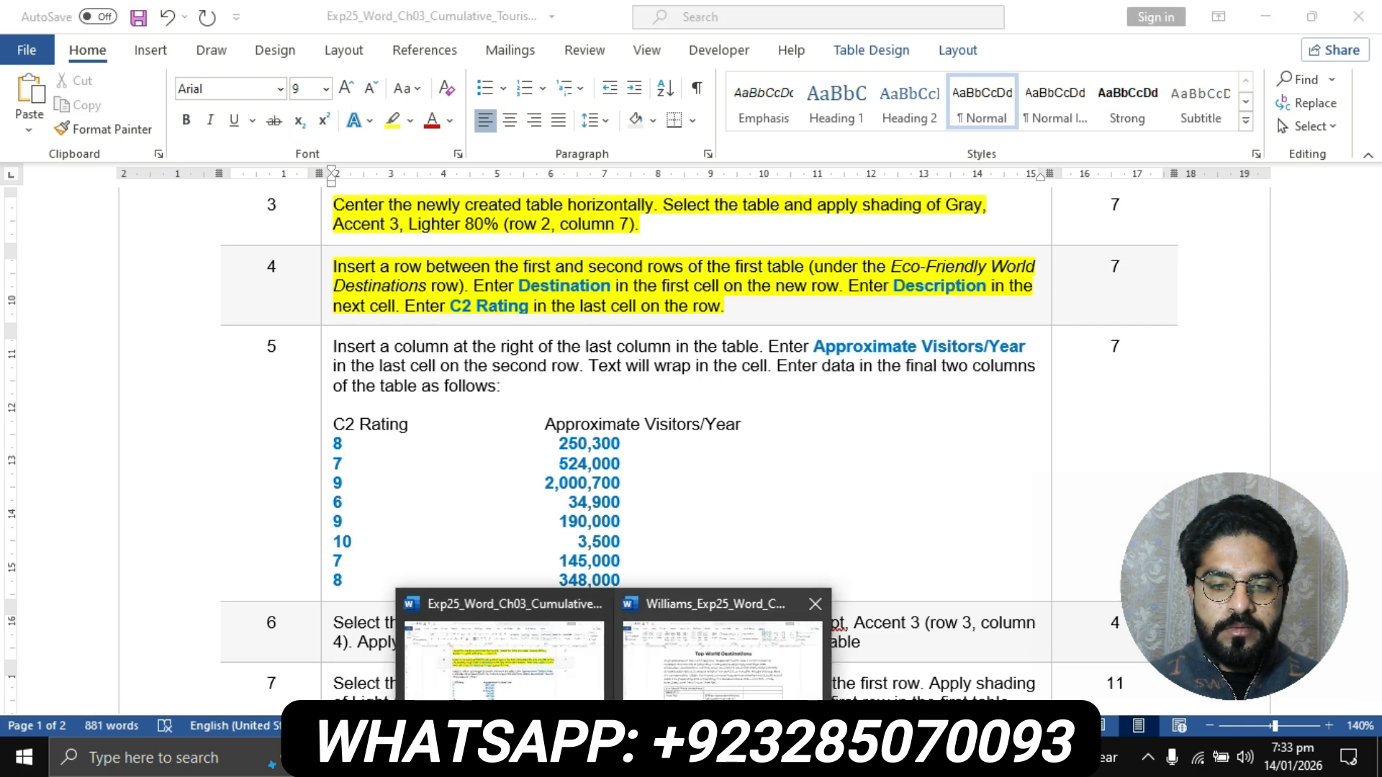
click(723, 651)
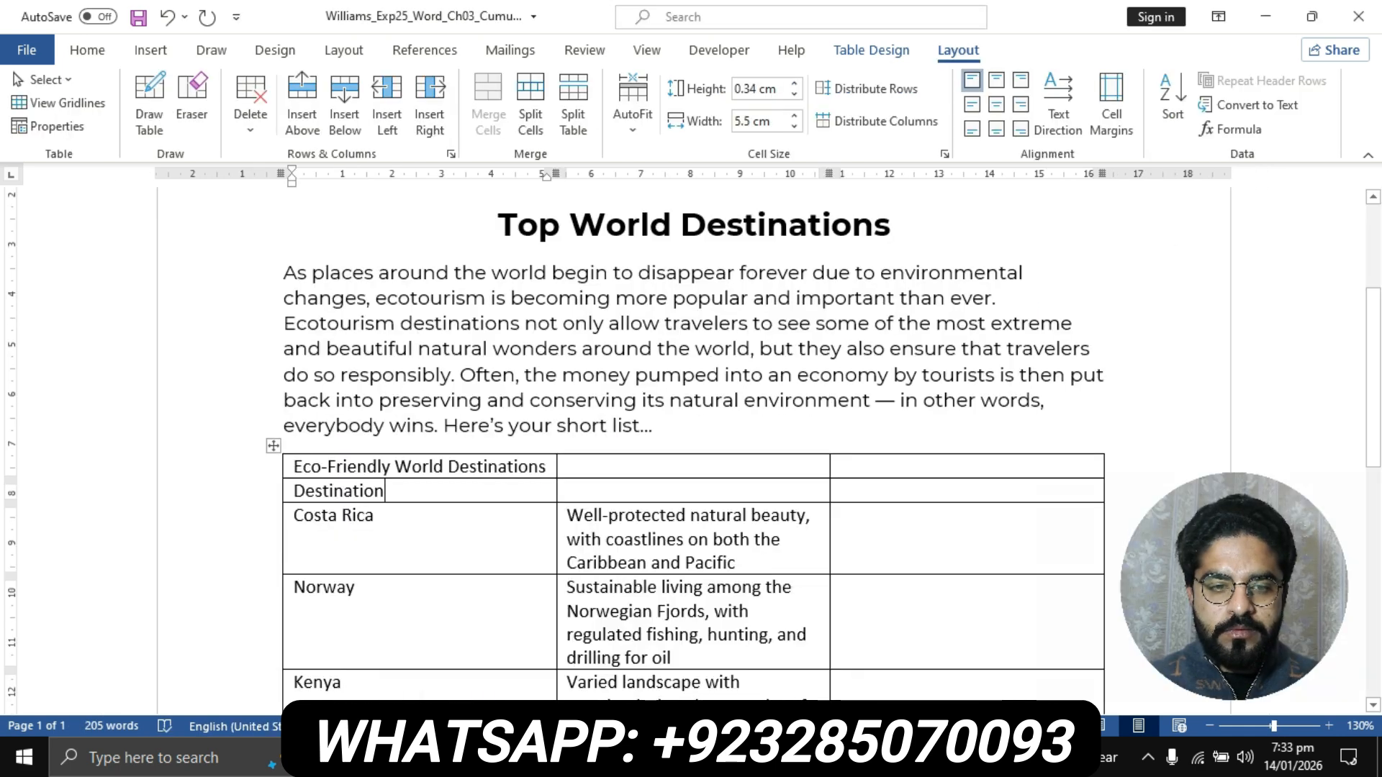
key(Tab)
text(D)
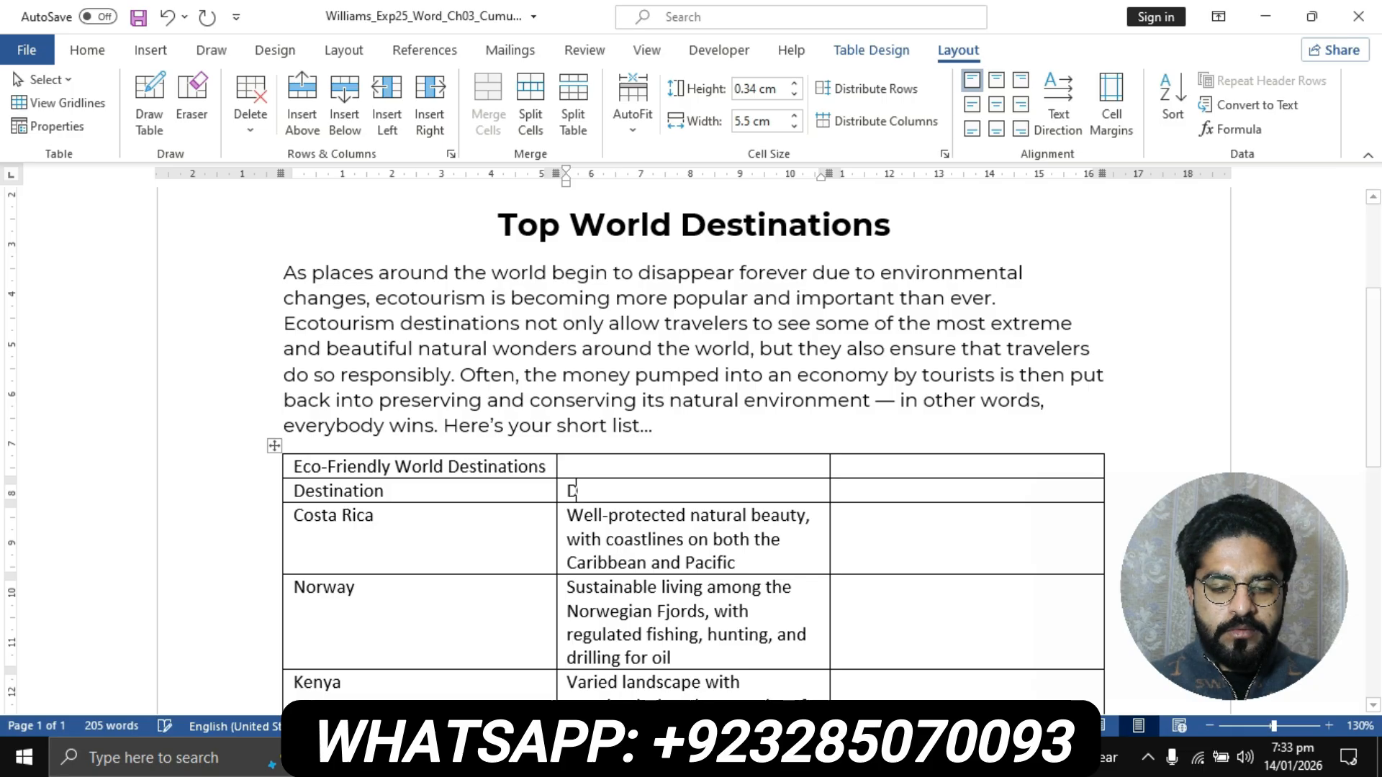
text(escrip)
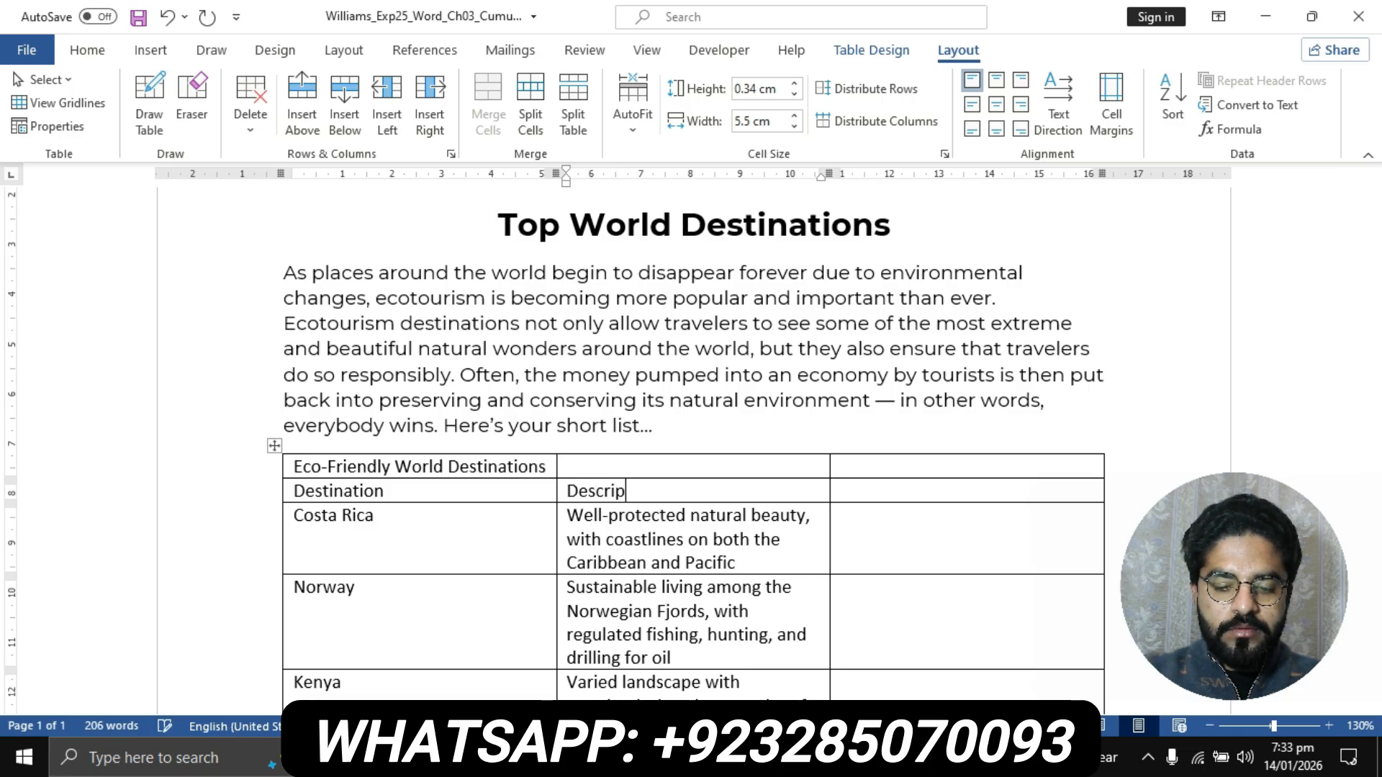
text(tion)
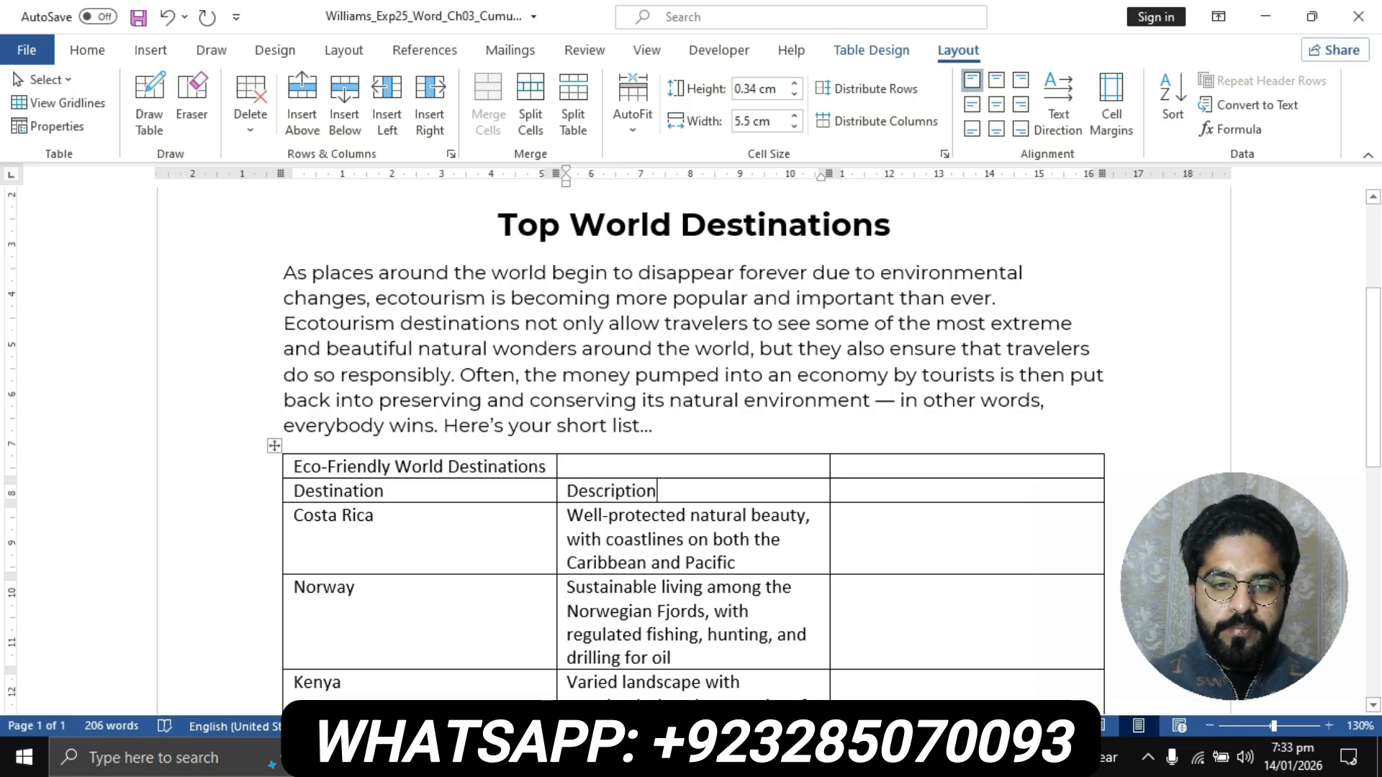
- Check step 4's last cell title in the instructions document and enter C2 Rating in the last cell of the flyer table's second row
click(494, 663)
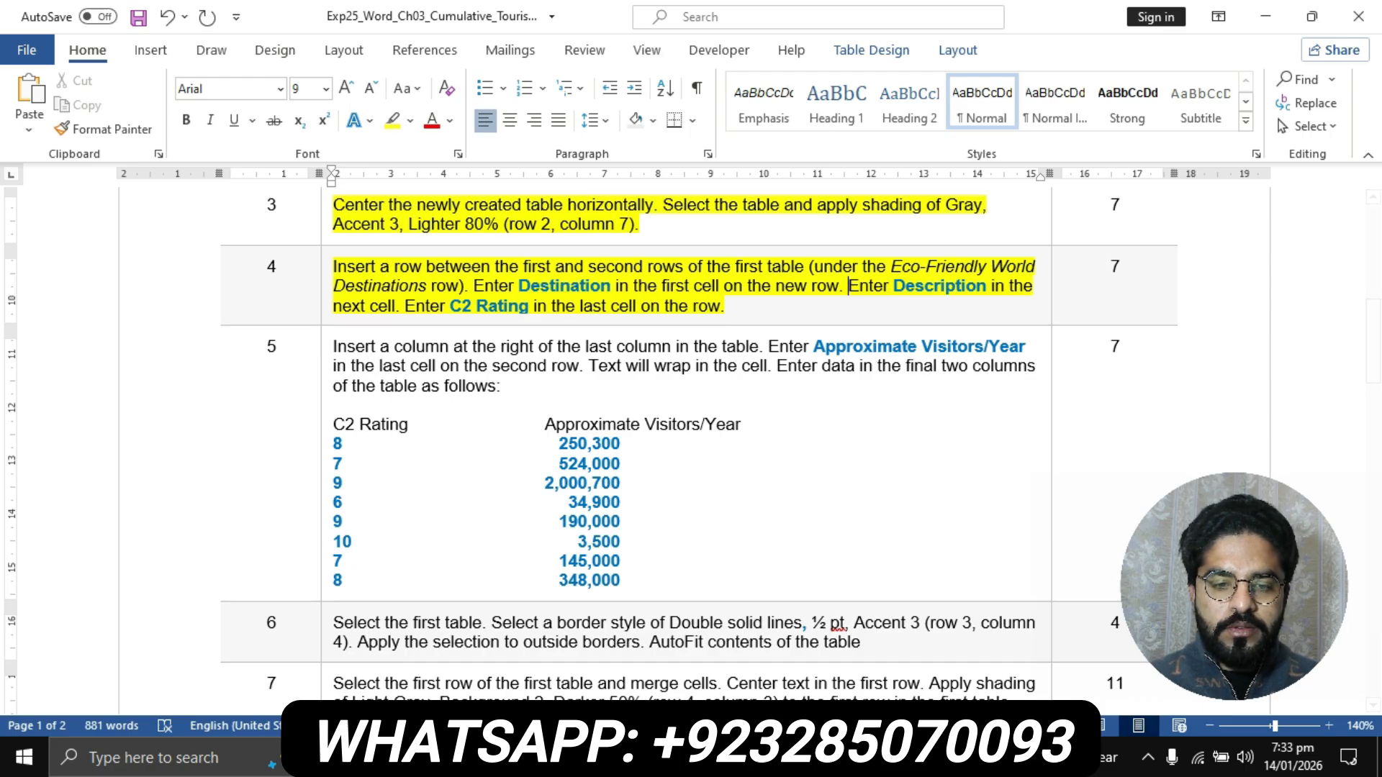
click(614, 757)
click(504, 659)
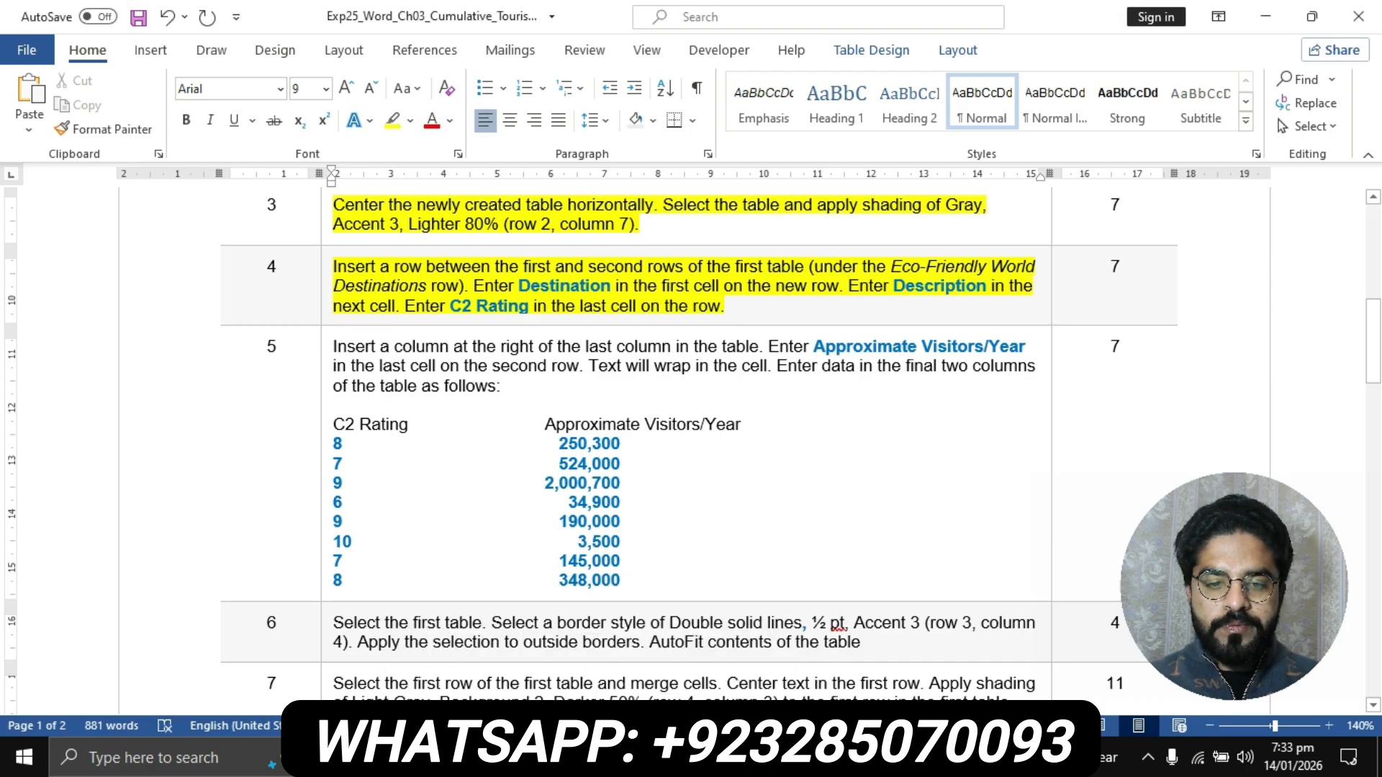
click(613, 758)
click(717, 654)
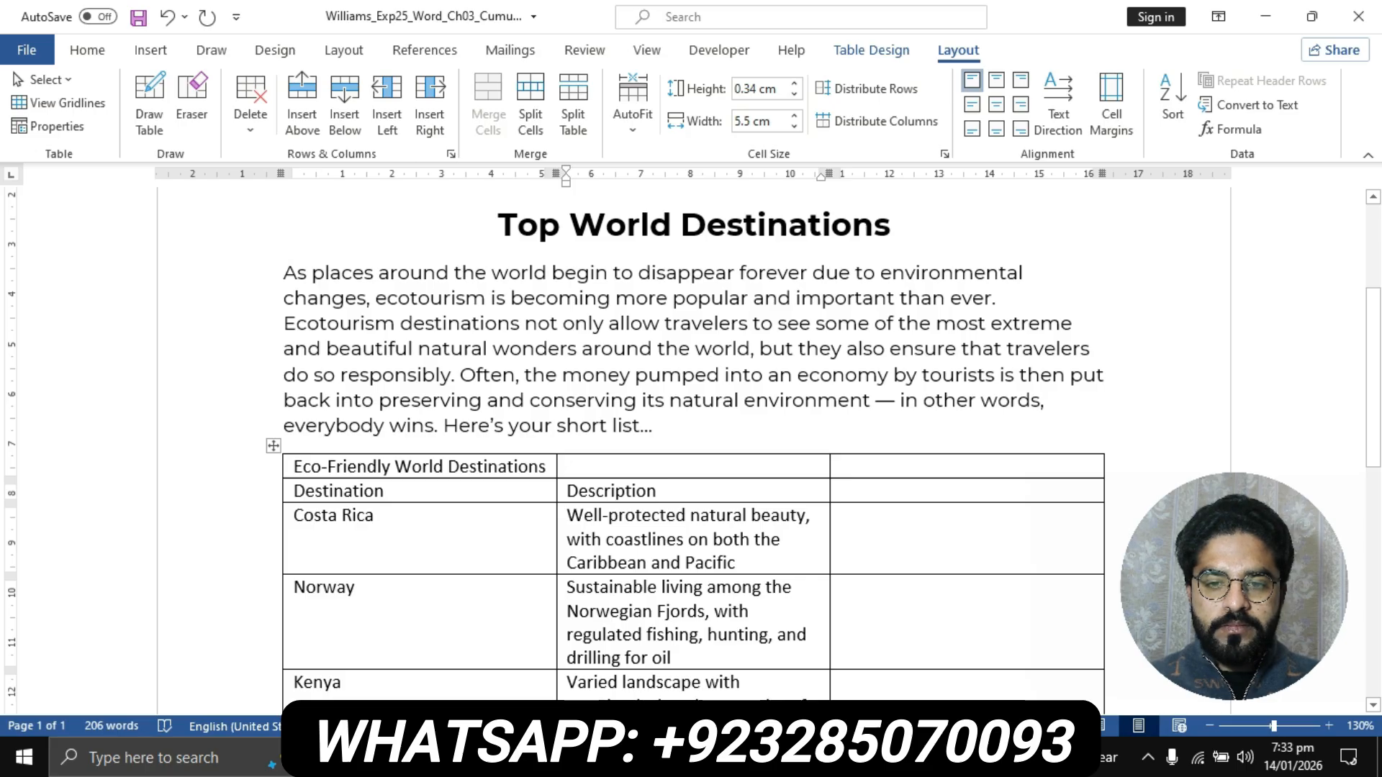
key(Tab)
text(C2)
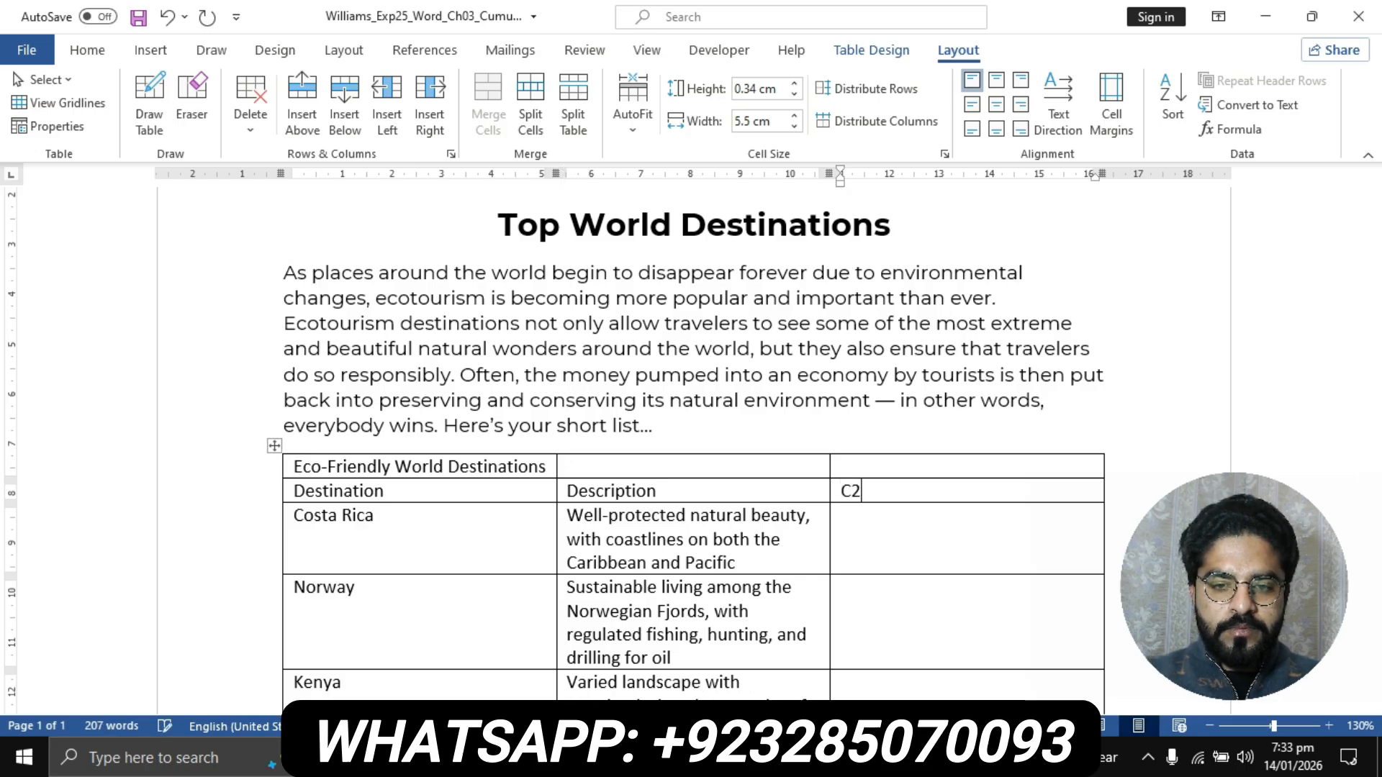
text( Rating)
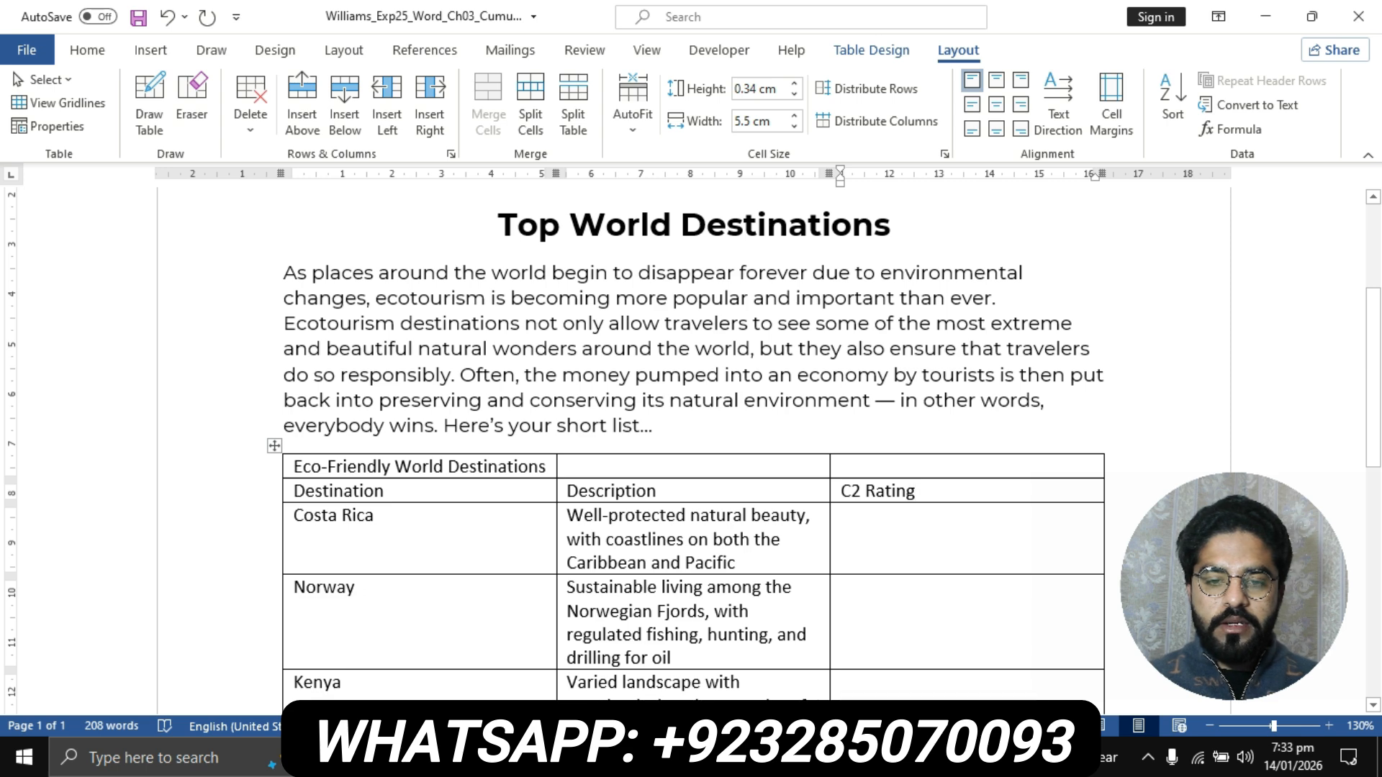
- Return to the instructions document and highlight all of step 5's text, including its data list, in yellow
click(614, 758)
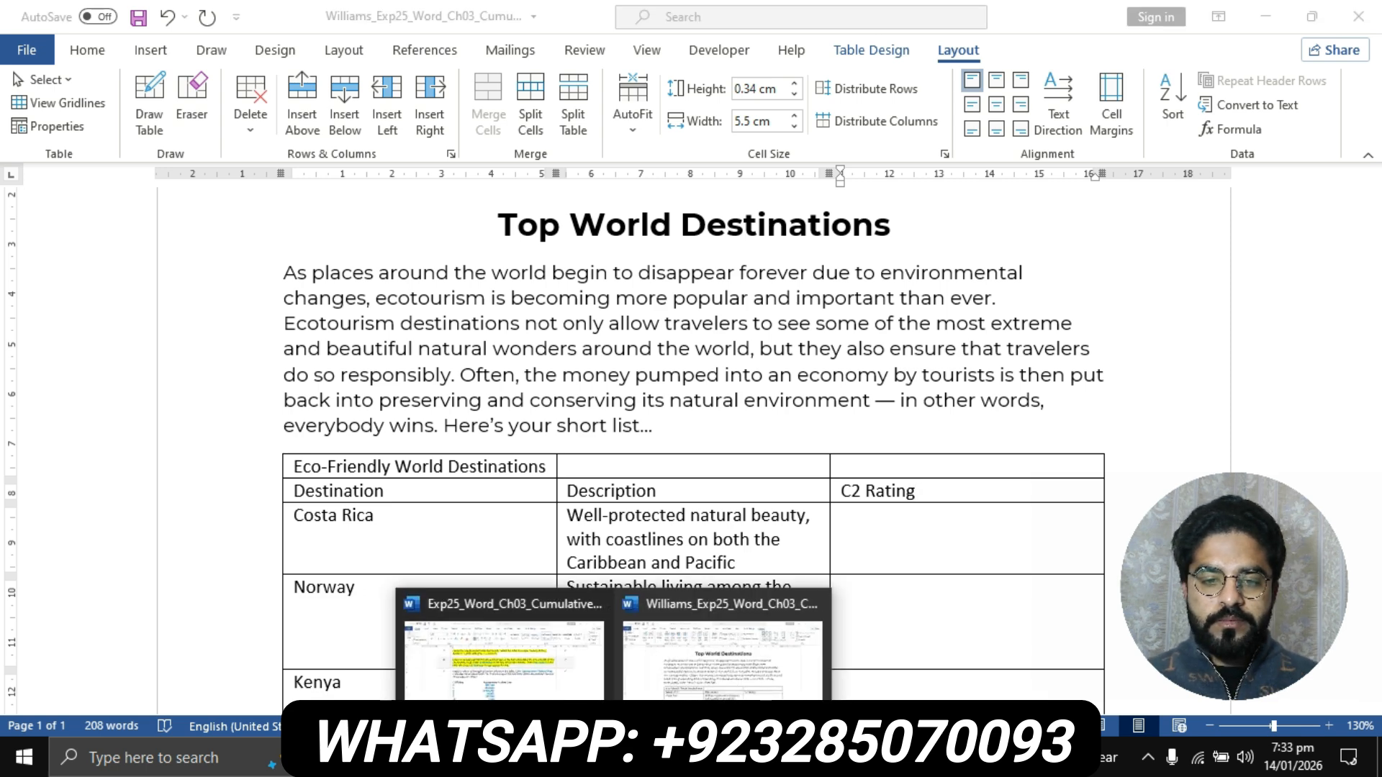
click(504, 655)
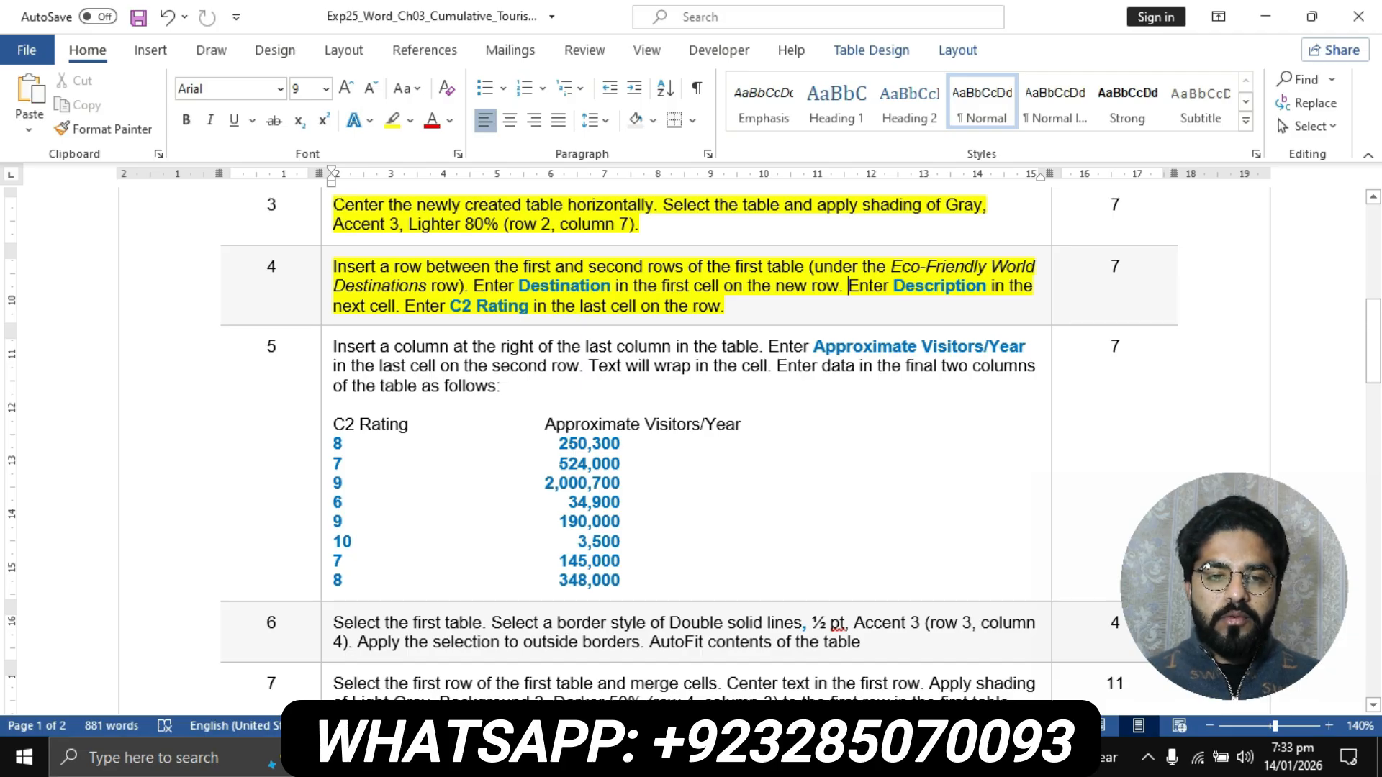
click(326, 354)
click(392, 121)
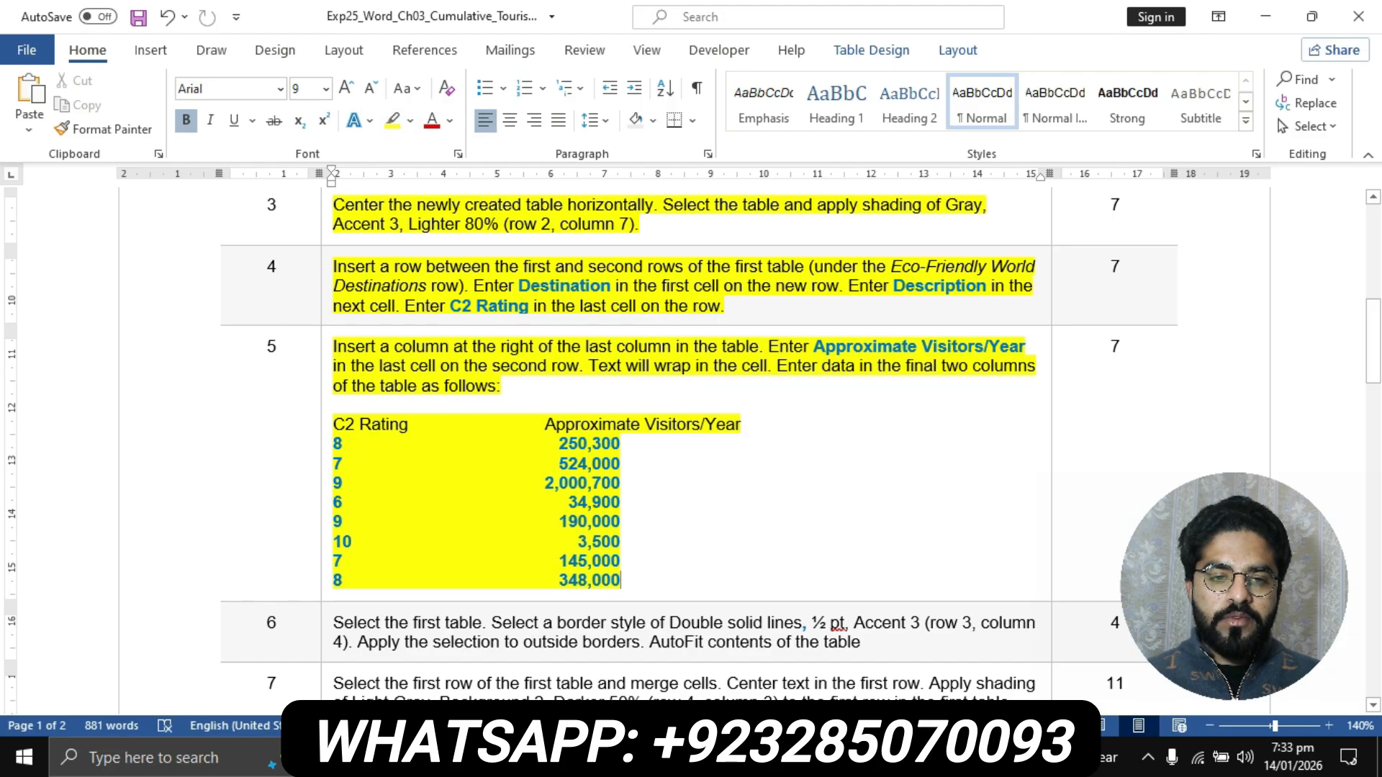
- Check step 5's first sentence in the instructions and insert a column to the right of the flyer table's C2 Rating column
scroll(691, 432, down, 1)
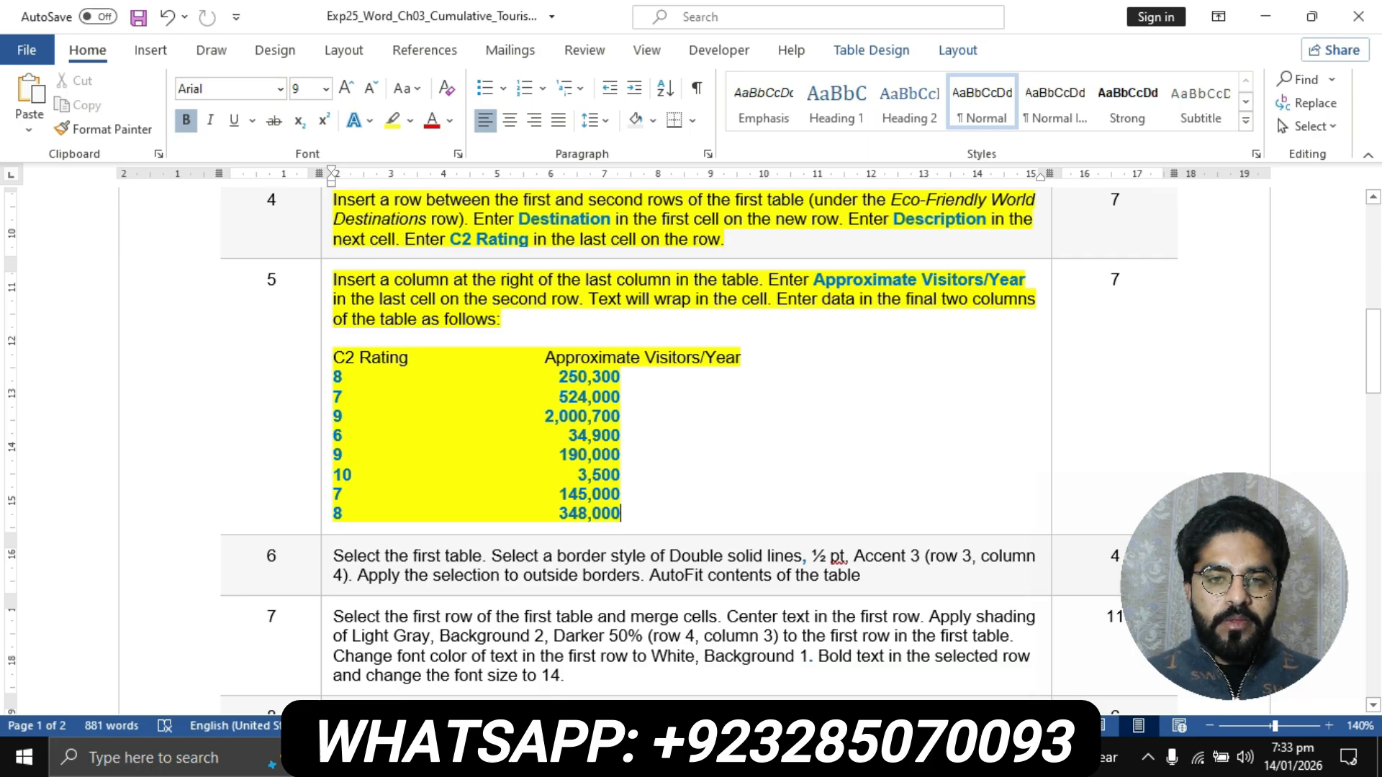
drag(333, 279, 759, 279)
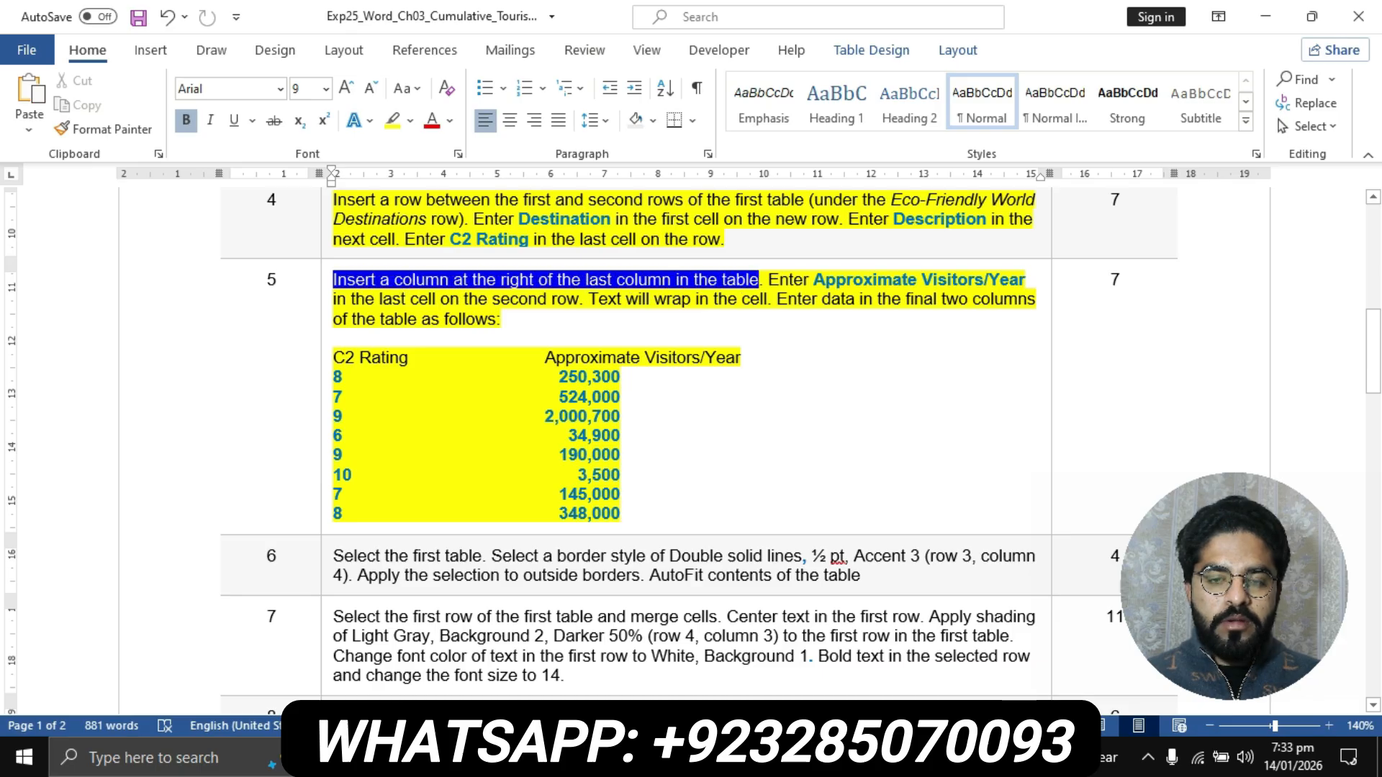
click(613, 758)
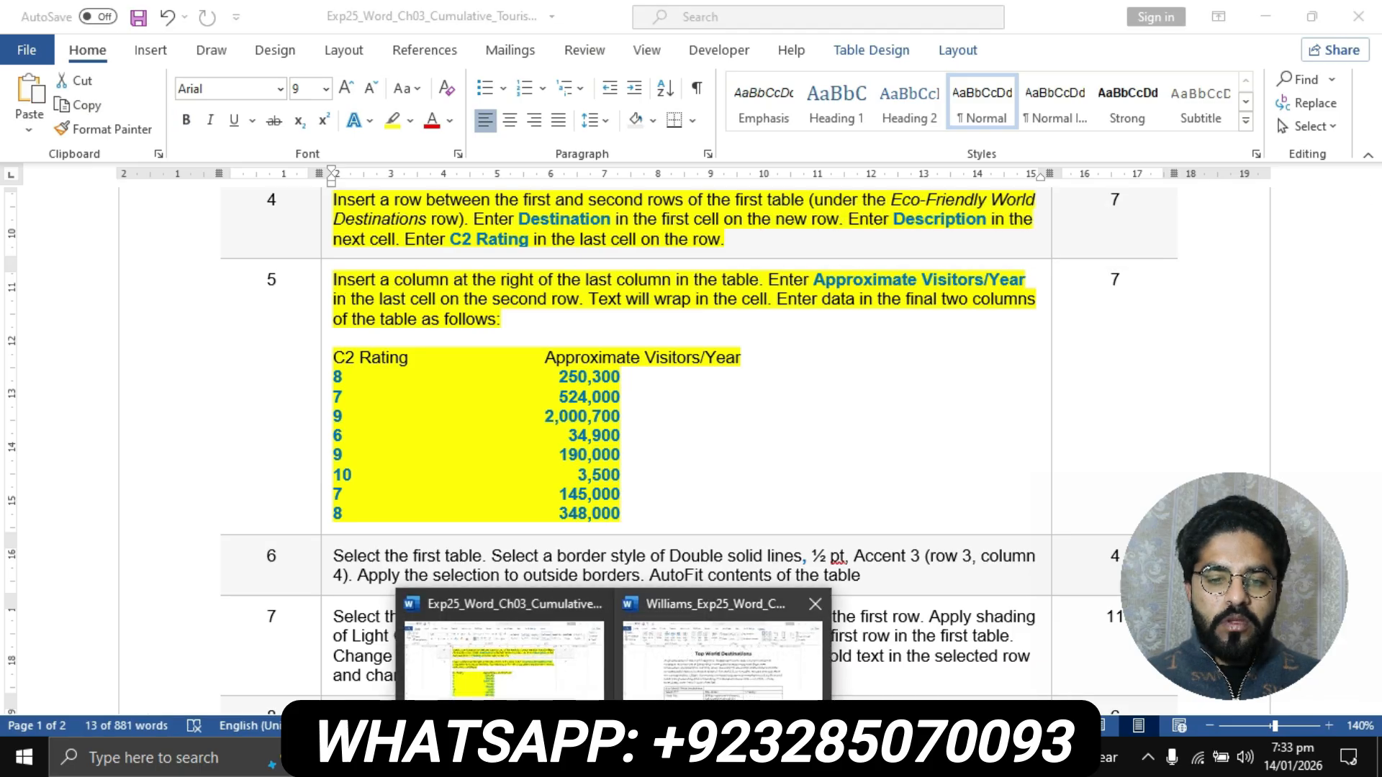
click(722, 651)
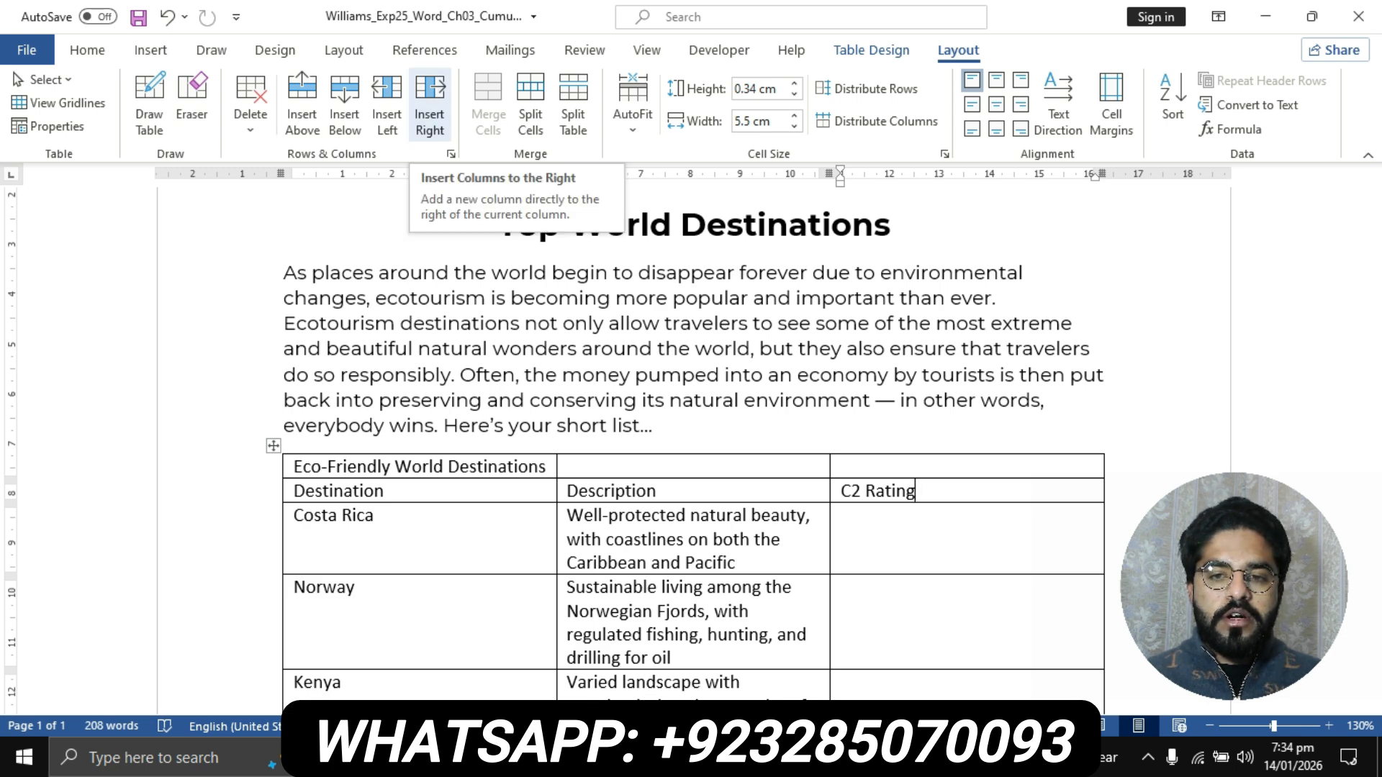
click(430, 100)
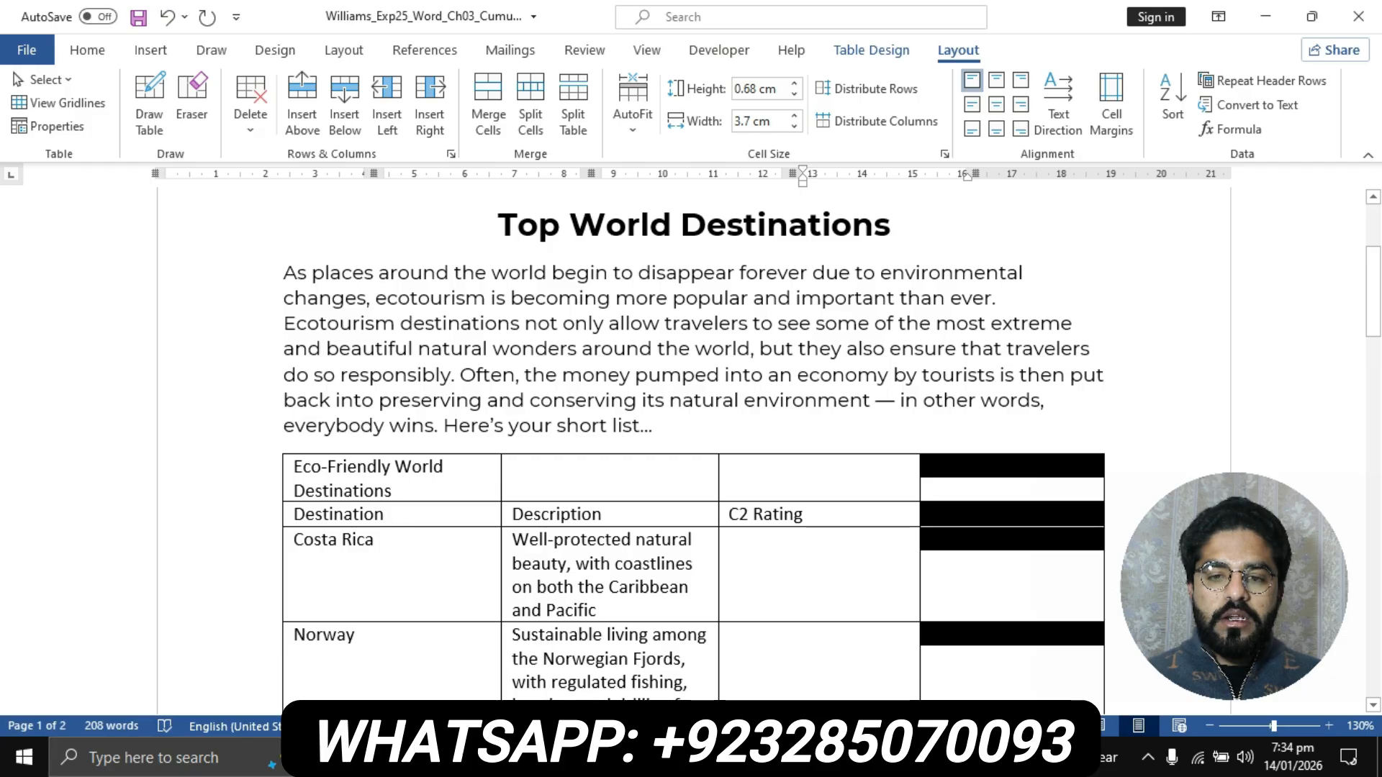
click(957, 551)
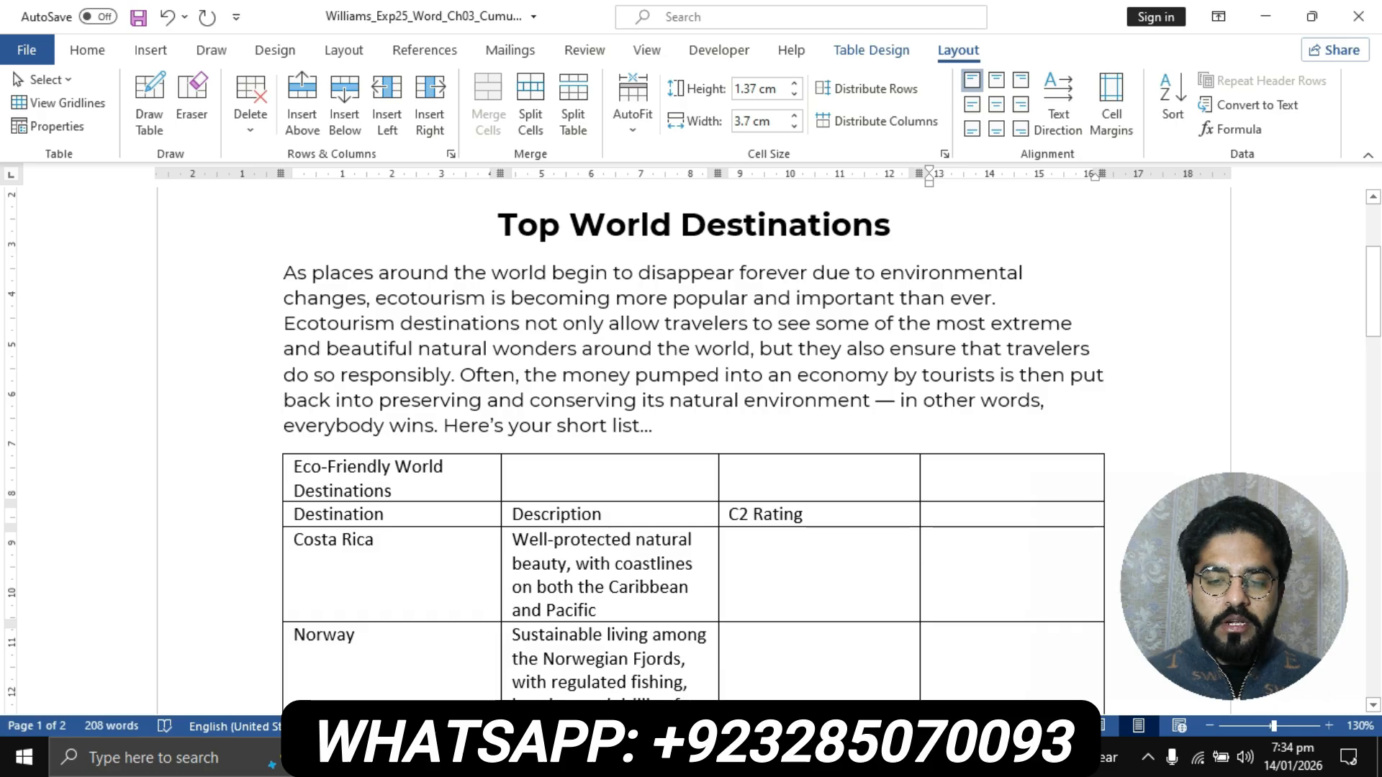
- Check step 5's column title, enter Approximate Vistiters/Years in the last cell of the flyer table's second row, and return to the instructions
scroll(691, 446, down, 3)
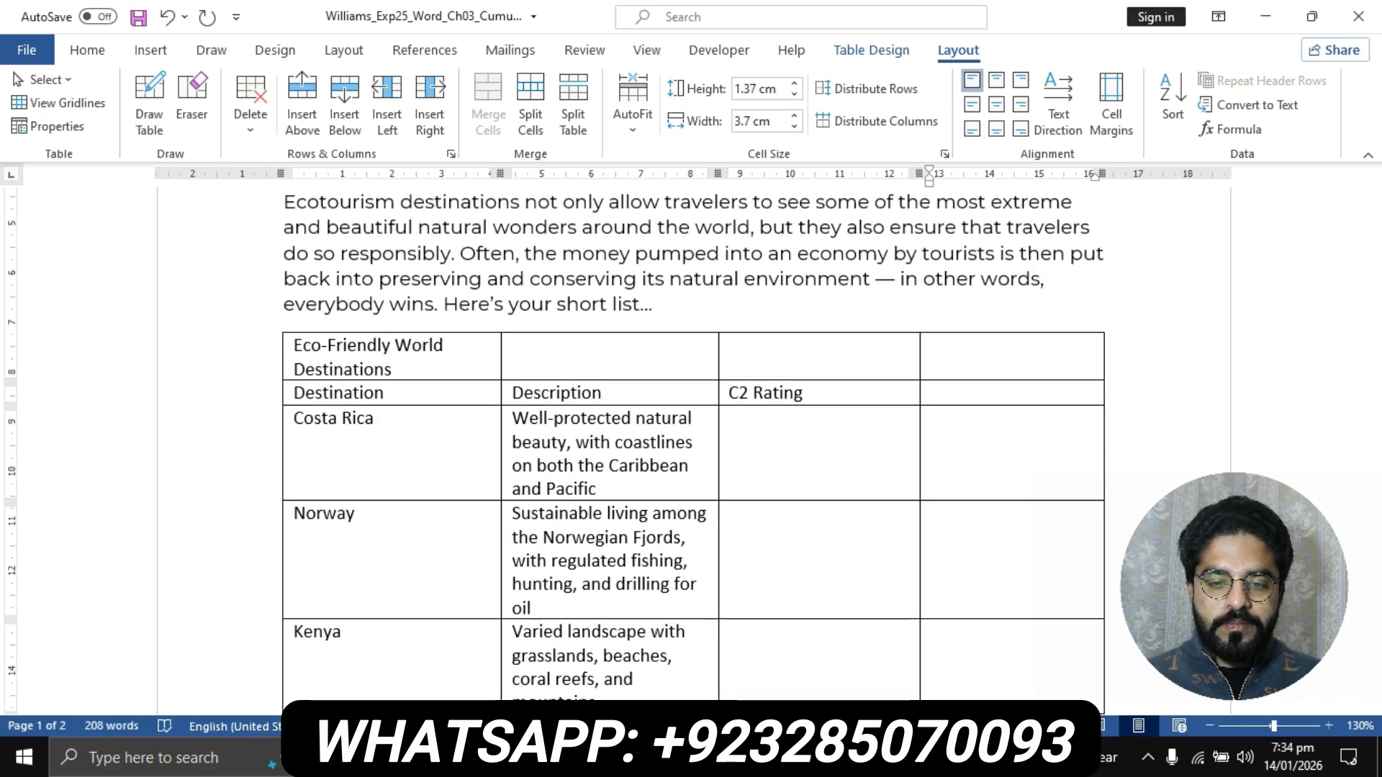
click(614, 757)
click(503, 648)
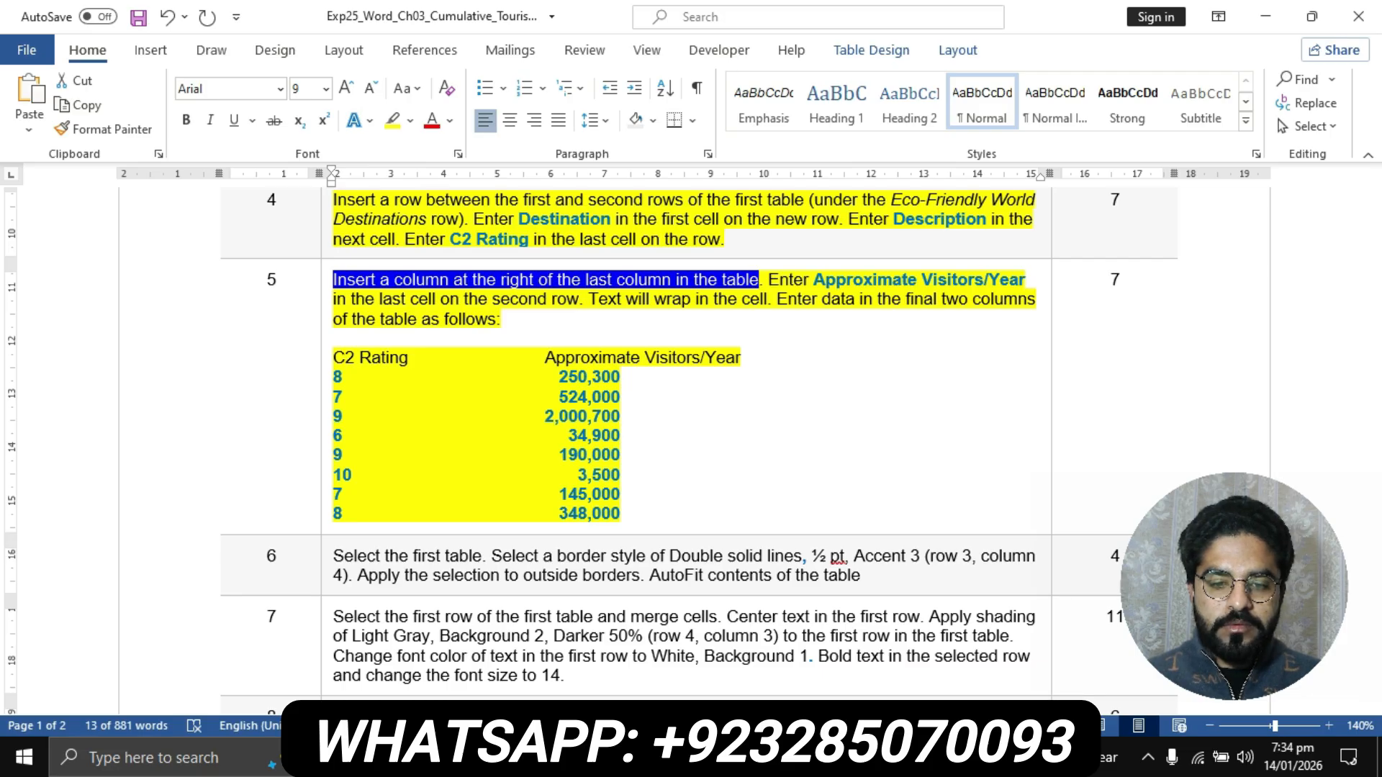
click(614, 758)
click(722, 652)
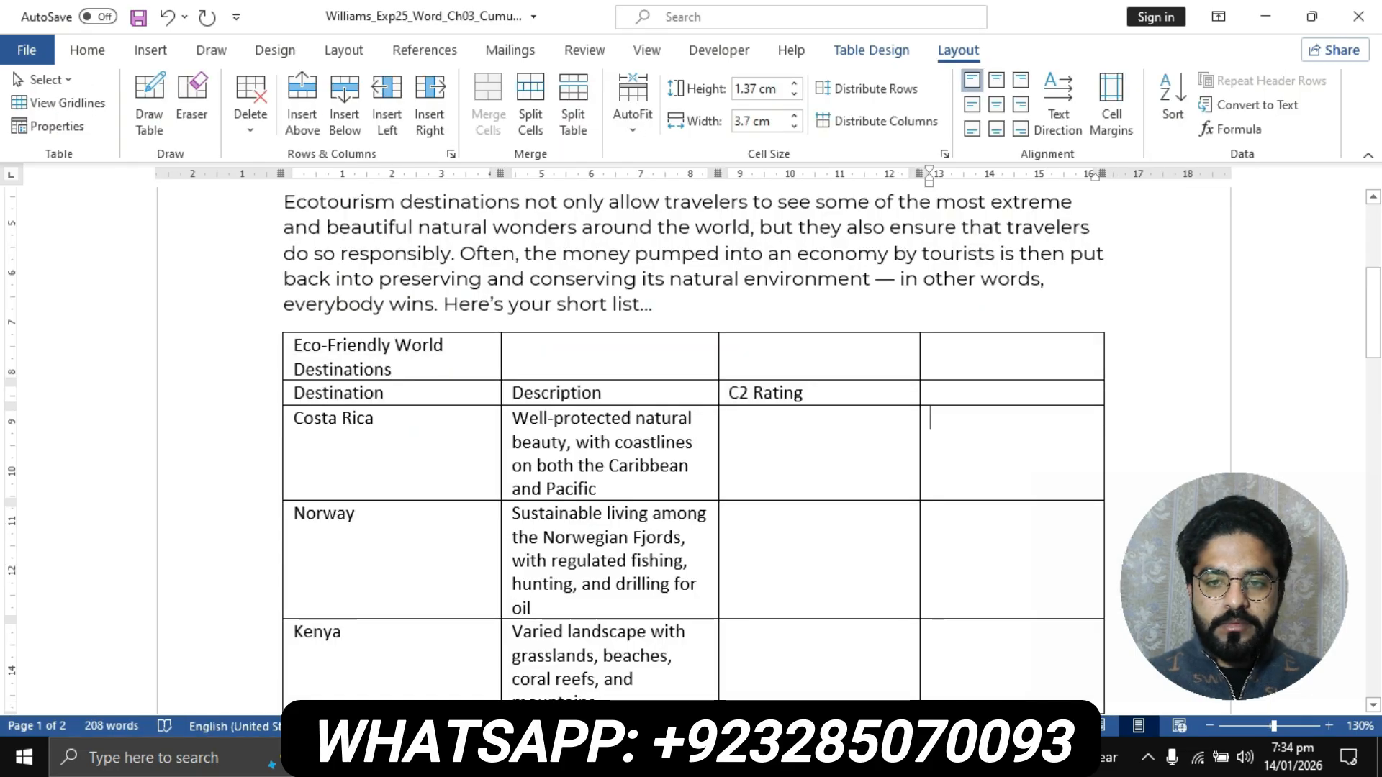
click(950, 393)
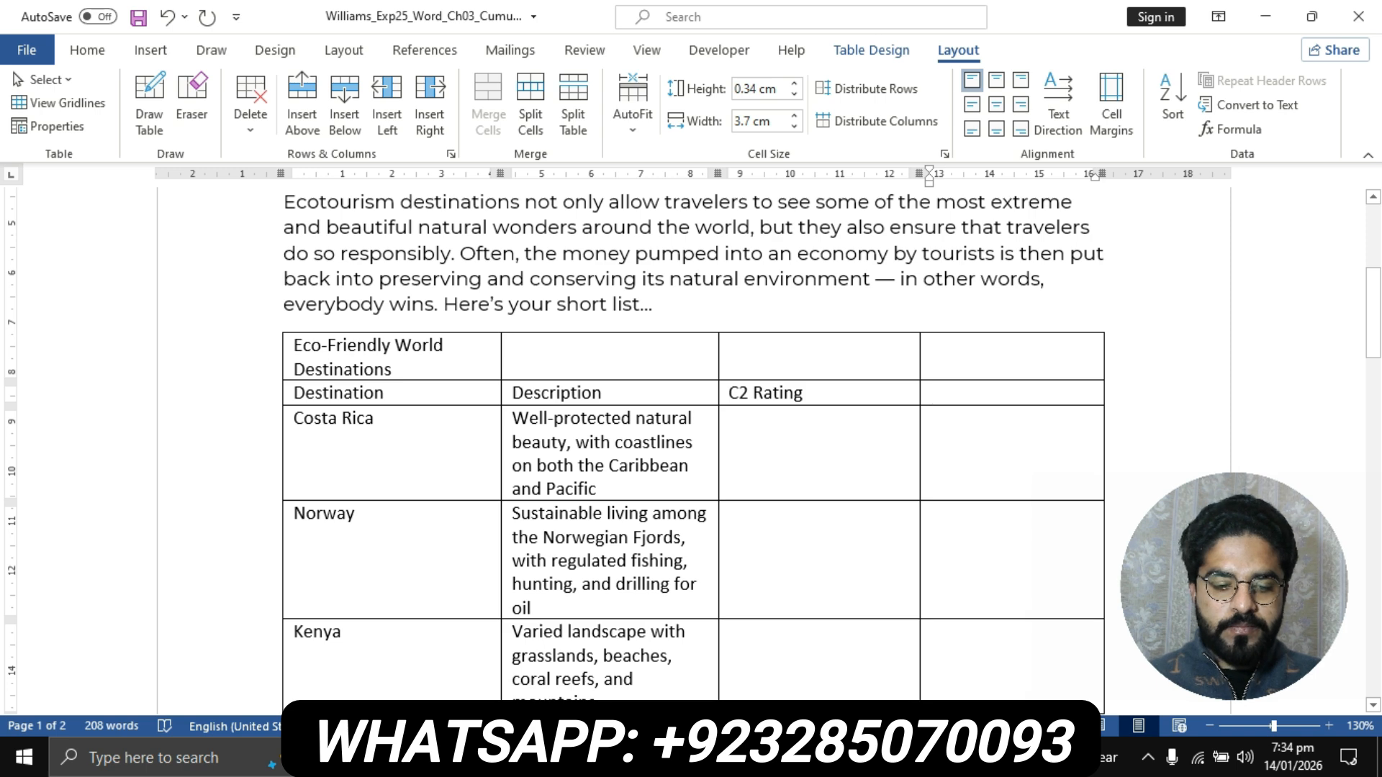
text(Approximat)
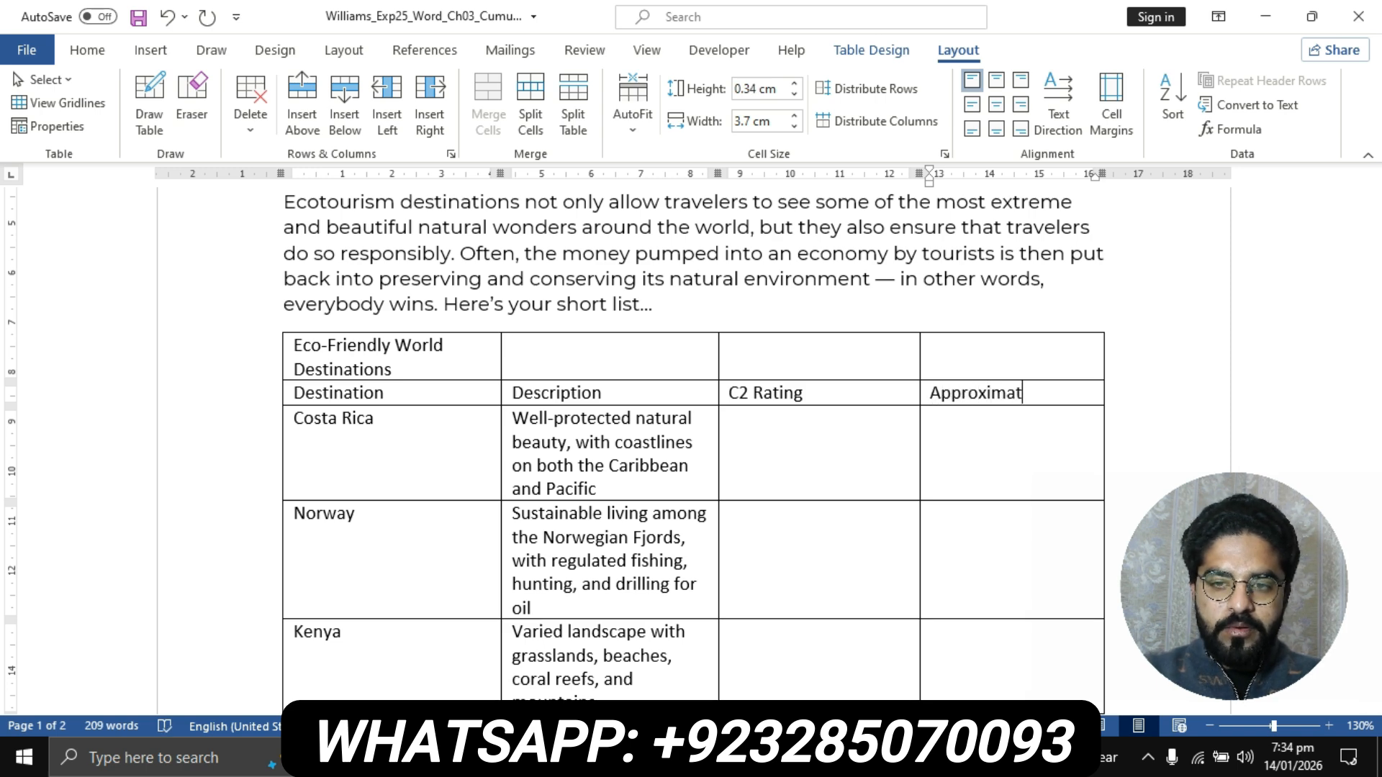
text(e )
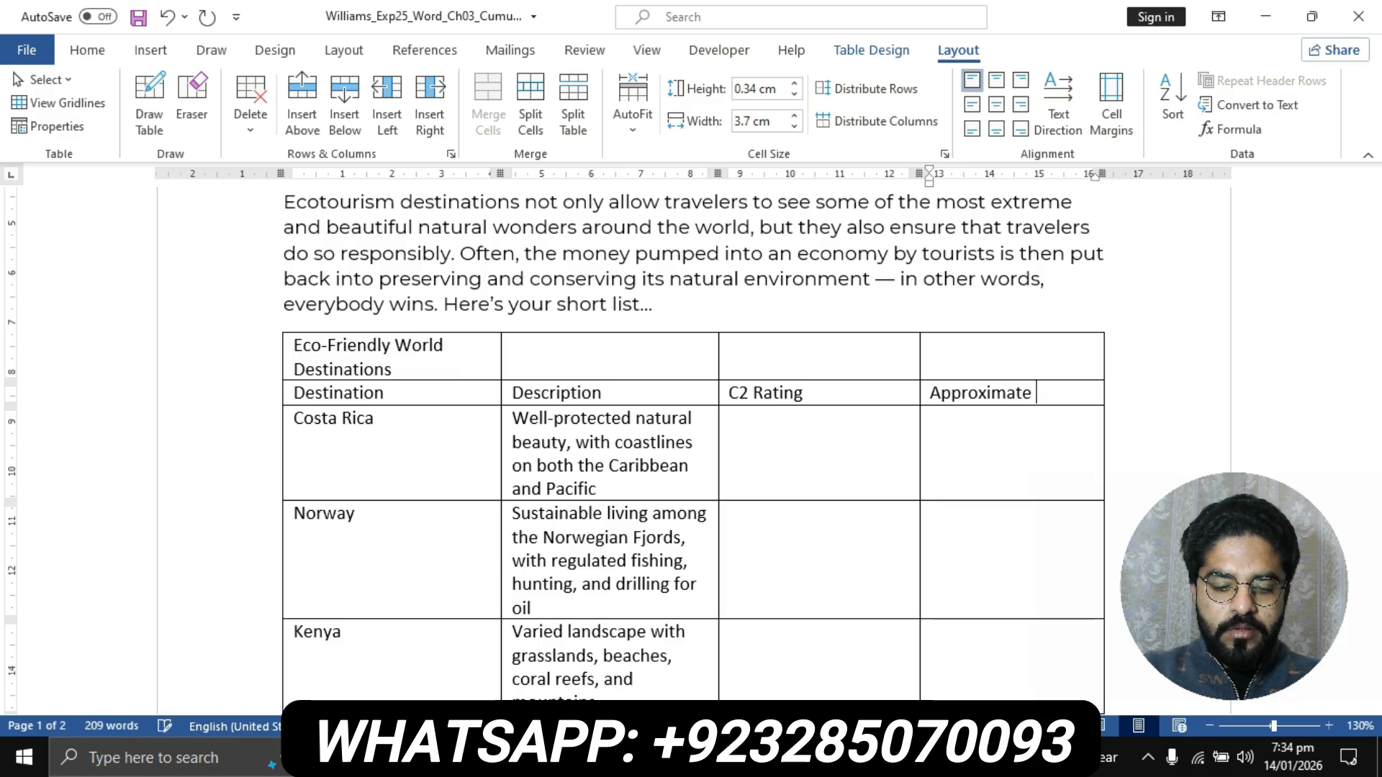
text(Vistires)
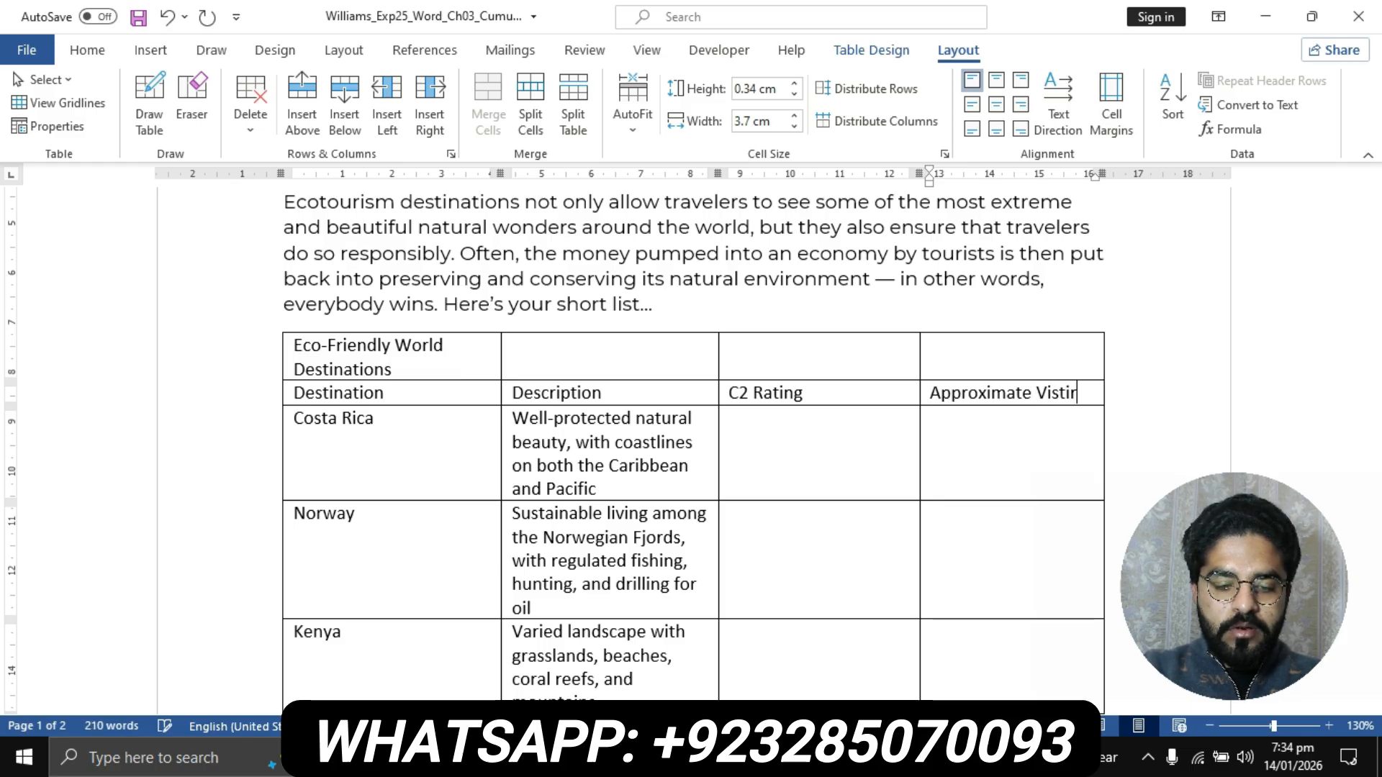
key(BackSpace)
key(BackSpace)
key(BackSpace)
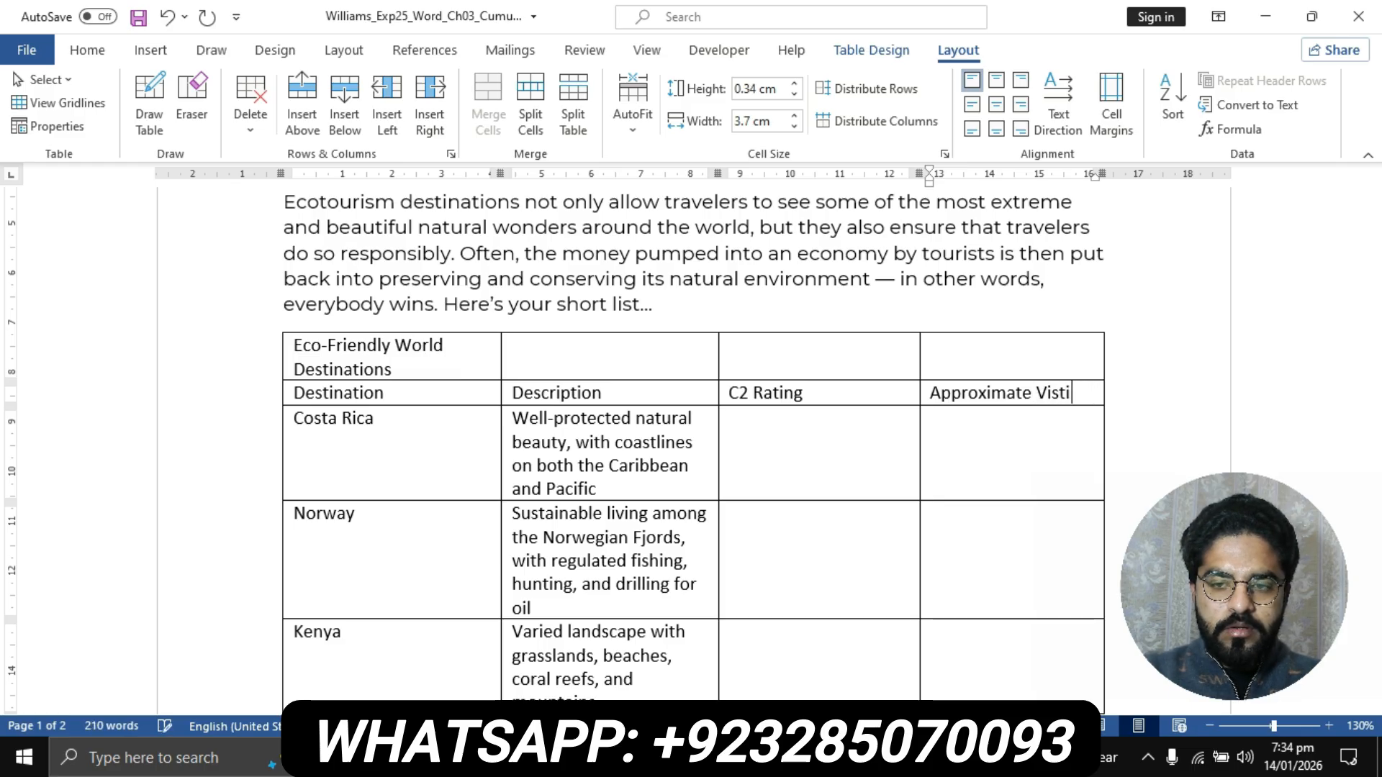
text(te)
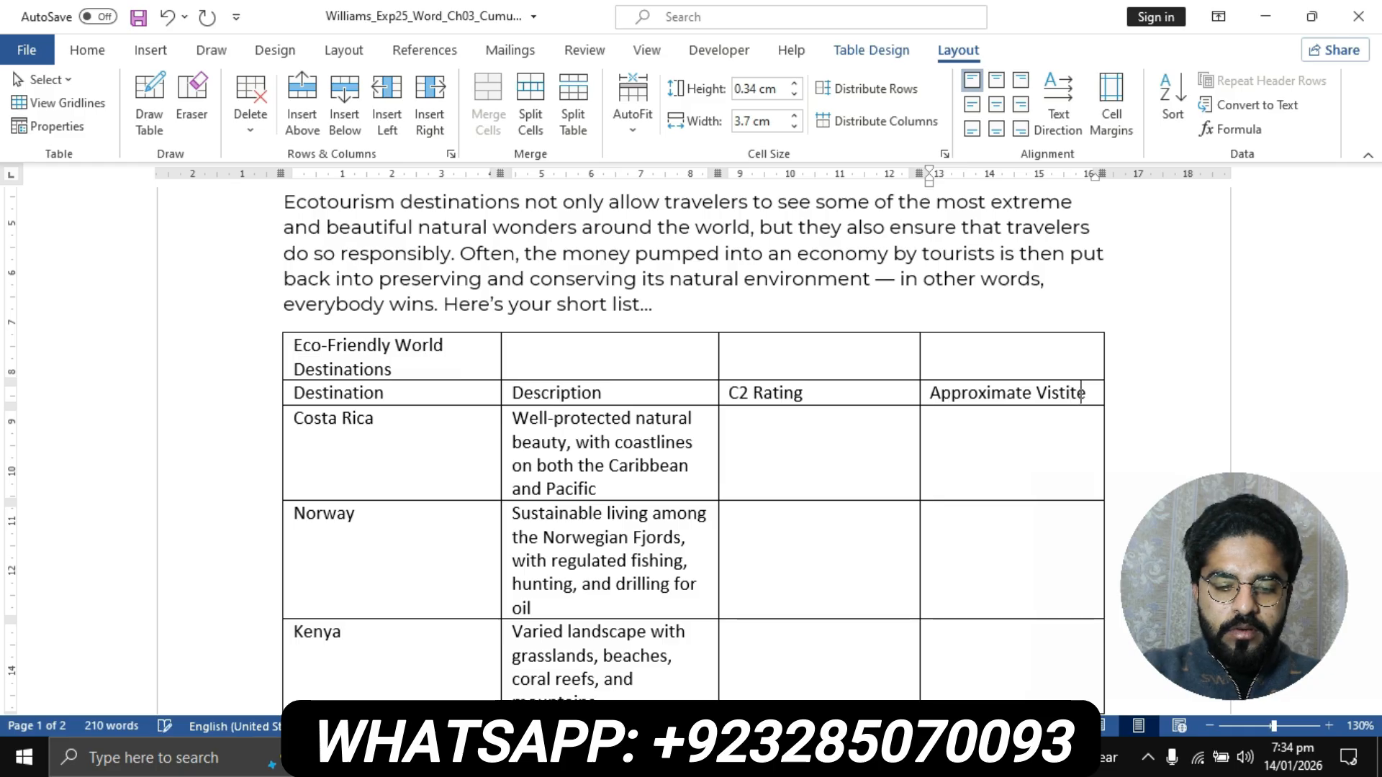
text(rs/T)
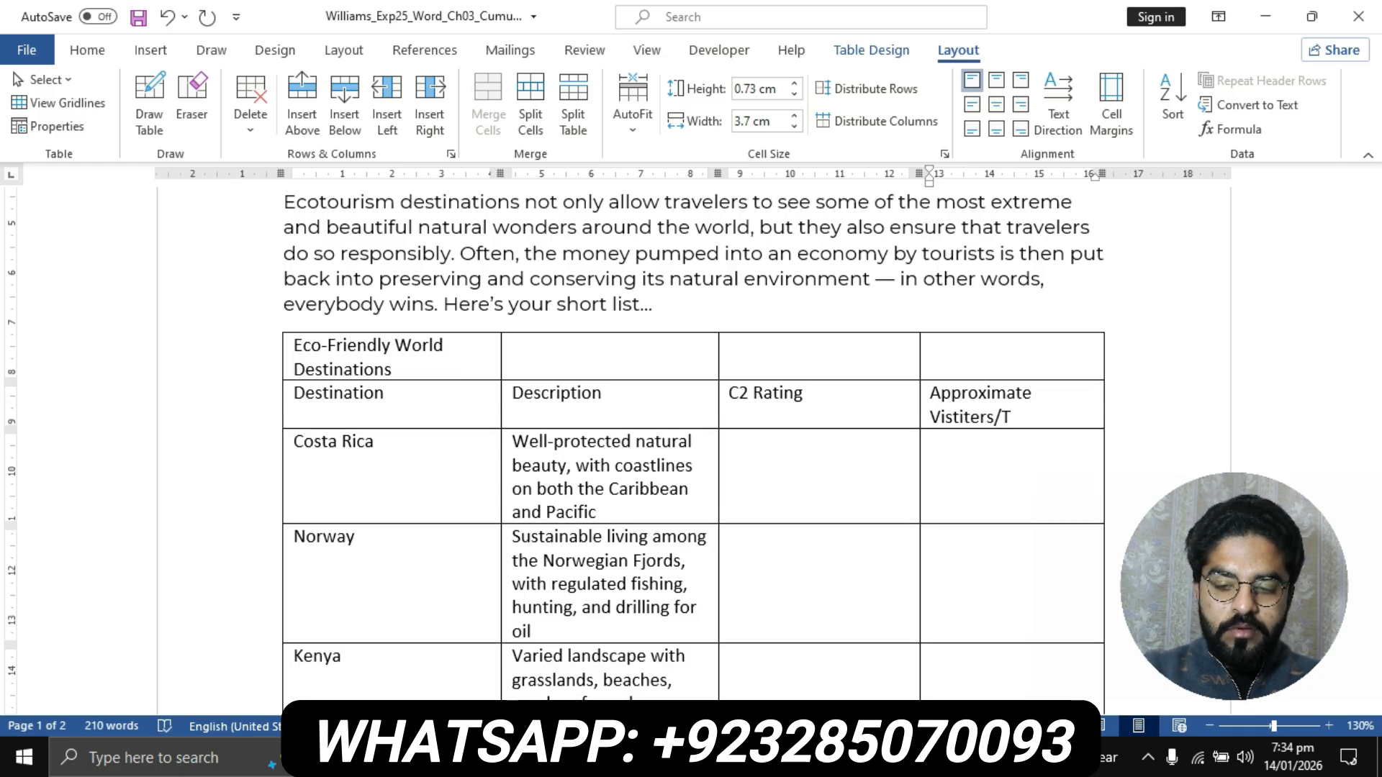
key(BackSpace)
text(Years)
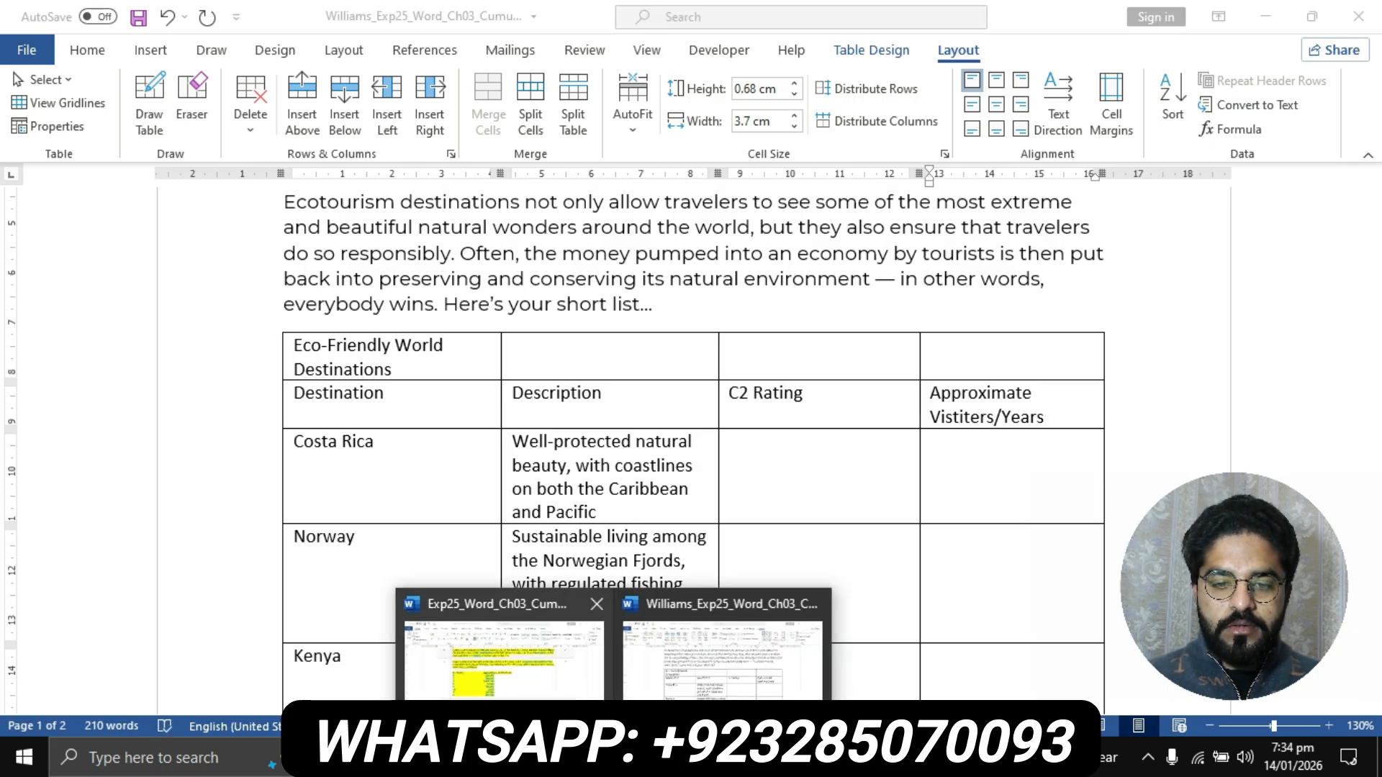
click(504, 648)
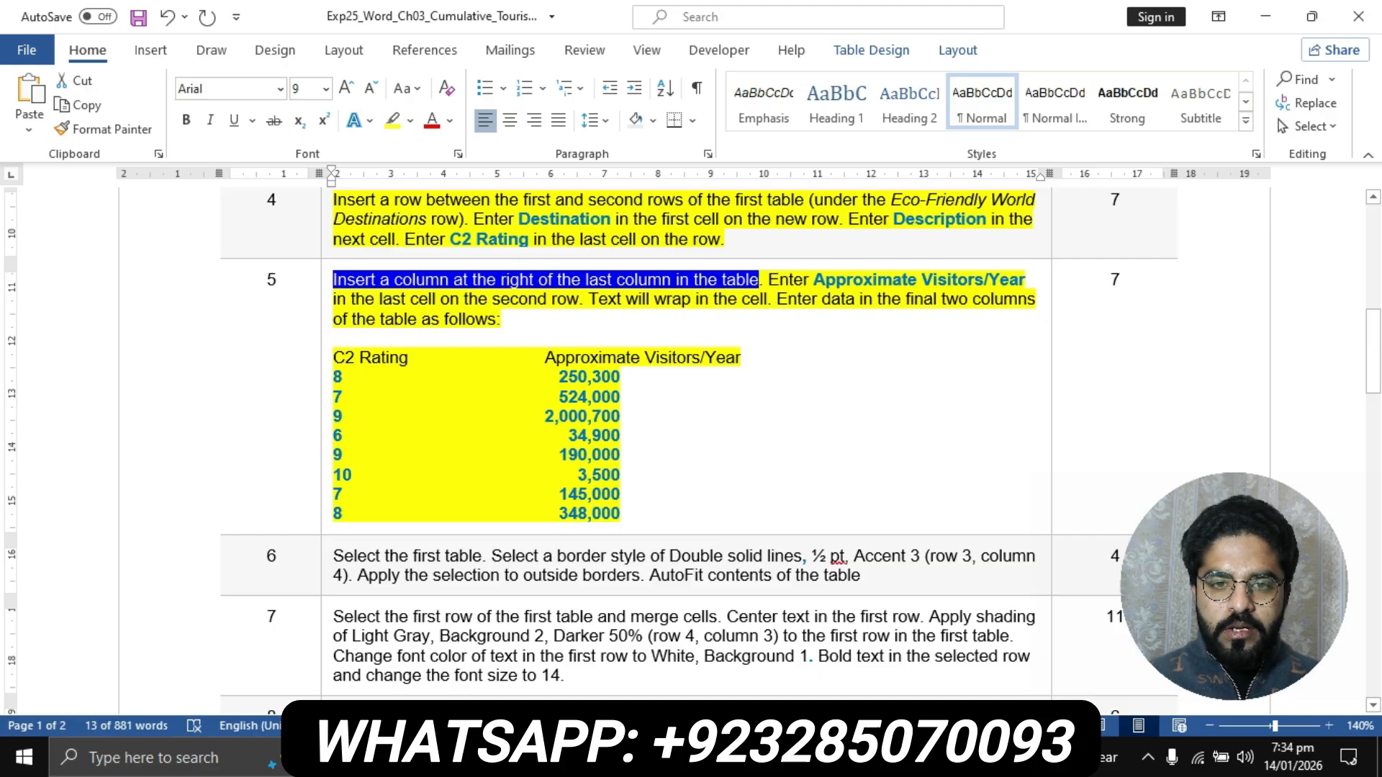
- Read the rest of step 5's instructions and its C2 Rating and Approximate Visitors/Year data list
click(410, 299)
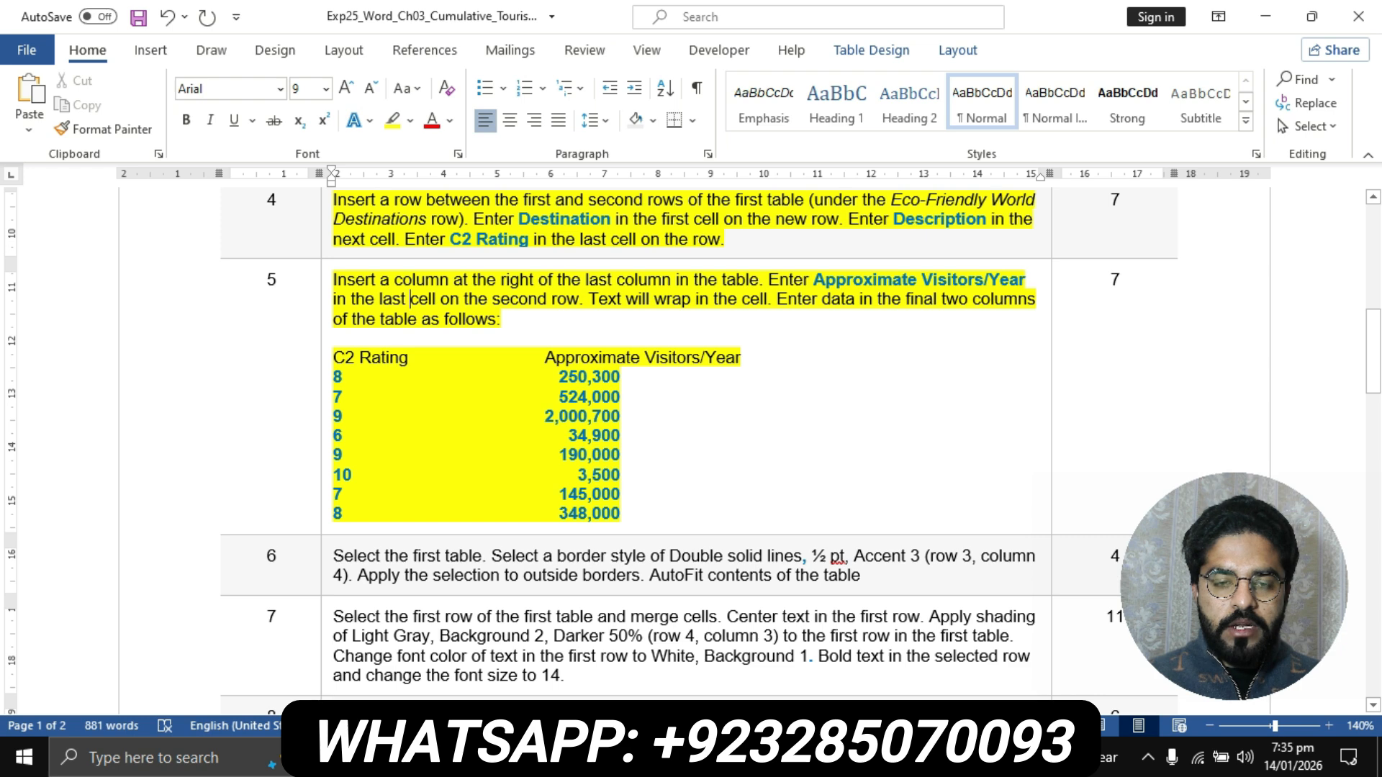
drag(589, 300, 1039, 299)
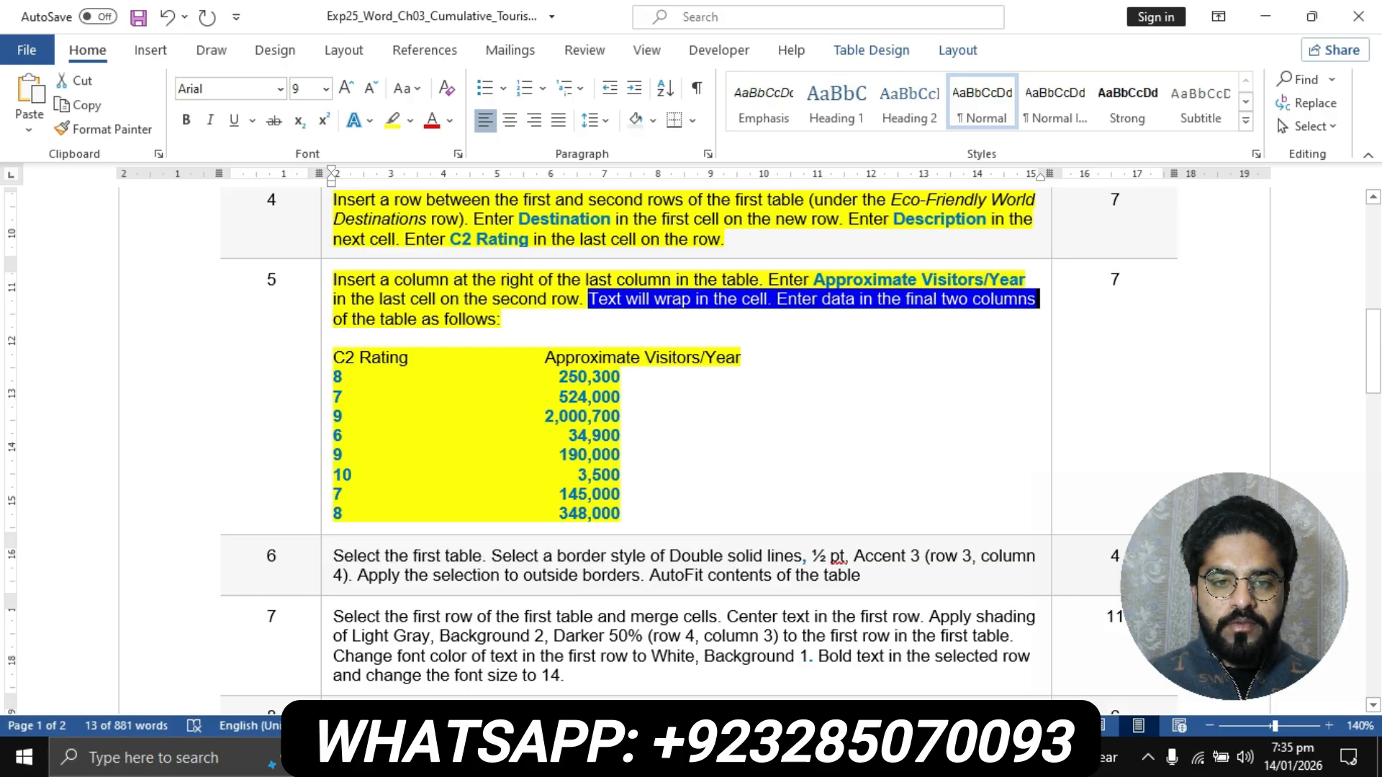
click(359, 358)
drag(333, 358, 621, 513)
click(589, 378)
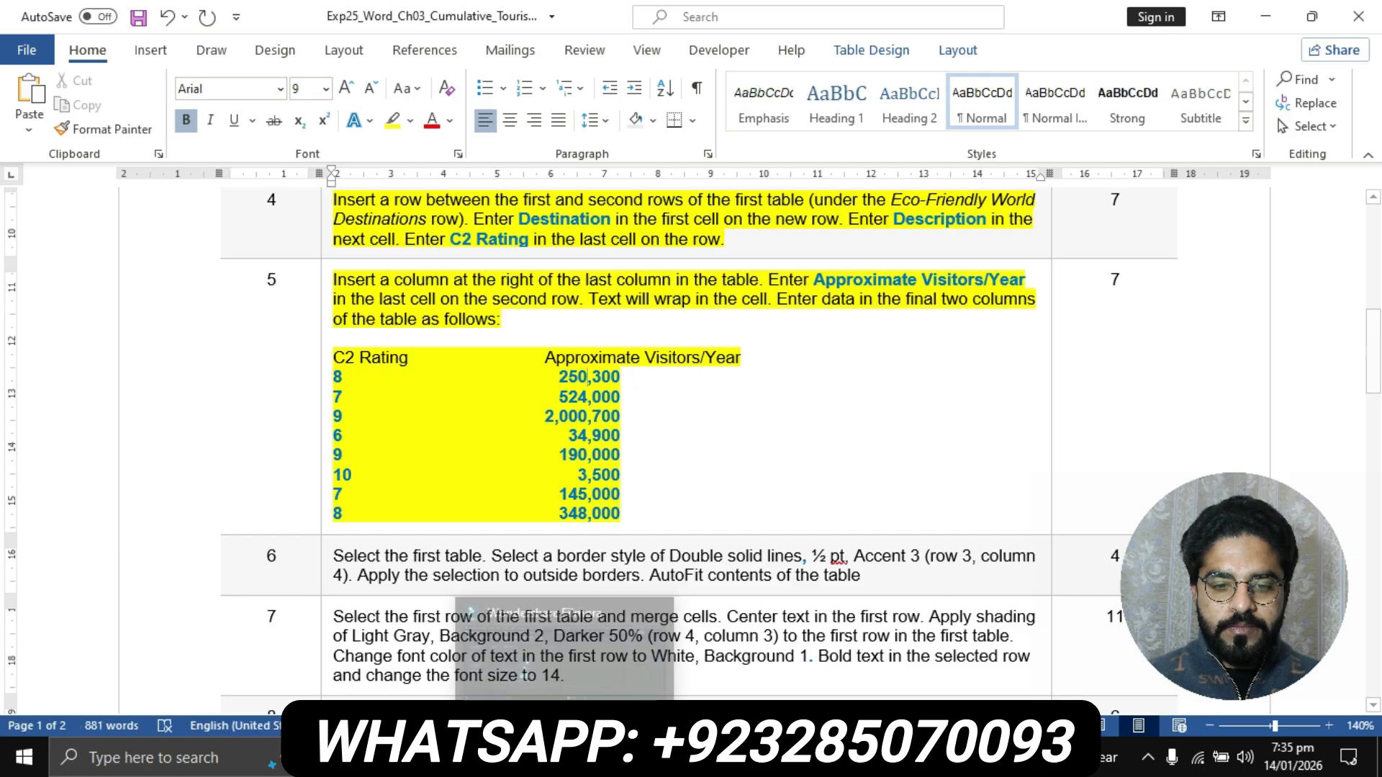
- Correct the flyer table's last column title to Approximate Visitors/Years, checking the wording against step 5 of the instructions document
click(613, 758)
click(722, 652)
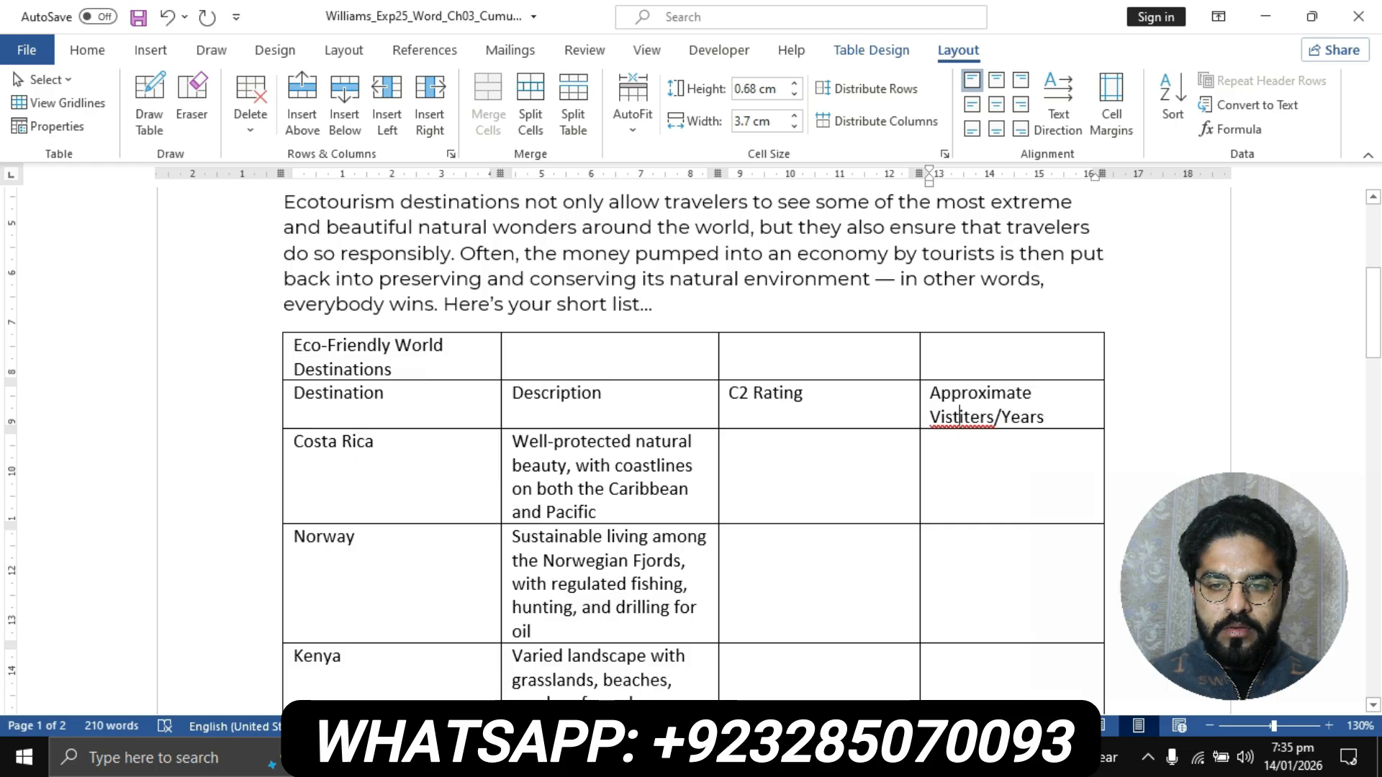
key(BackSpace)
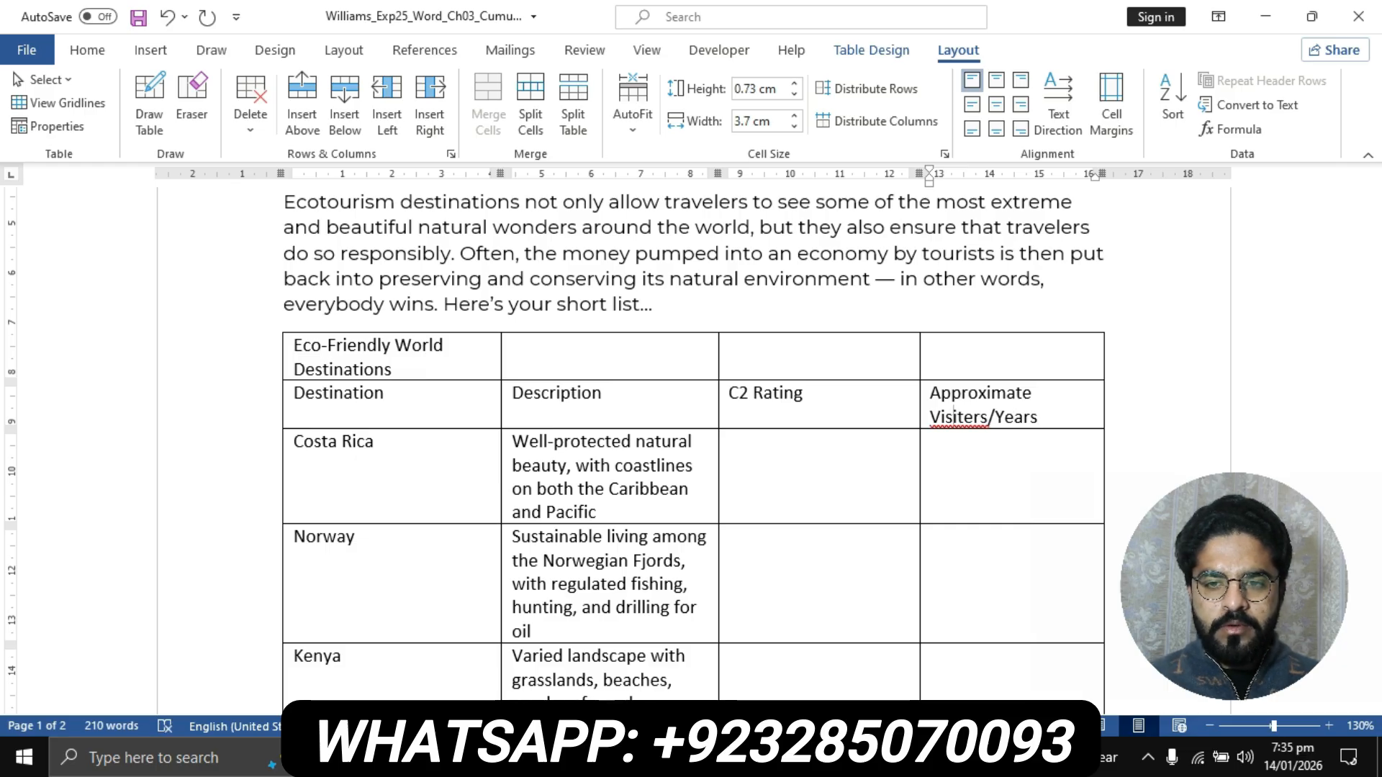
mouse_move(602, 758)
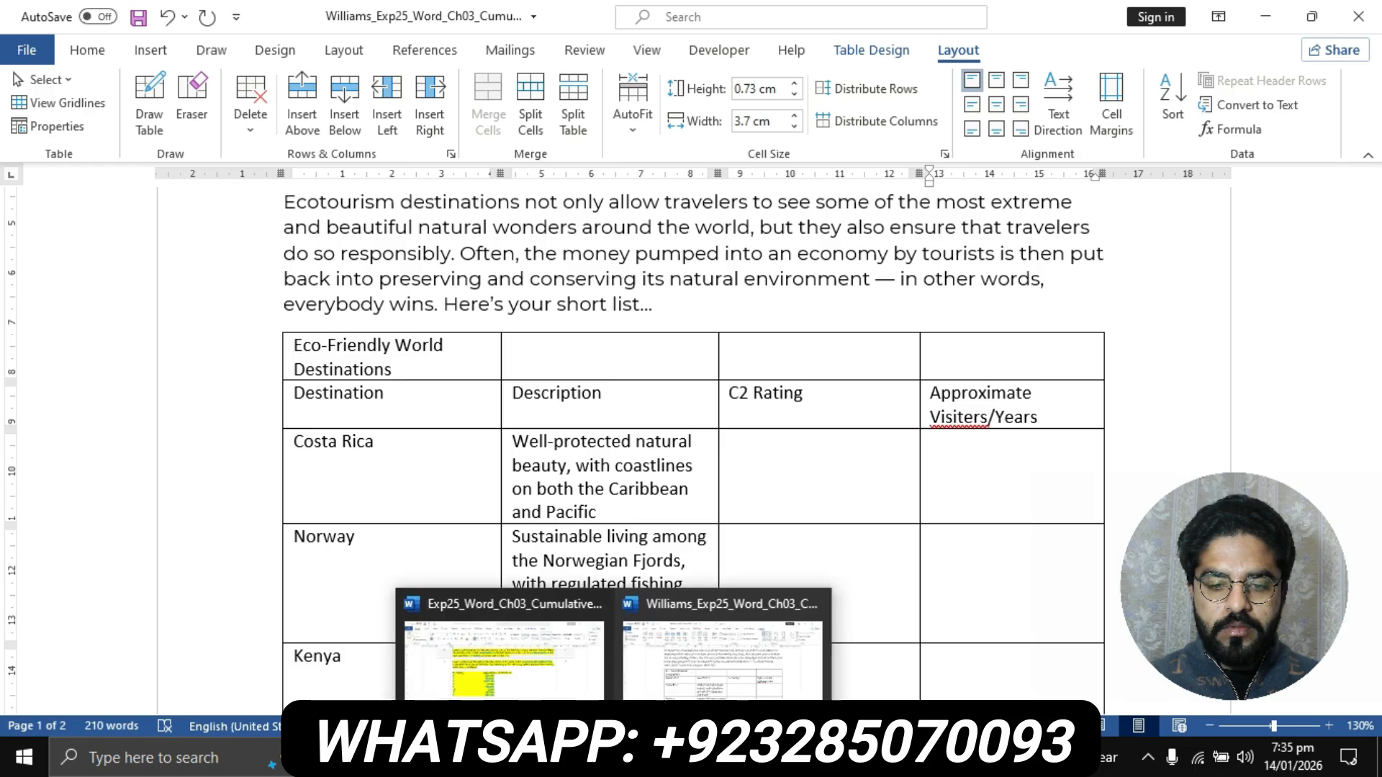
click(504, 648)
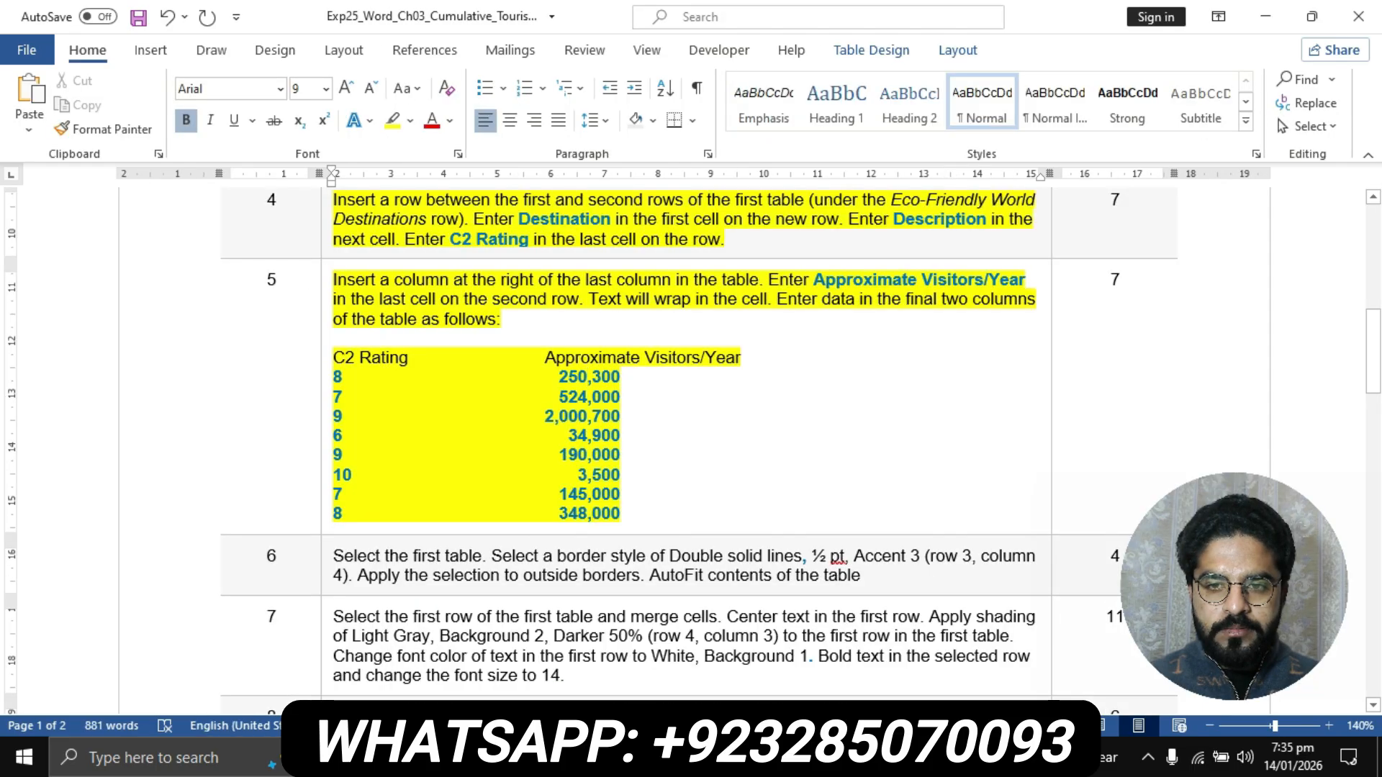
click(602, 758)
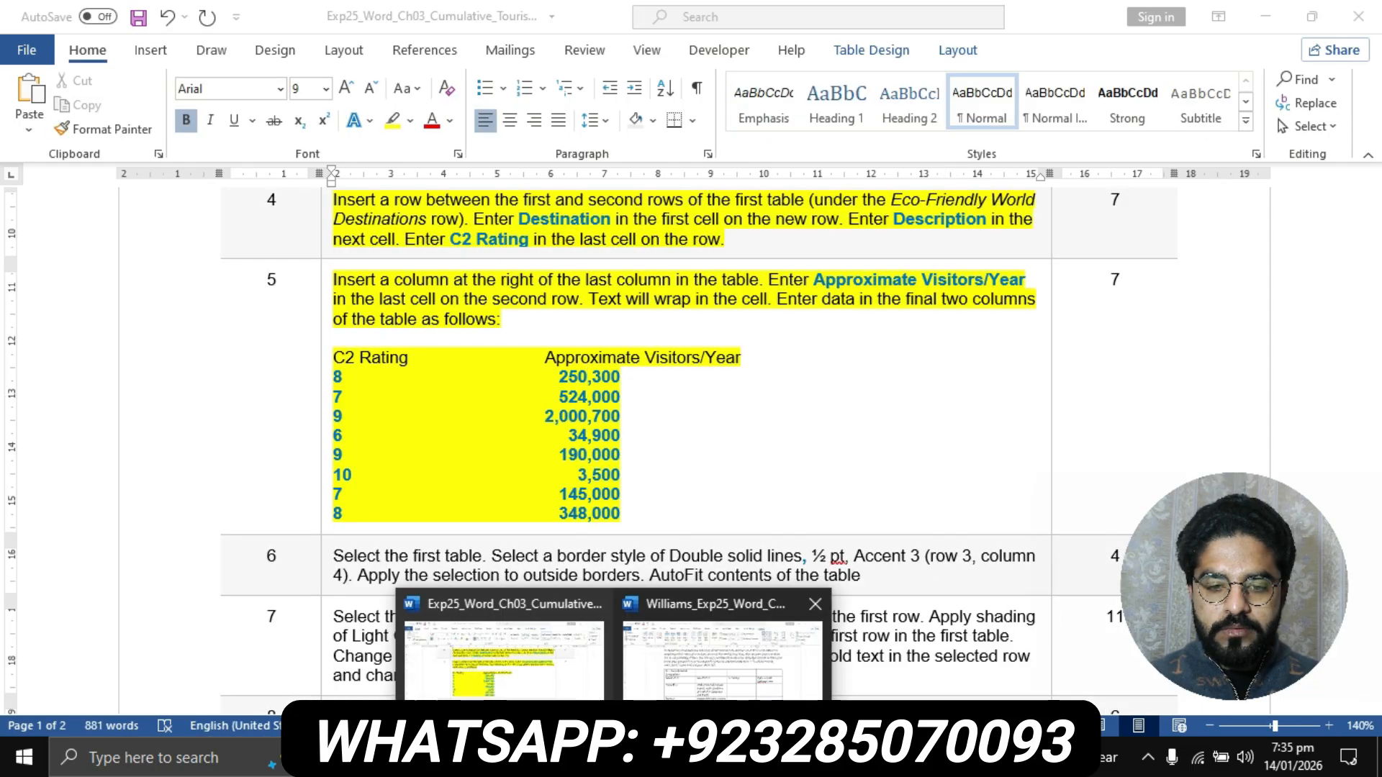
click(504, 648)
click(602, 758)
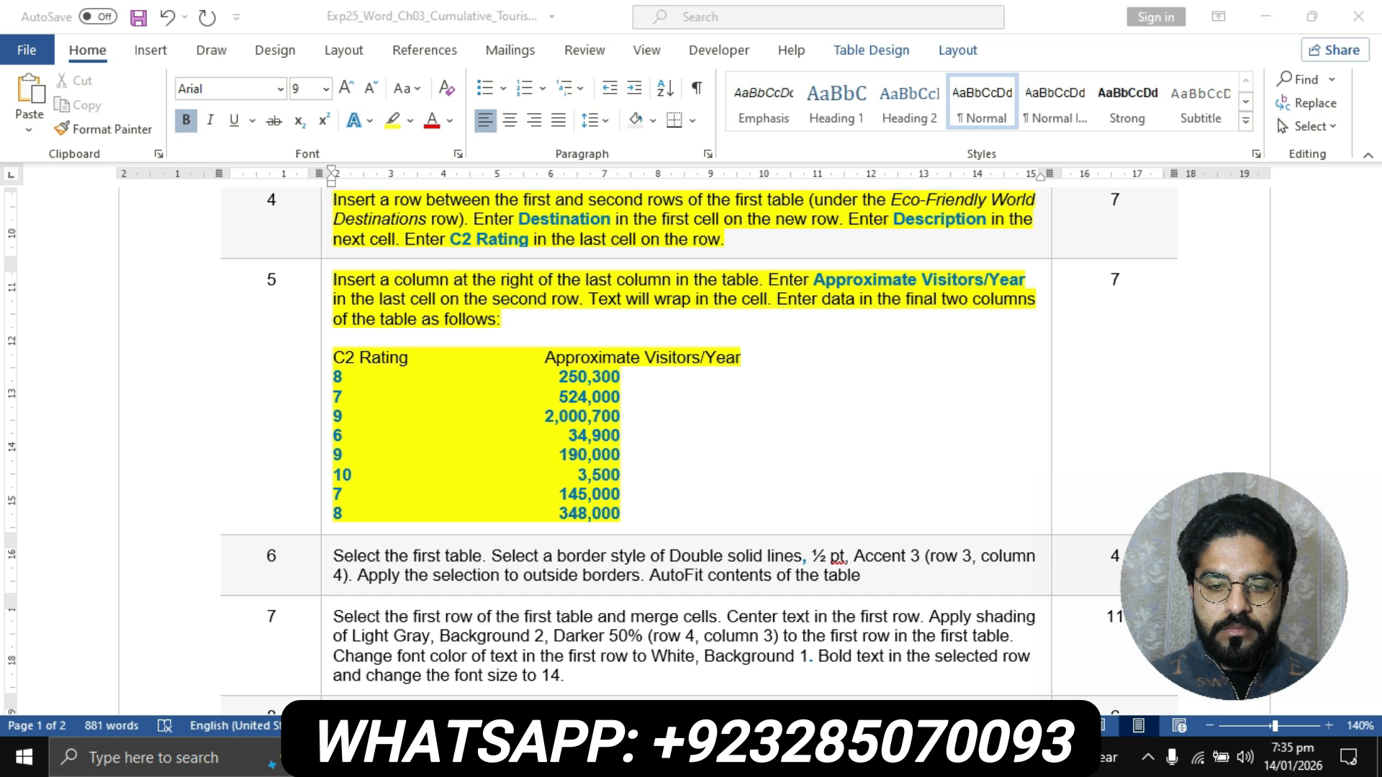
click(720, 651)
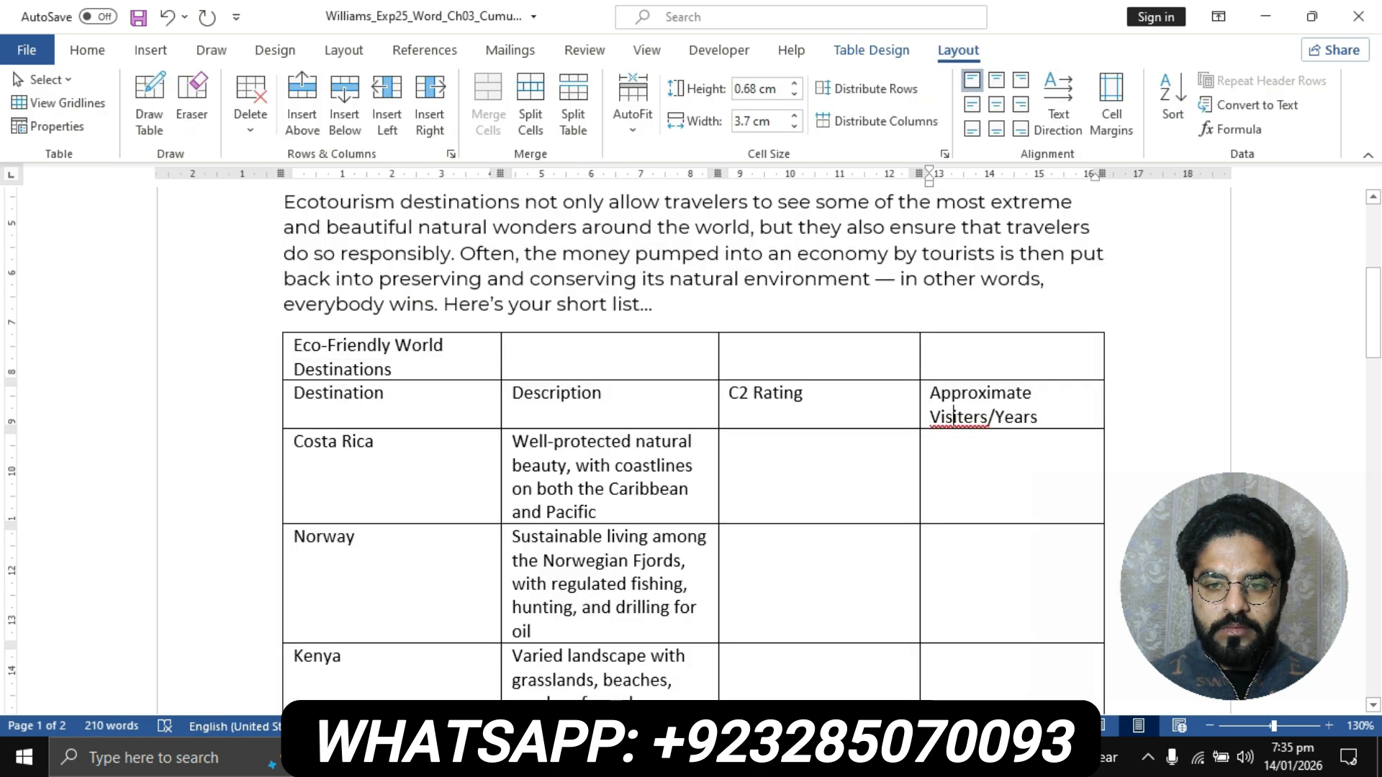
key(BackSpace)
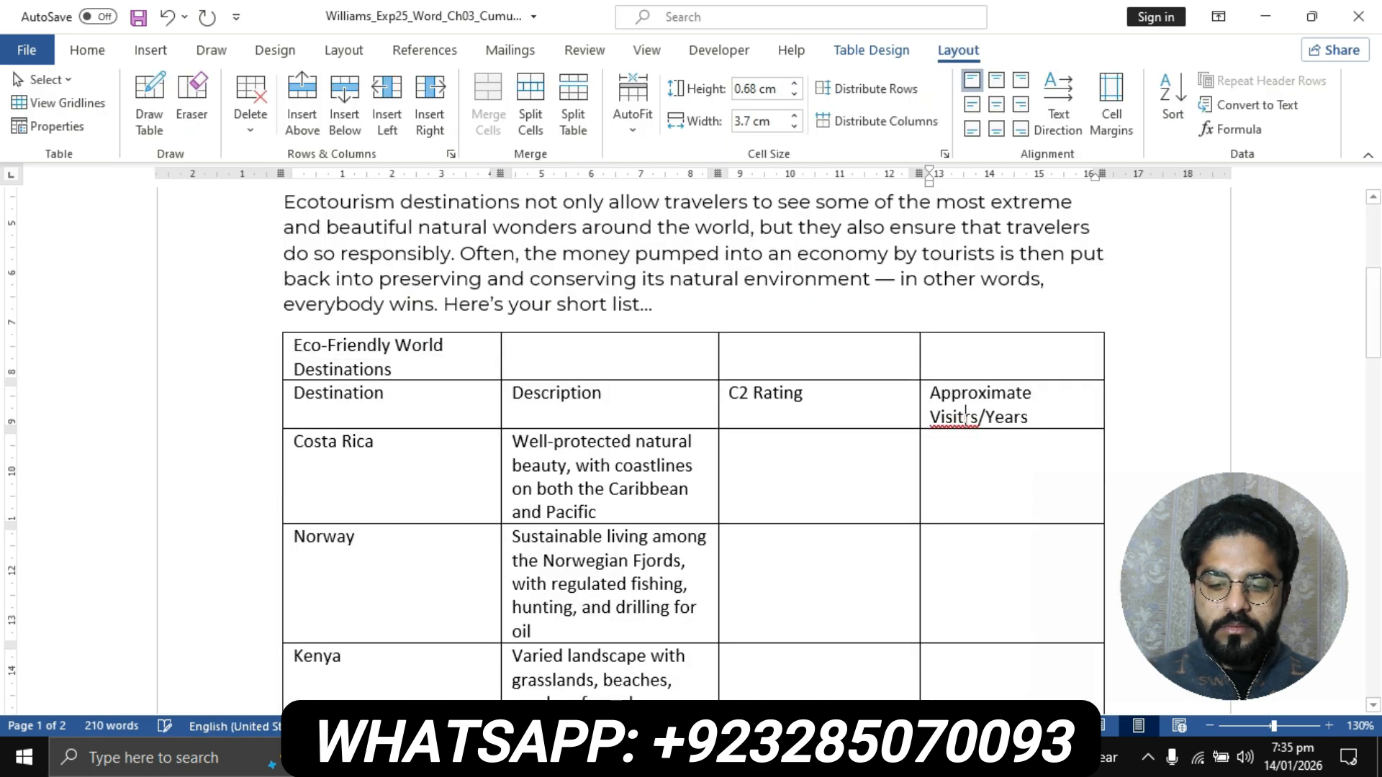
text(or)
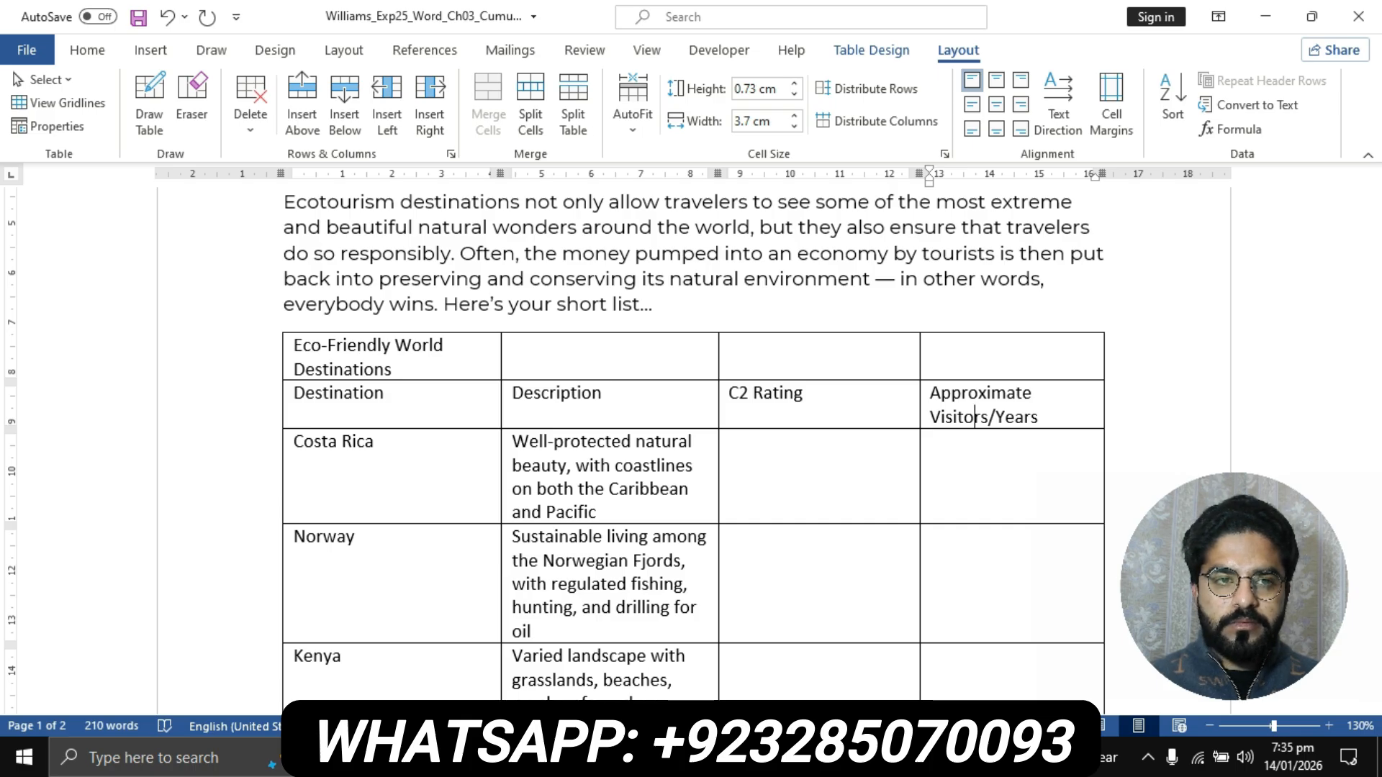
click(87, 51)
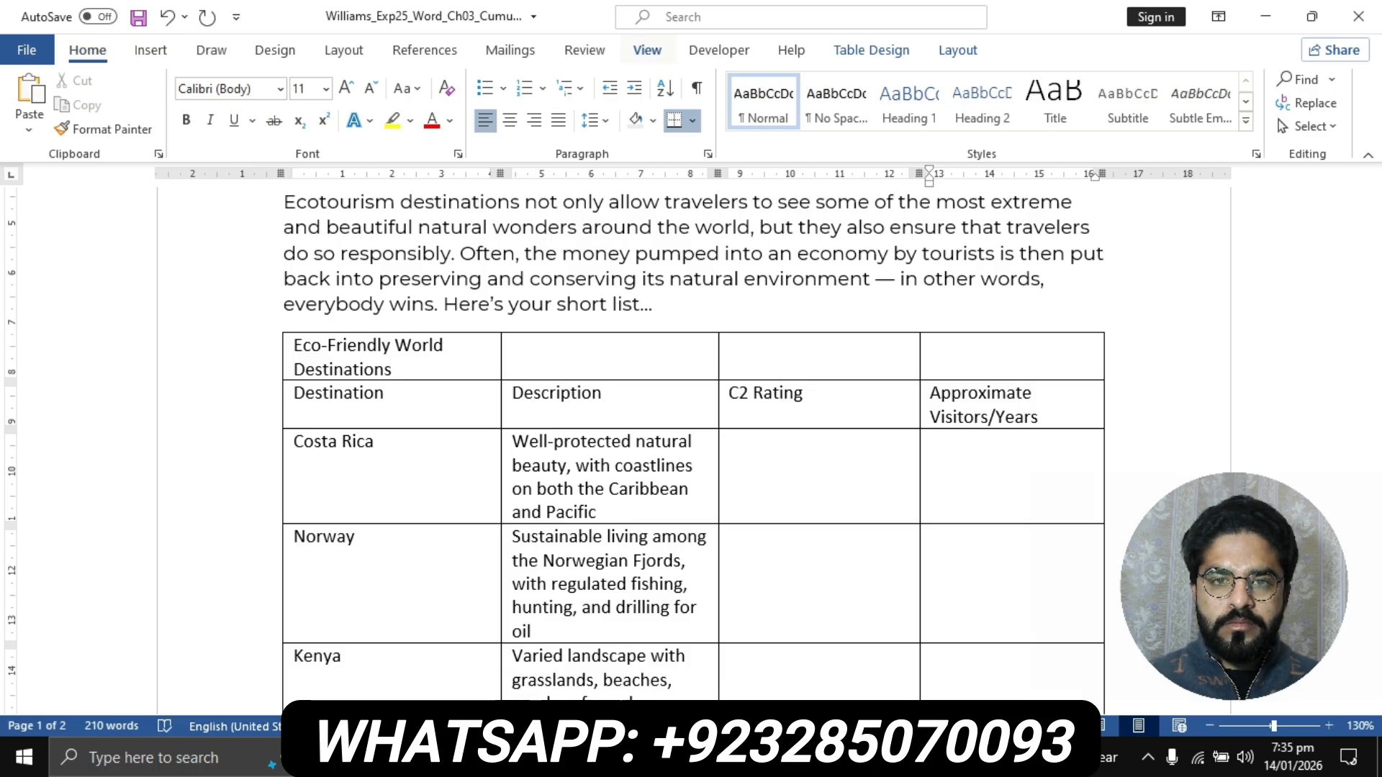
click(647, 51)
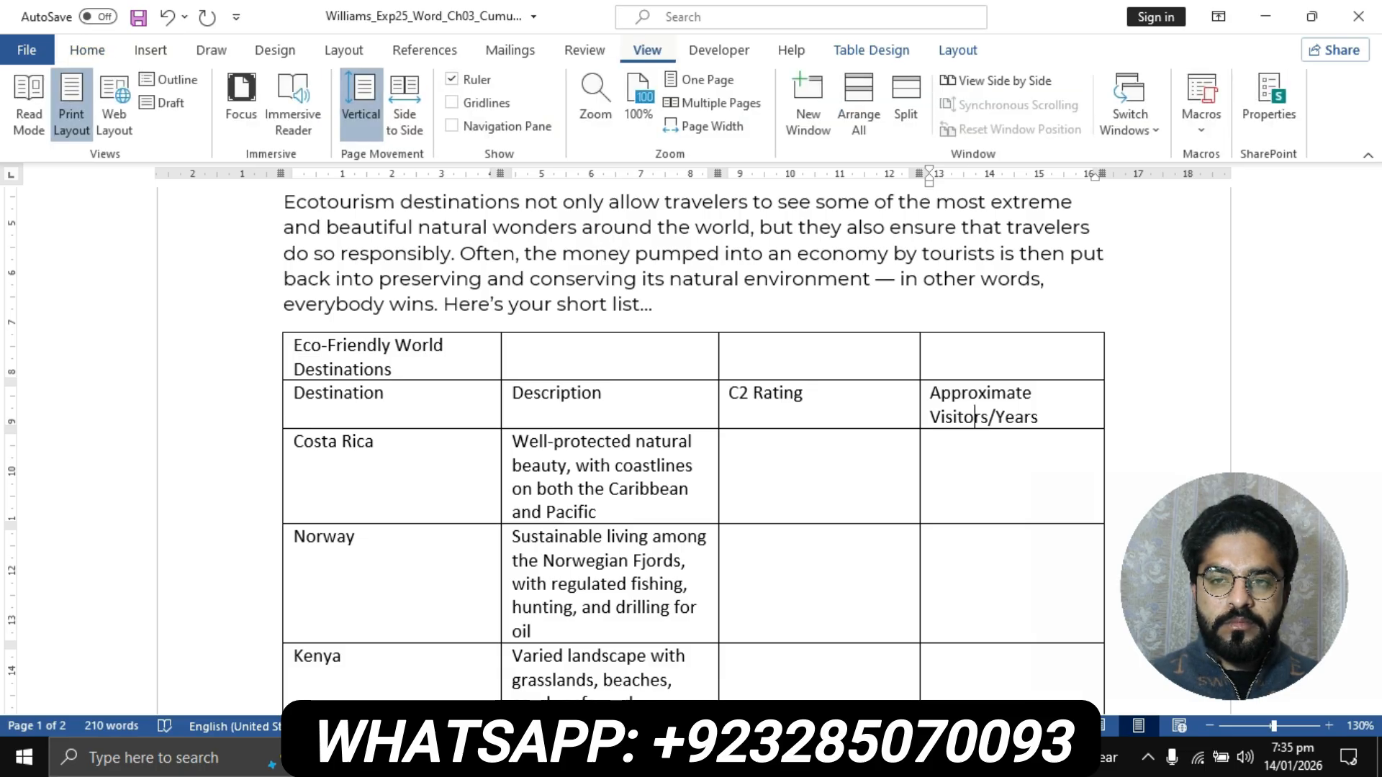
click(585, 51)
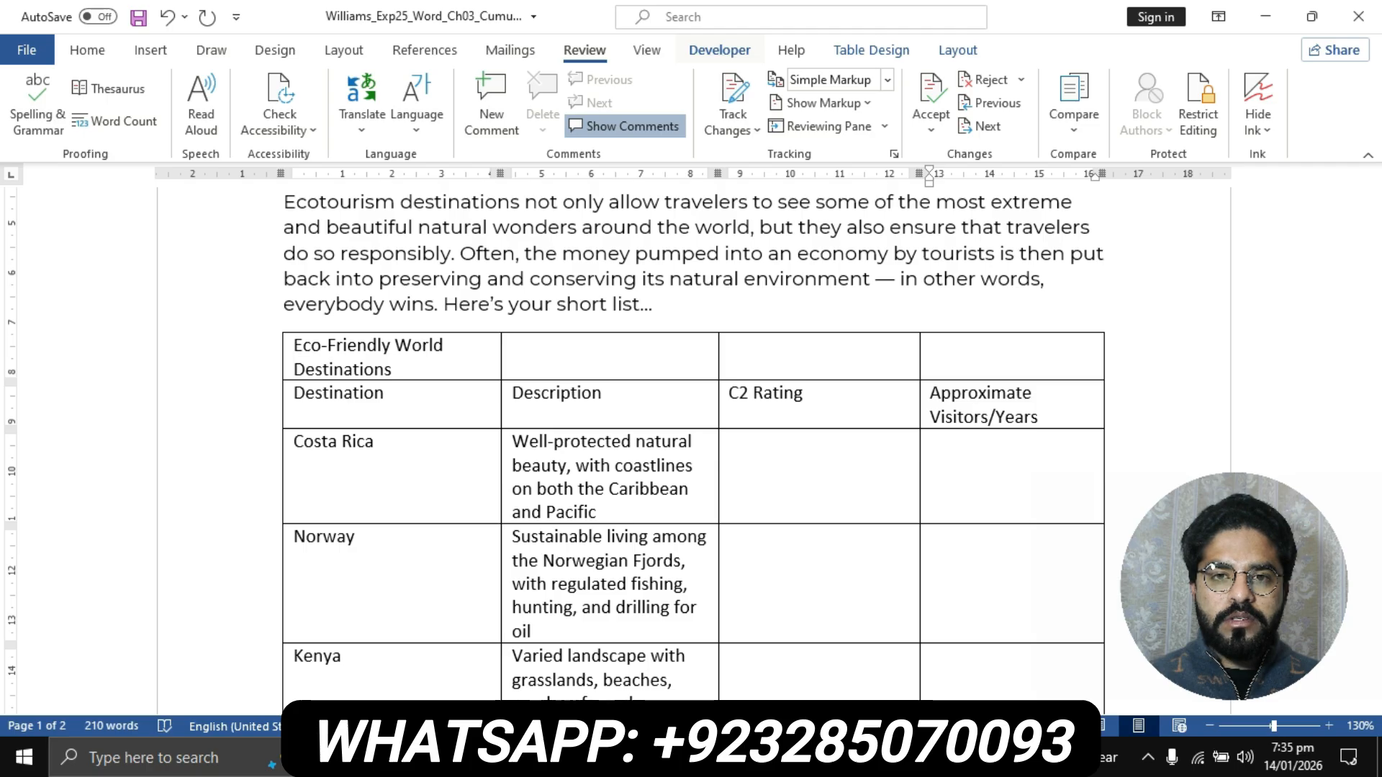
click(648, 49)
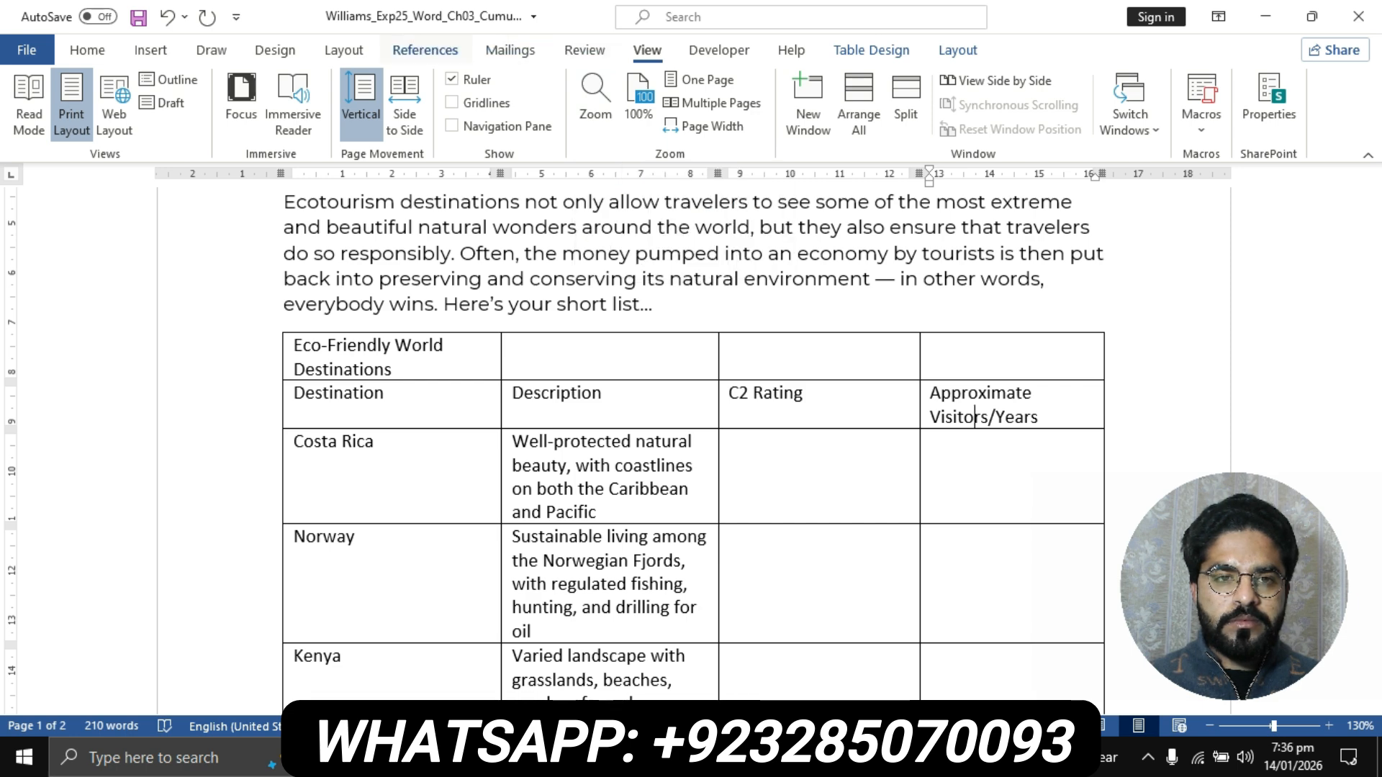
click(344, 50)
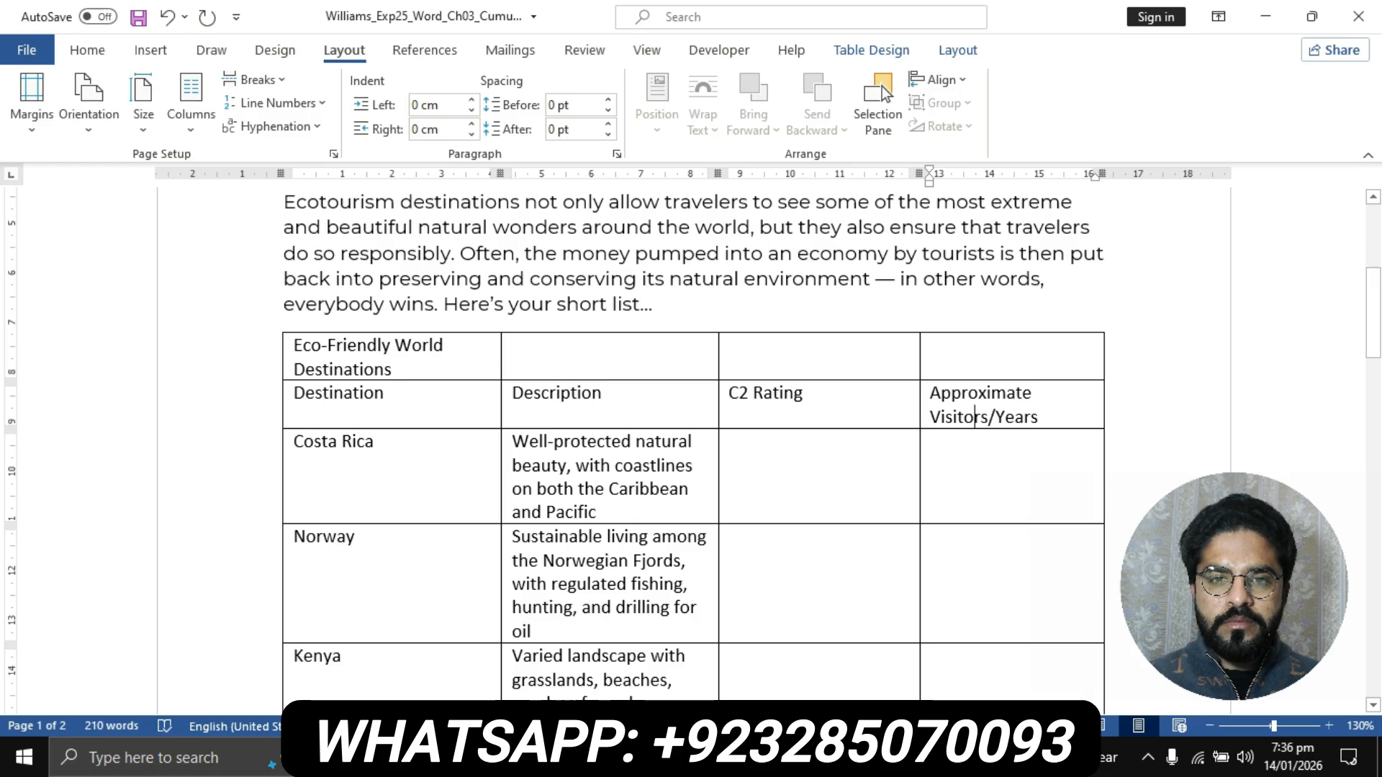
click(992, 393)
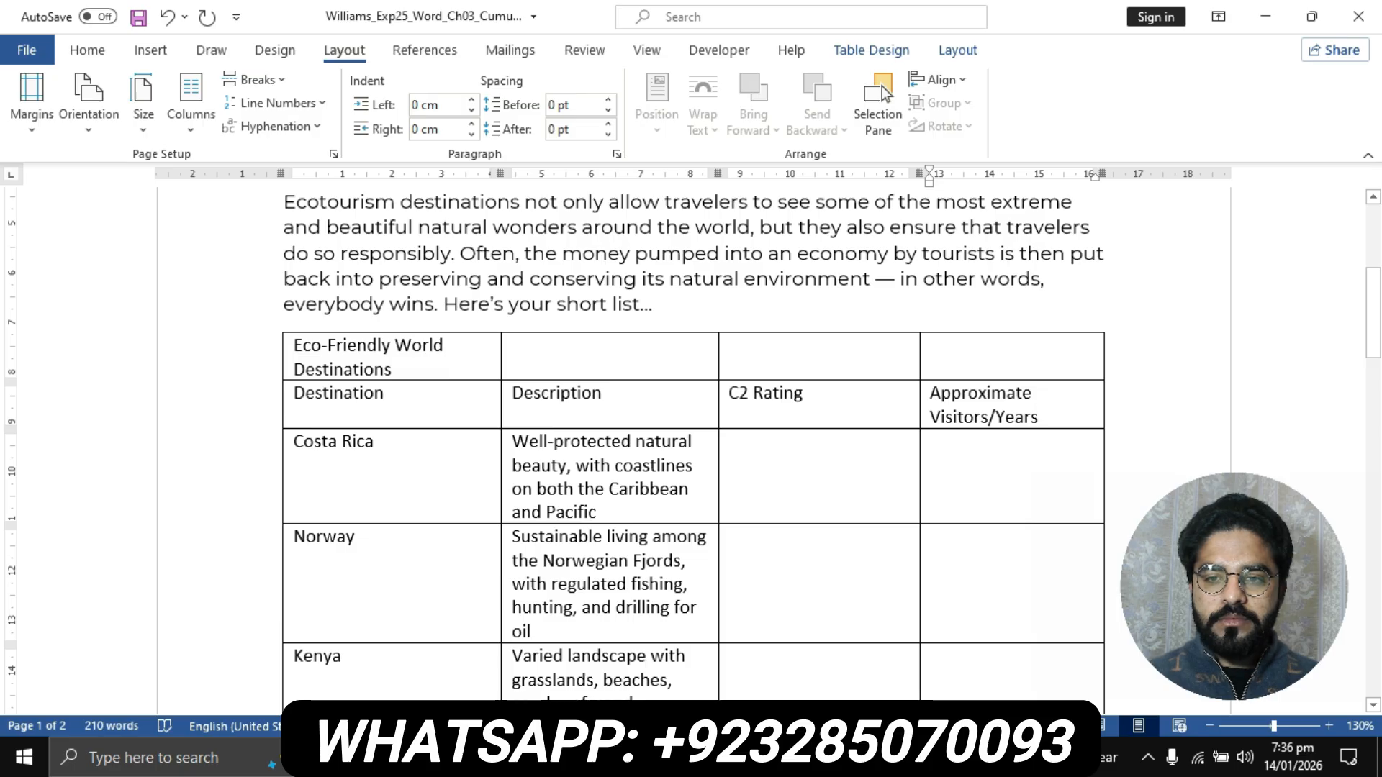
key(End)
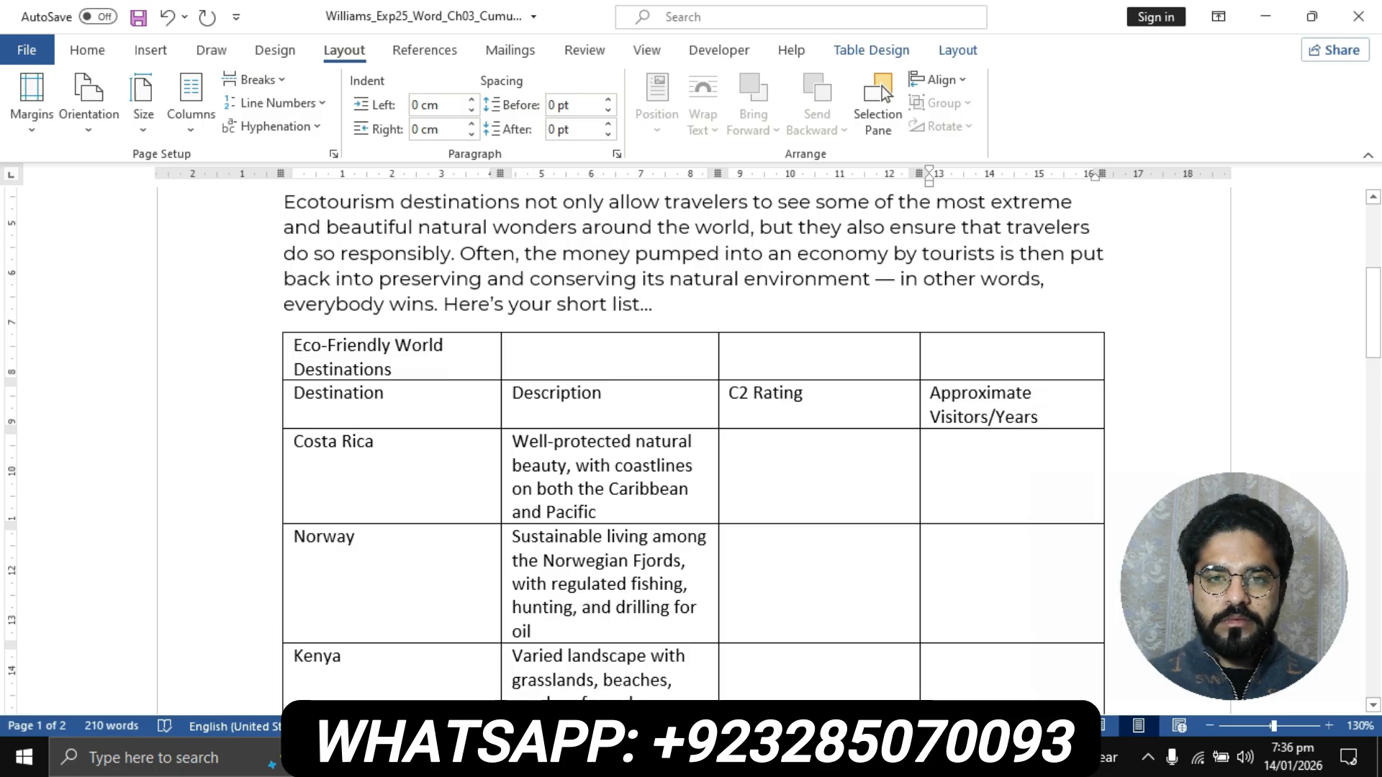
- Check the first C2 Rating values in step 5's data list in the instructions document and return to the flyer
scroll(691, 446, down, 1)
click(614, 757)
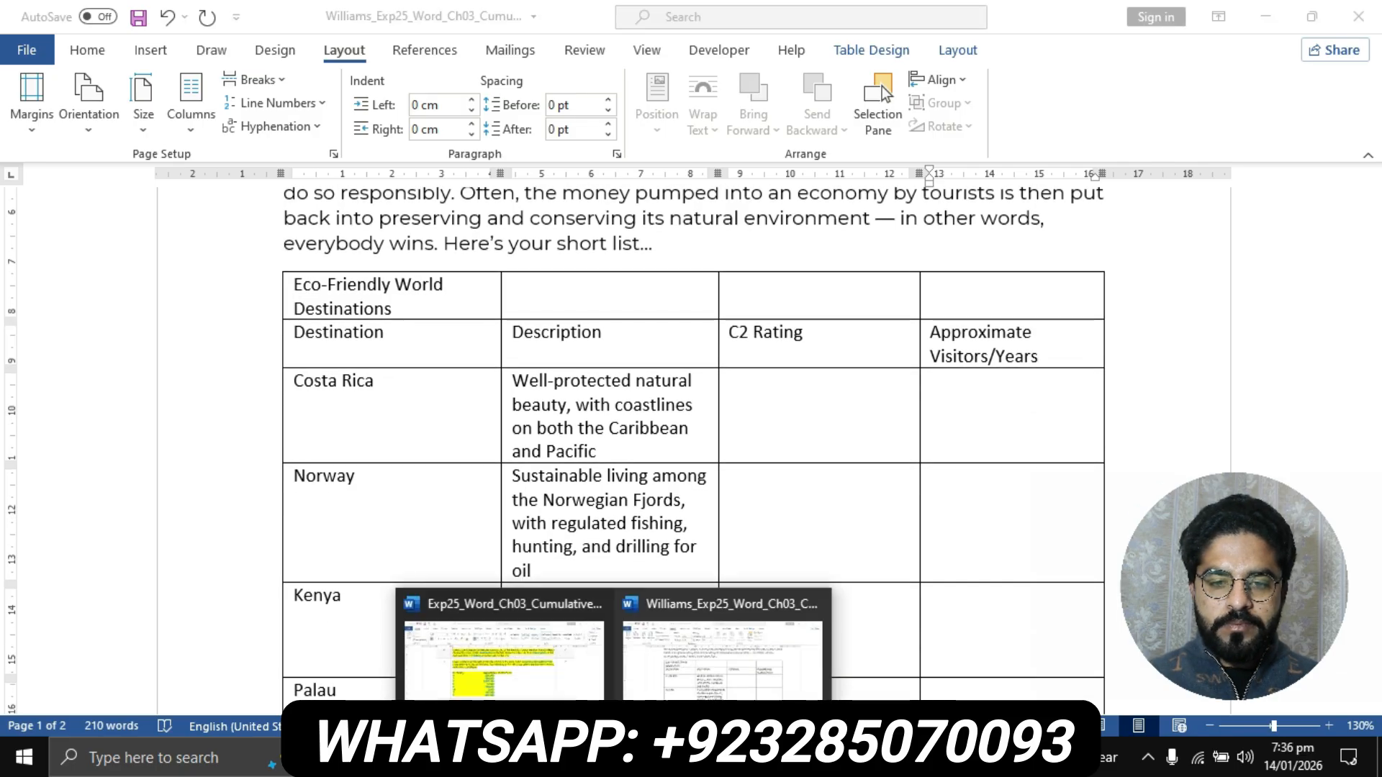
click(504, 659)
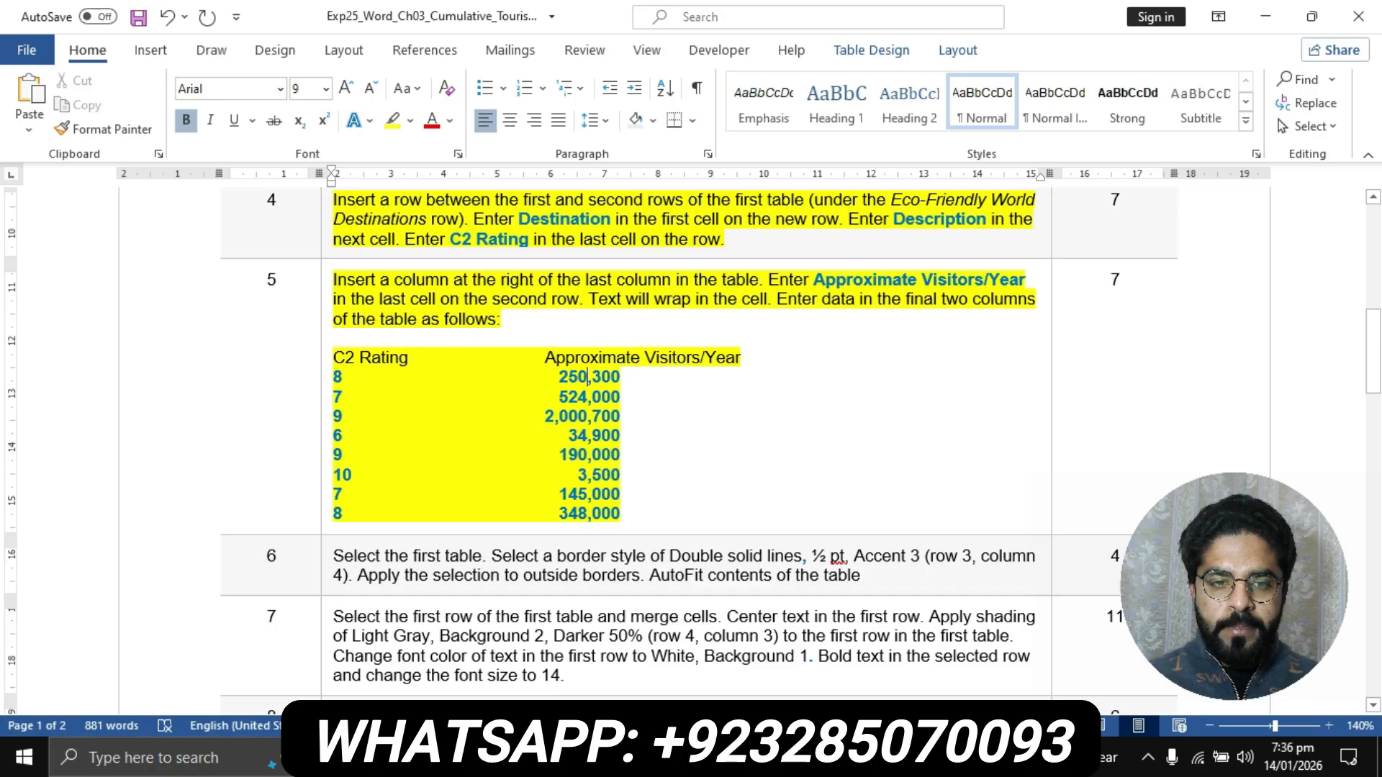
click(381, 357)
drag(333, 376, 343, 397)
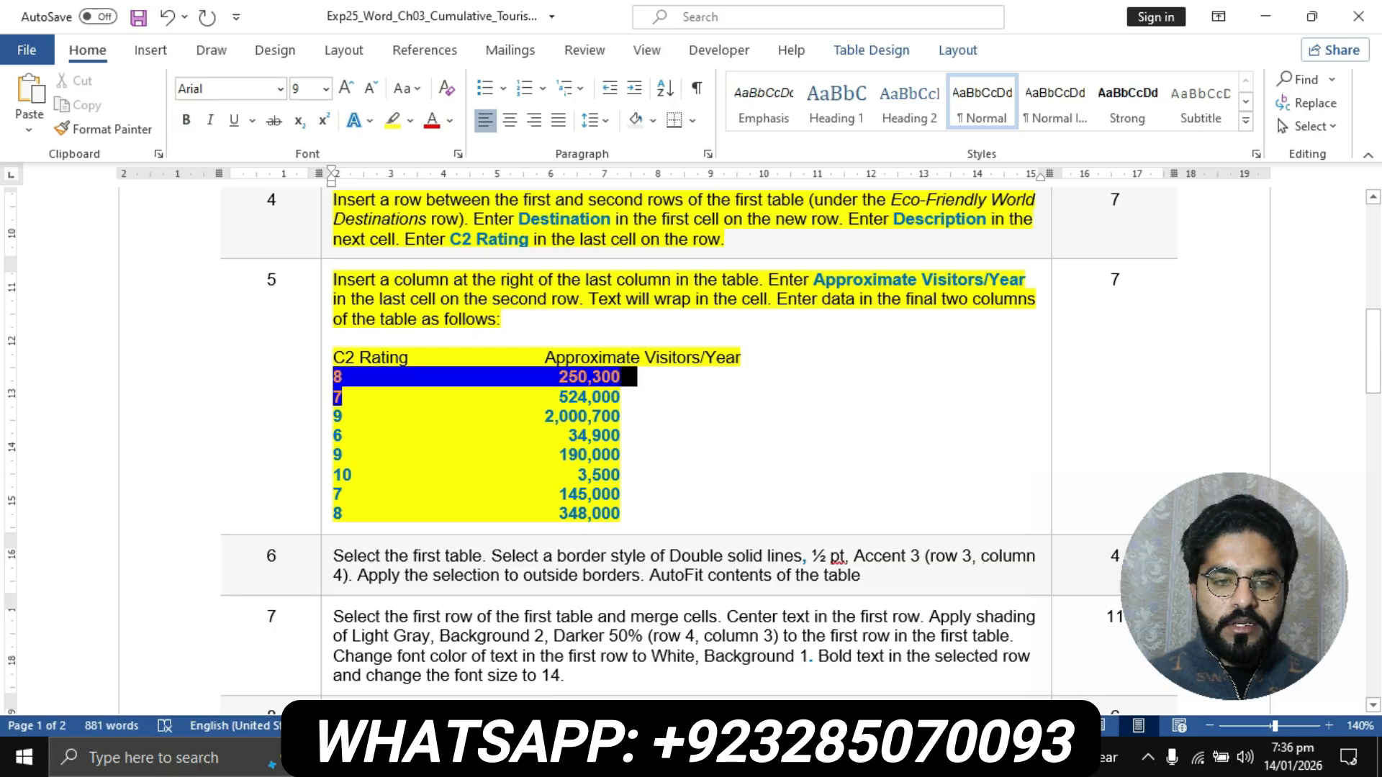
click(353, 377)
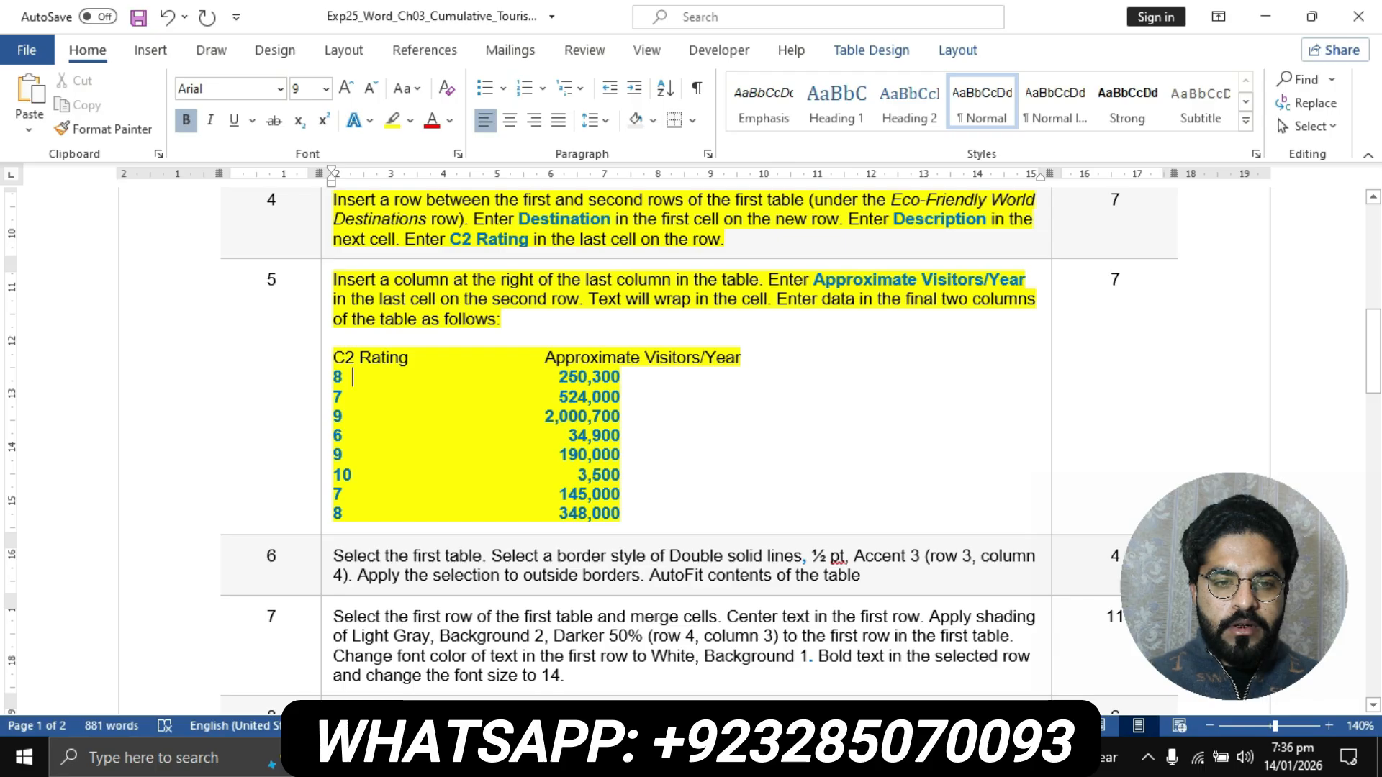
click(614, 758)
click(722, 657)
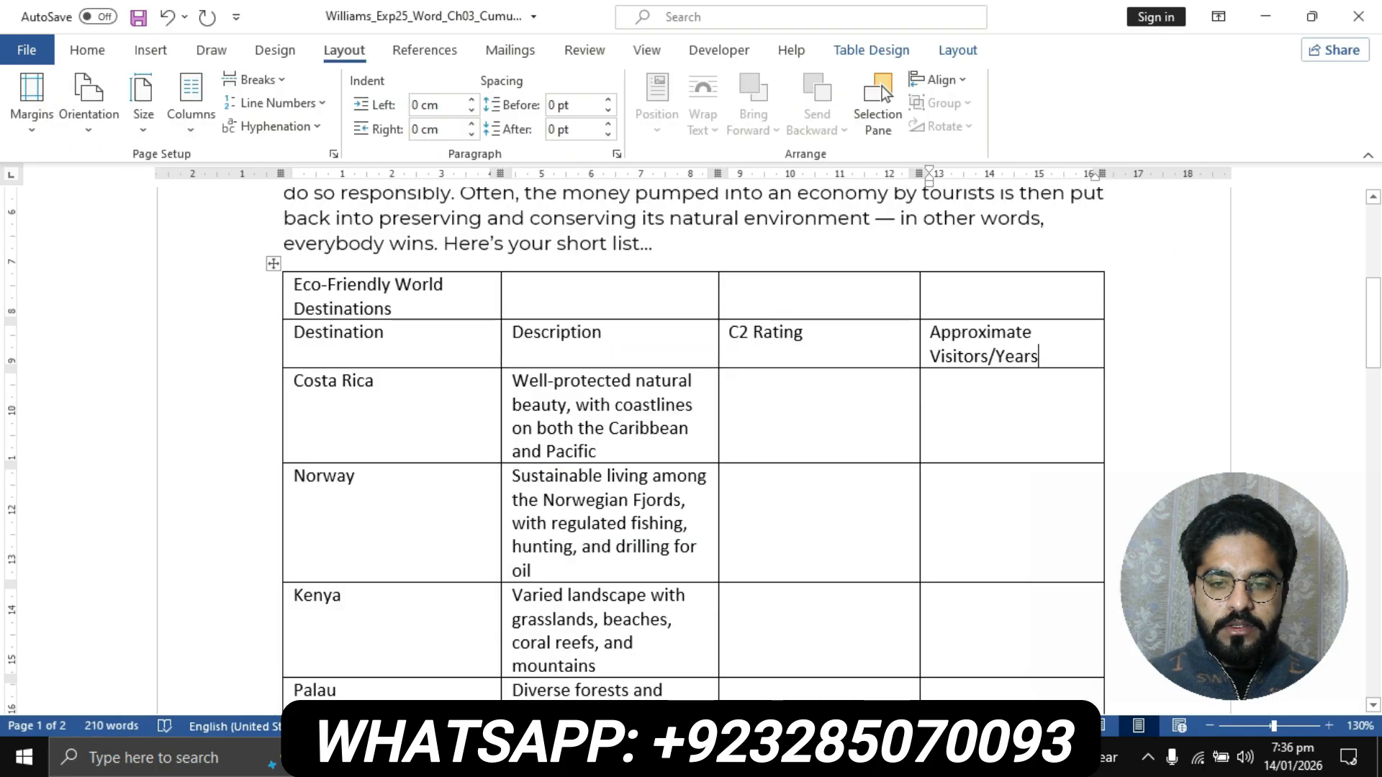
- Enter the C2 ratings 8 for Costa Rica, 7 for Norway, 9 for Kenya and 6 for Palau in the flyer table
click(749, 385)
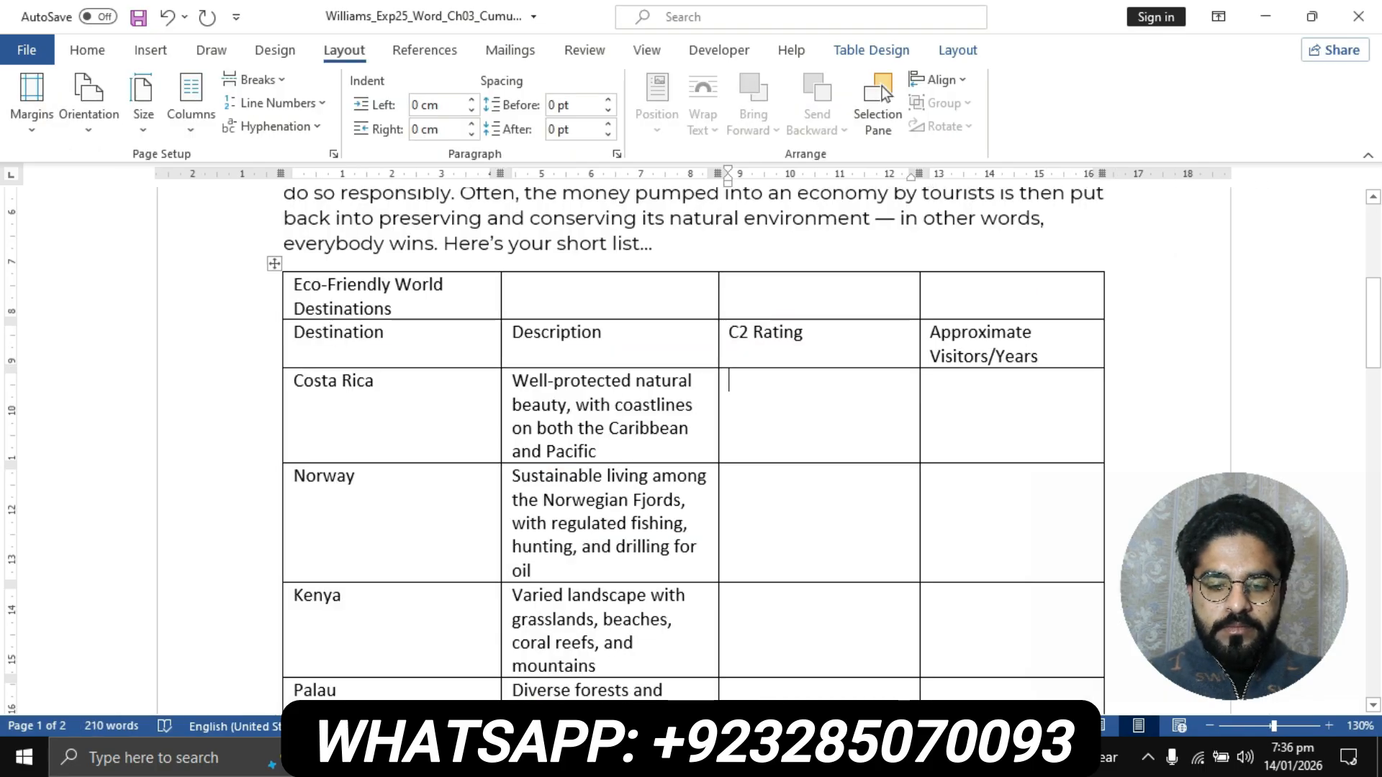
text(8)
key(Down)
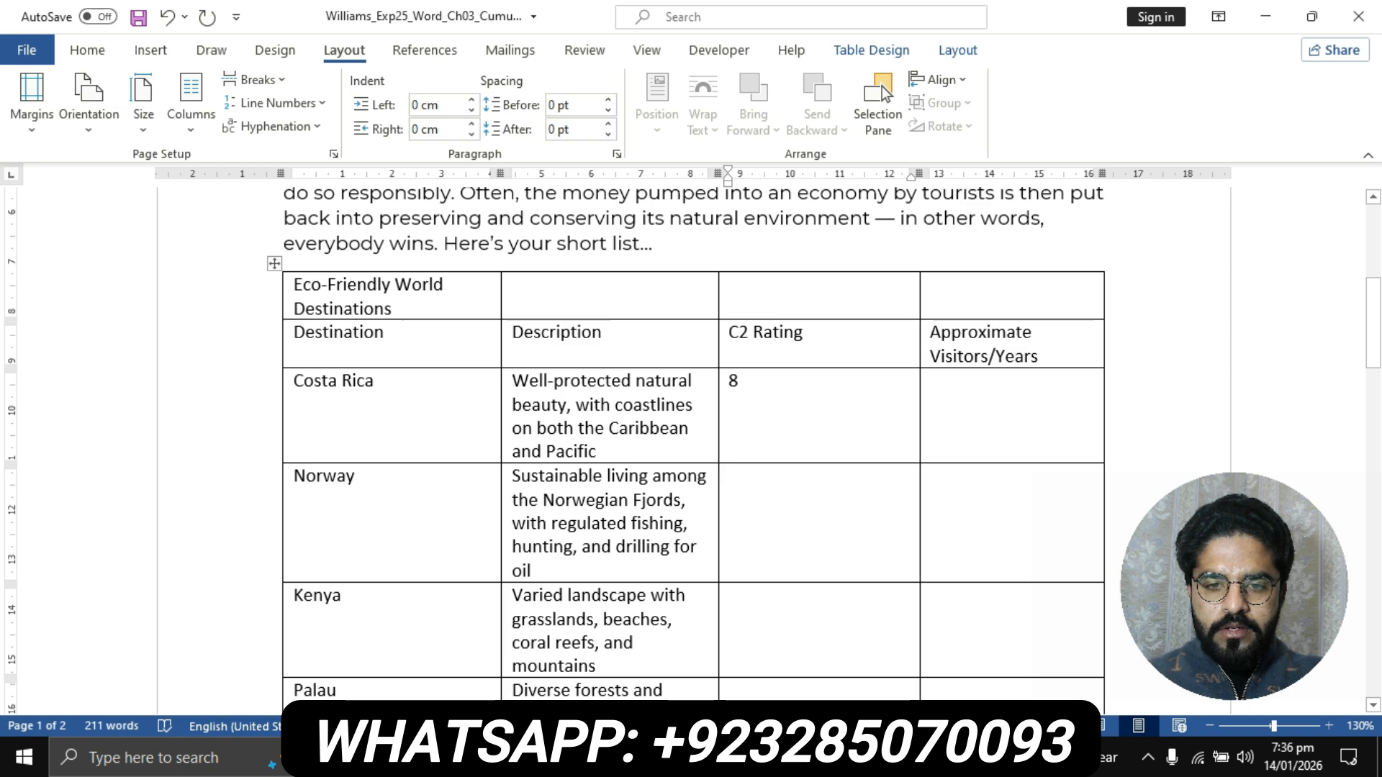
text(7)
scroll(692, 447, down, 2)
key(Down)
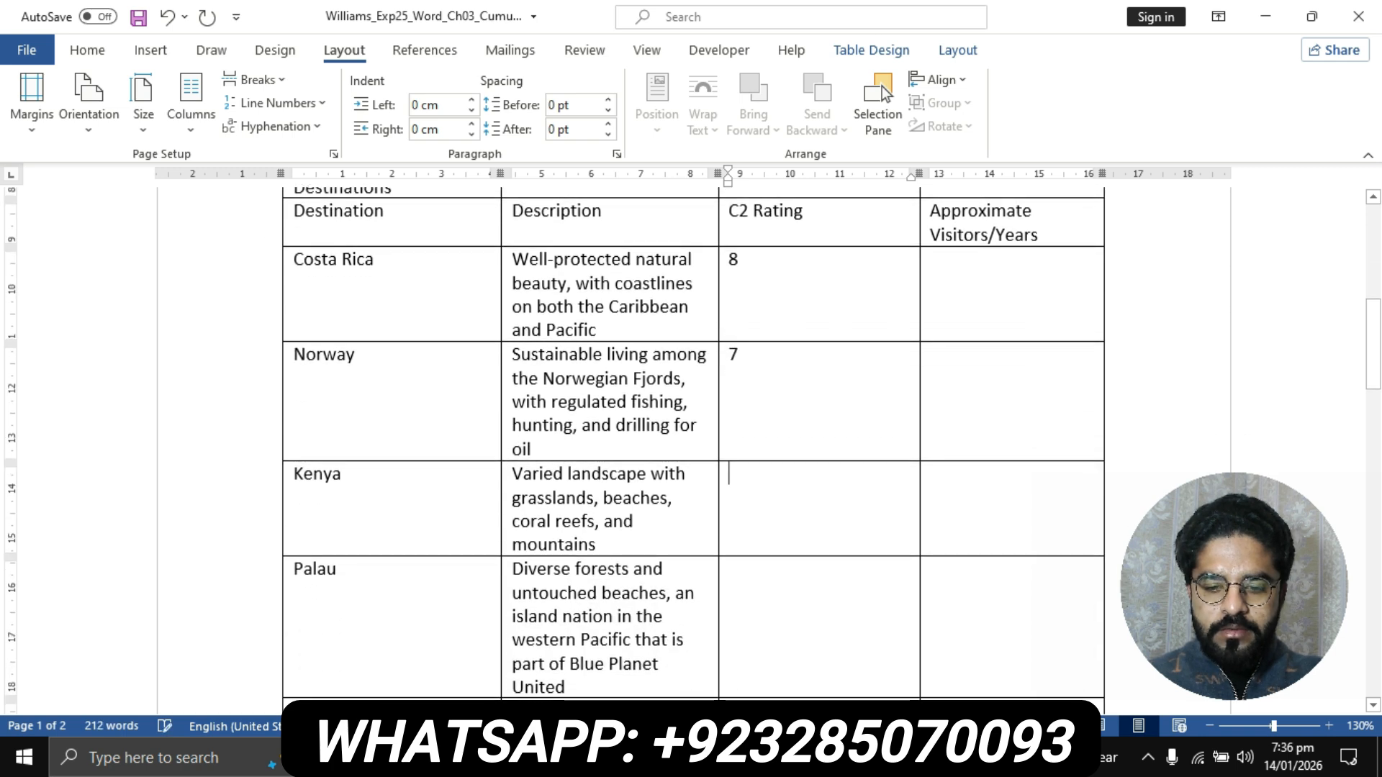
text(9)
scroll(691, 446, down, 3)
key(Down)
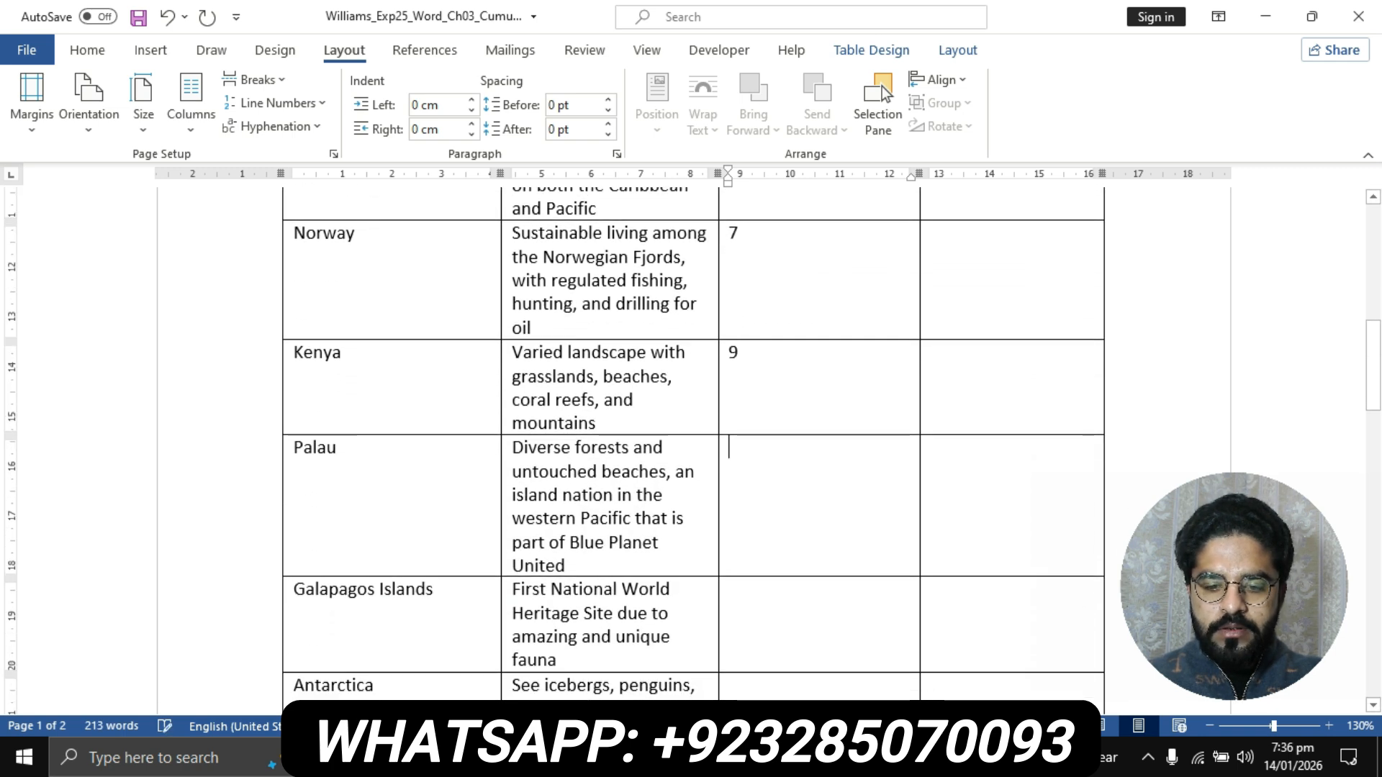
text(6)
- Check step 5's data list again and enter the C2 ratings 9 for Galapagos Islands and 10 for Antarctica in the flyer table
scroll(691, 447, down, 1)
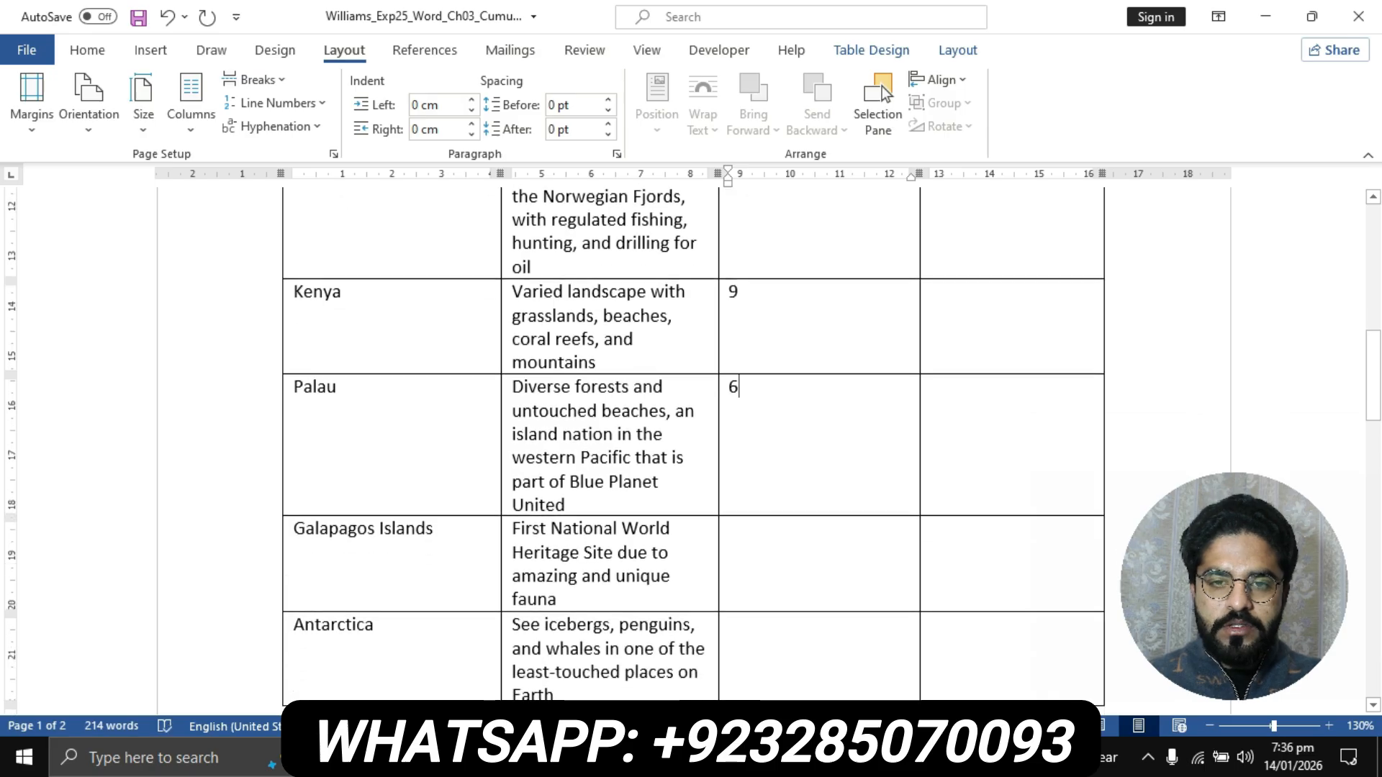
scroll(691, 446, up, 2)
scroll(691, 446, down, 3)
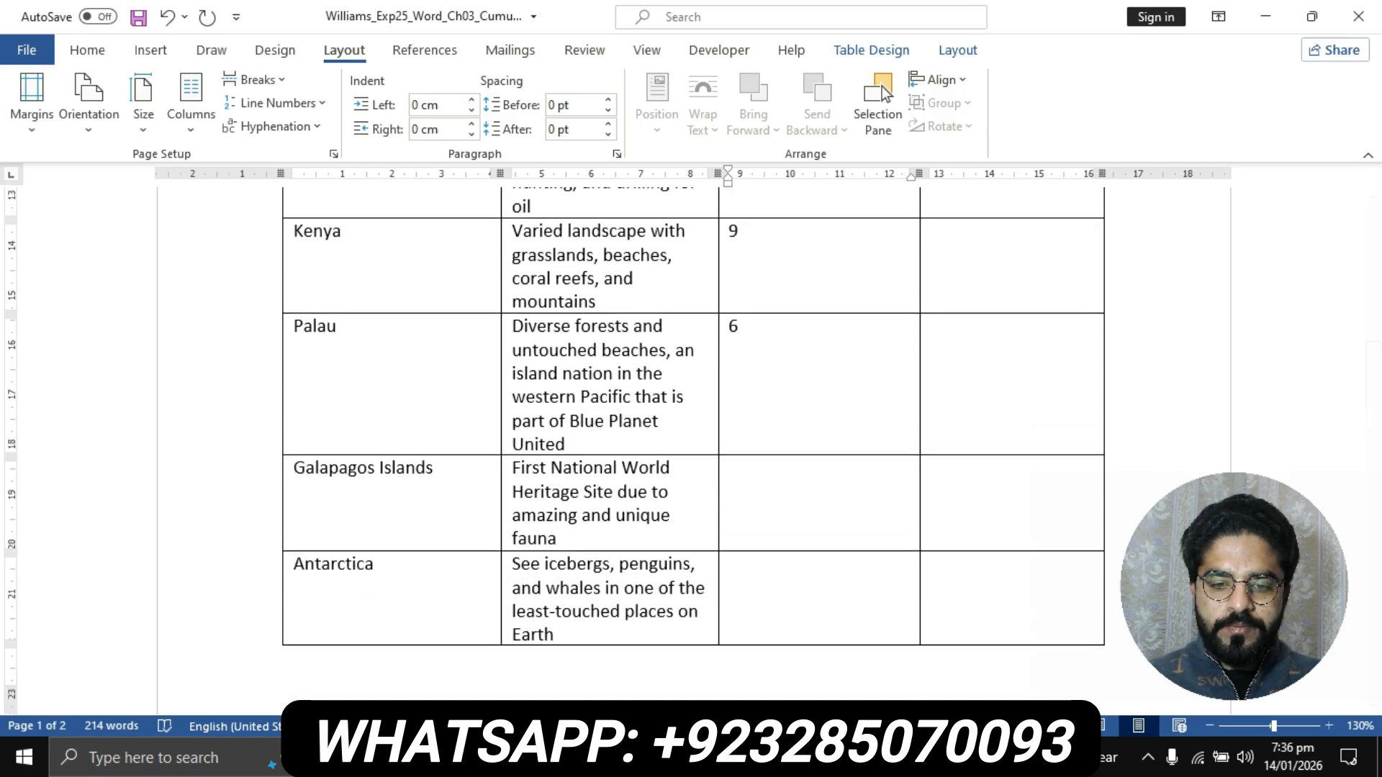
click(613, 758)
click(504, 660)
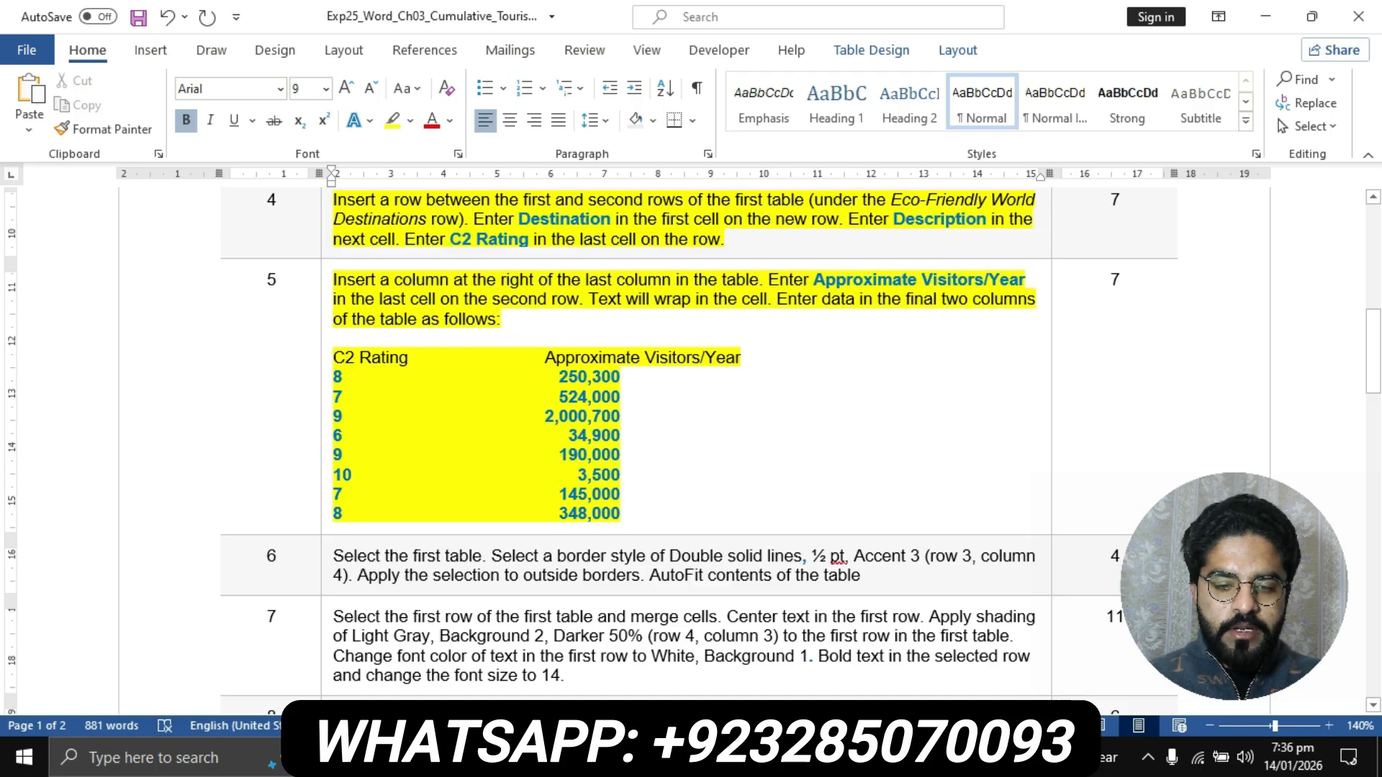
click(613, 758)
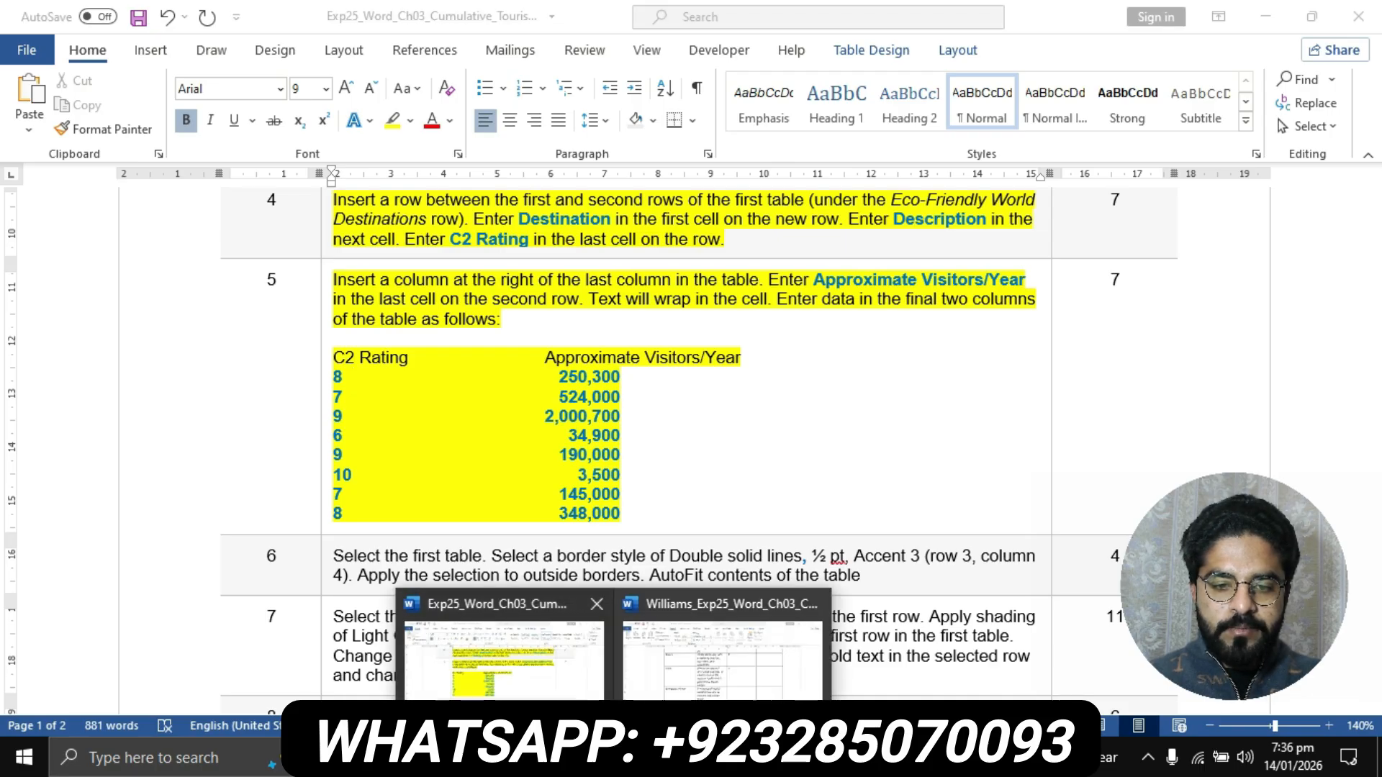
click(722, 661)
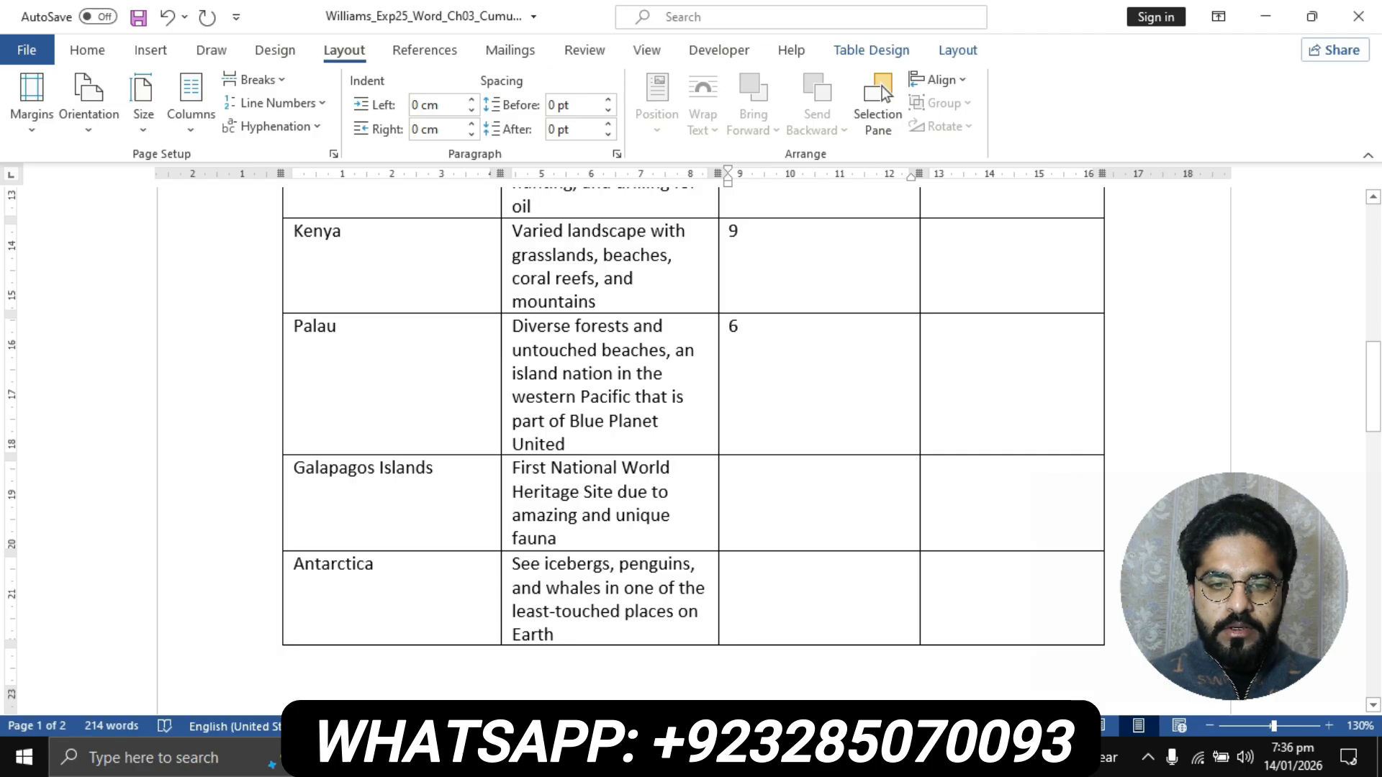
text(9)
key(Down)
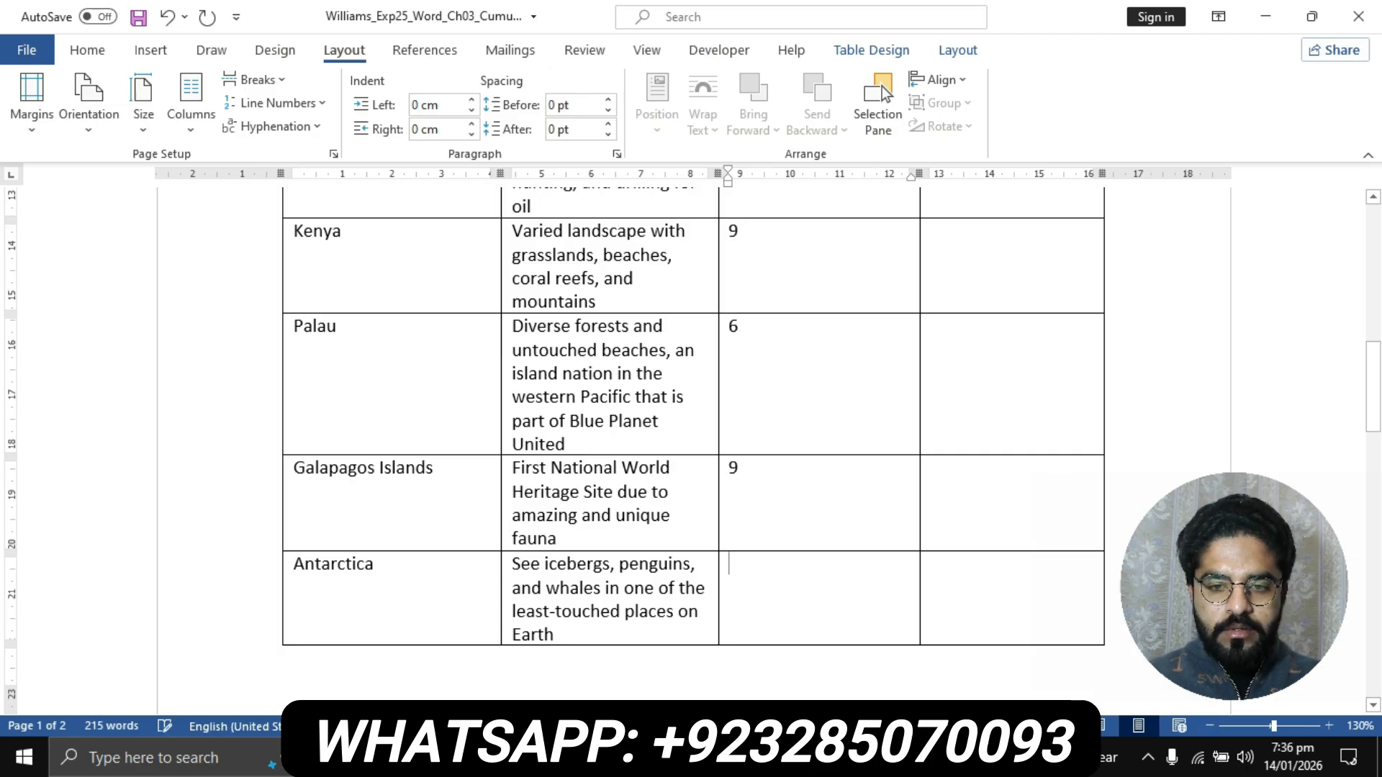
text(10)
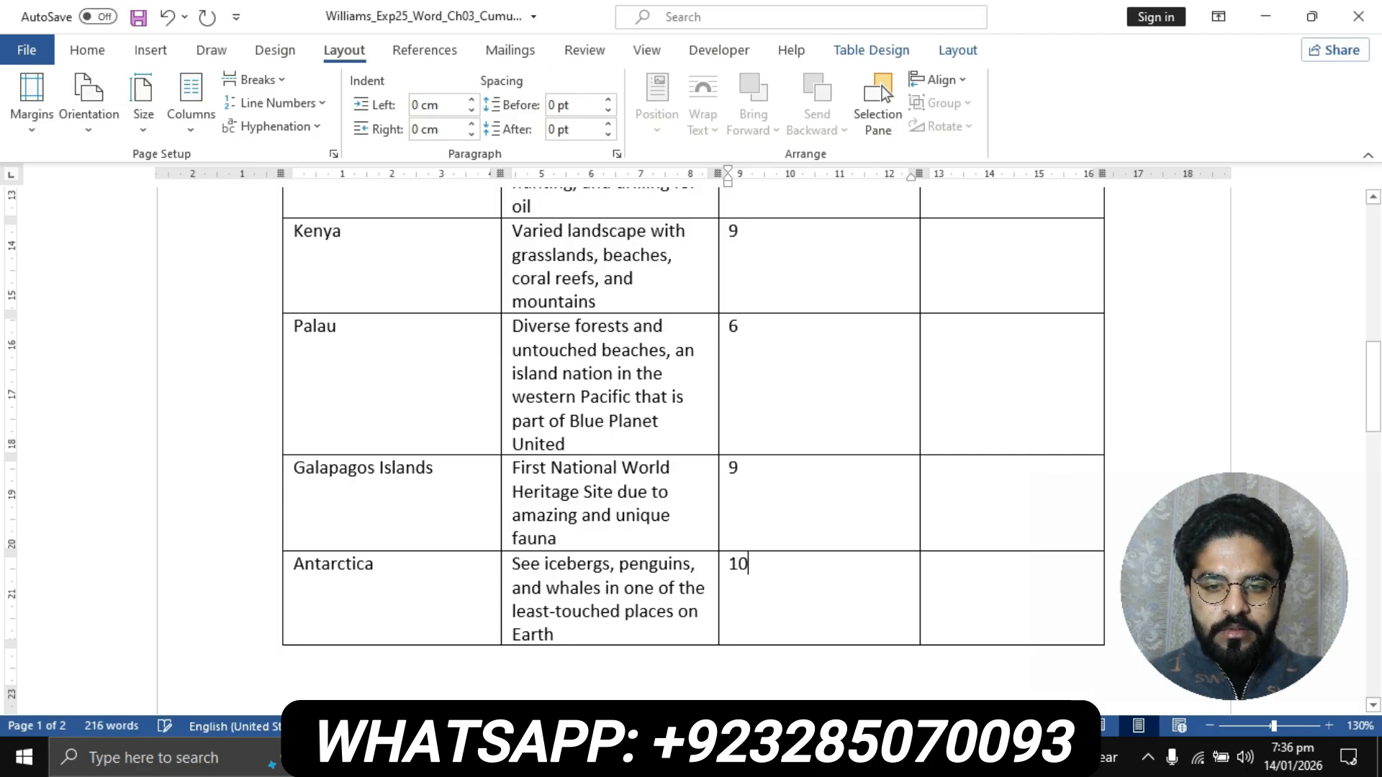
- Enter the C2 ratings 7 for Iceland and 8 for Amazon Rainforest in the flyer table
scroll(692, 418, down, 3)
scroll(691, 443, down, 4)
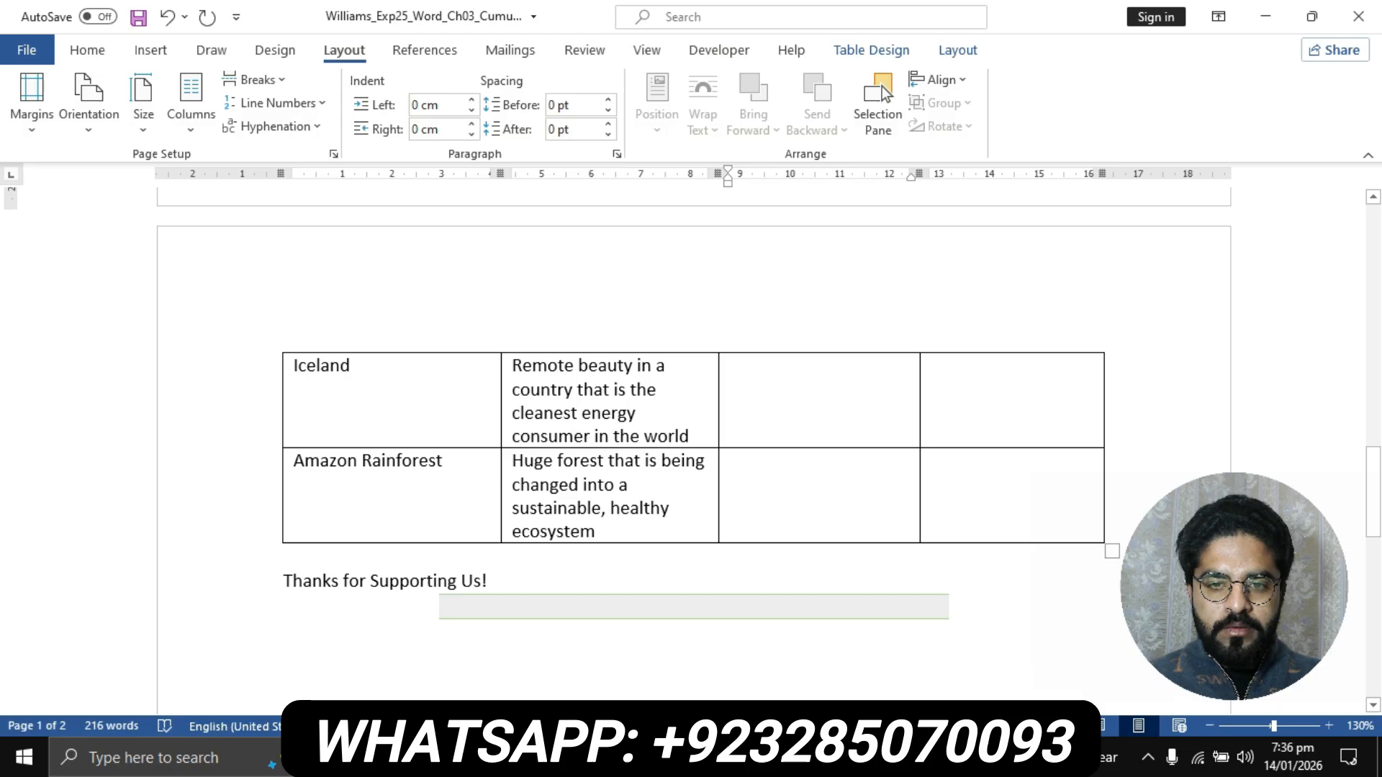
key(Down)
text(7)
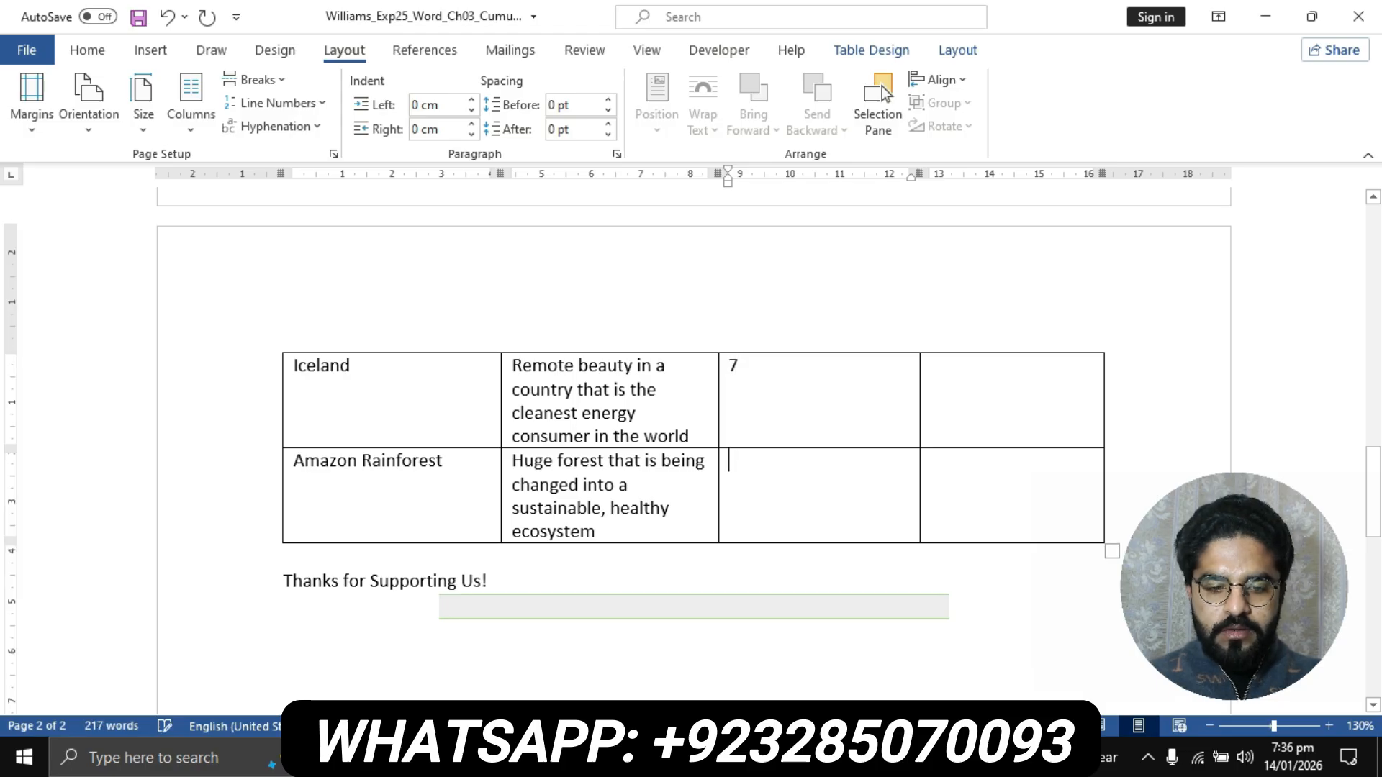
text(8)
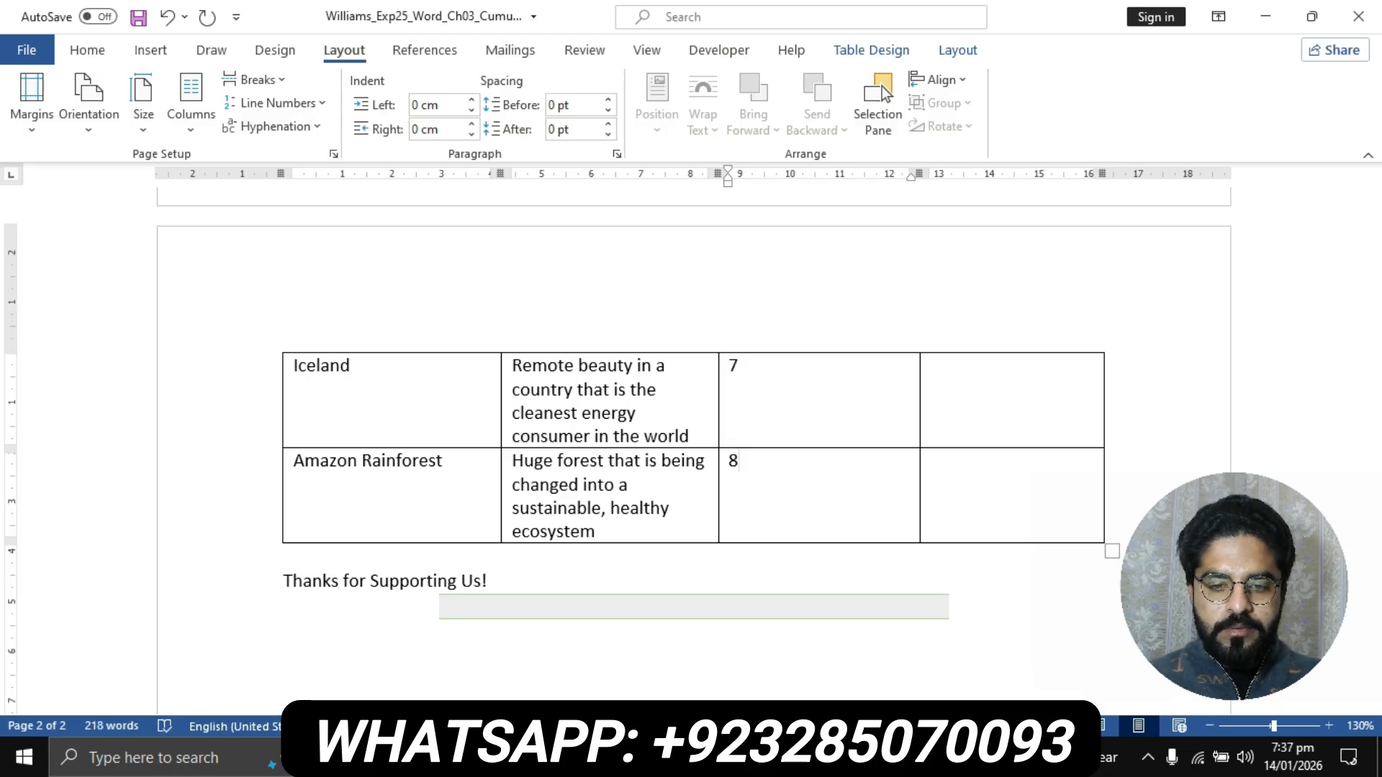
- Copy the visitor figure 250,300 from step 5 of the instructions document into Costa Rica's Approximate Visitors/Years cell in the flyer
click(617, 758)
click(516, 702)
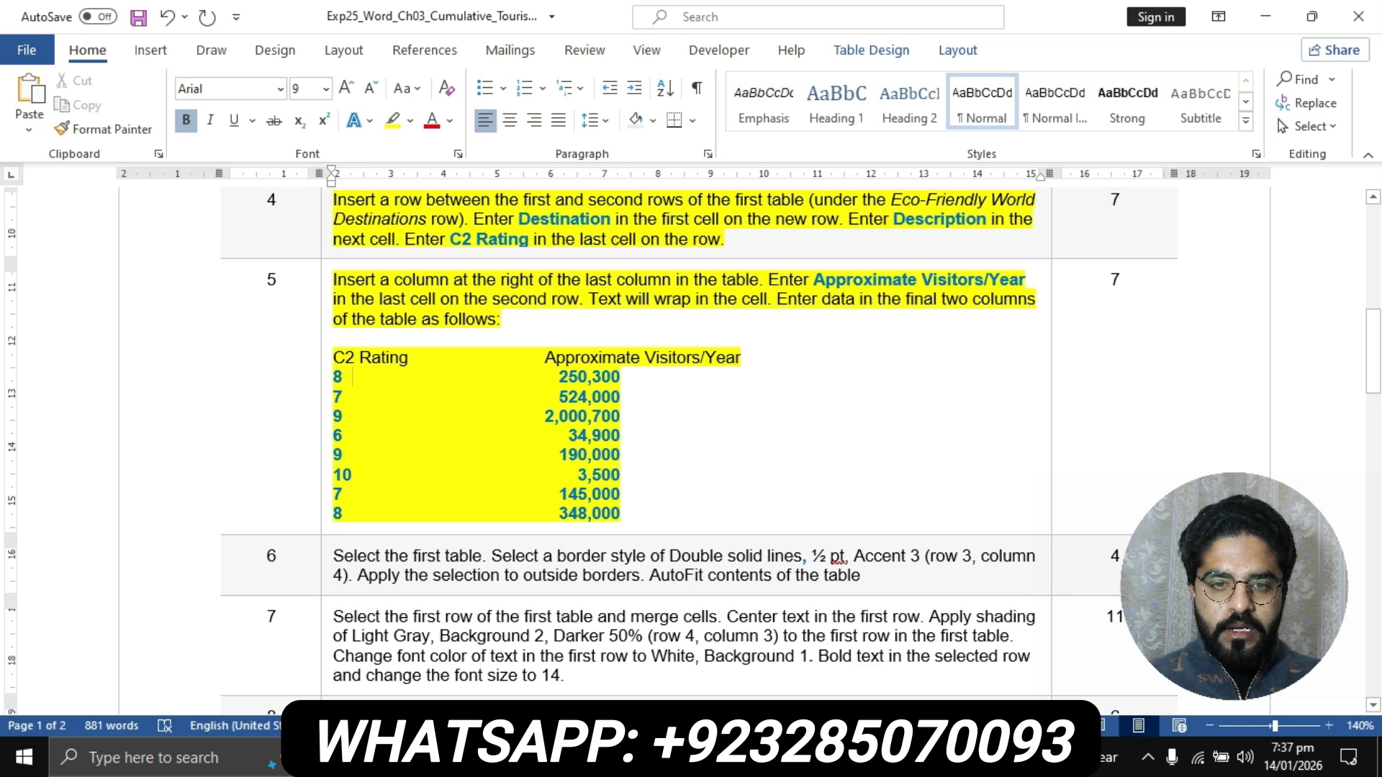
drag(559, 376, 620, 376)
key(ctrl+c)
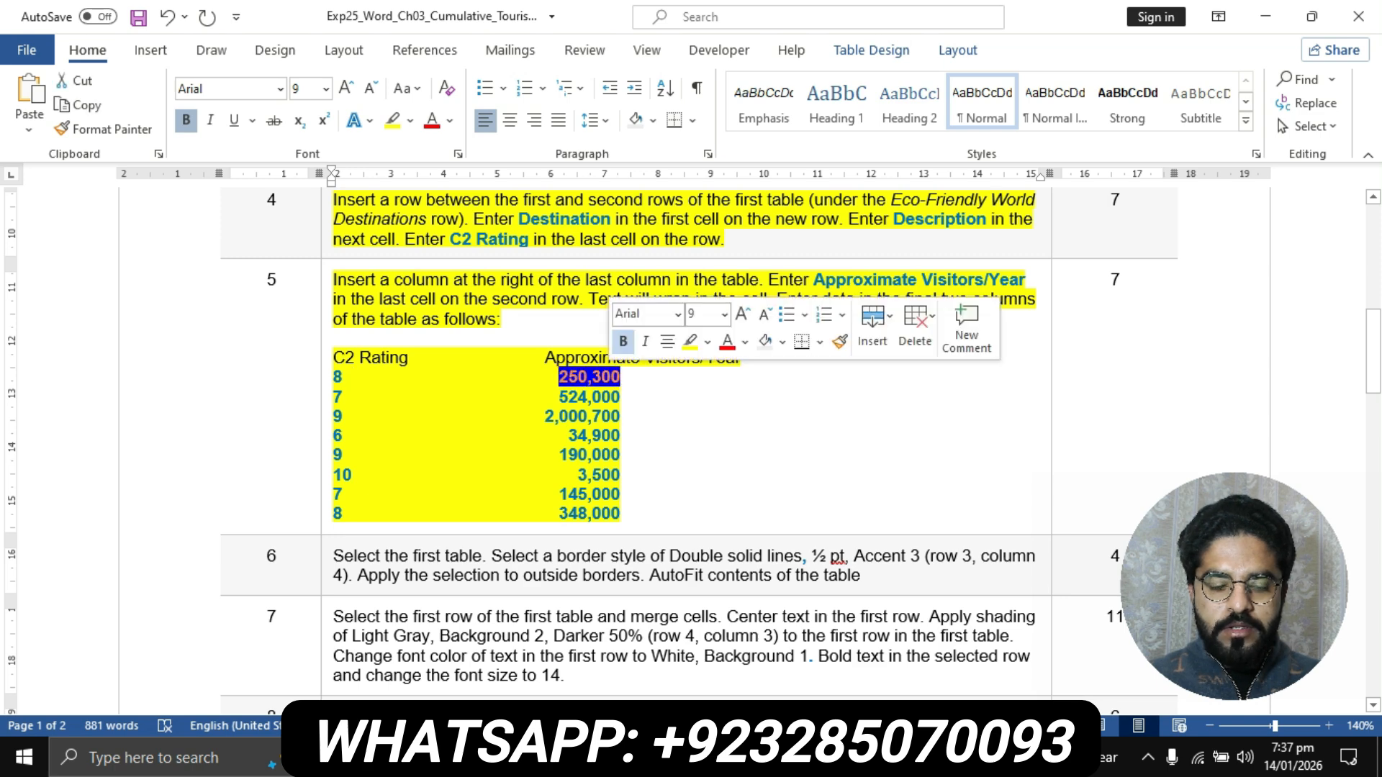
click(615, 757)
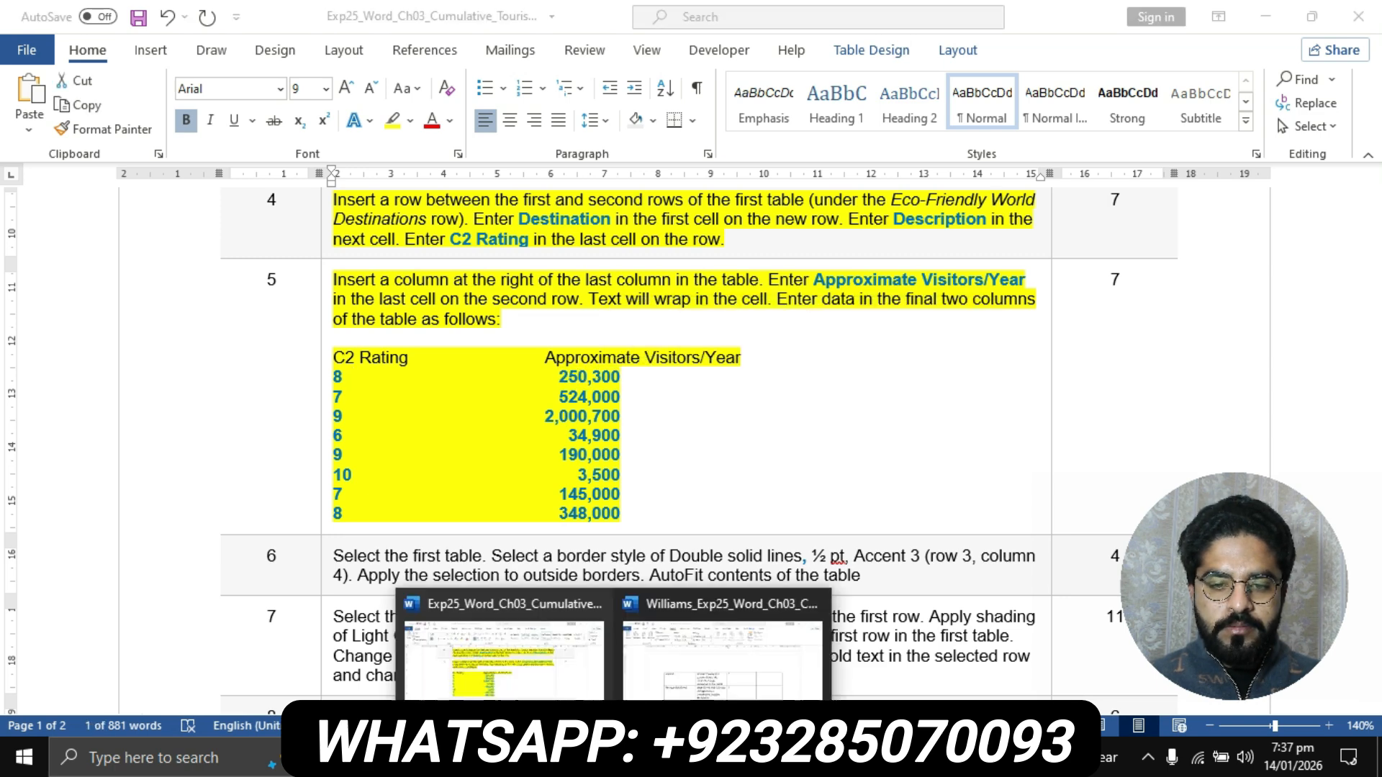
click(688, 710)
scroll(694, 446, up, 18)
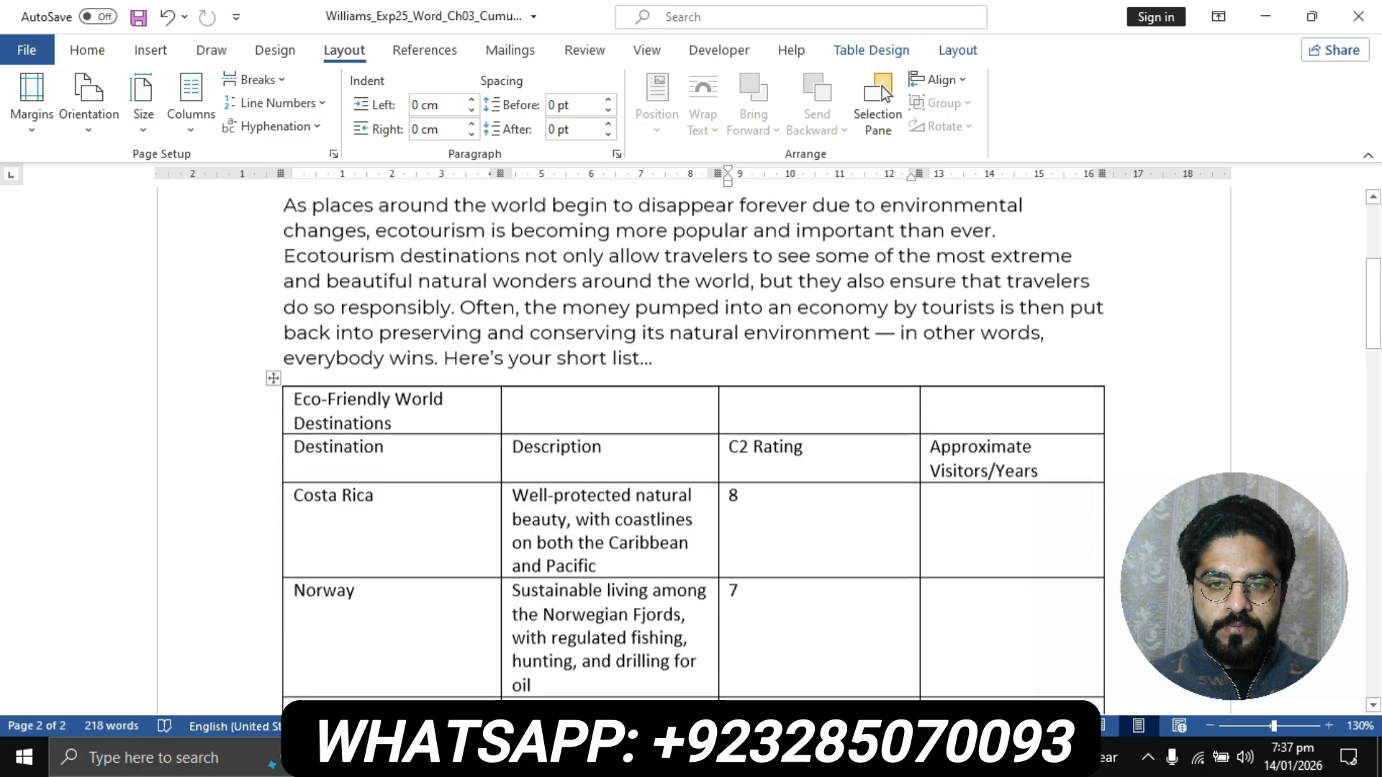
scroll(694, 447, down, 4)
click(958, 503)
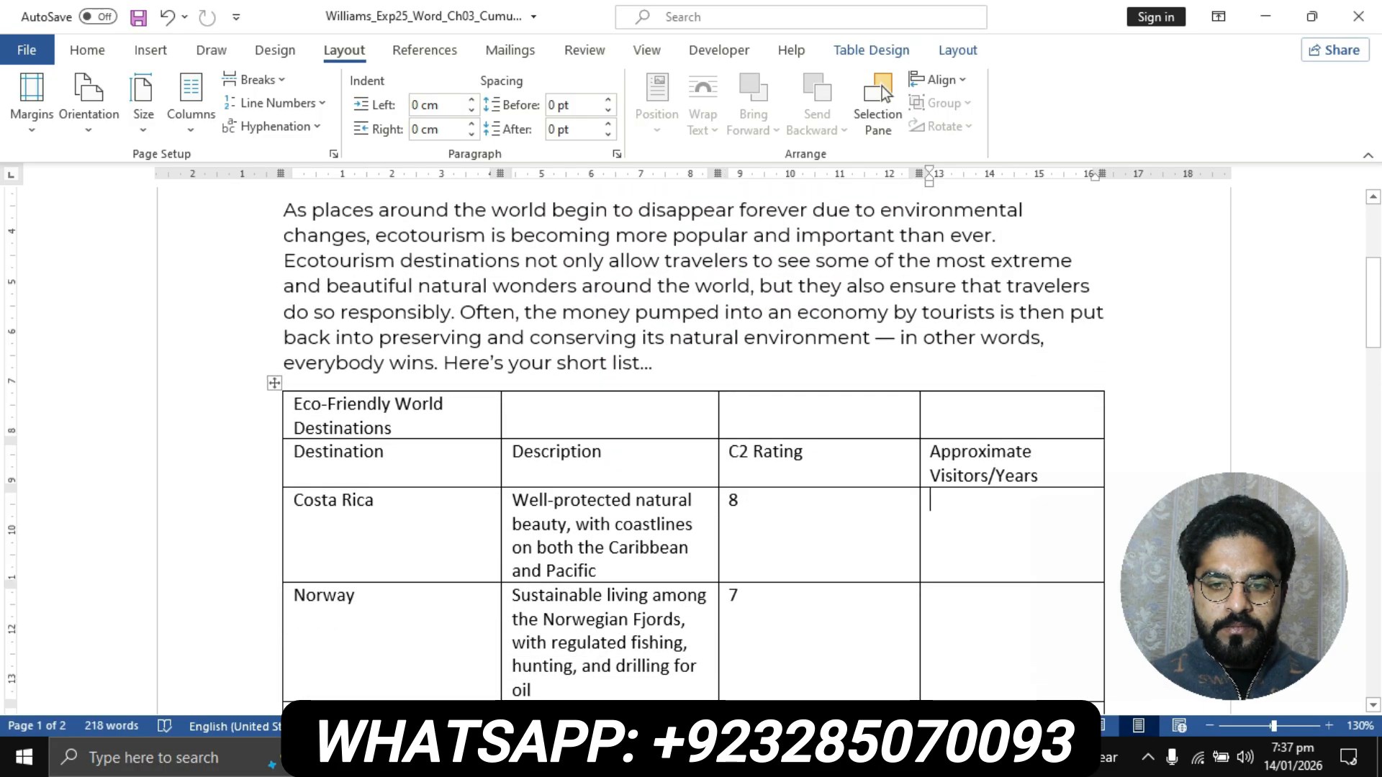
key(ctrl+v)
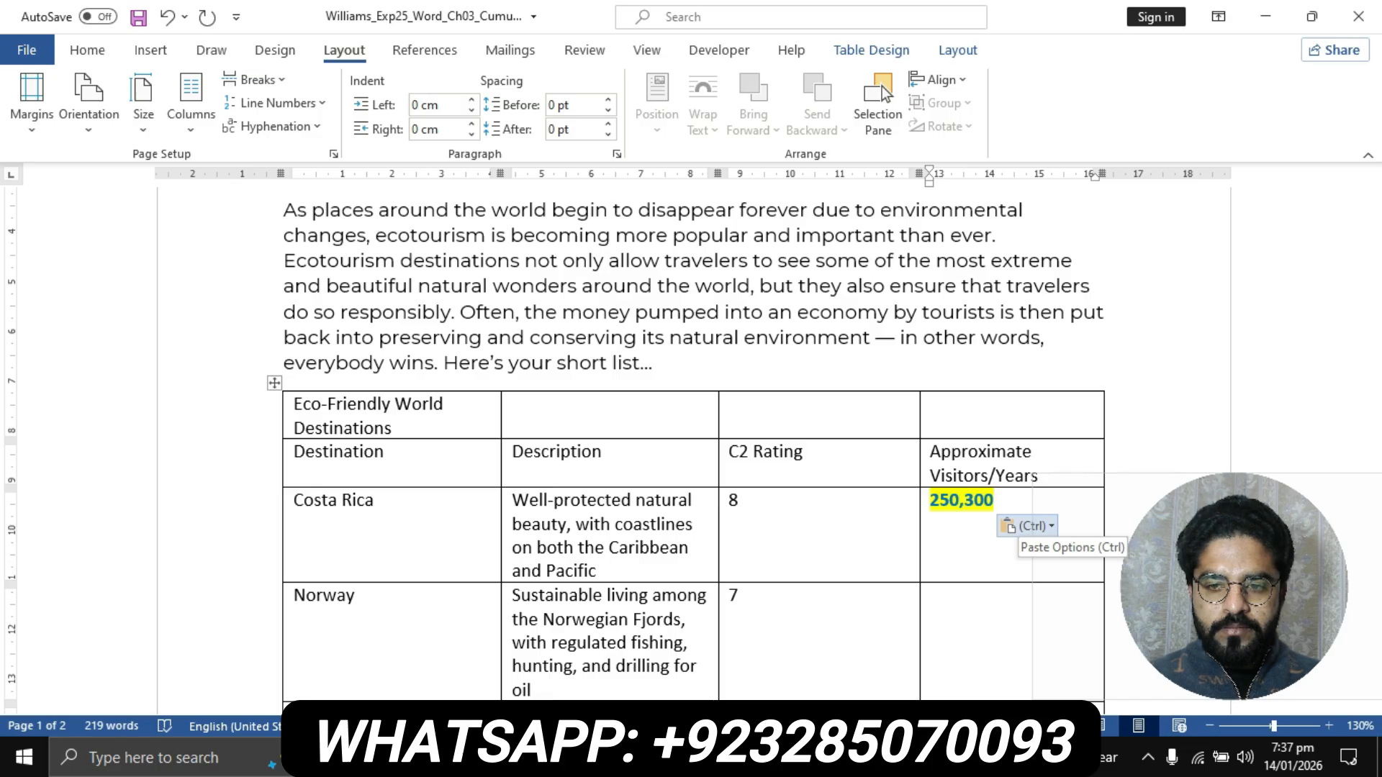
key(alt+Tab)
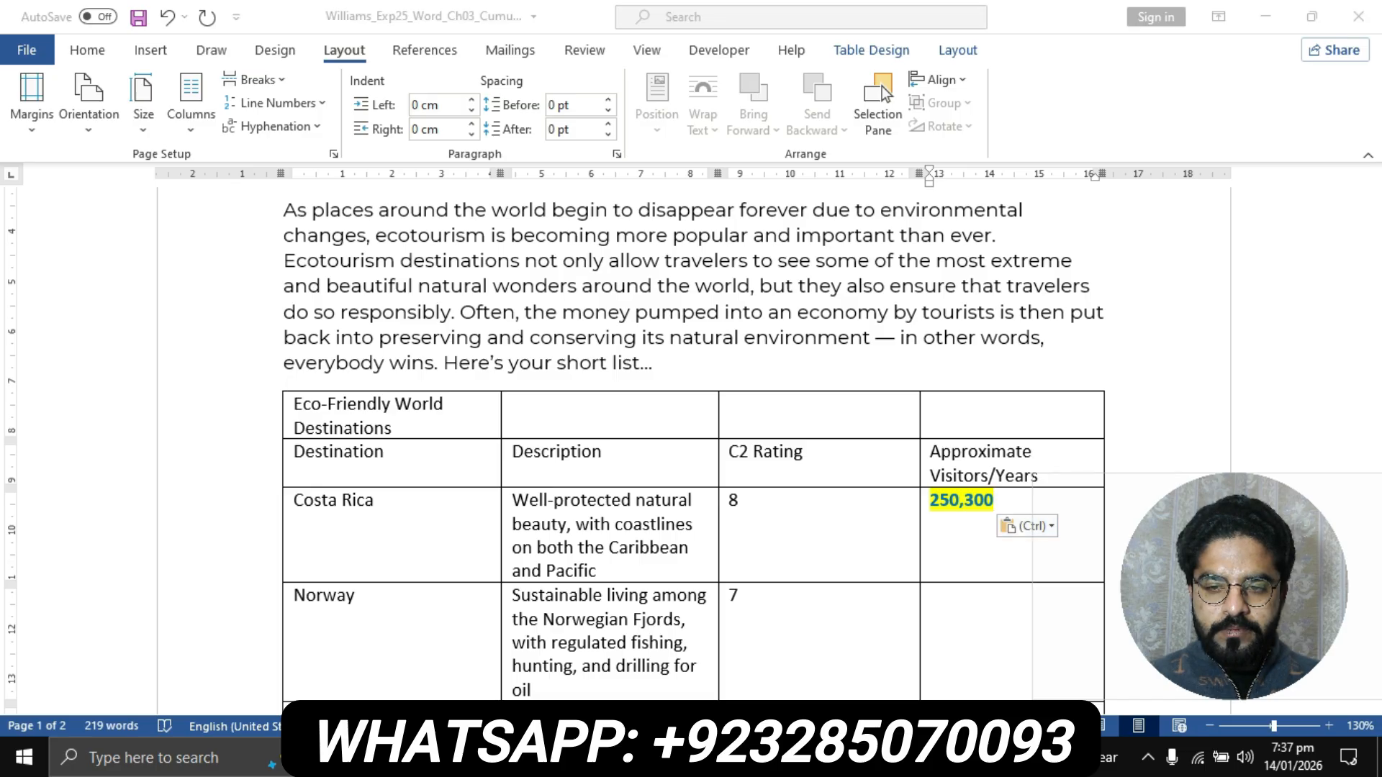
key(alt+Tab)
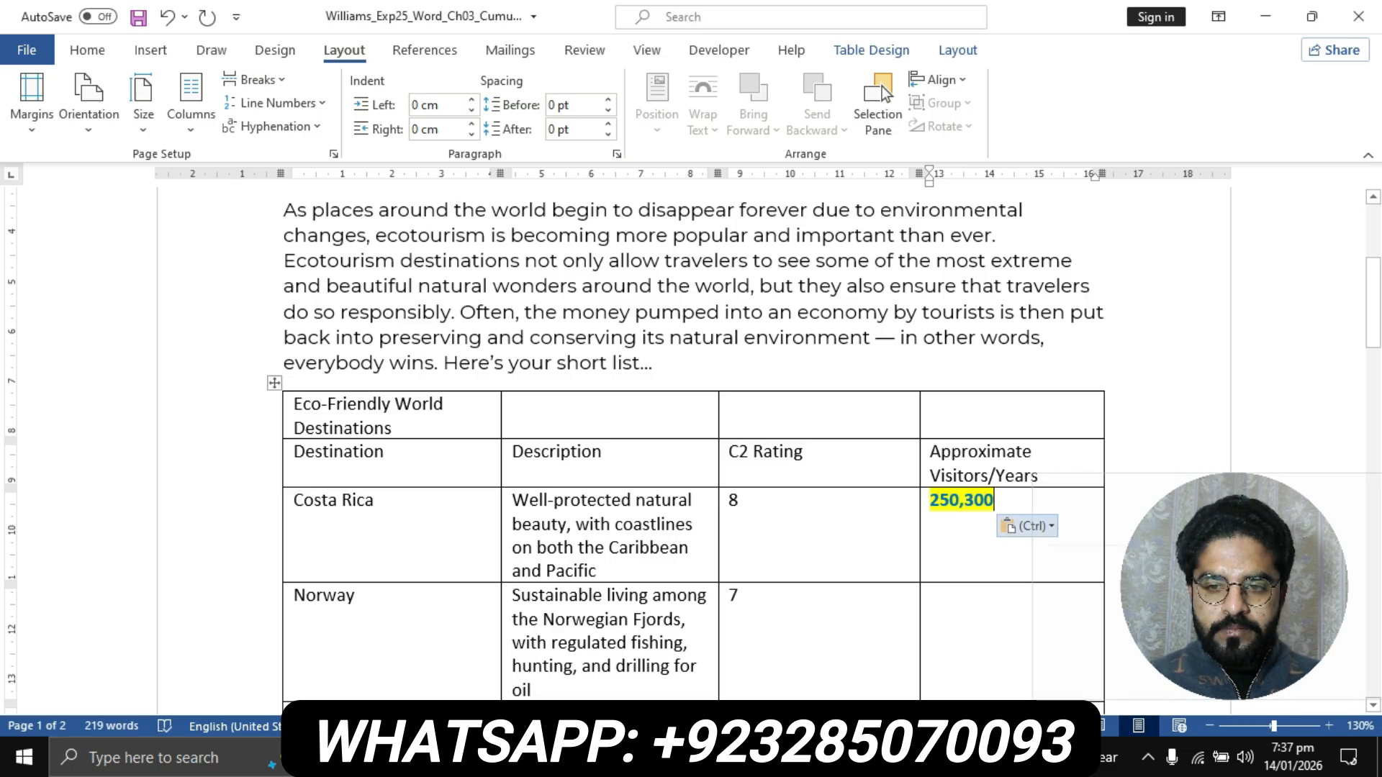
key(alt+Tab)
key(alt+Tab)
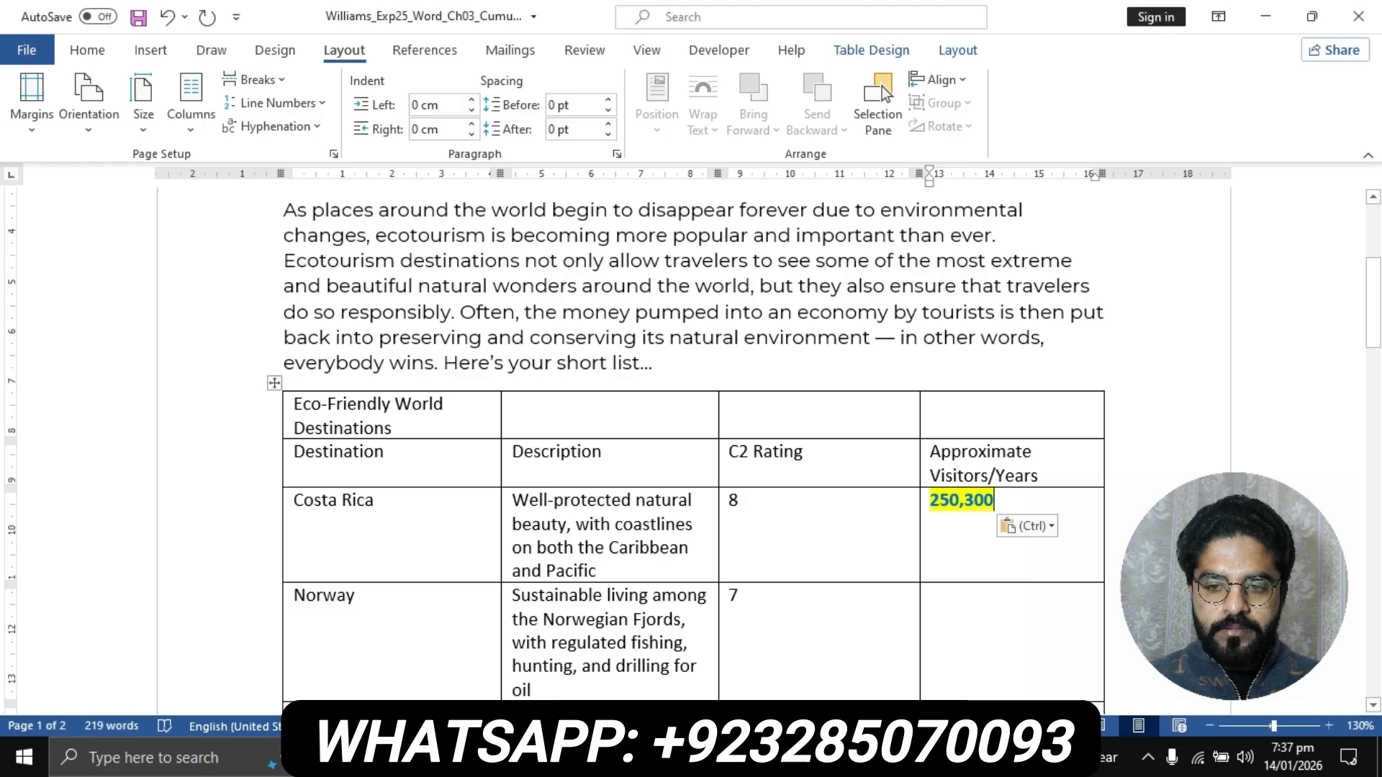
- Clear all formatting from the pasted 250,300 in the Costa Rica row and remove its yellow highlight
key(shift+Home)
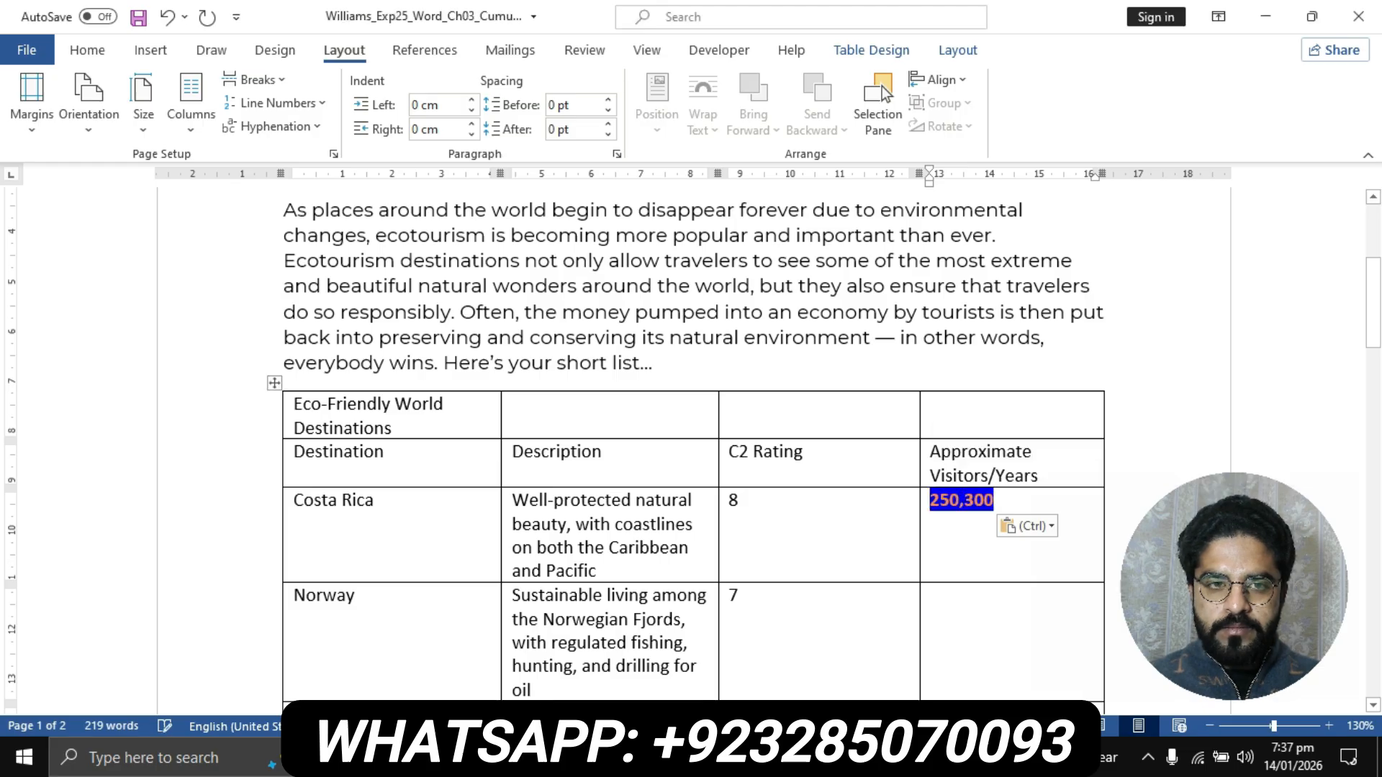
click(87, 49)
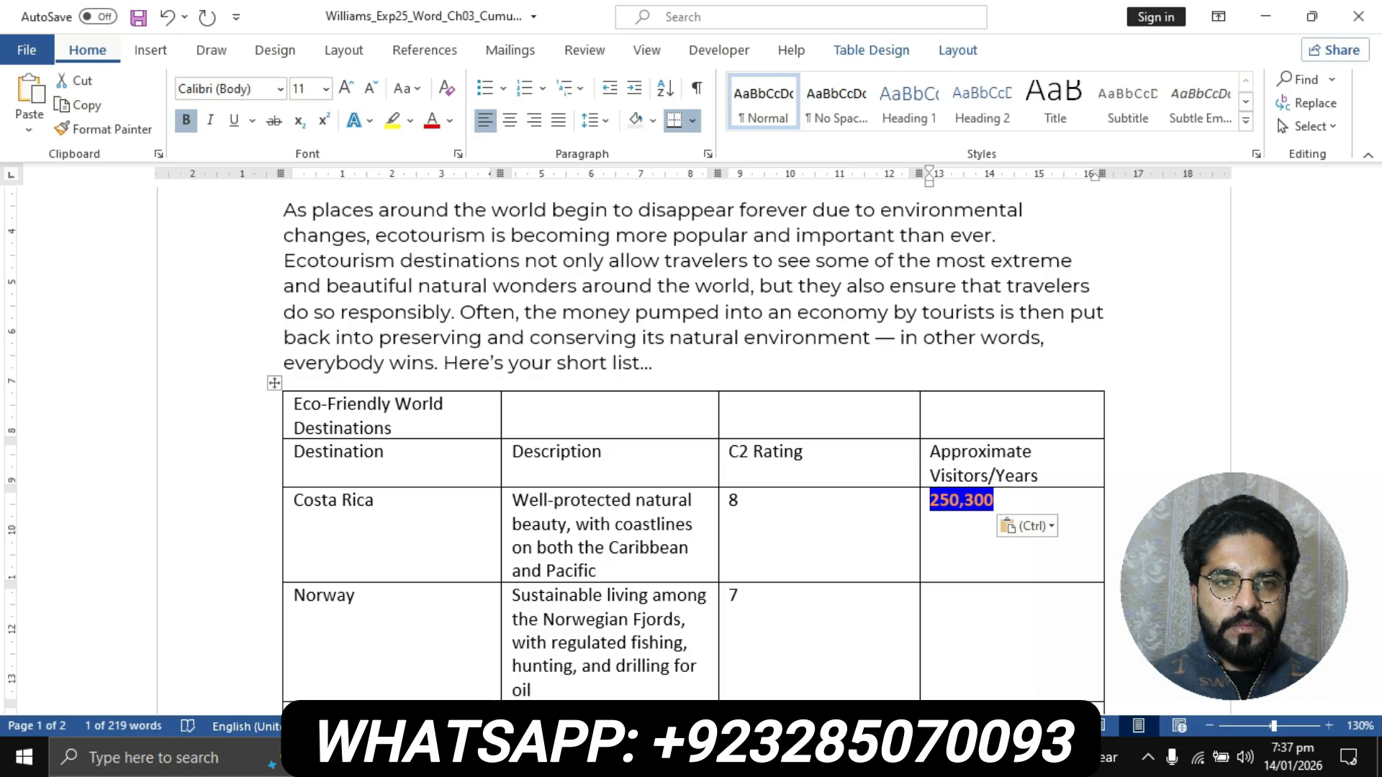
click(446, 88)
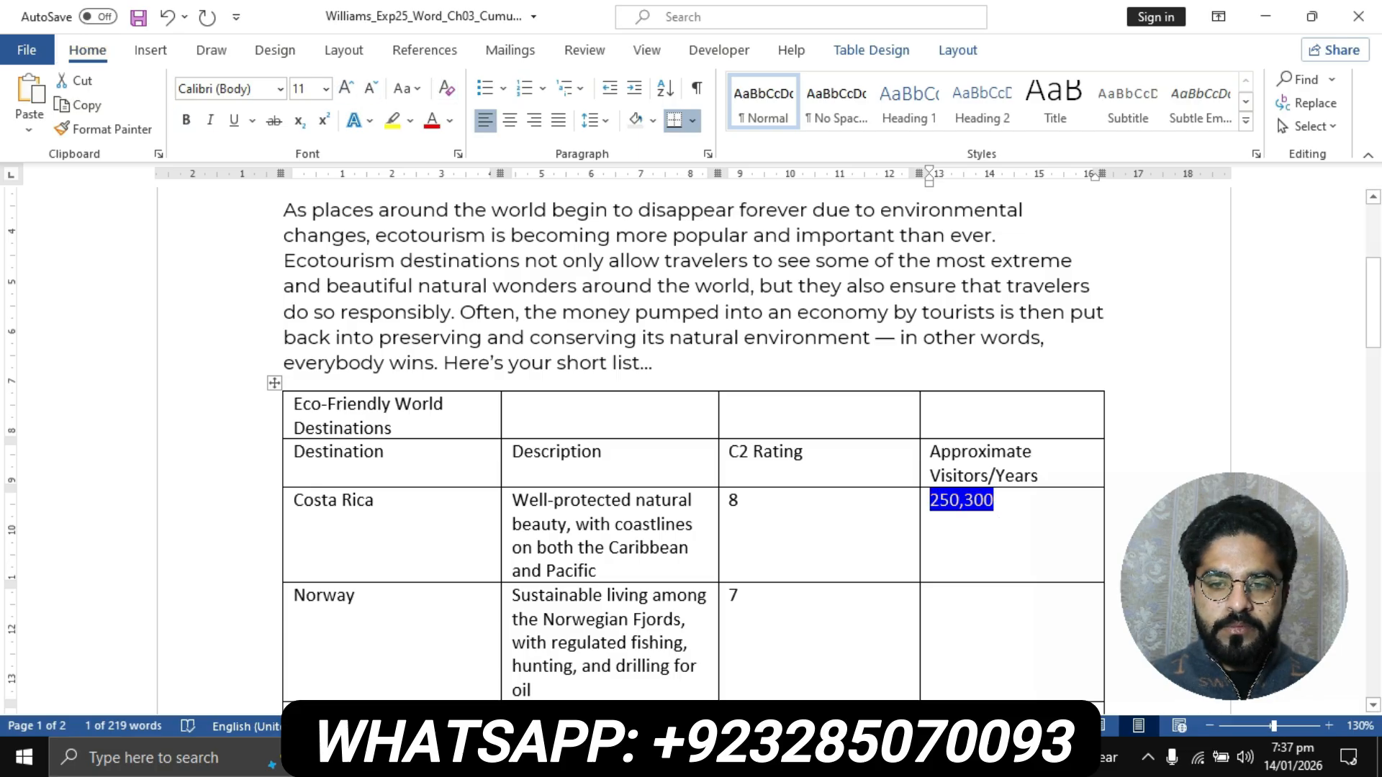
click(974, 500)
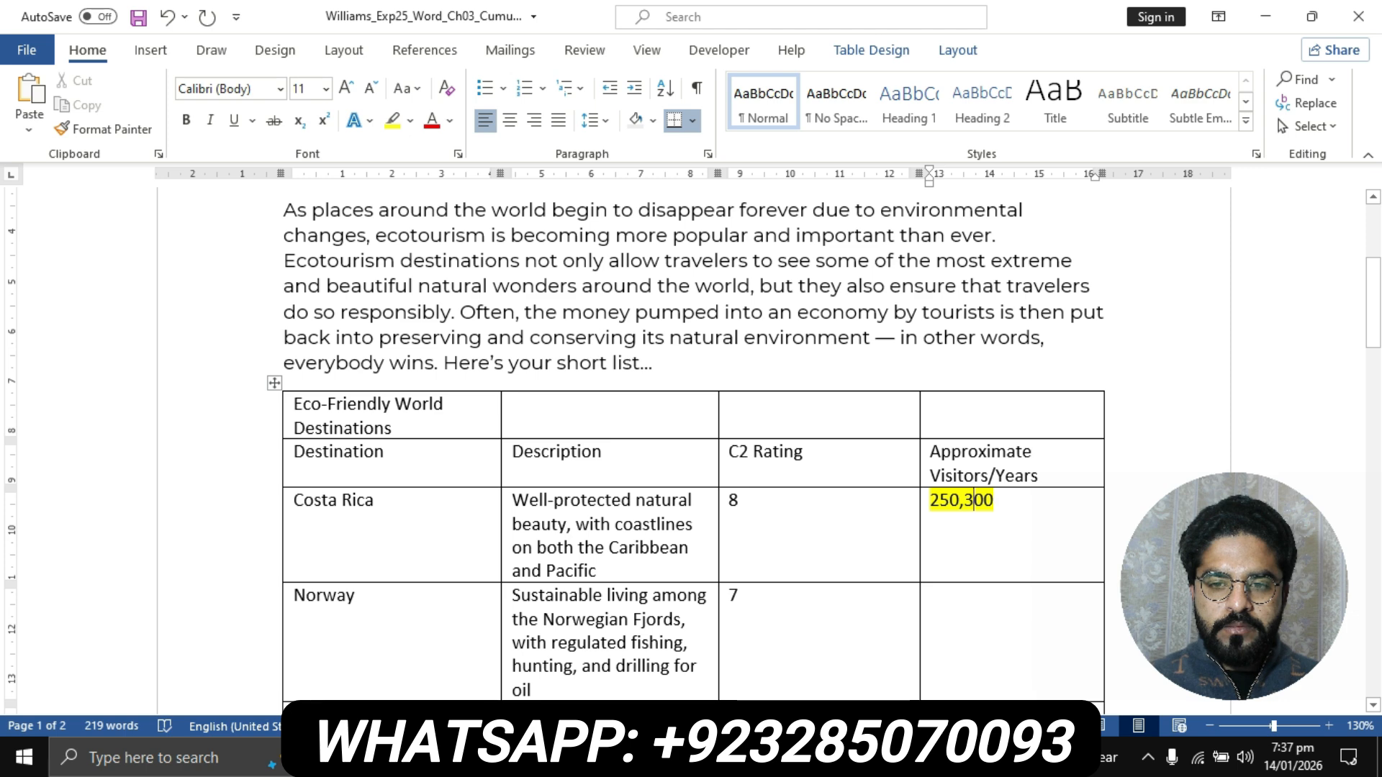
drag(975, 500, 1005, 501)
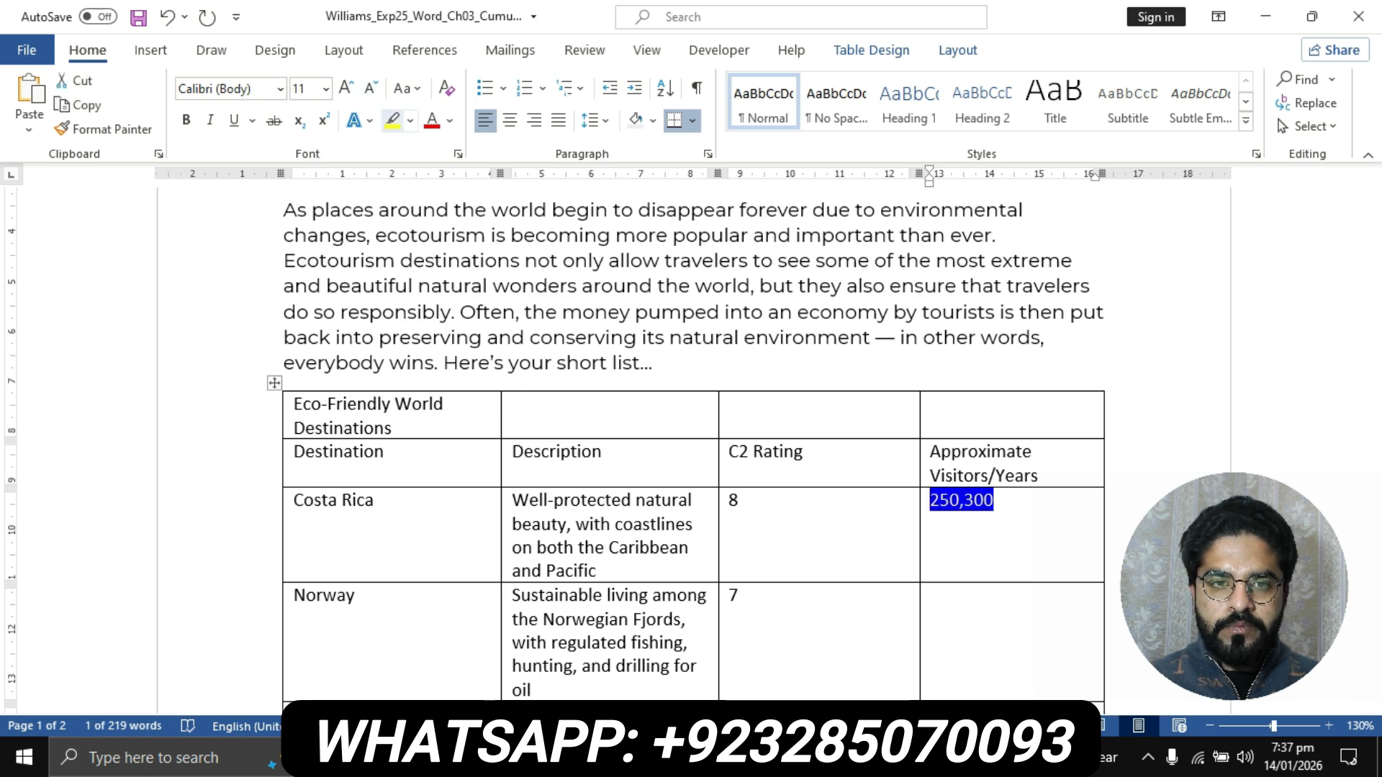
click(410, 120)
click(432, 242)
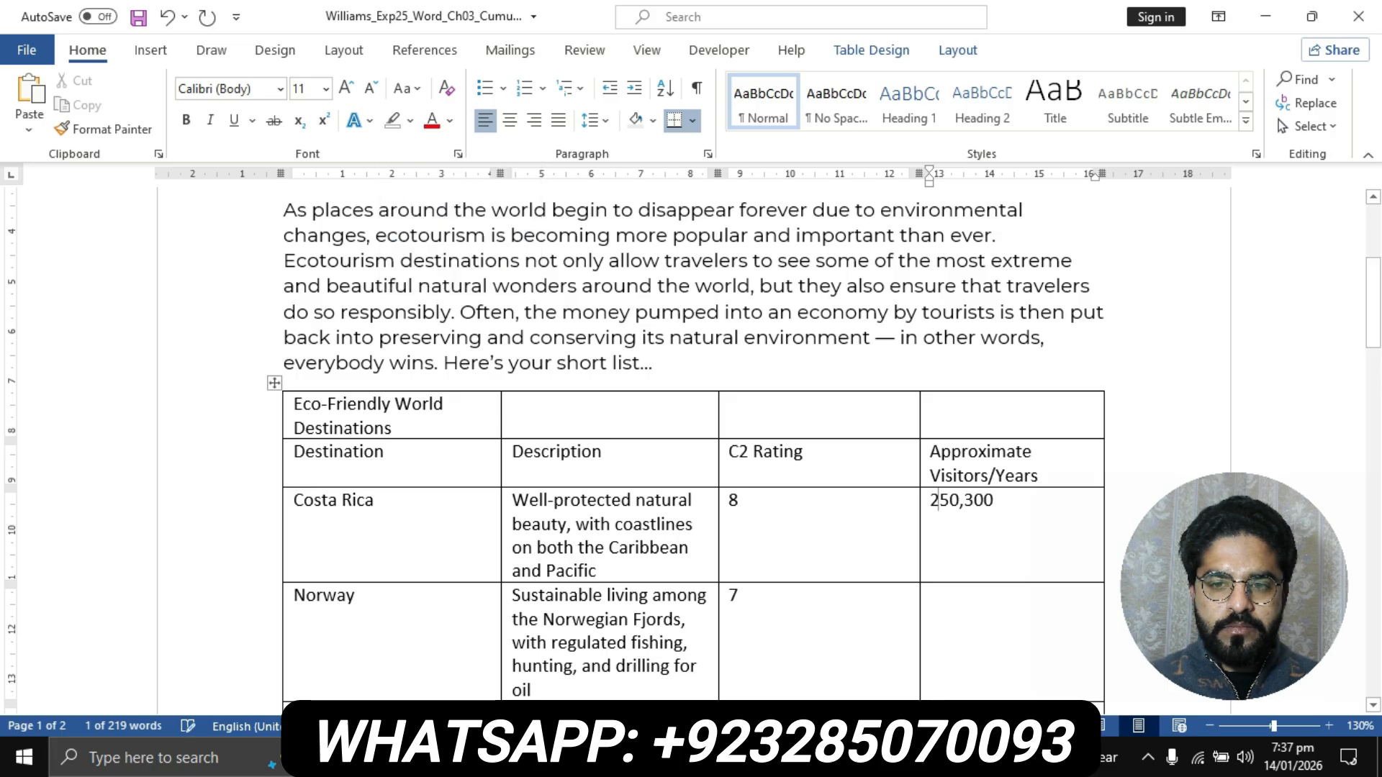
click(936, 500)
- Copy 524,000 from step 5's data list in the instructions document into Norway's visitors cell in the flyer, keeping text only
scroll(935, 501, down, 3)
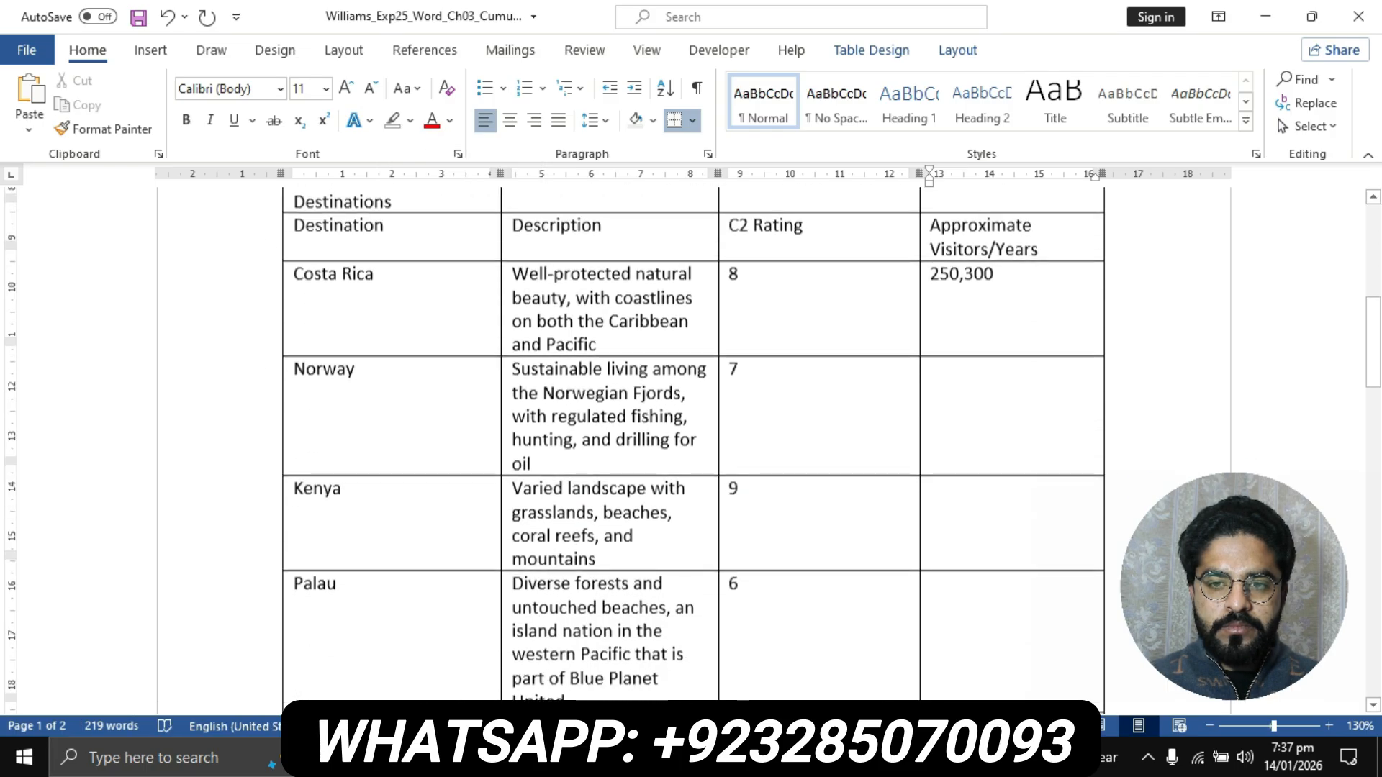
click(613, 758)
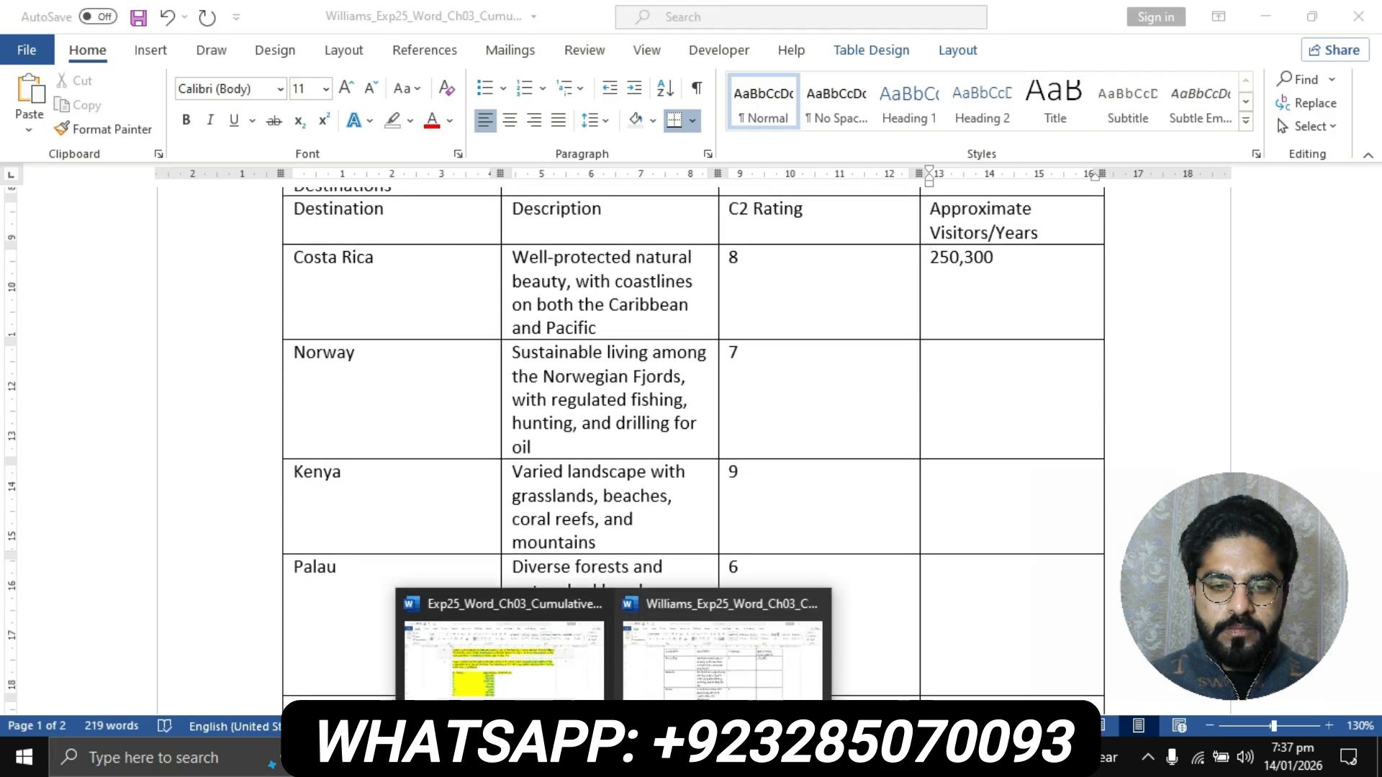
click(504, 659)
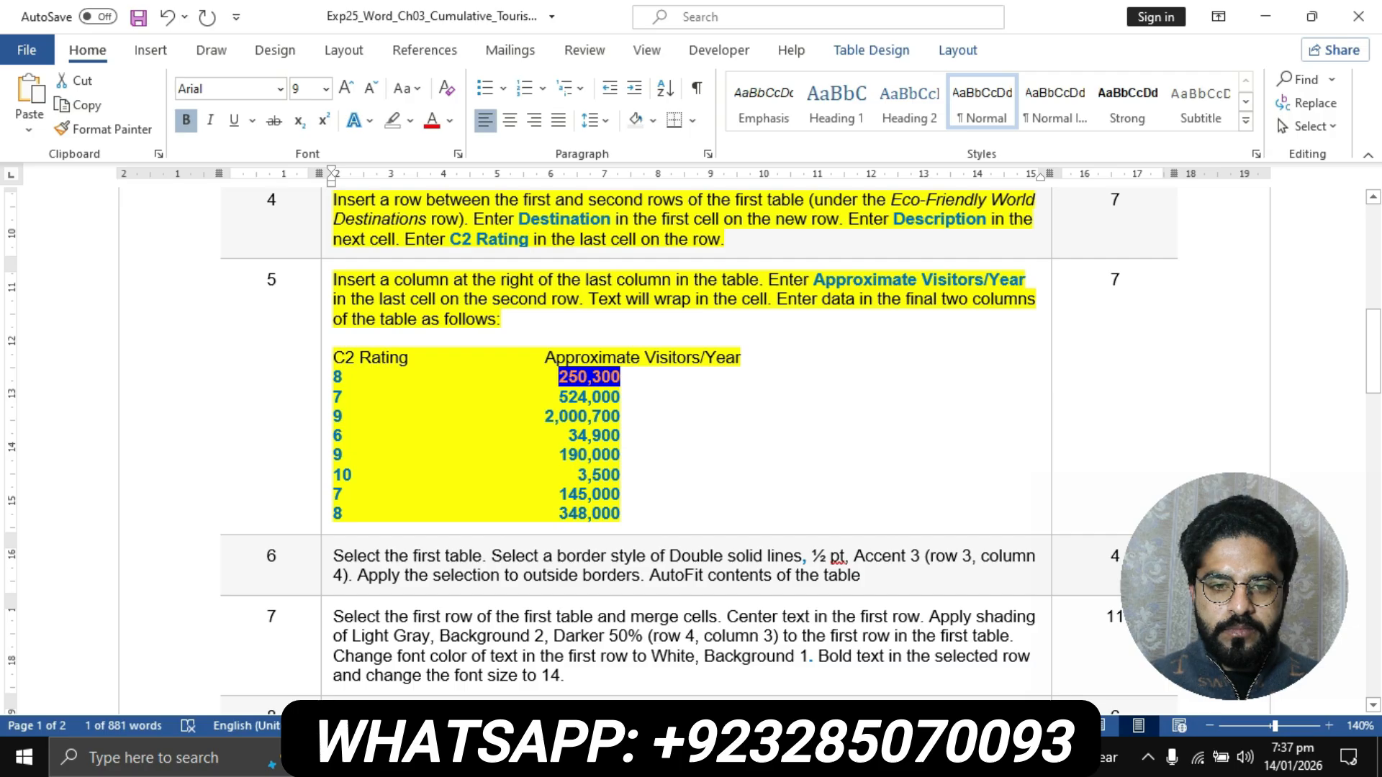
drag(559, 397, 620, 398)
key(ctrl+c)
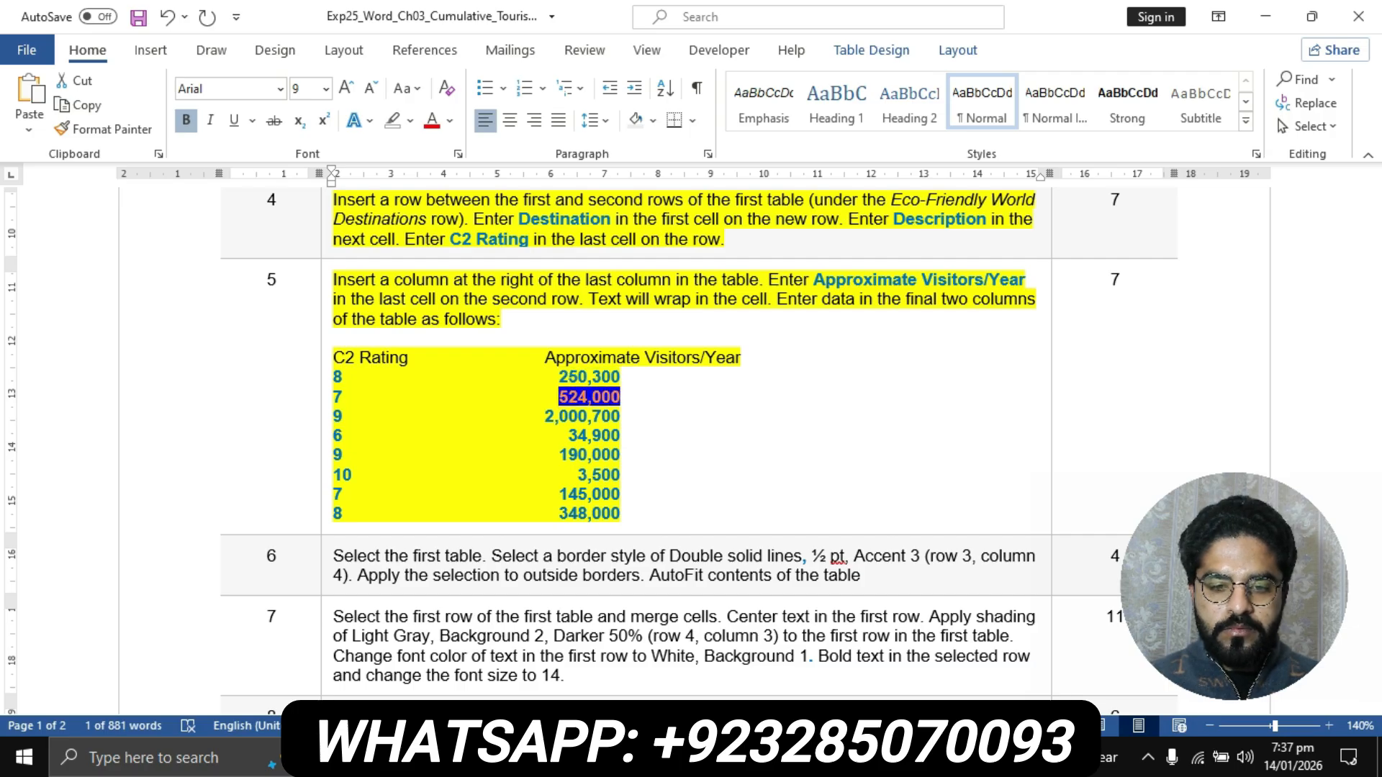
click(613, 758)
click(722, 641)
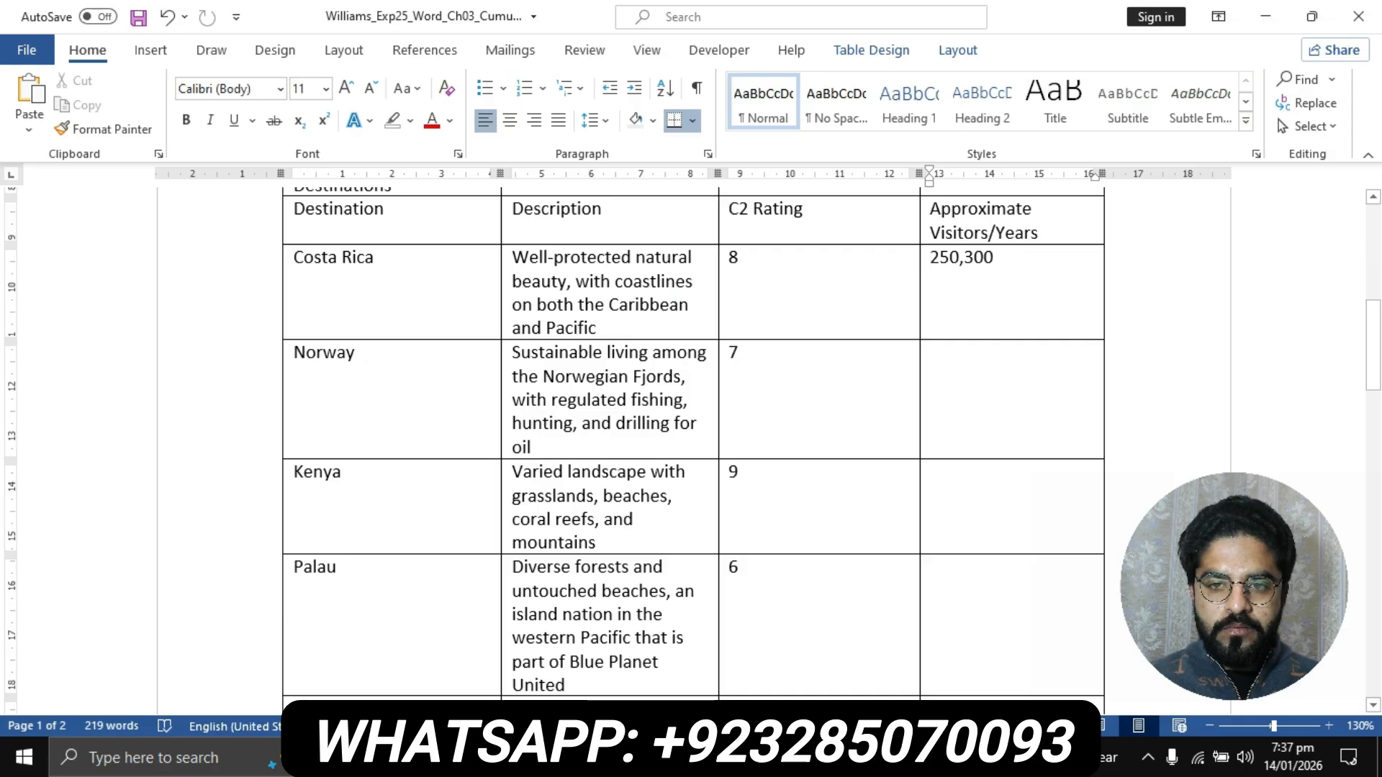
click(931, 352)
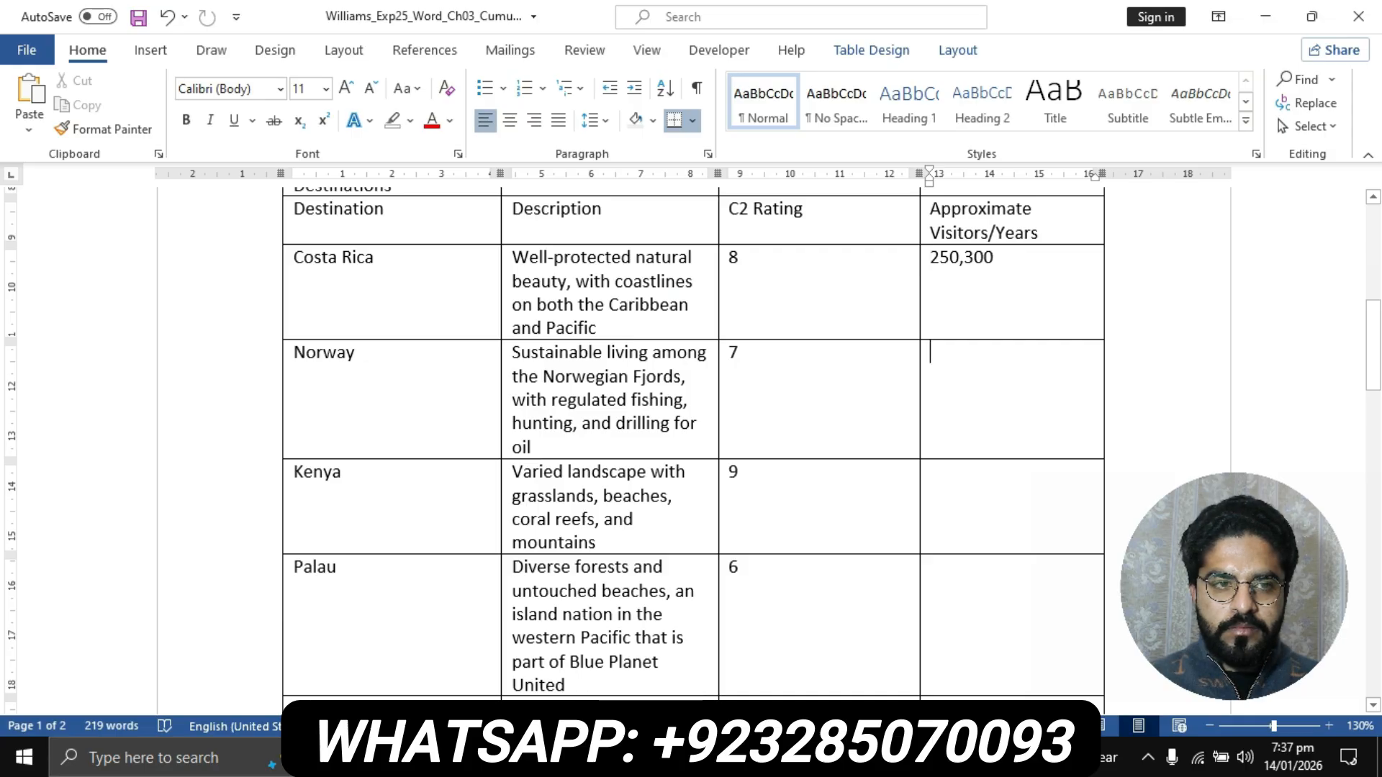
click(29, 124)
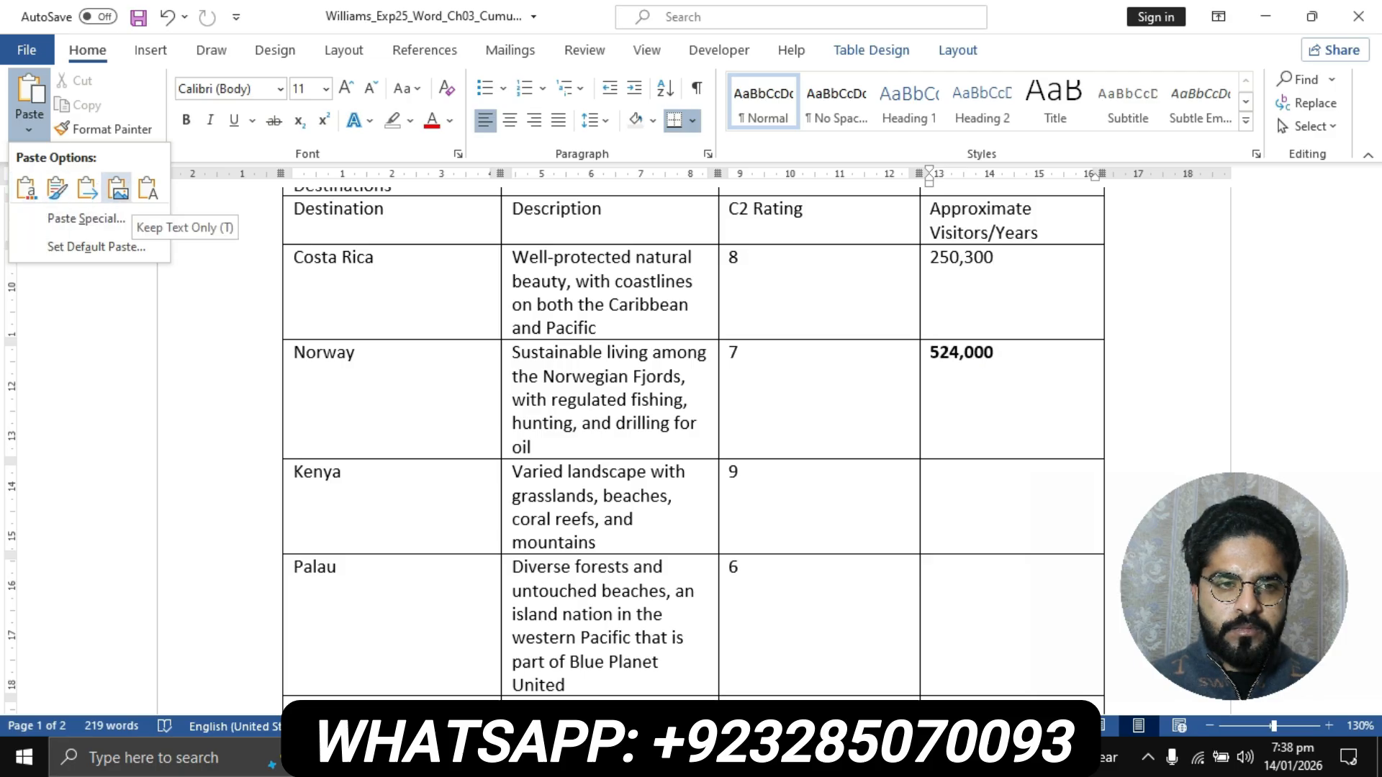
click(148, 188)
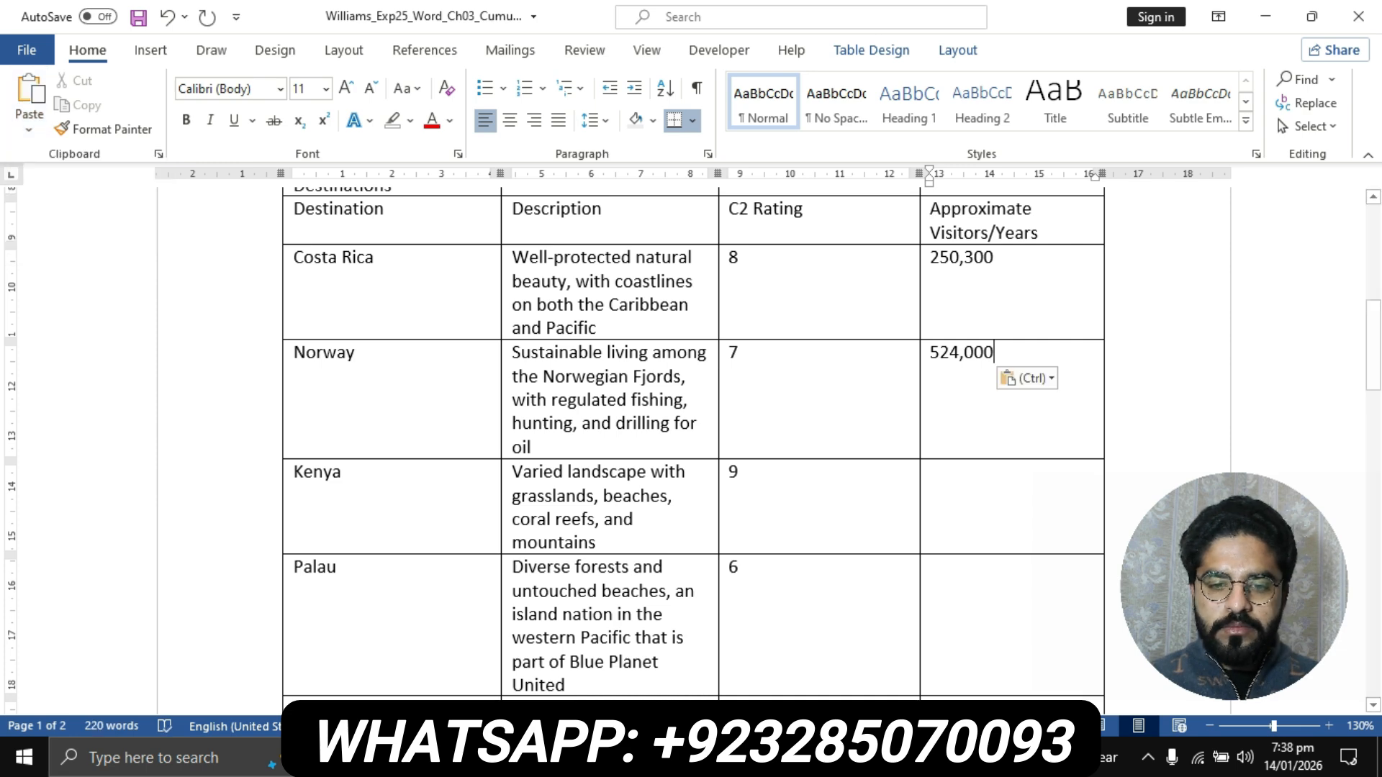
- Copy 2,000,700 from step 5's data list in the instructions document into Kenya's visitors cell in the flyer, keeping text only
mouse_move(614, 760)
click(504, 644)
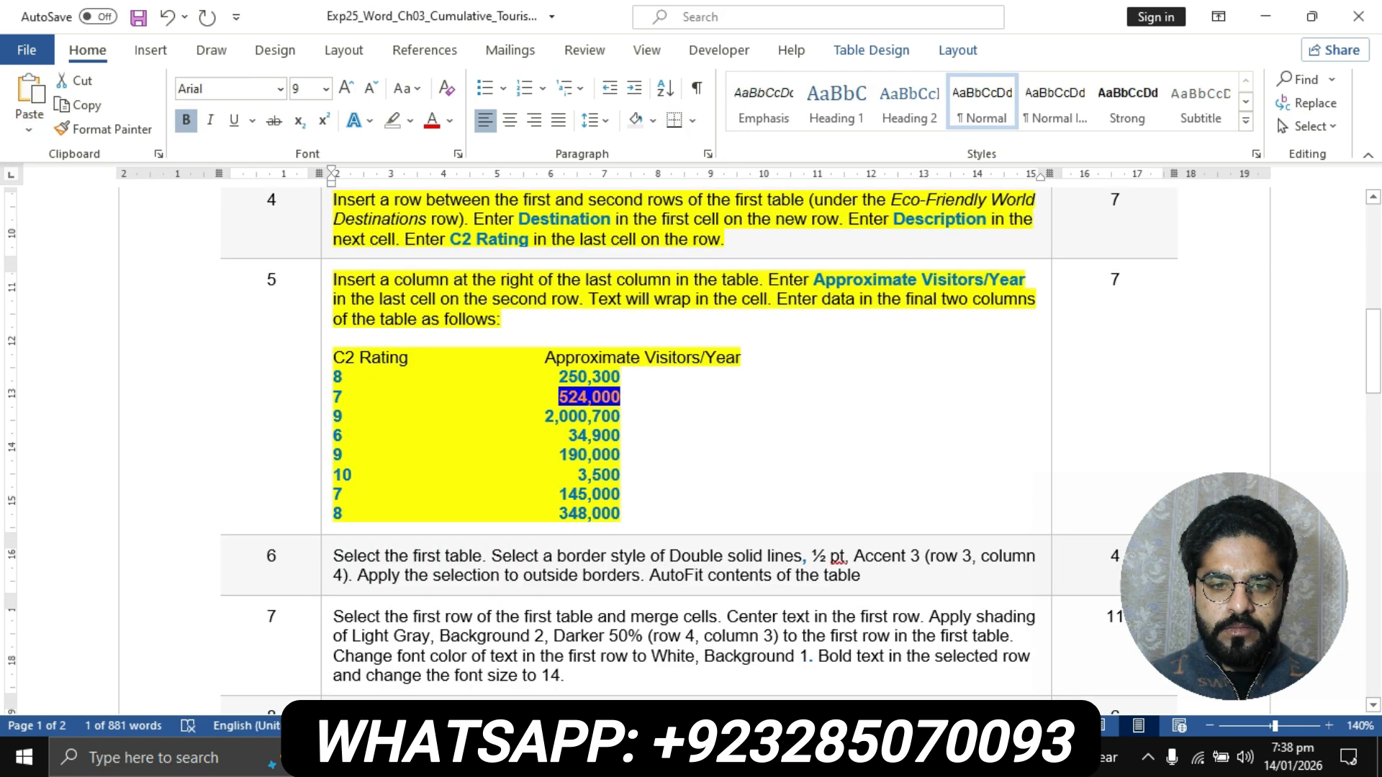
drag(545, 416, 620, 417)
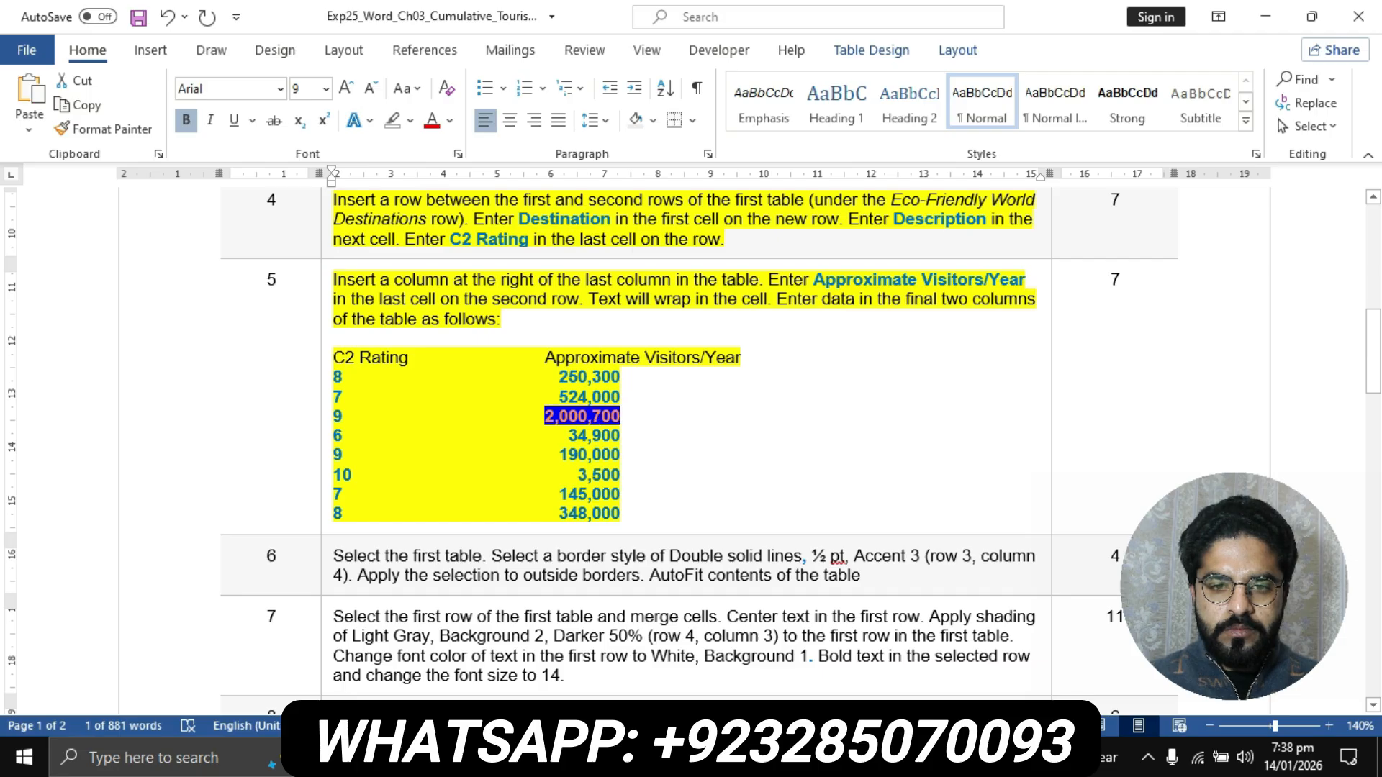
key(ctrl+c)
click(616, 760)
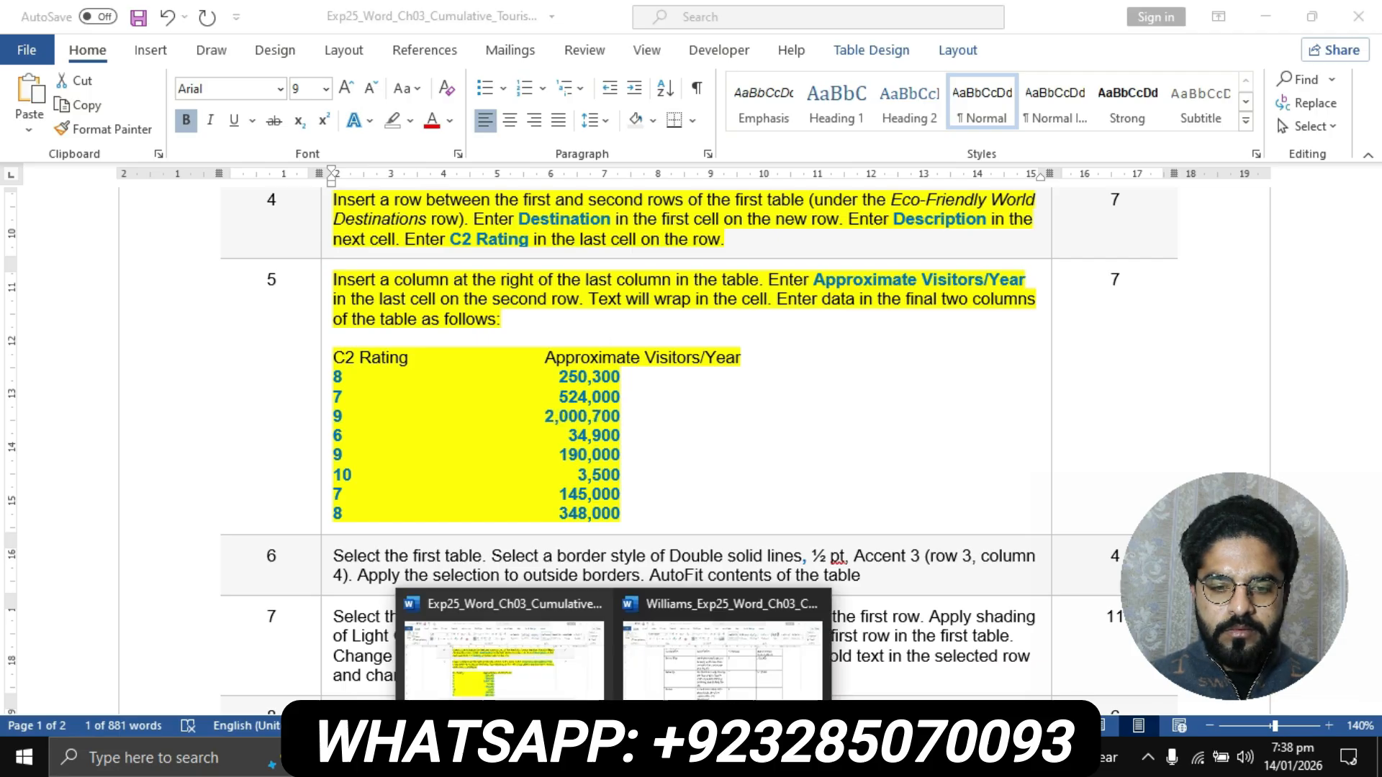
click(722, 644)
click(931, 472)
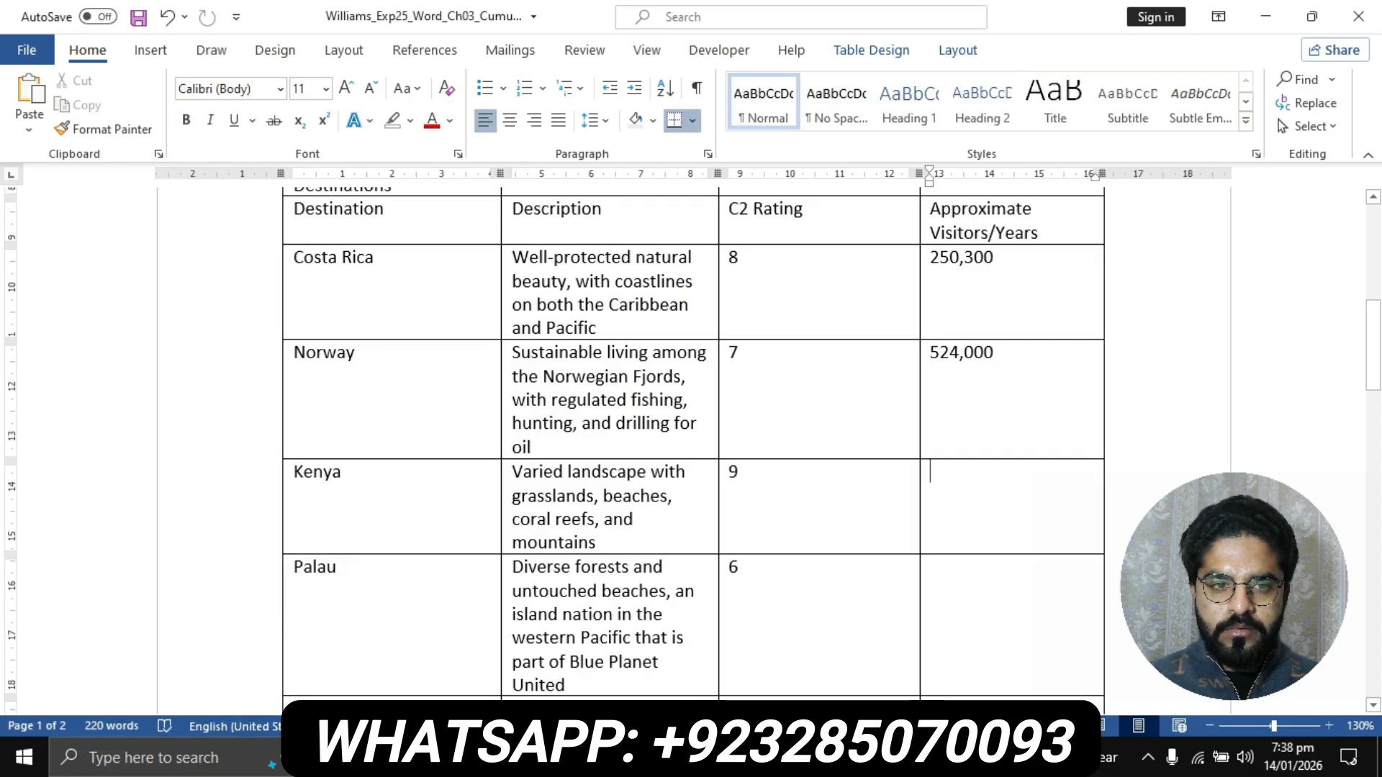
click(28, 131)
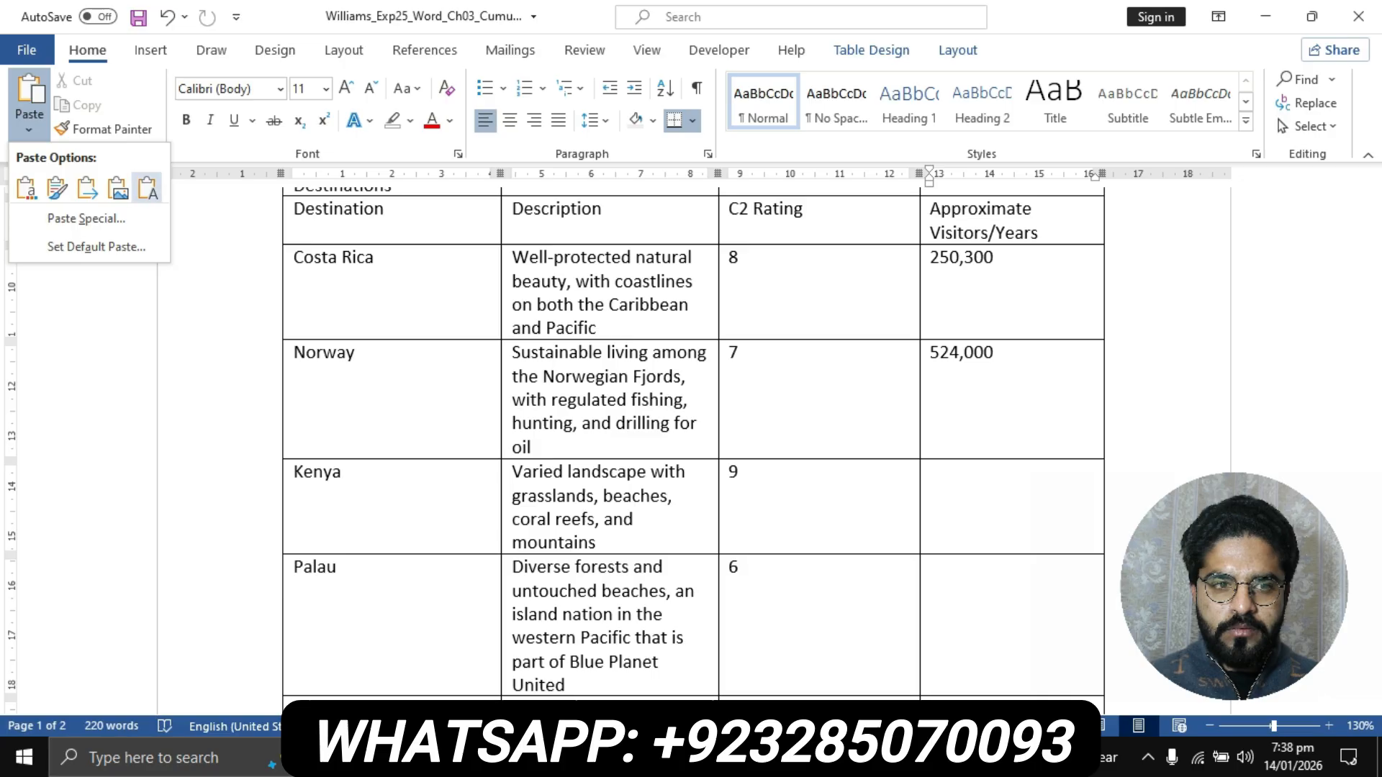
click(148, 188)
- Copy 34,900 from step 5's data list in the instructions document into Palau's visitors cell in the flyer, keeping text only
scroll(694, 447, down, 3)
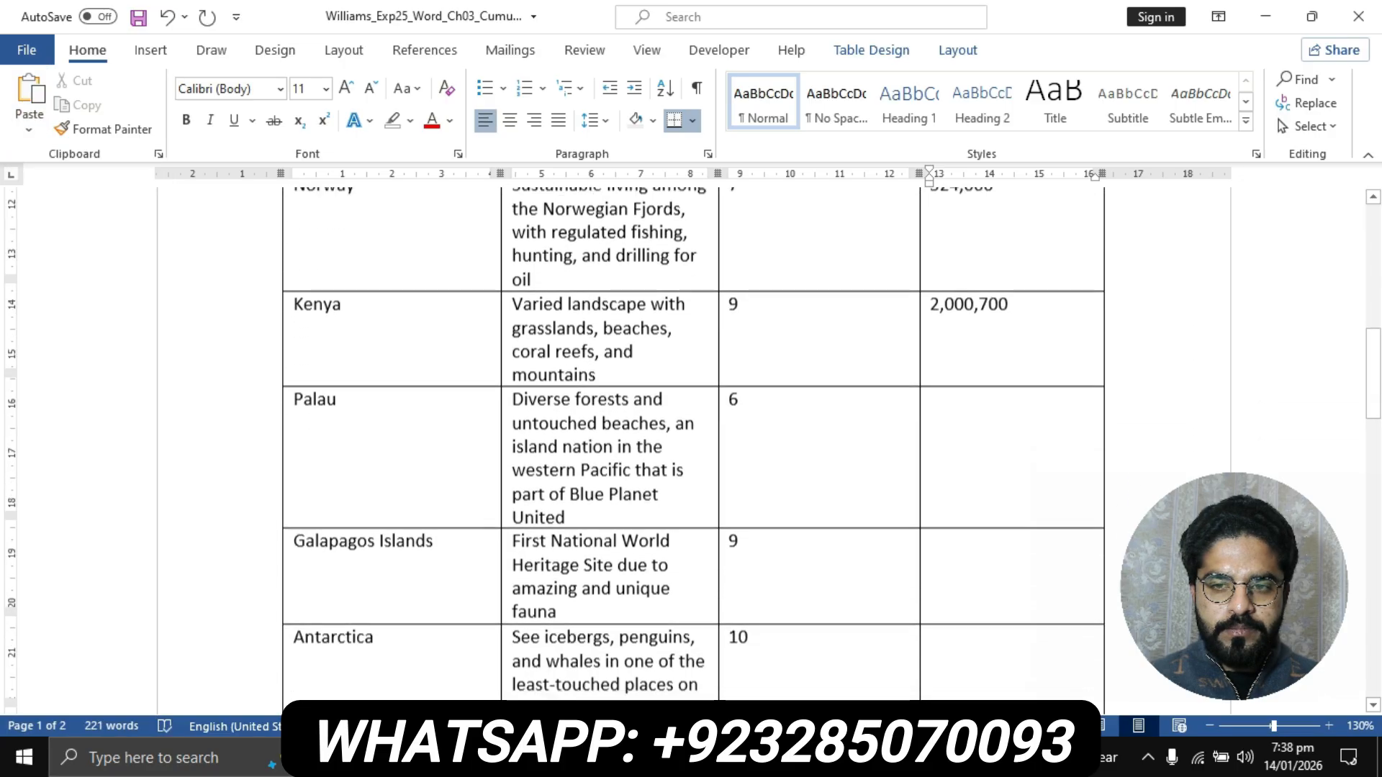
click(613, 758)
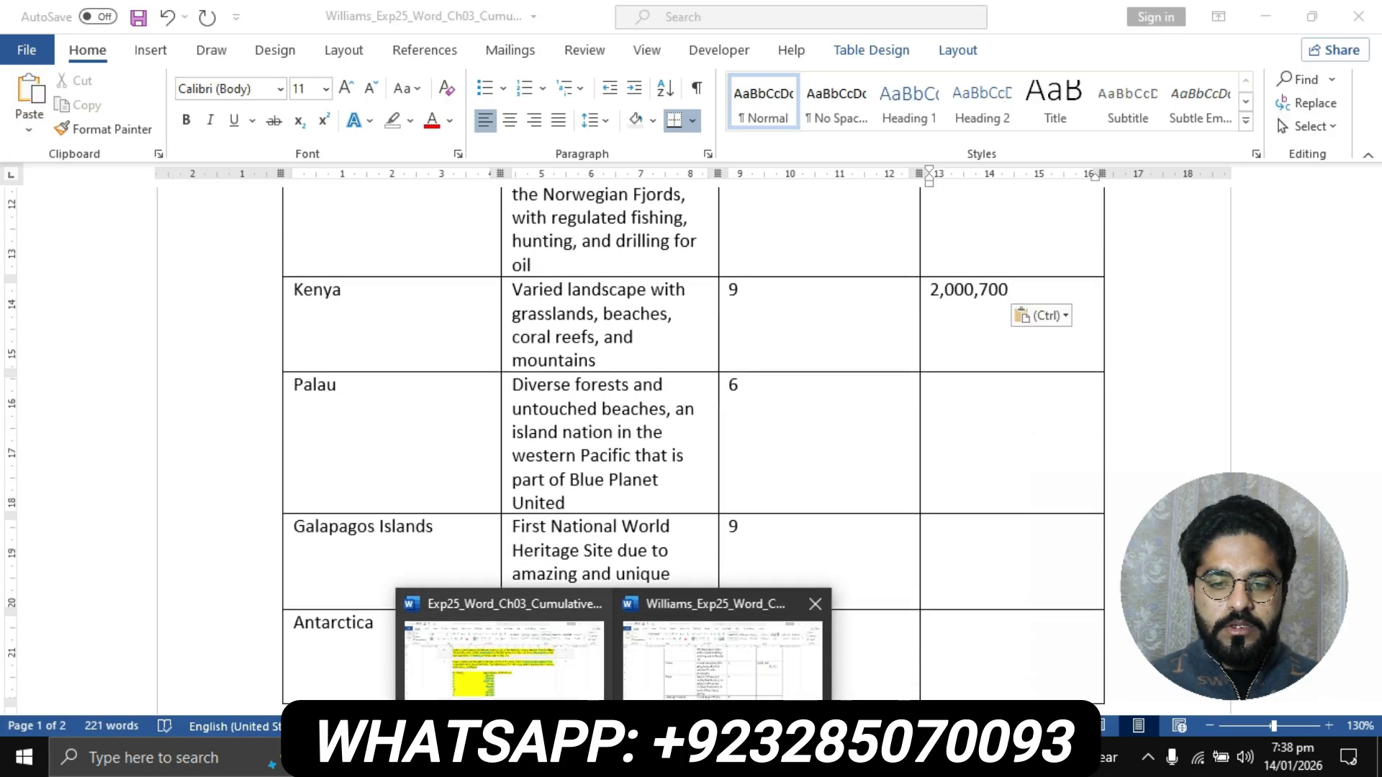
click(504, 652)
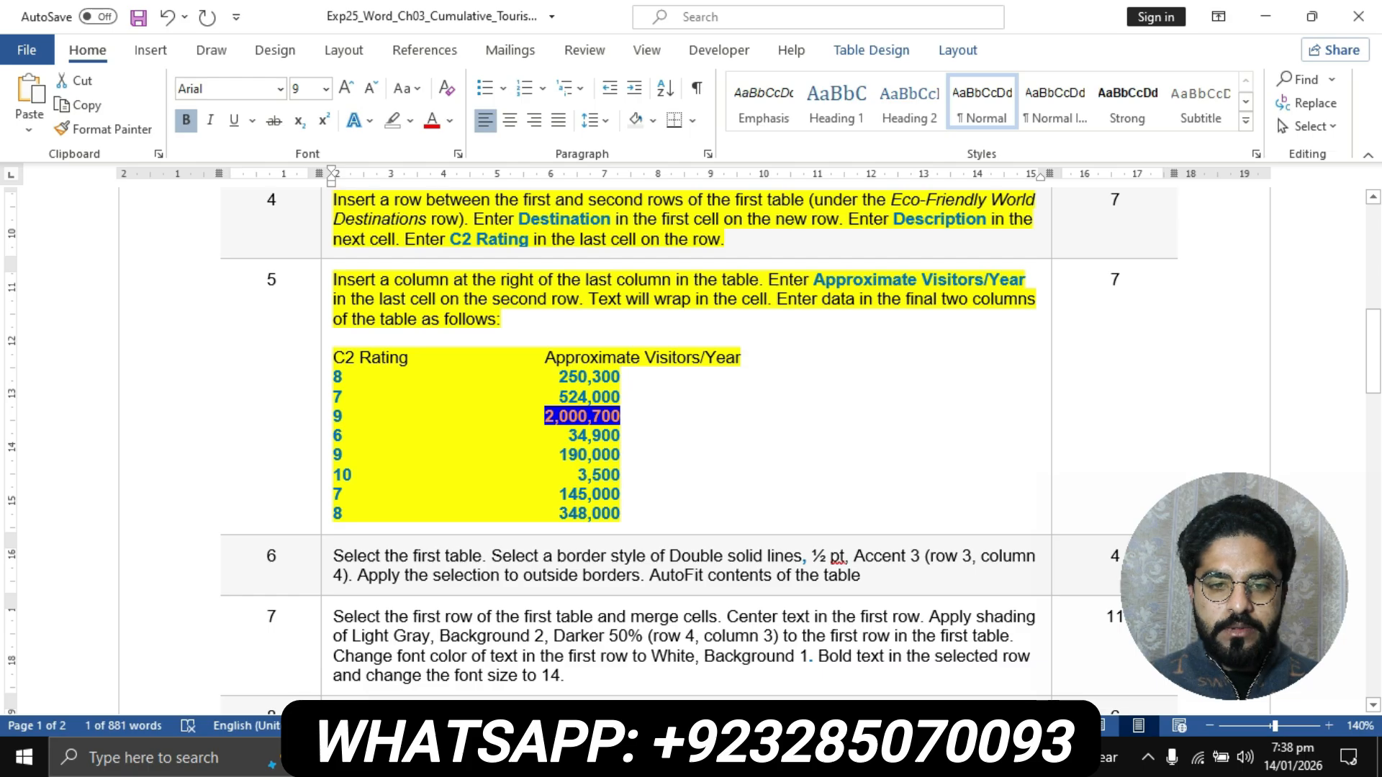
double_click(601, 435)
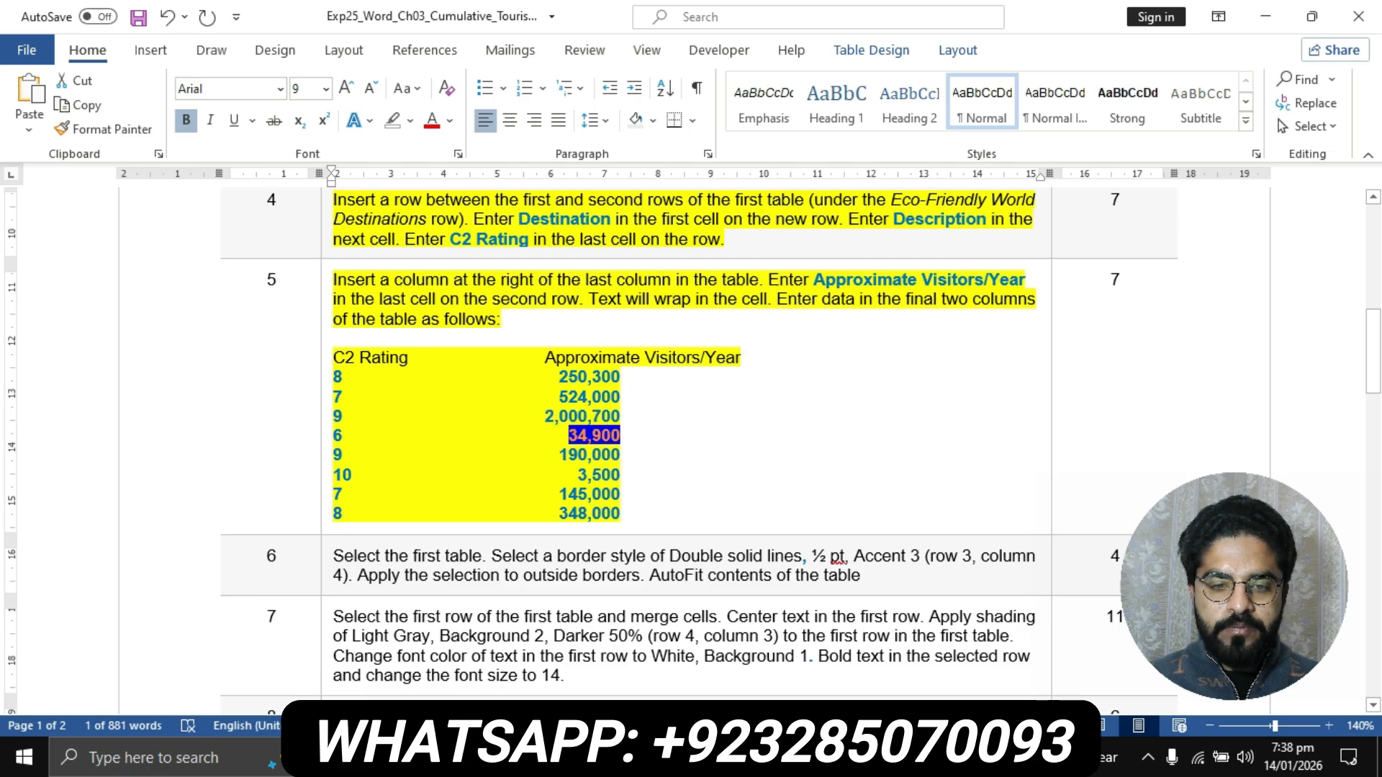
click(613, 758)
click(734, 651)
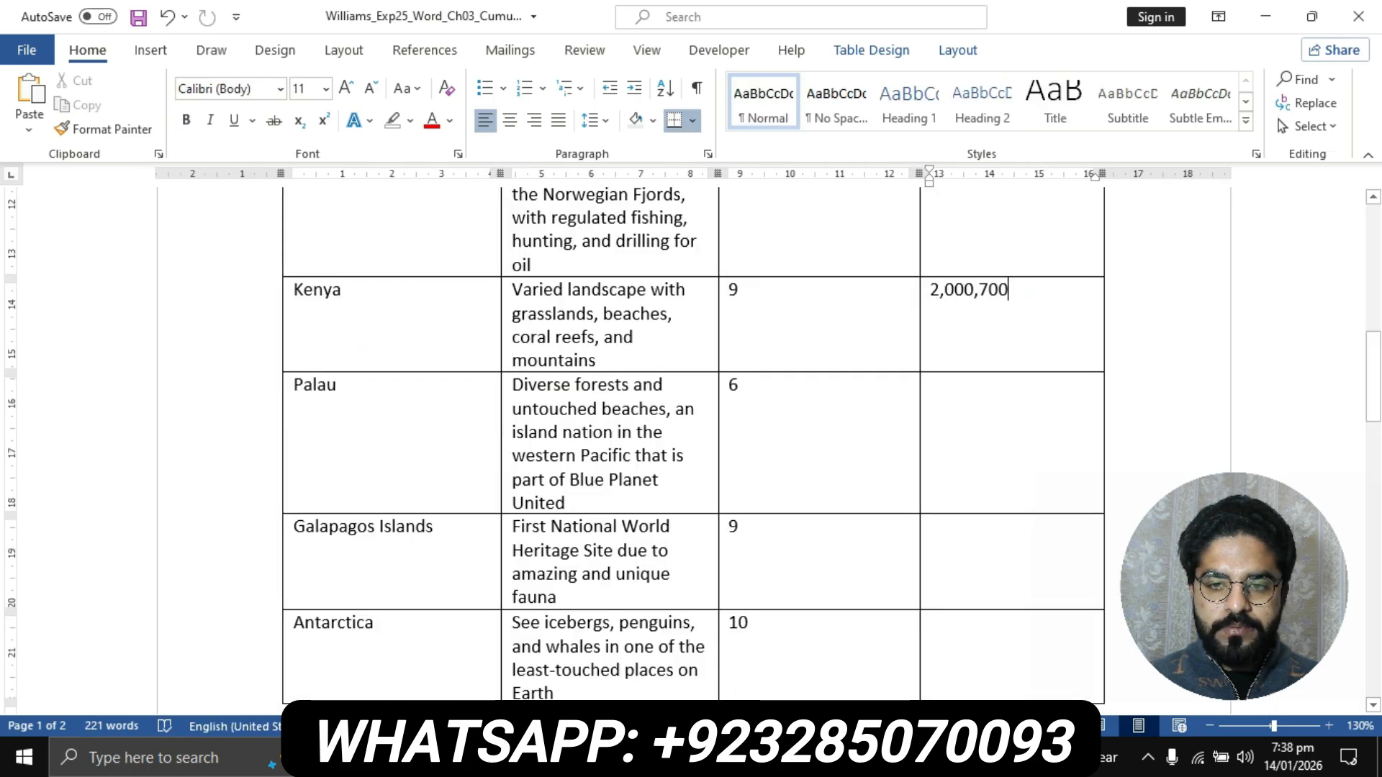
click(953, 392)
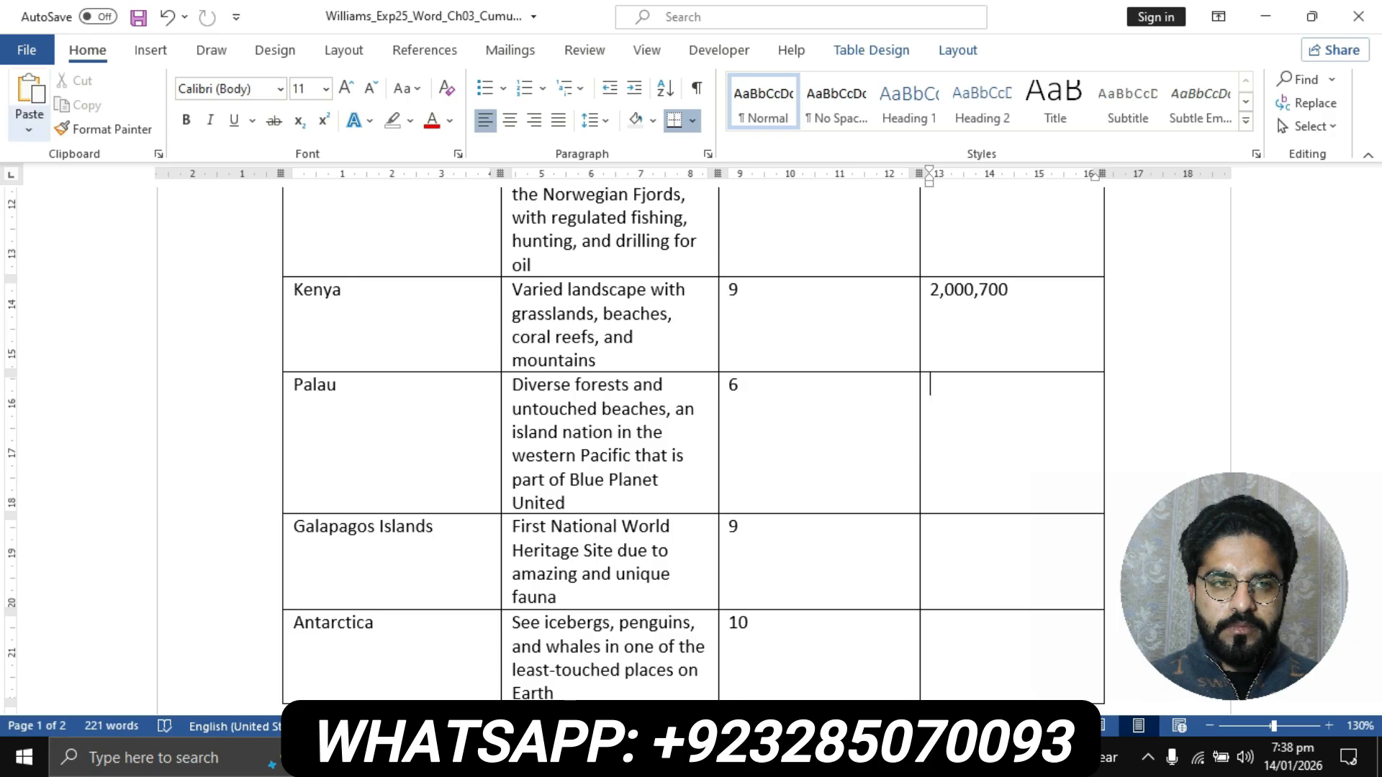
click(29, 130)
click(147, 187)
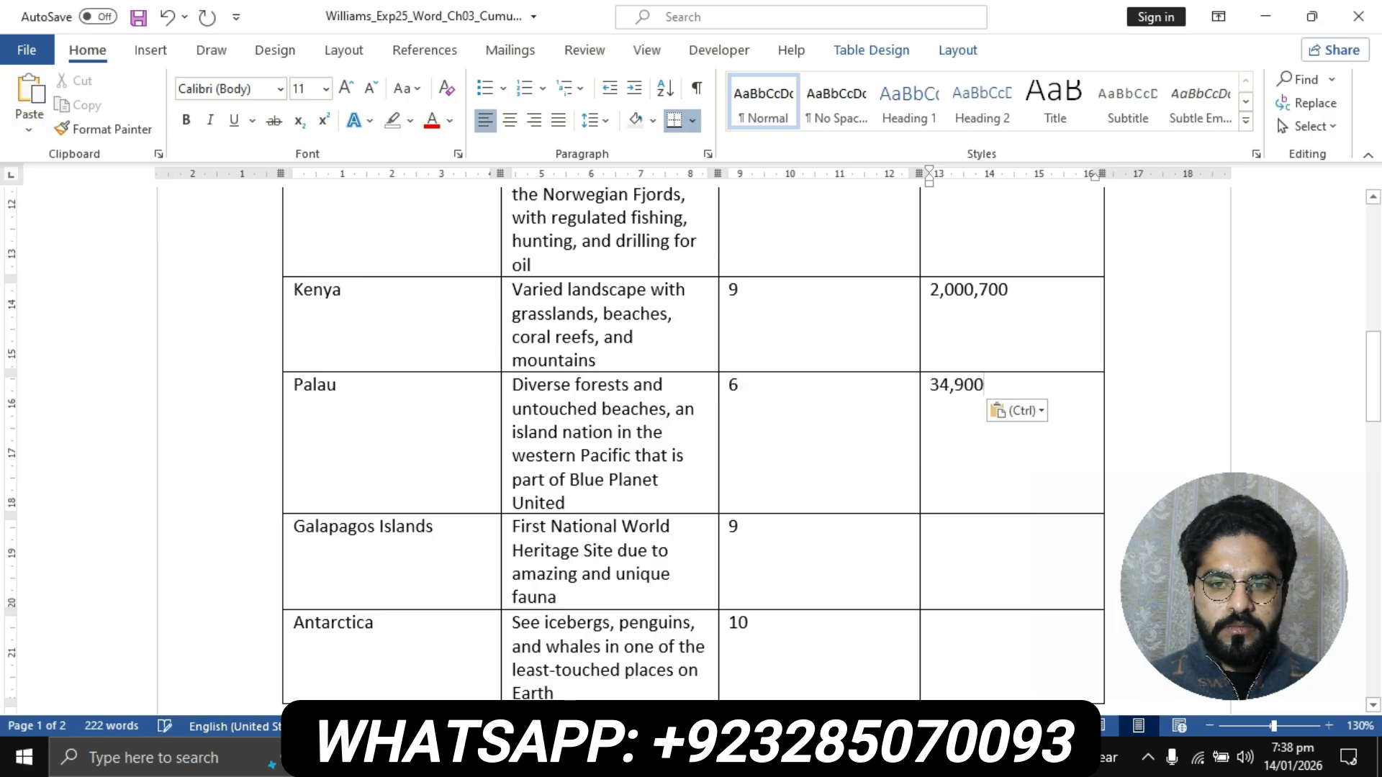
- Copy 190,000 from step 5's data list in the instructions document into the Galapagos Islands visitors cell in the flyer, keeping text only
scroll(691, 432, down, 3)
key(Down)
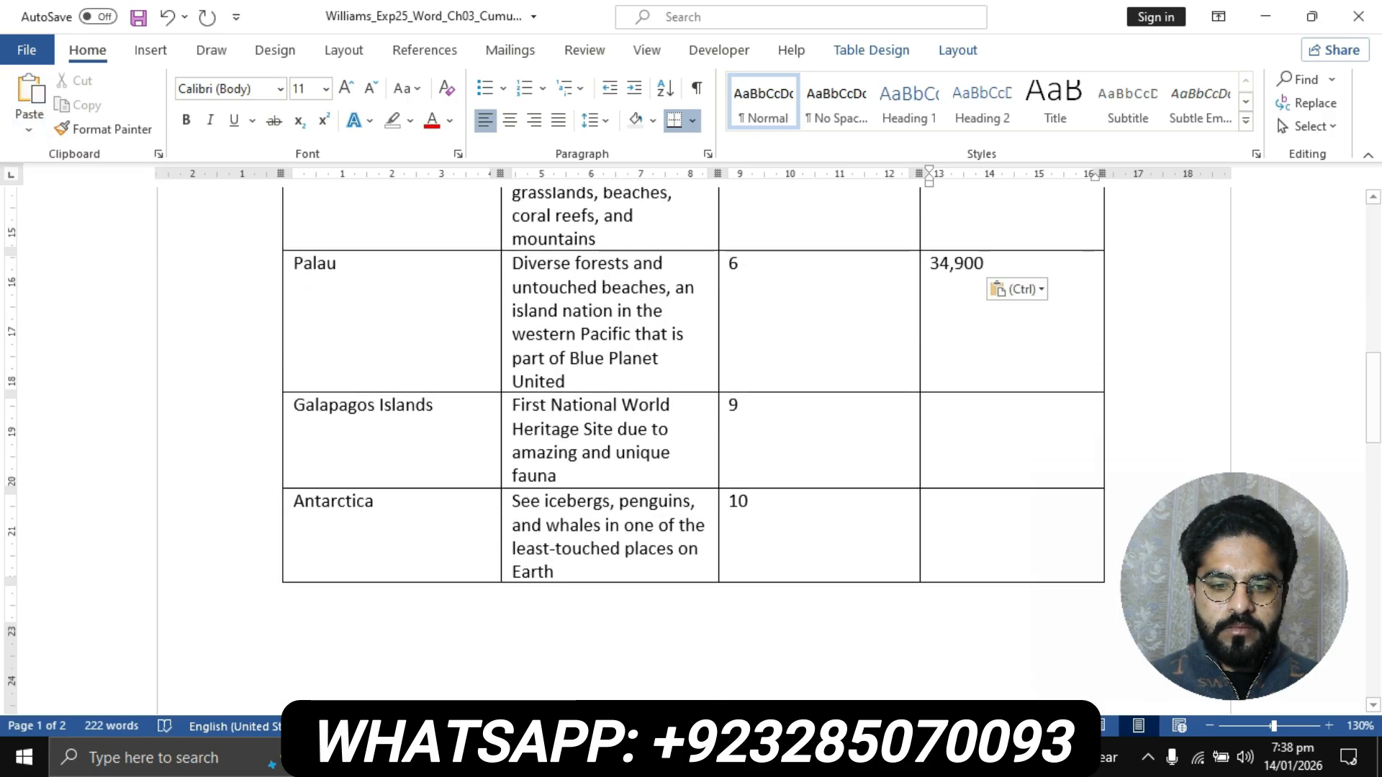
click(504, 648)
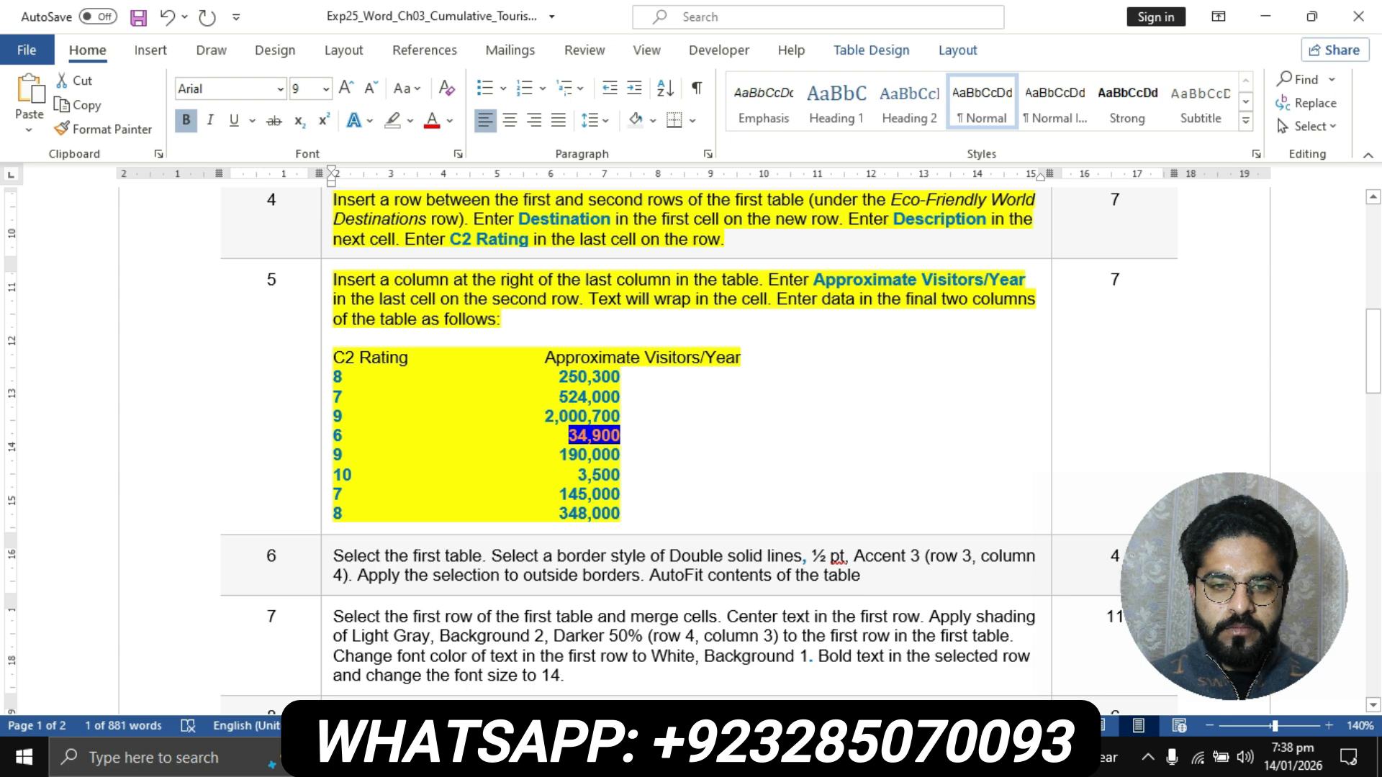
drag(559, 455, 621, 455)
key(ctrl+c)
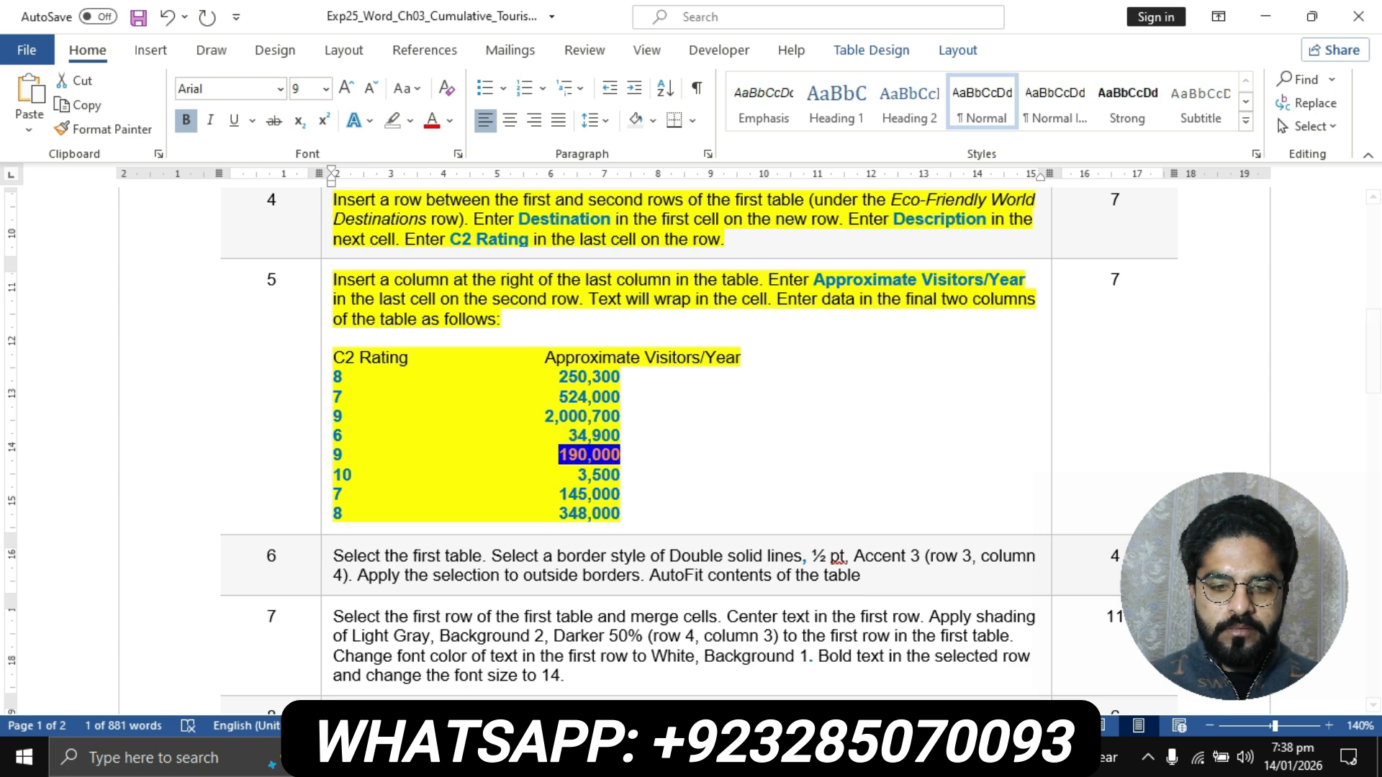
click(614, 757)
click(722, 652)
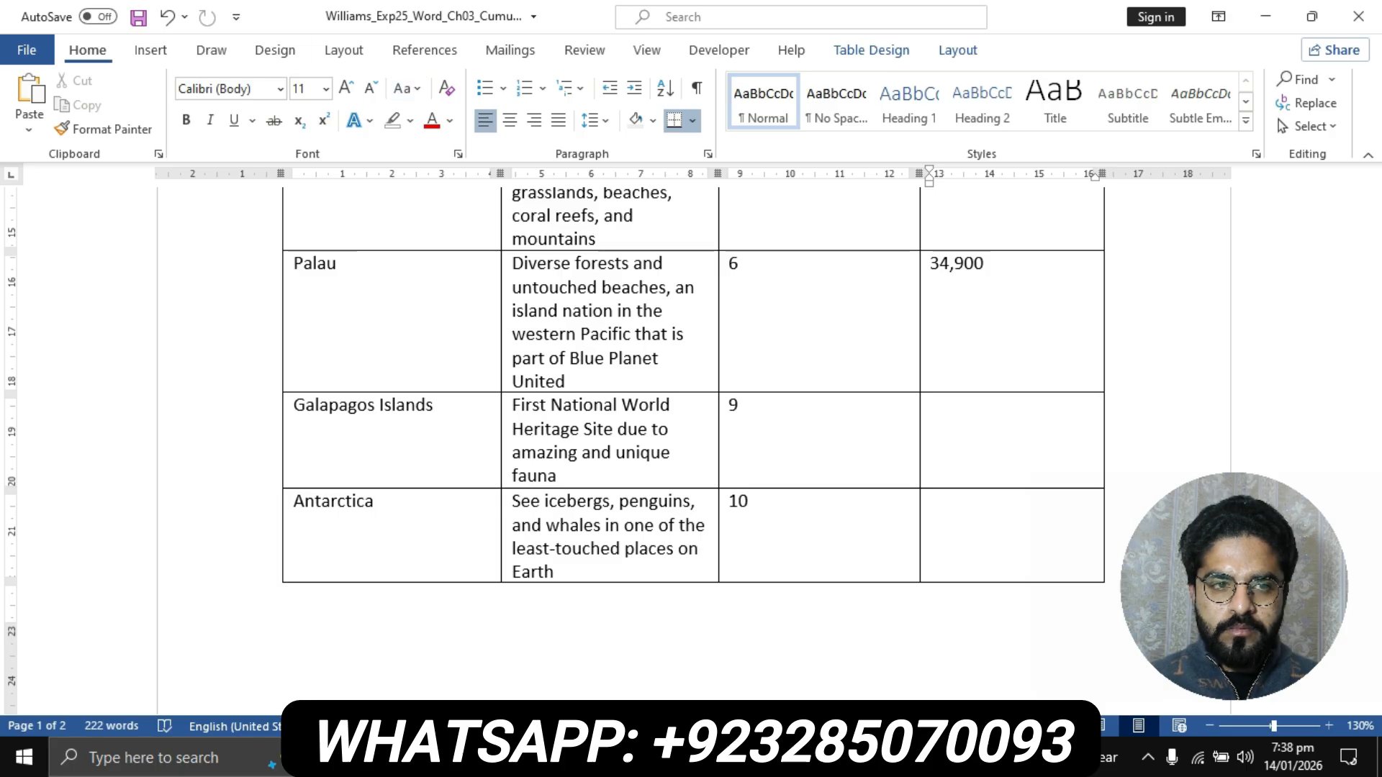
click(29, 129)
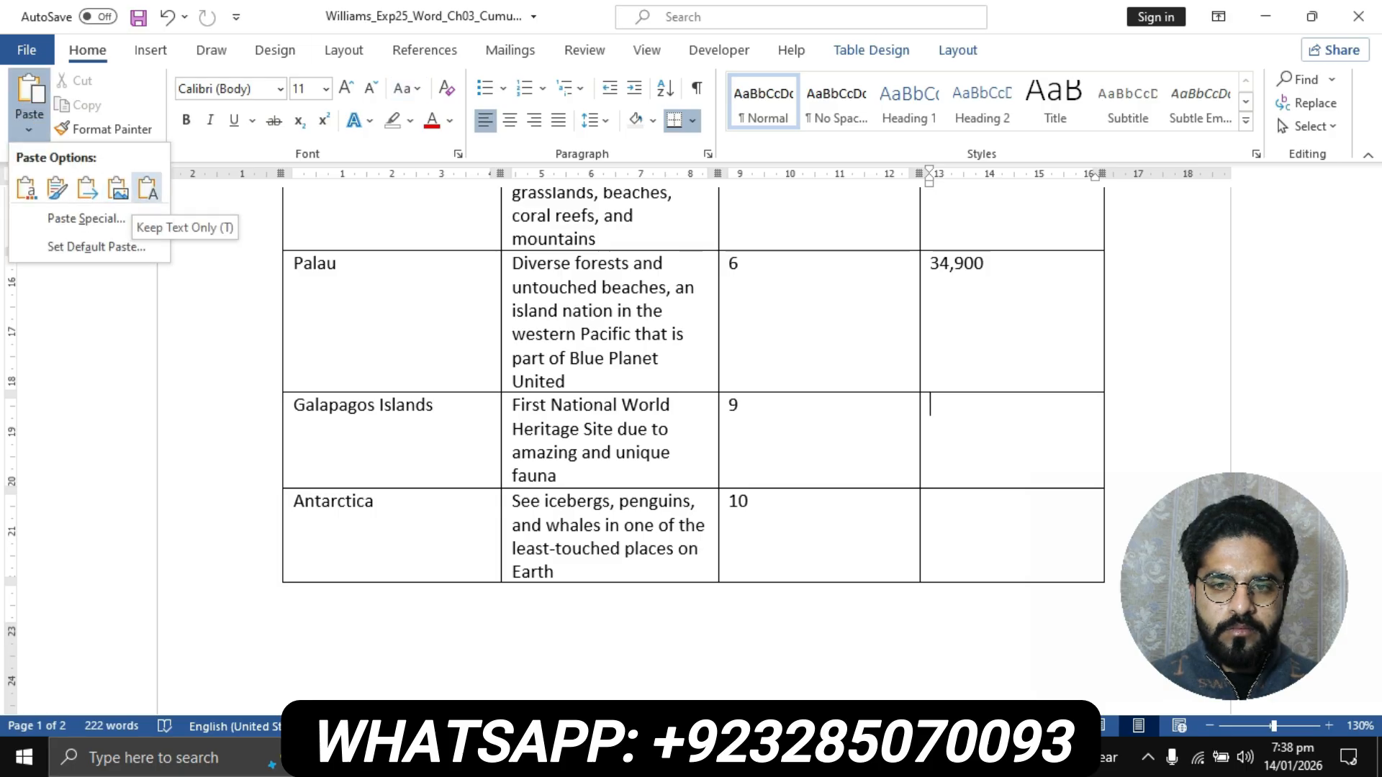
click(148, 188)
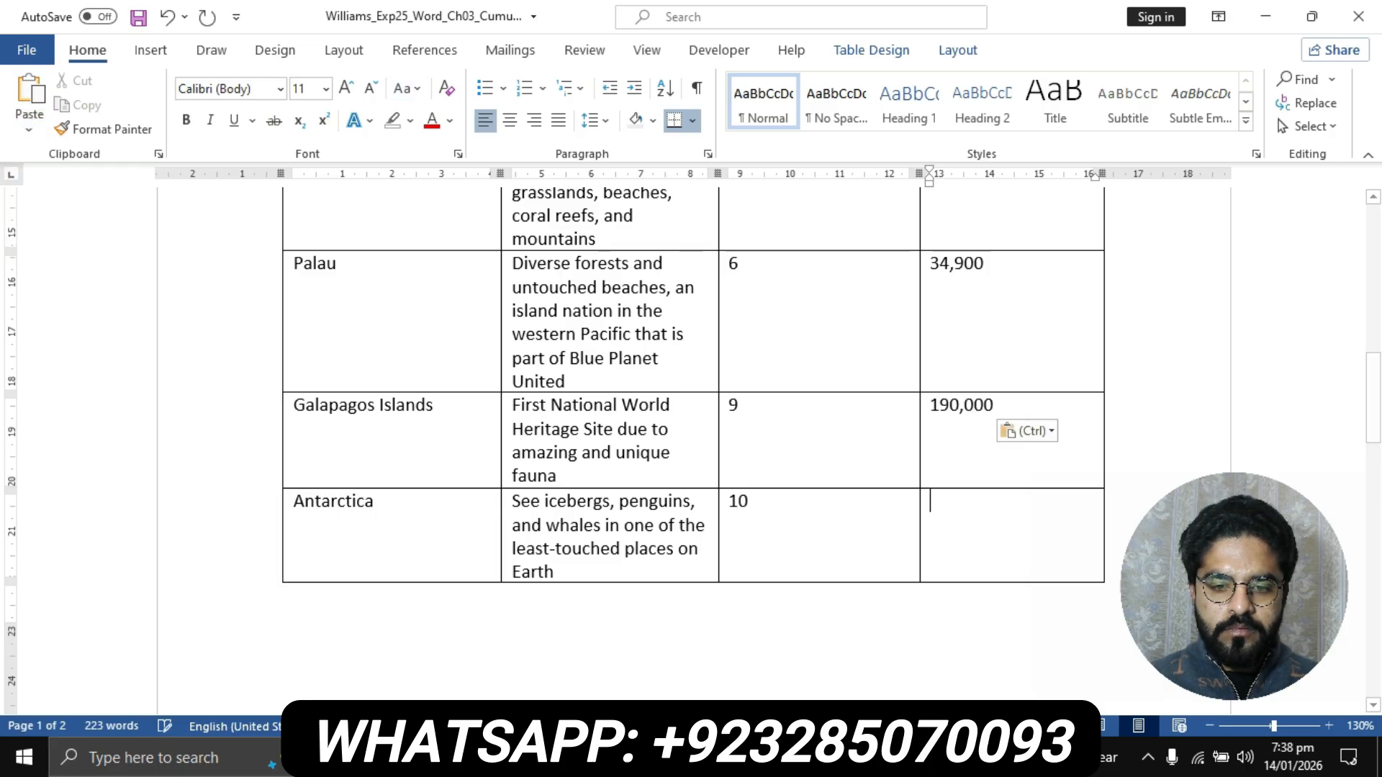
- Copy 3,500 from step 5's data list in the instructions document into Antarctica's visitors cell in the flyer, keeping text only
mouse_move(608, 758)
click(508, 655)
scroll(691, 447, down, 1)
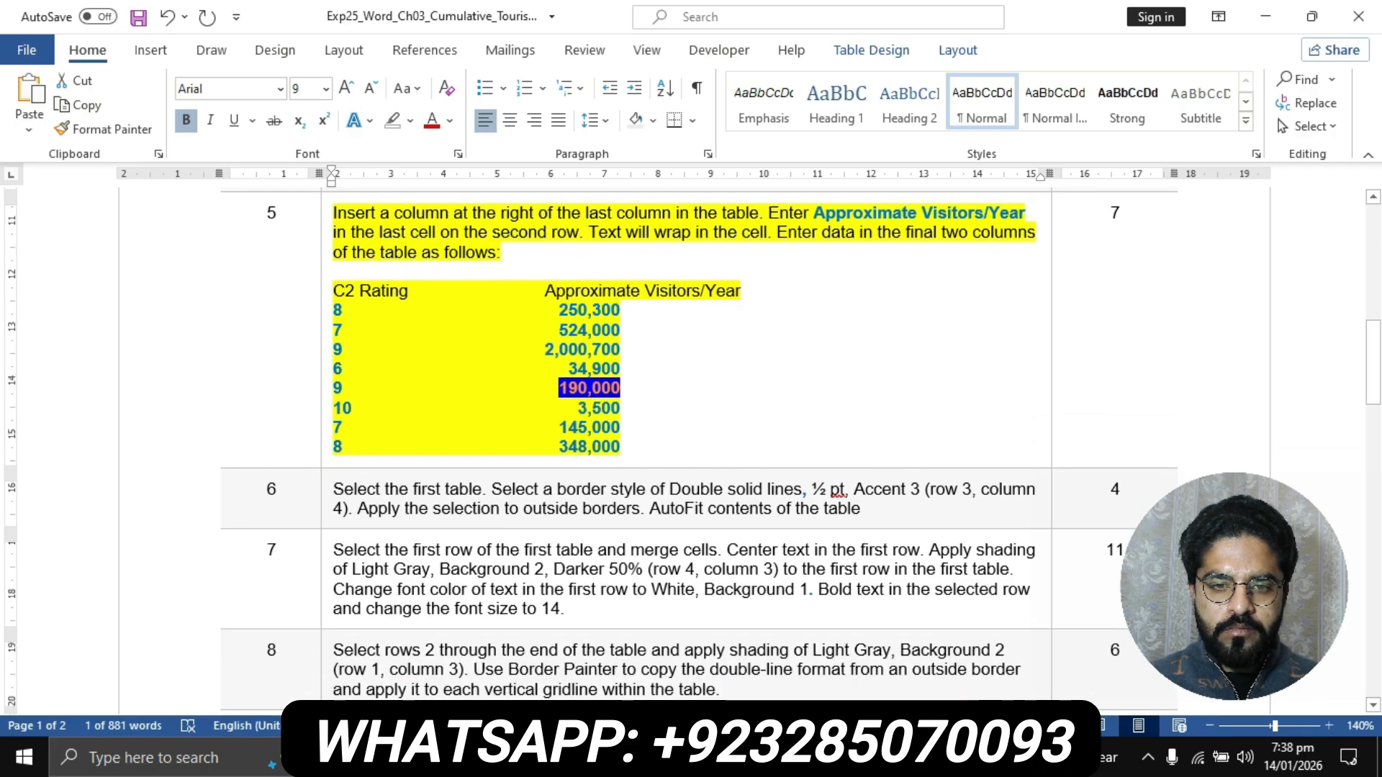
drag(578, 409, 621, 409)
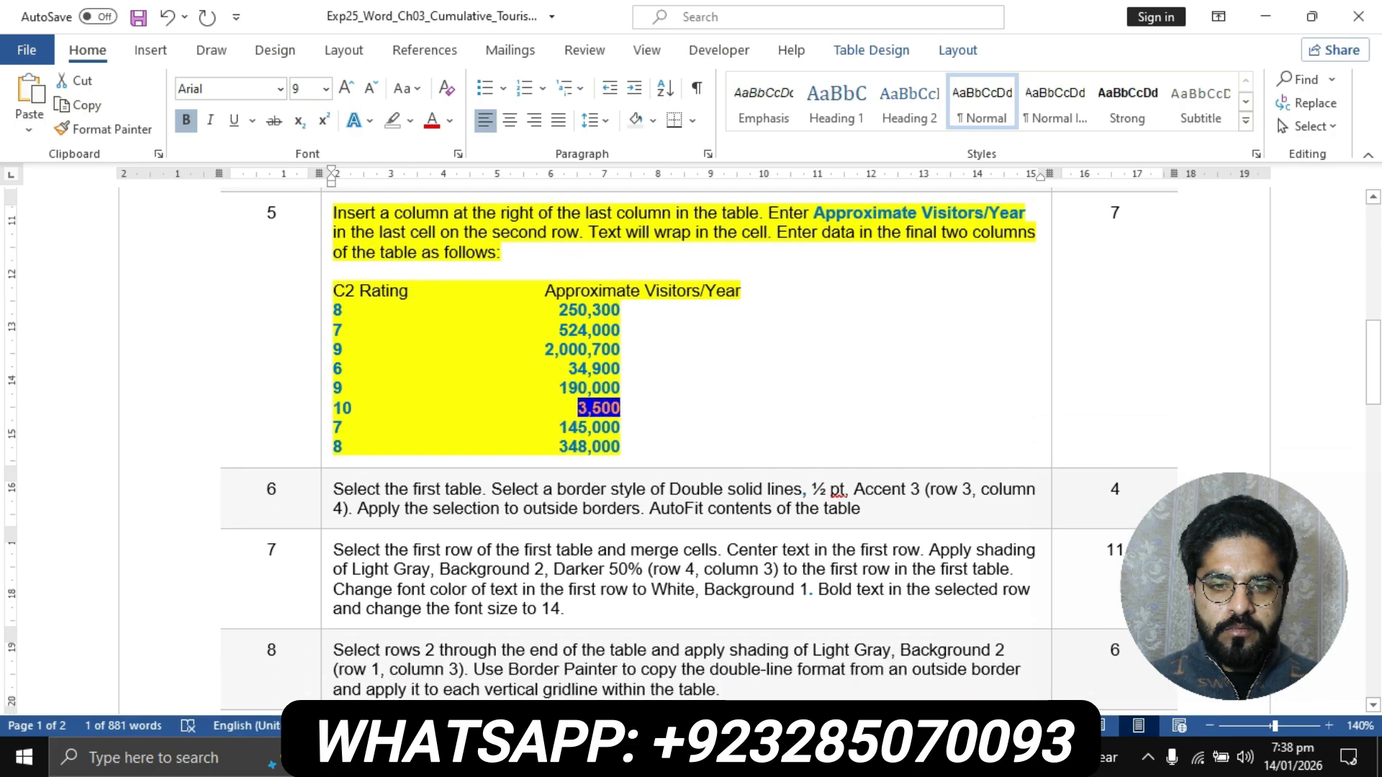
mouse_move(608, 758)
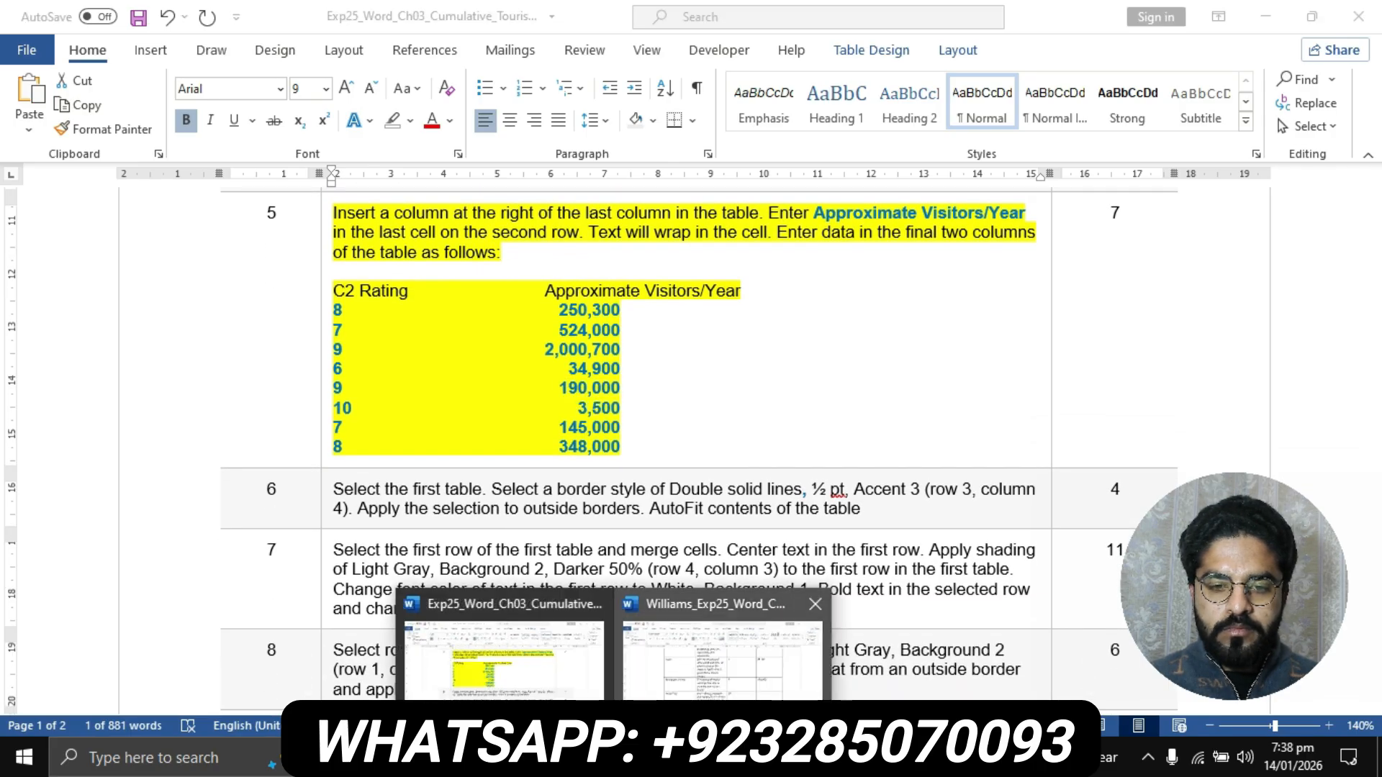
click(723, 655)
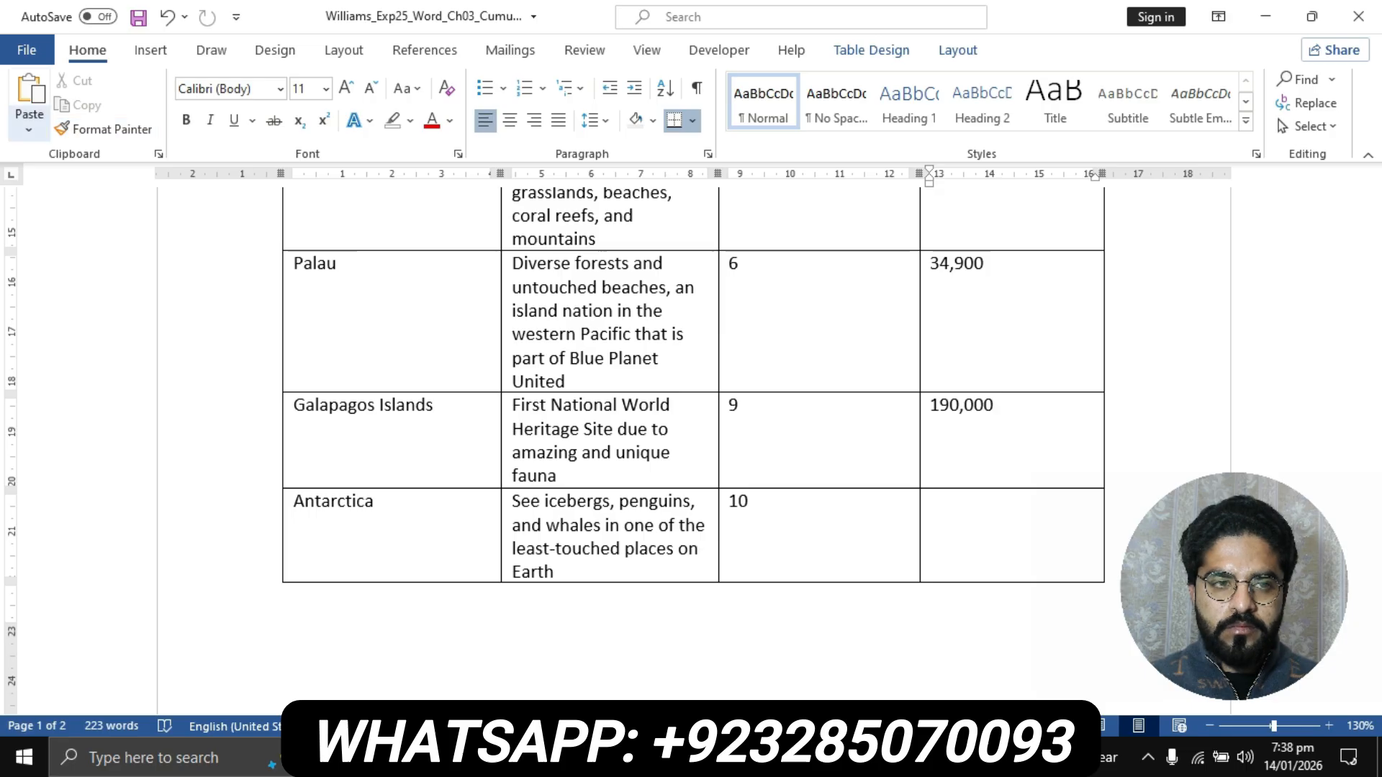
click(29, 128)
click(147, 189)
- Copy 145,000 from step 5's data list in the instructions document into Iceland's visitors cell in the flyer, keeping text only
scroll(691, 446, down, 10)
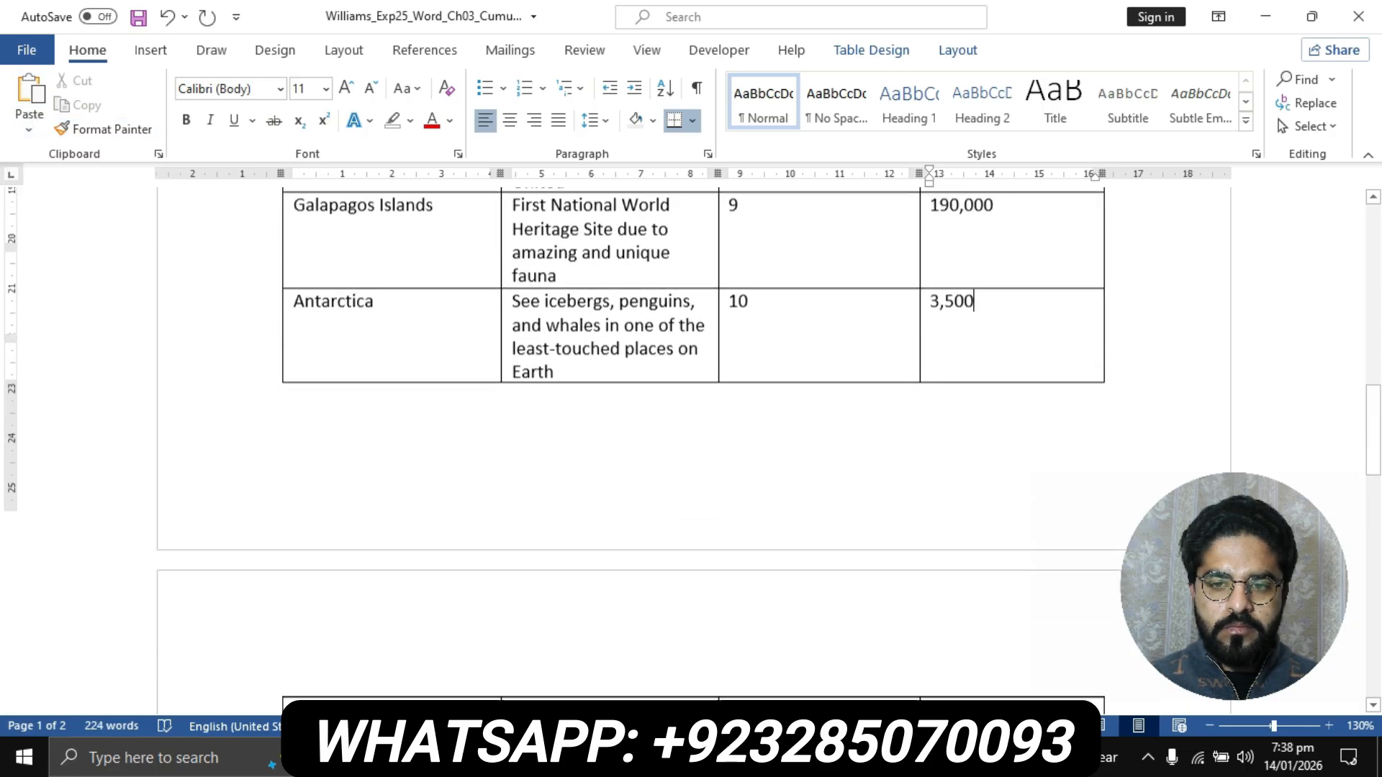
click(965, 374)
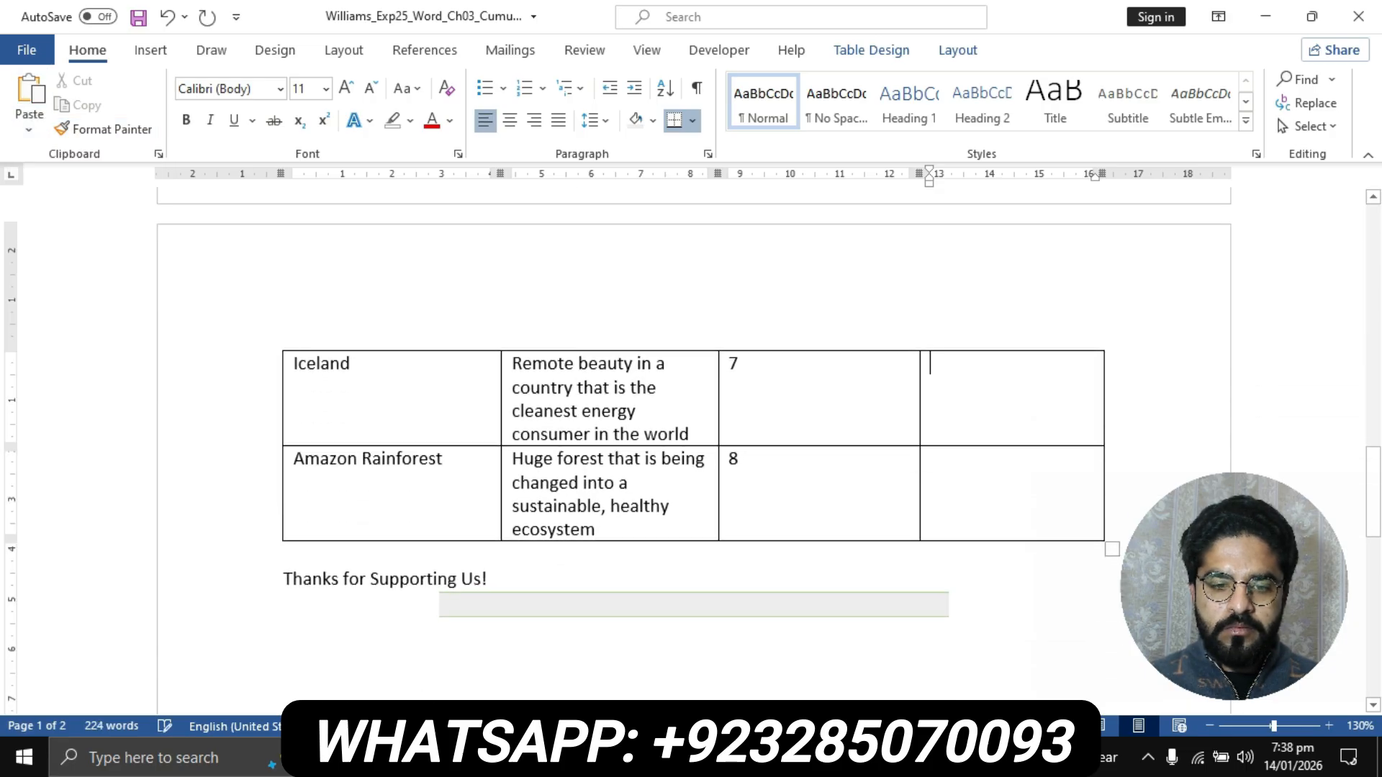
click(612, 758)
click(504, 652)
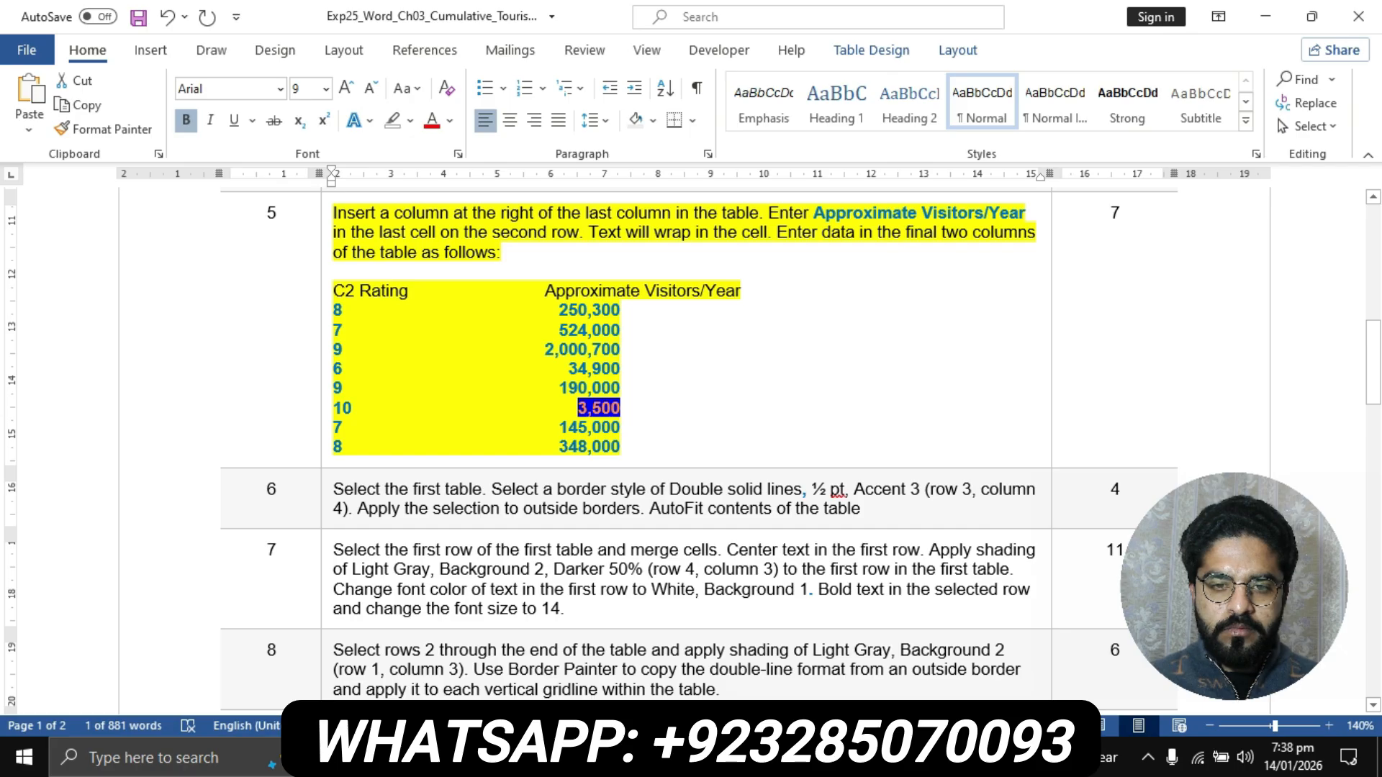
drag(560, 427, 620, 428)
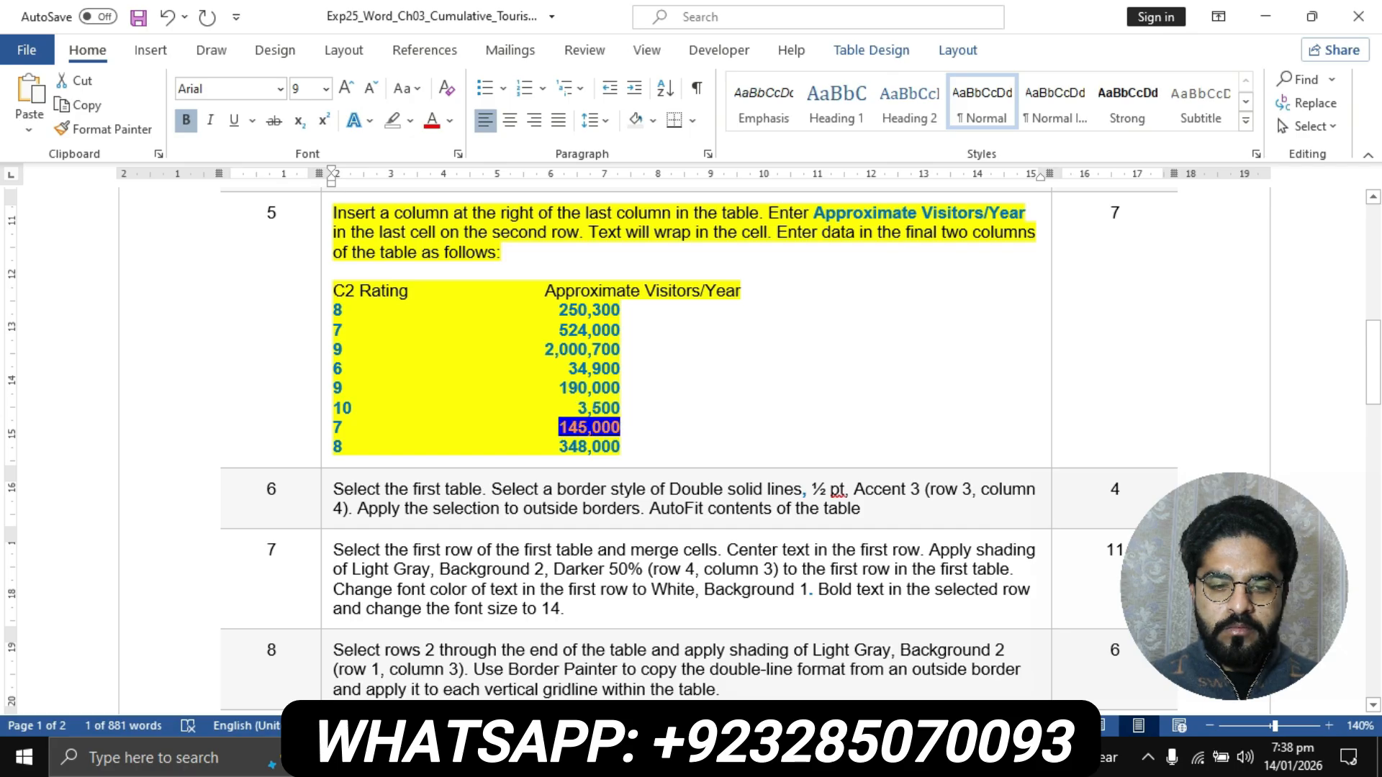
click(612, 758)
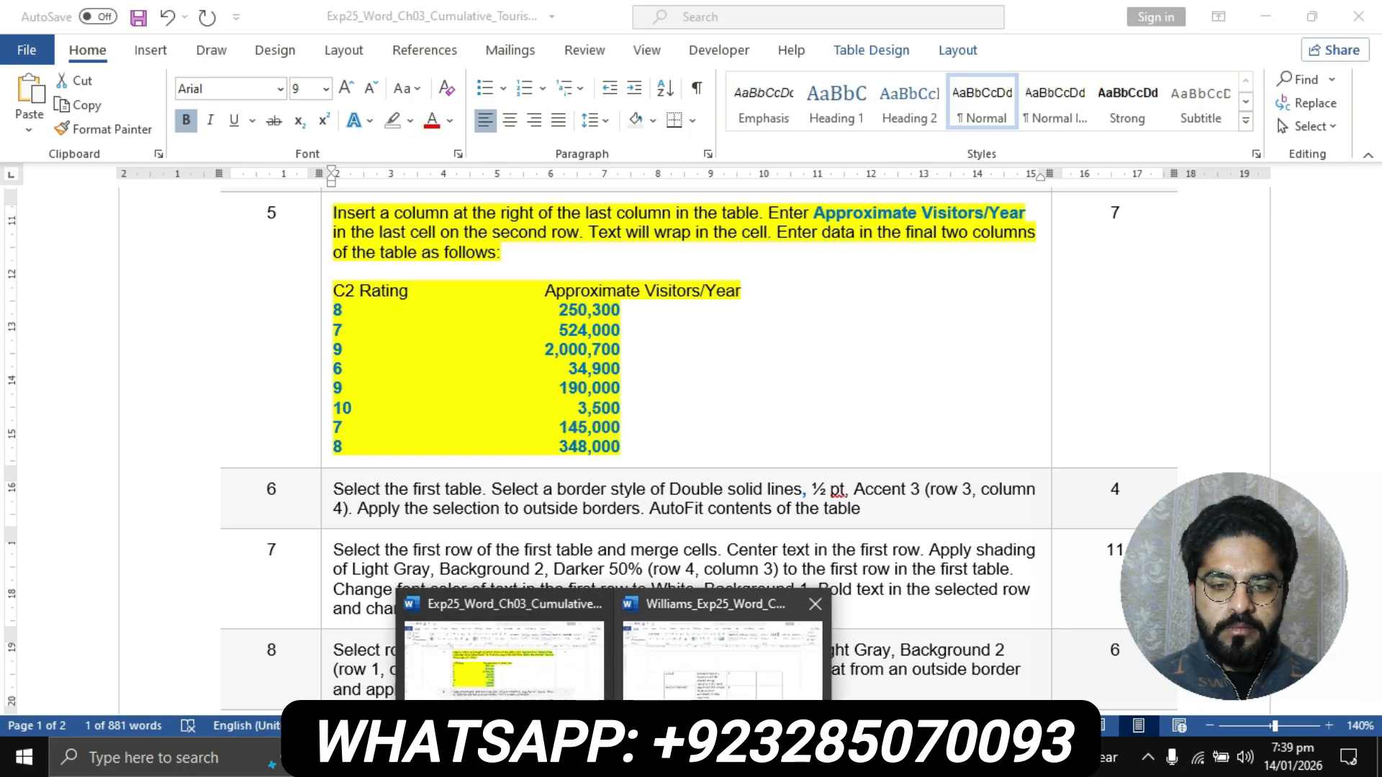
click(722, 652)
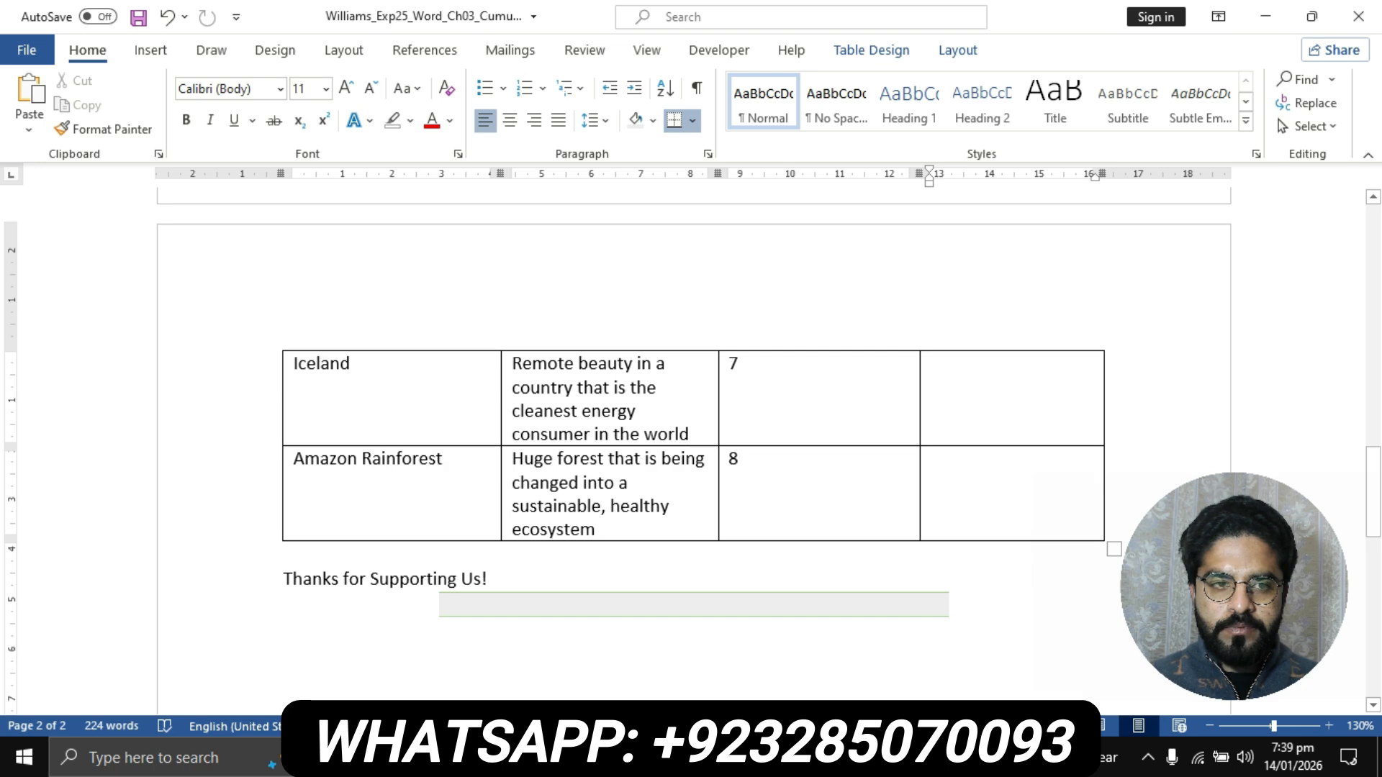
click(29, 130)
click(147, 186)
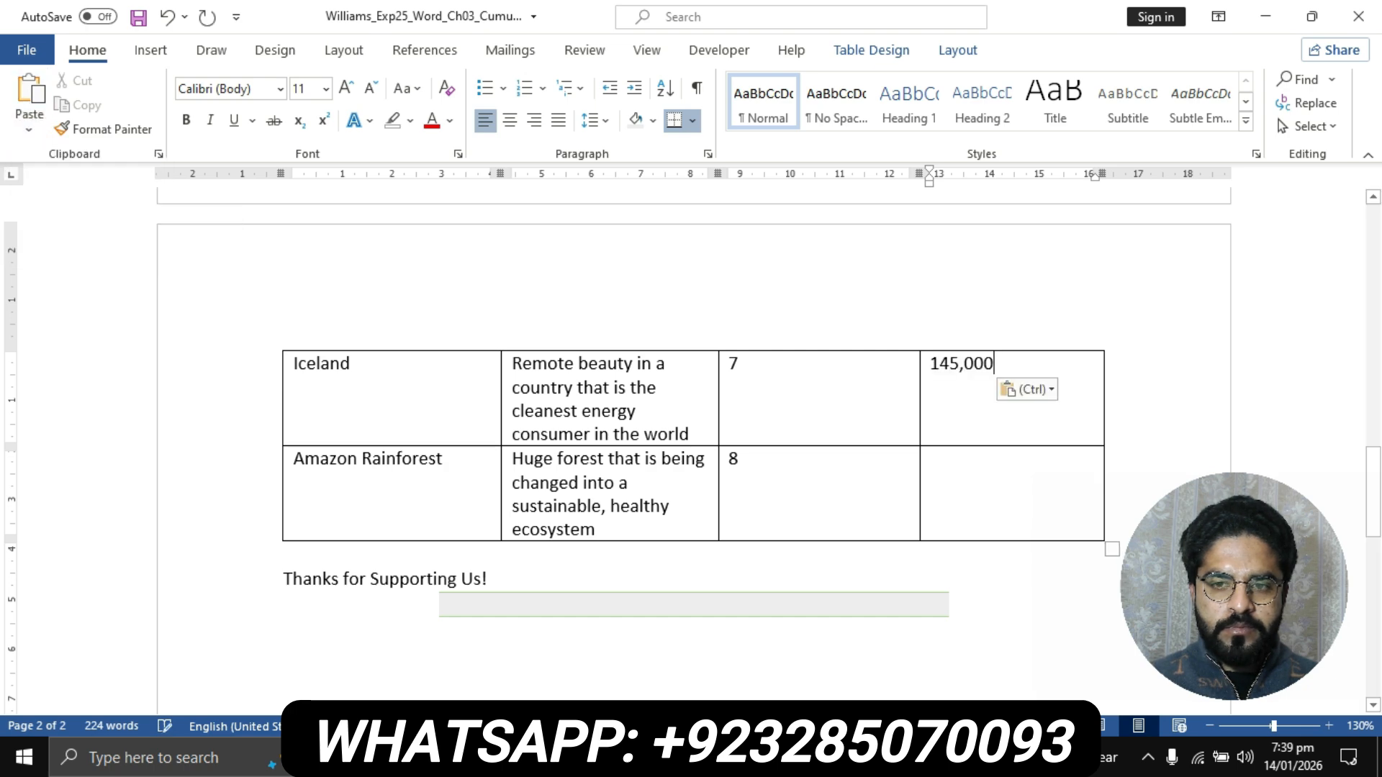
- Copy 348,000 from step 5's data list in the instructions document into the Amazon Rainforest visitors cell in the flyer, keeping text only
scroll(692, 382, down, 1)
click(612, 758)
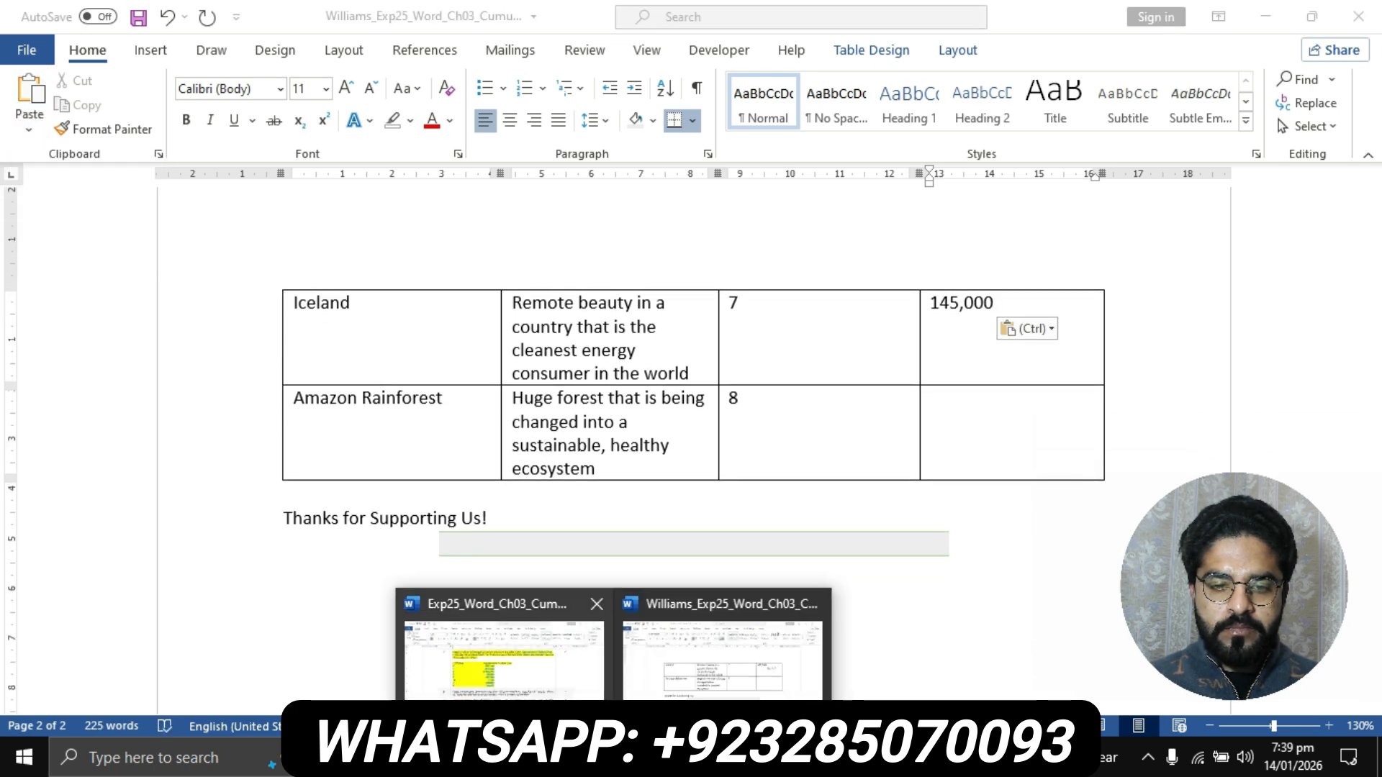
click(519, 644)
drag(560, 447, 620, 447)
key(ctrl+c)
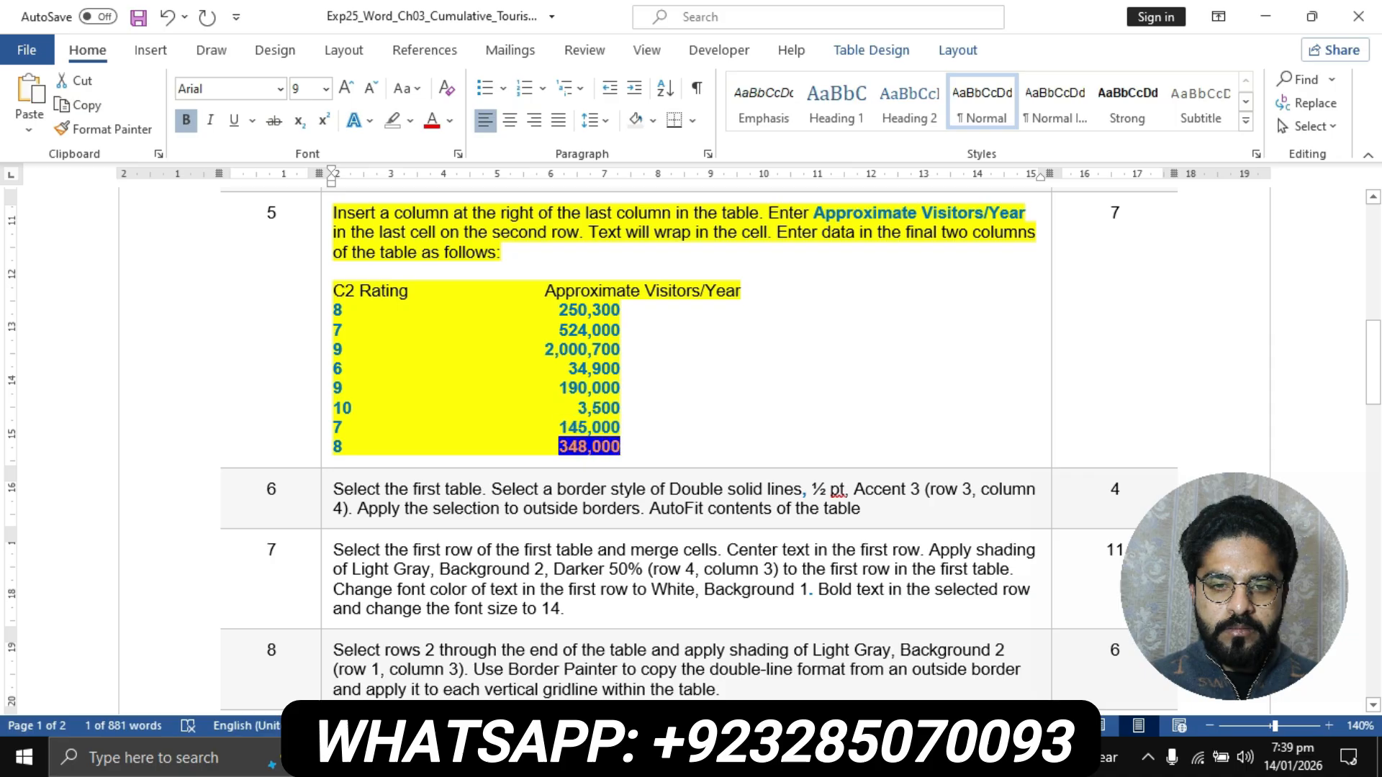
click(612, 758)
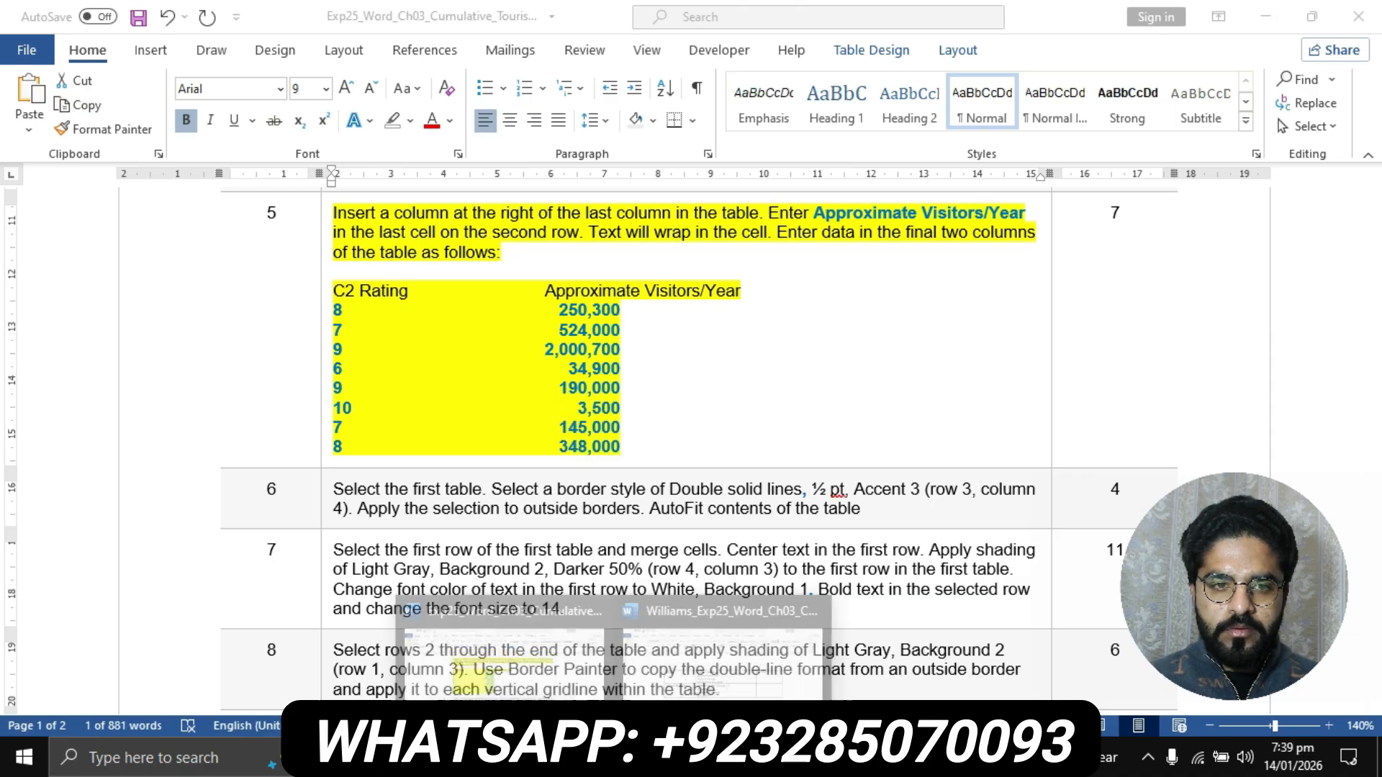
click(722, 659)
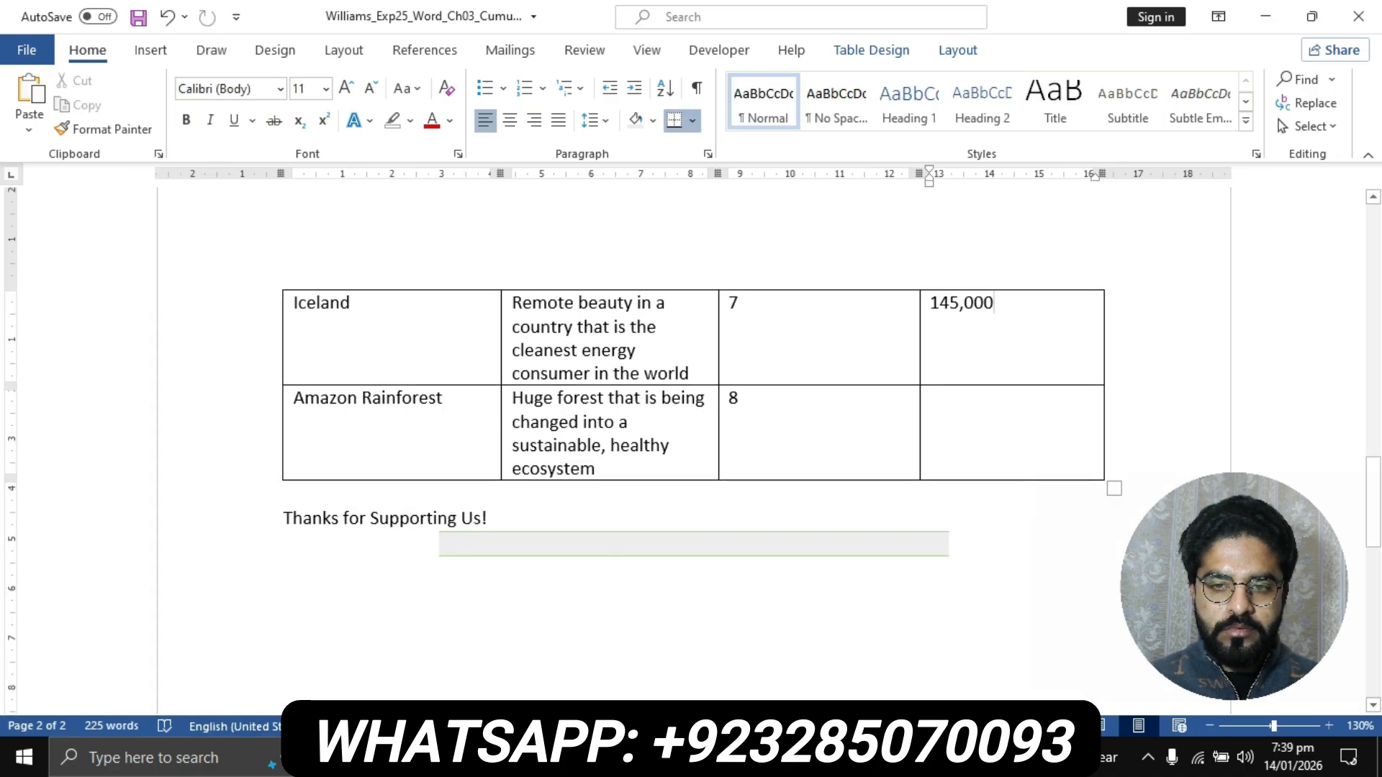
click(931, 398)
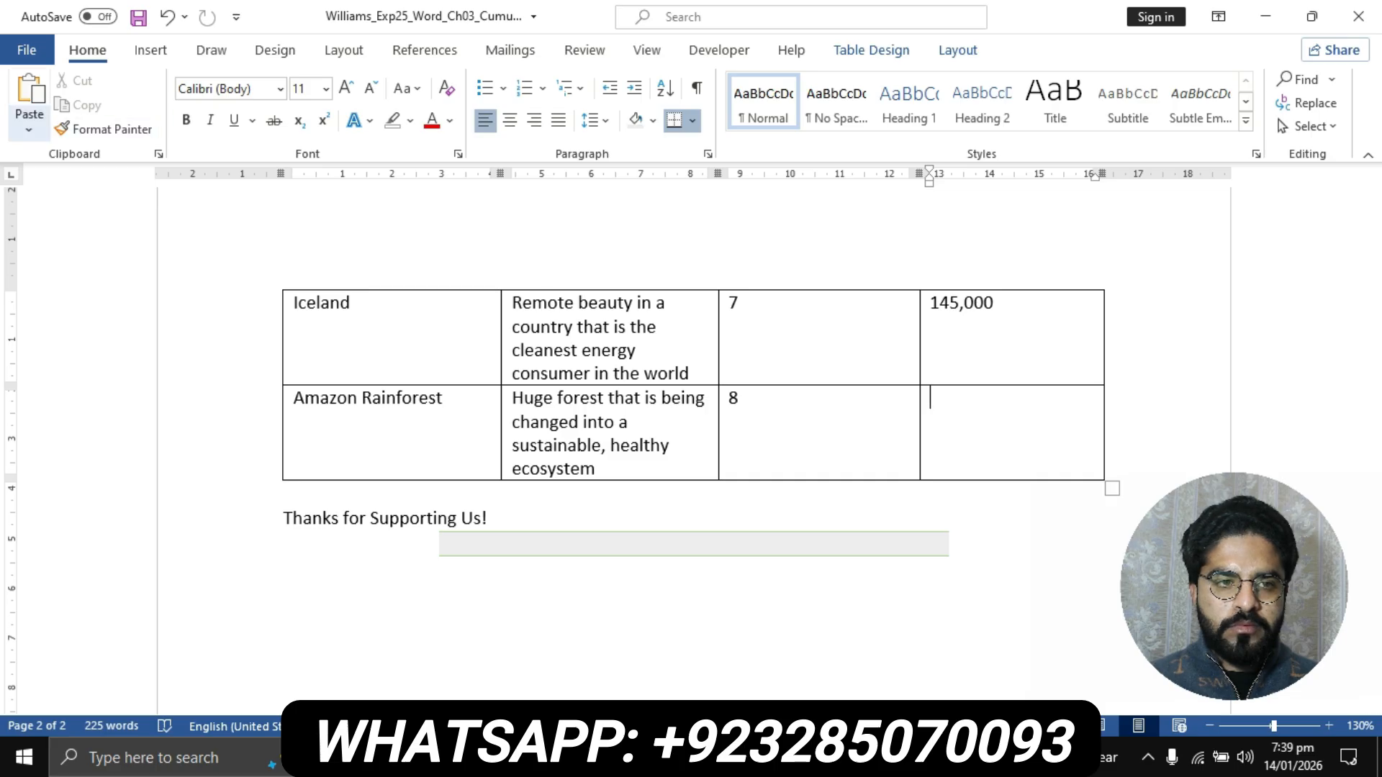
click(28, 129)
click(147, 187)
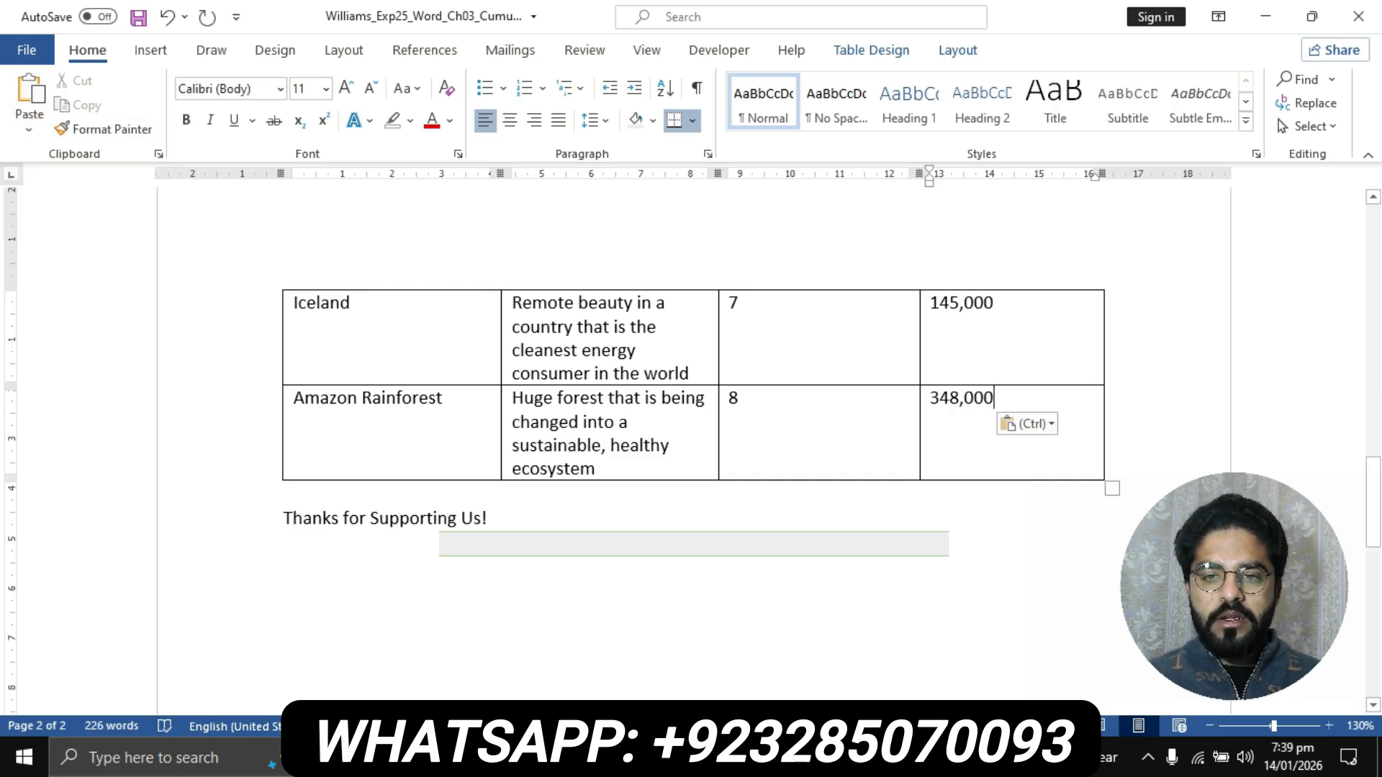
- Highlight the step 6 instruction text in yellow in the instructions document
scroll(691, 446, up, 5)
click(613, 758)
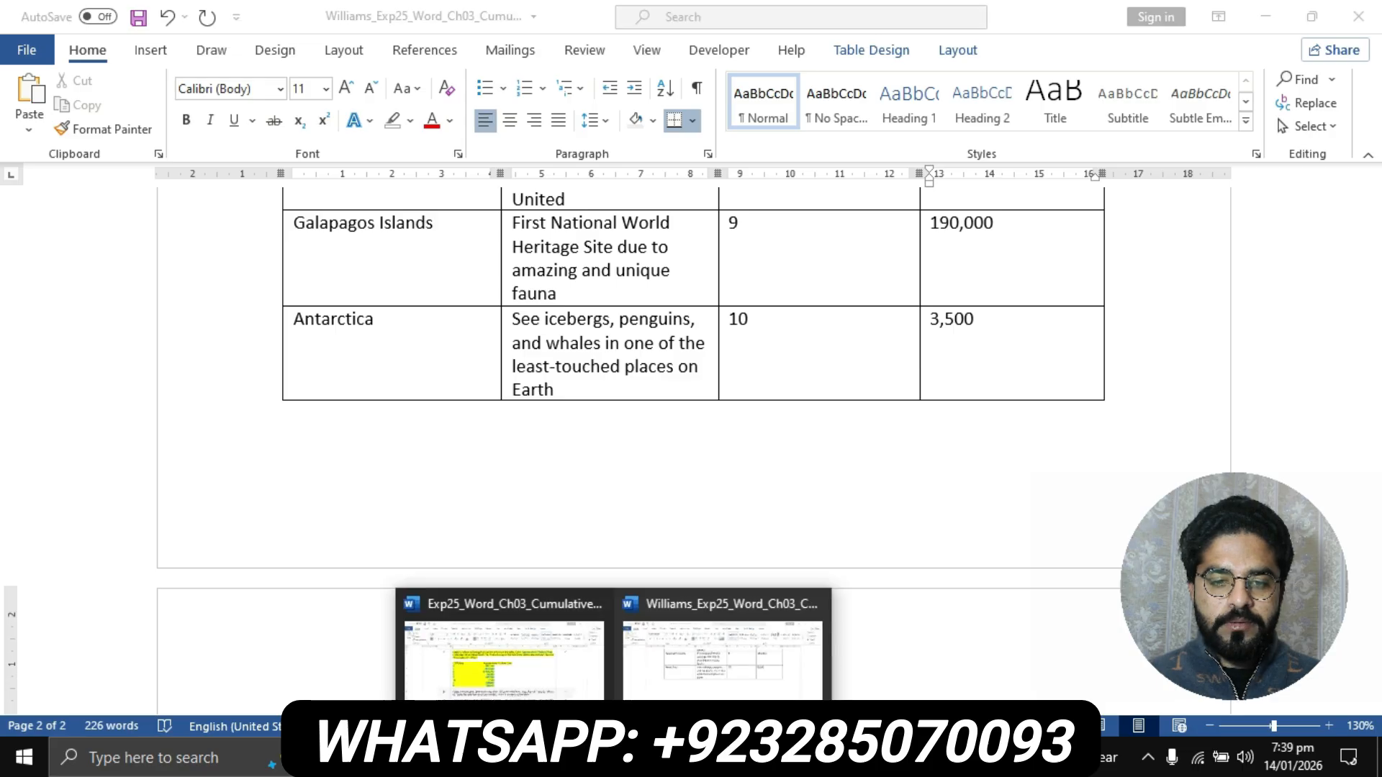
click(504, 648)
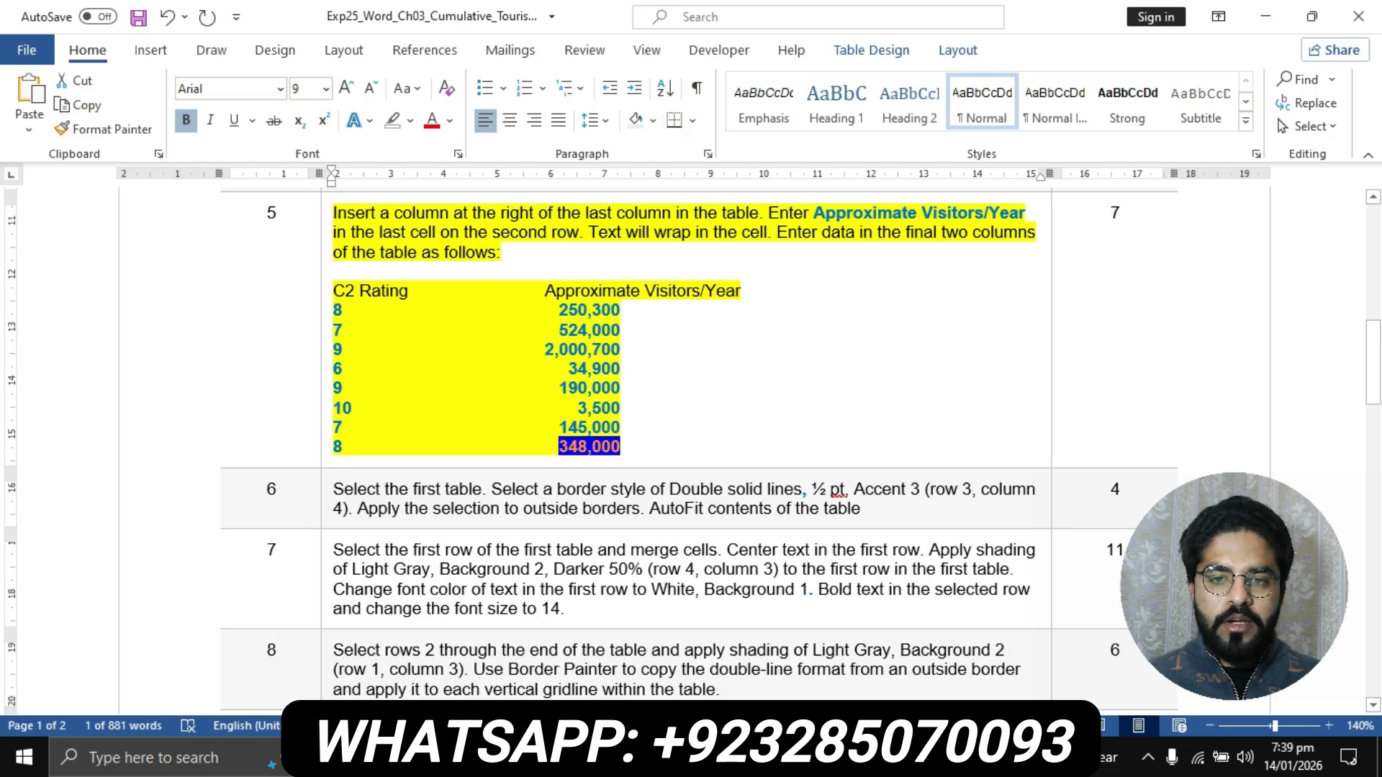
scroll(691, 447, down, 1)
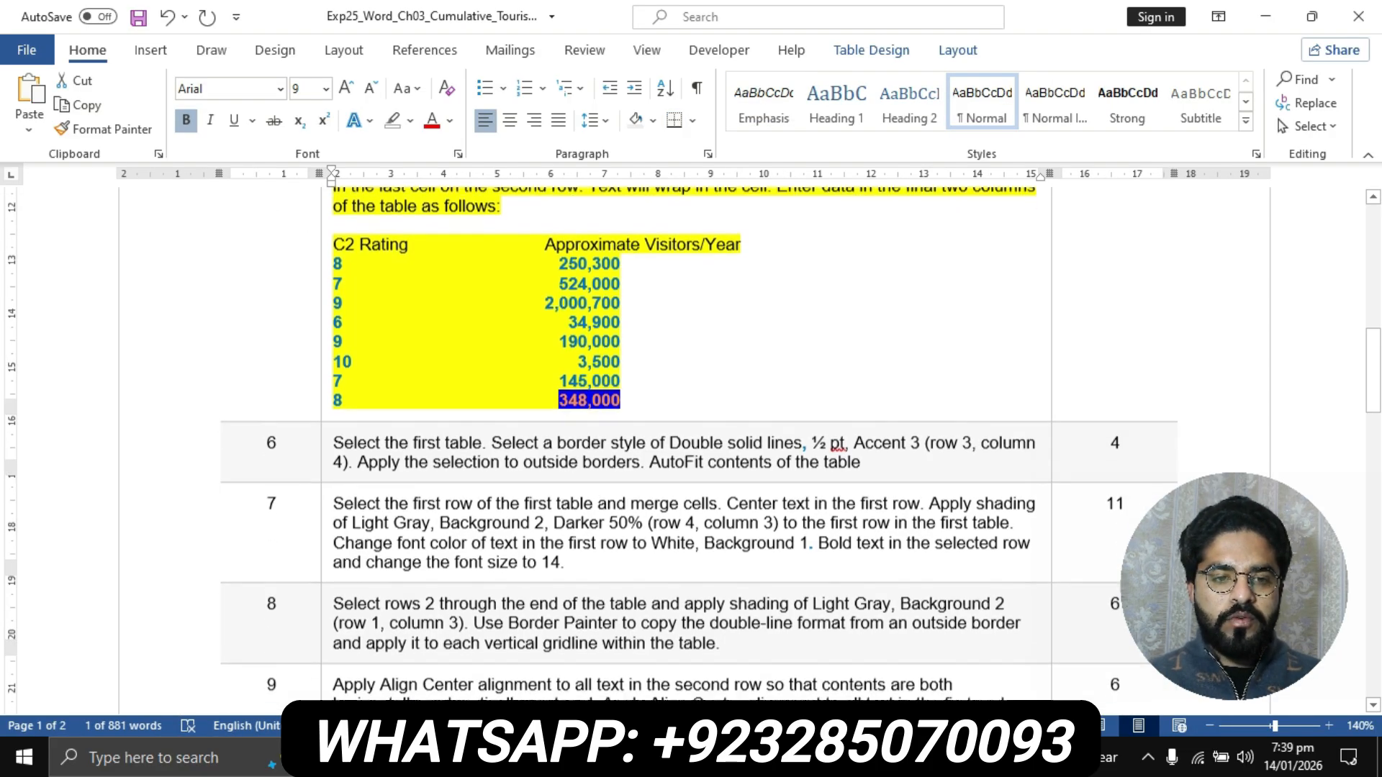
click(326, 426)
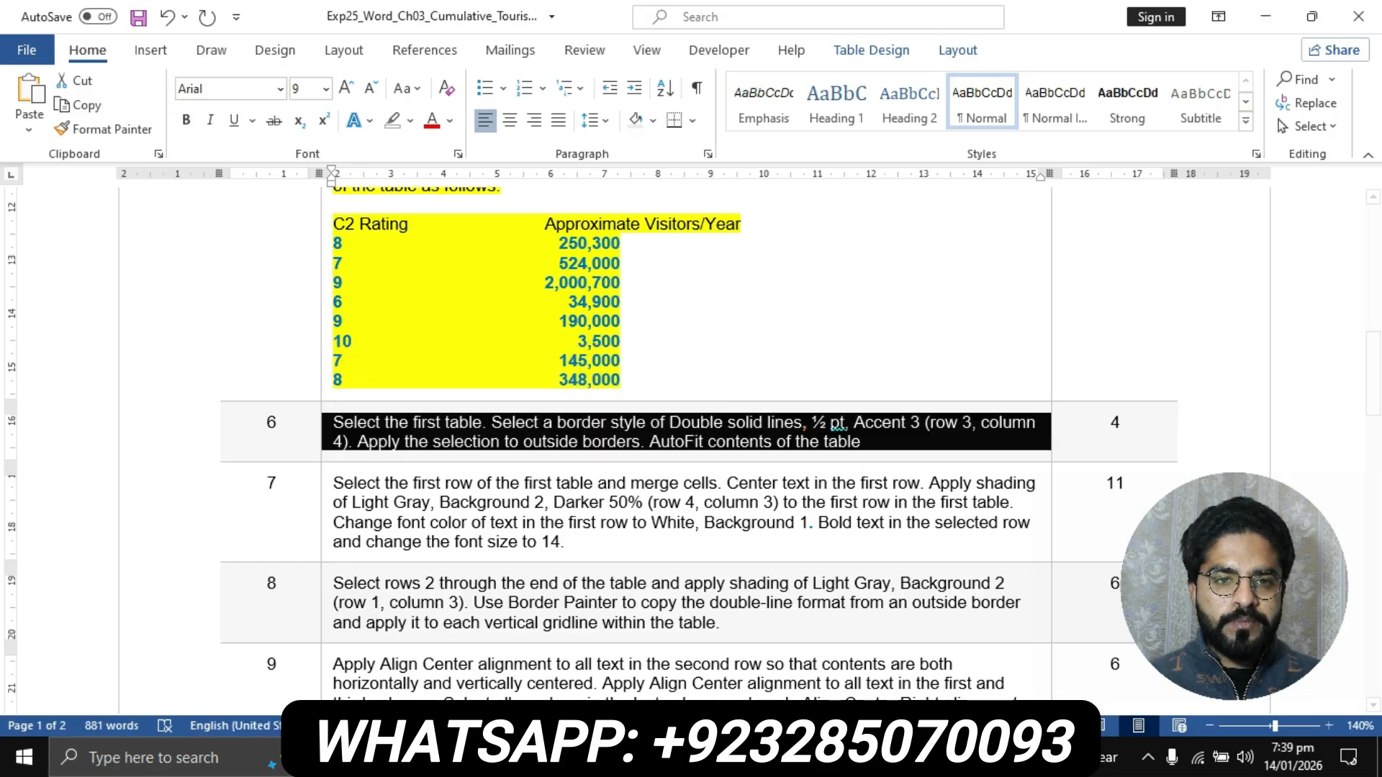
click(410, 120)
click(398, 148)
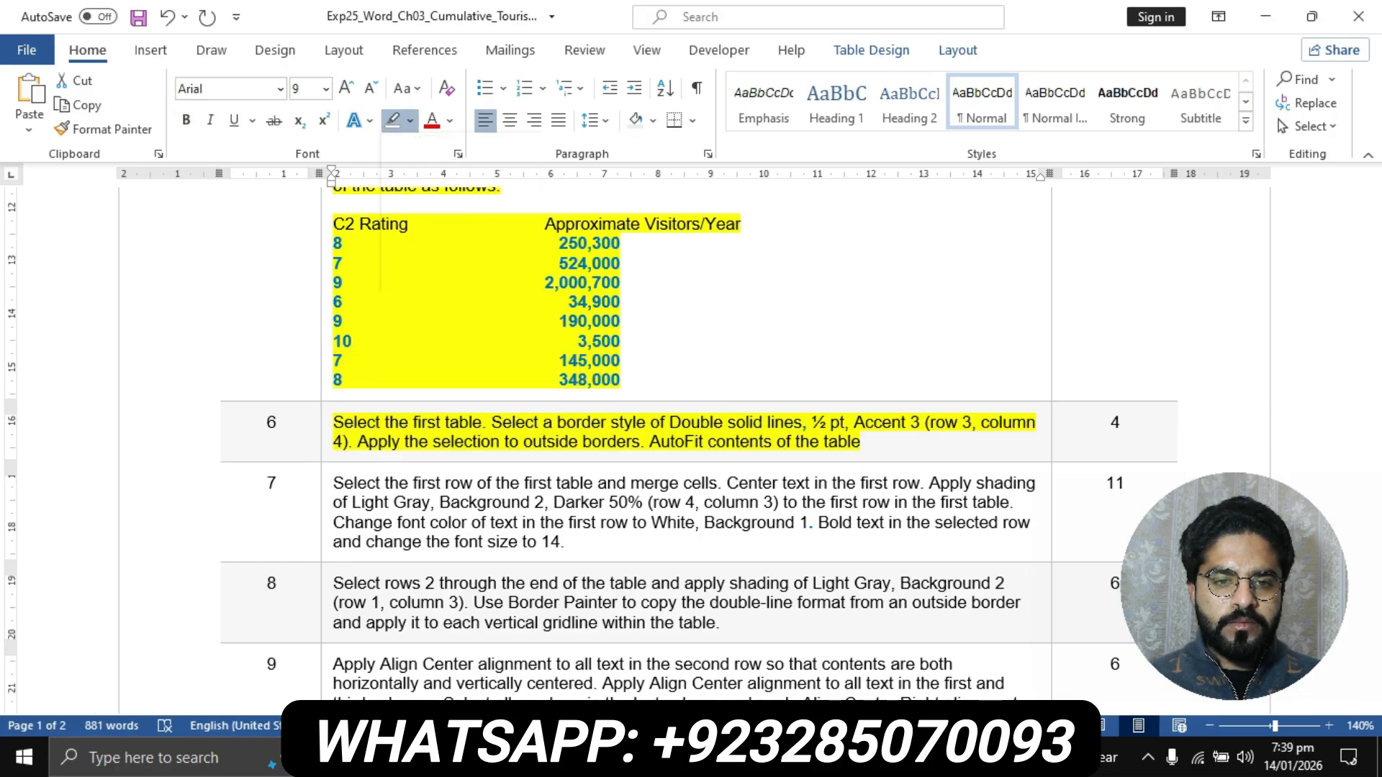
click(400, 441)
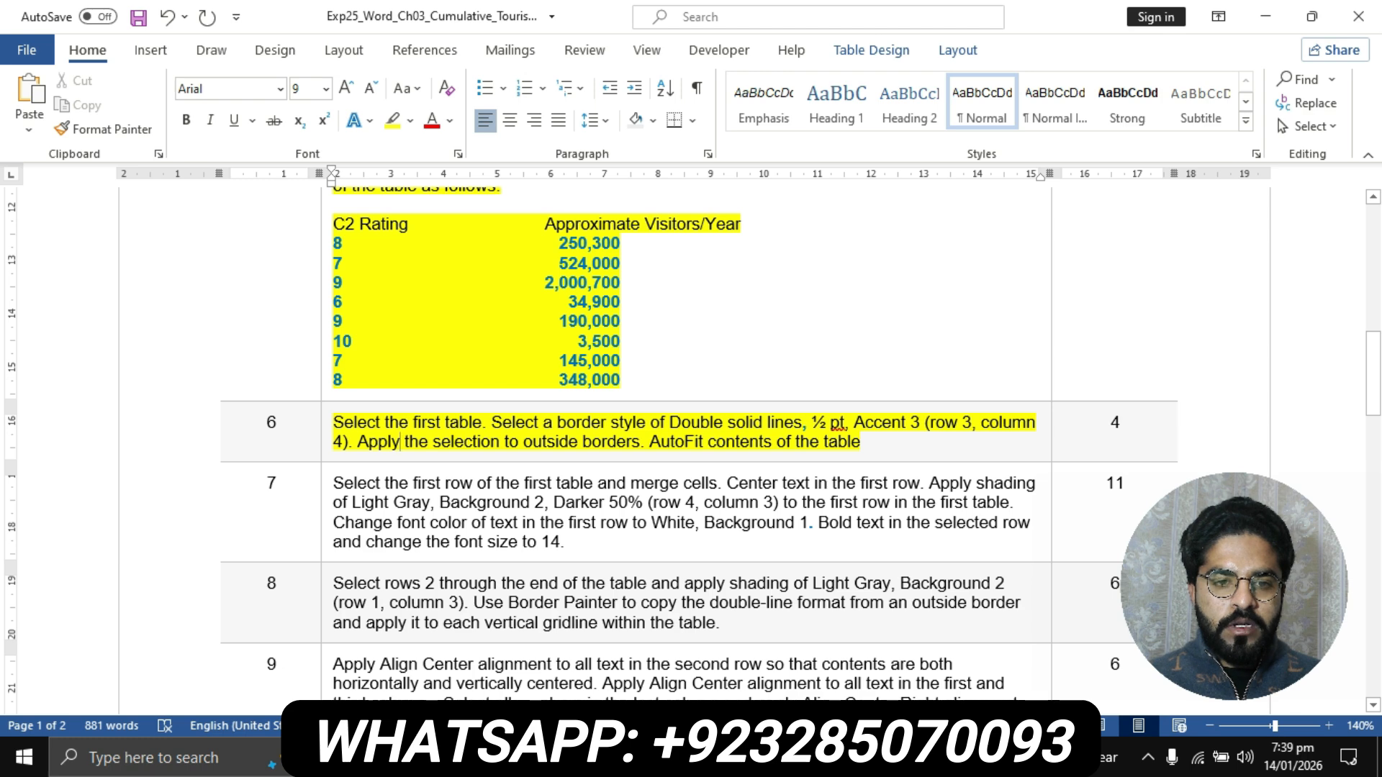
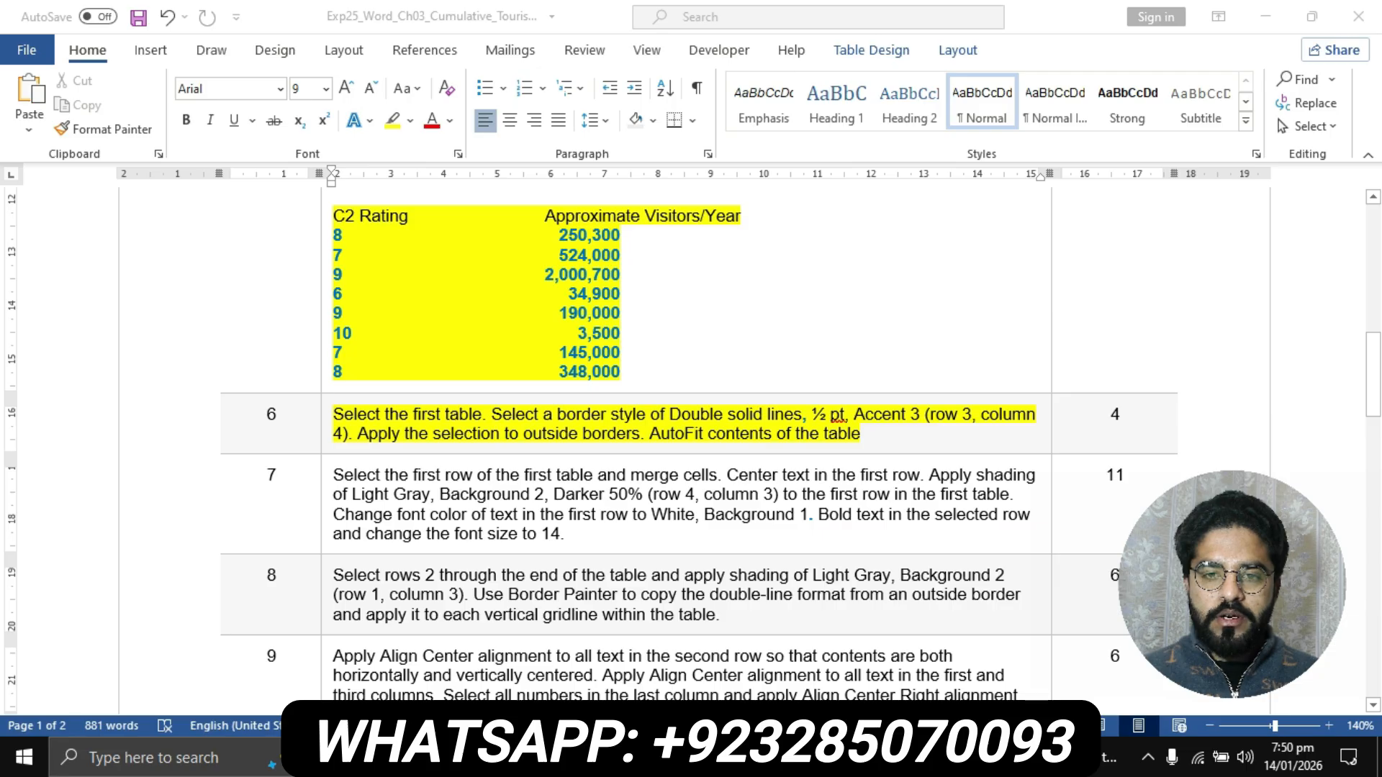
- Select the flyer's entire first table and choose the Double solid lines, 1/2 pt, Accent 3 border style per step 6
click(400, 435)
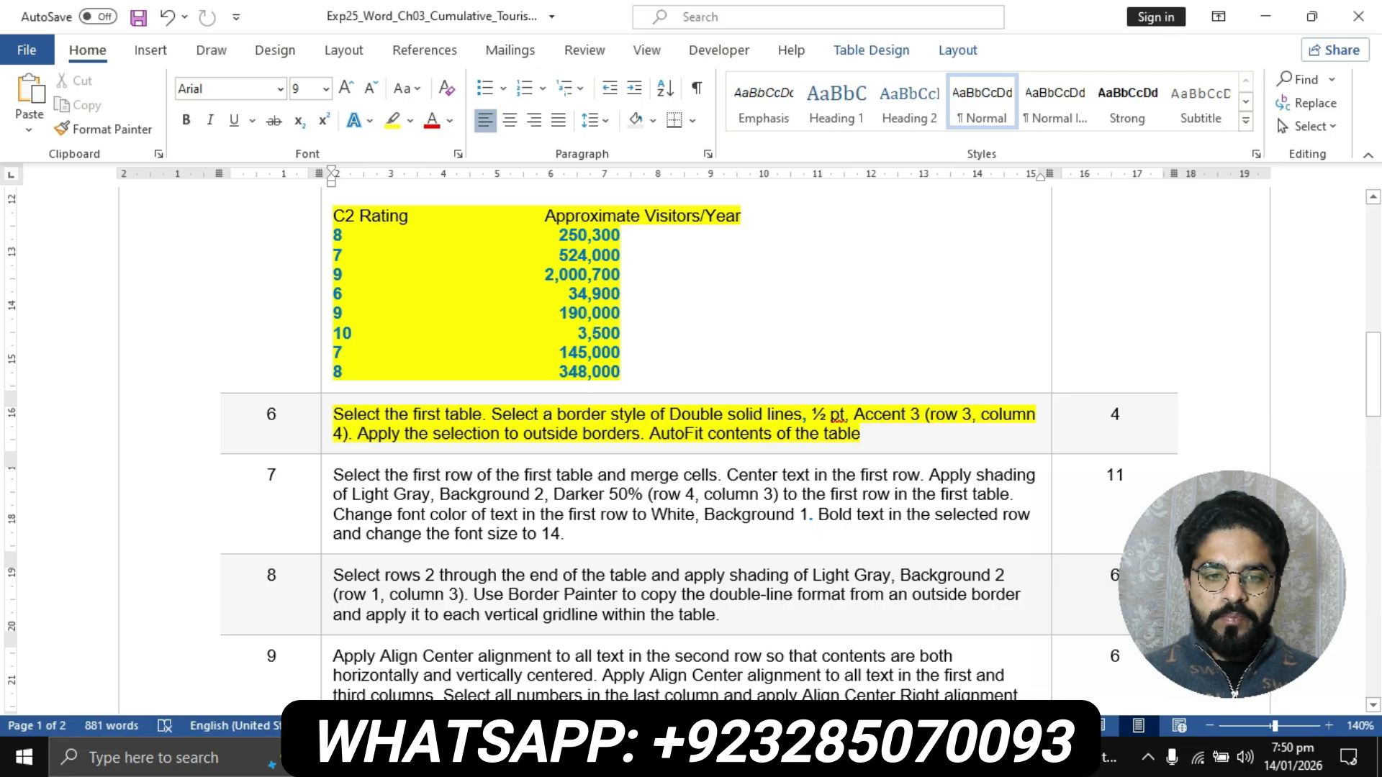
click(618, 758)
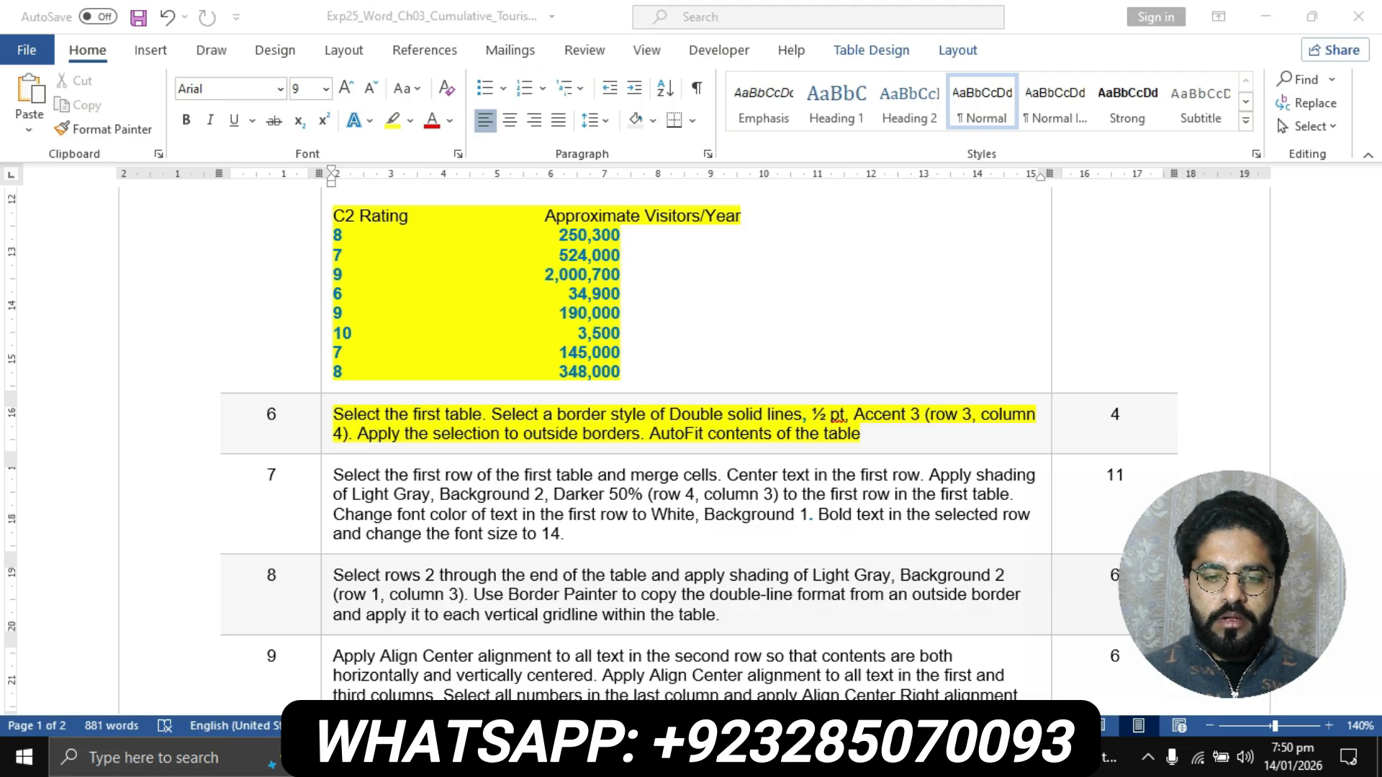
click(722, 648)
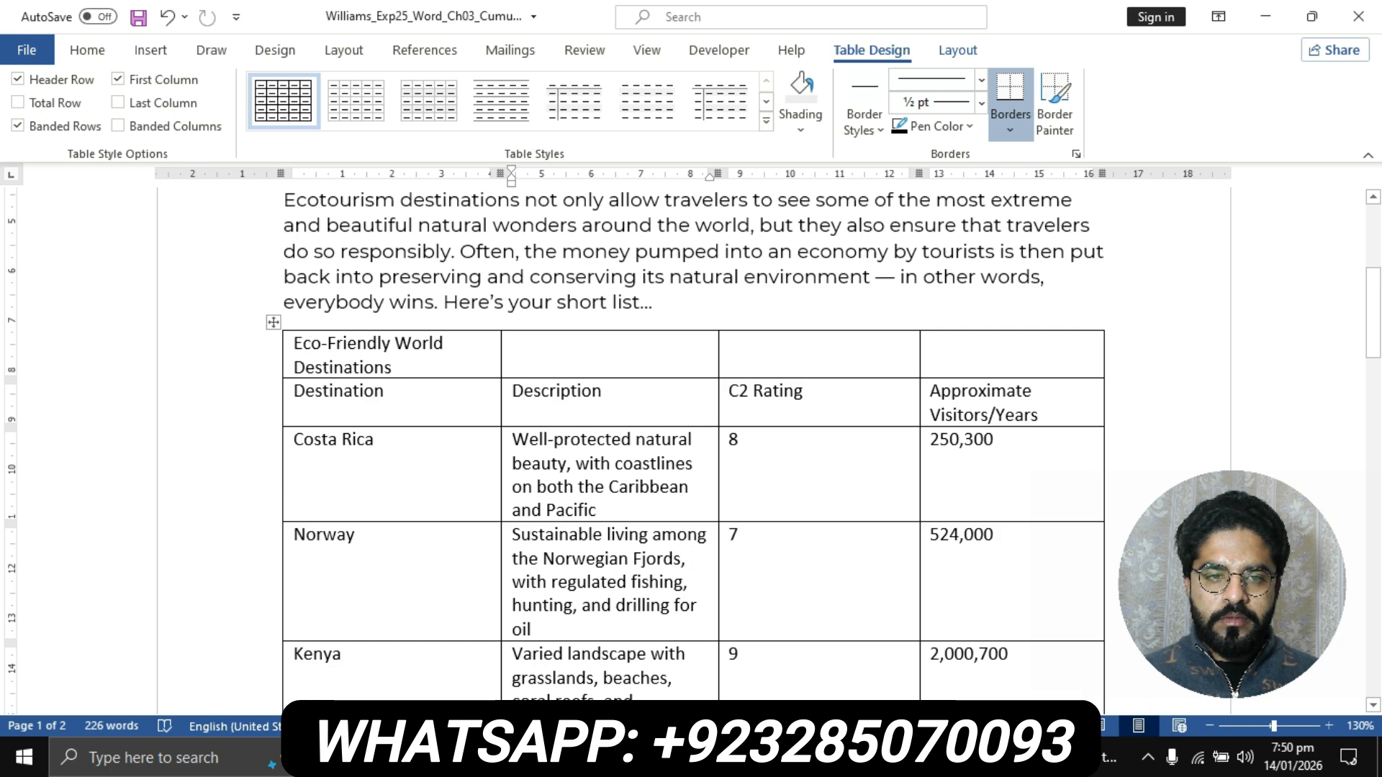
click(273, 322)
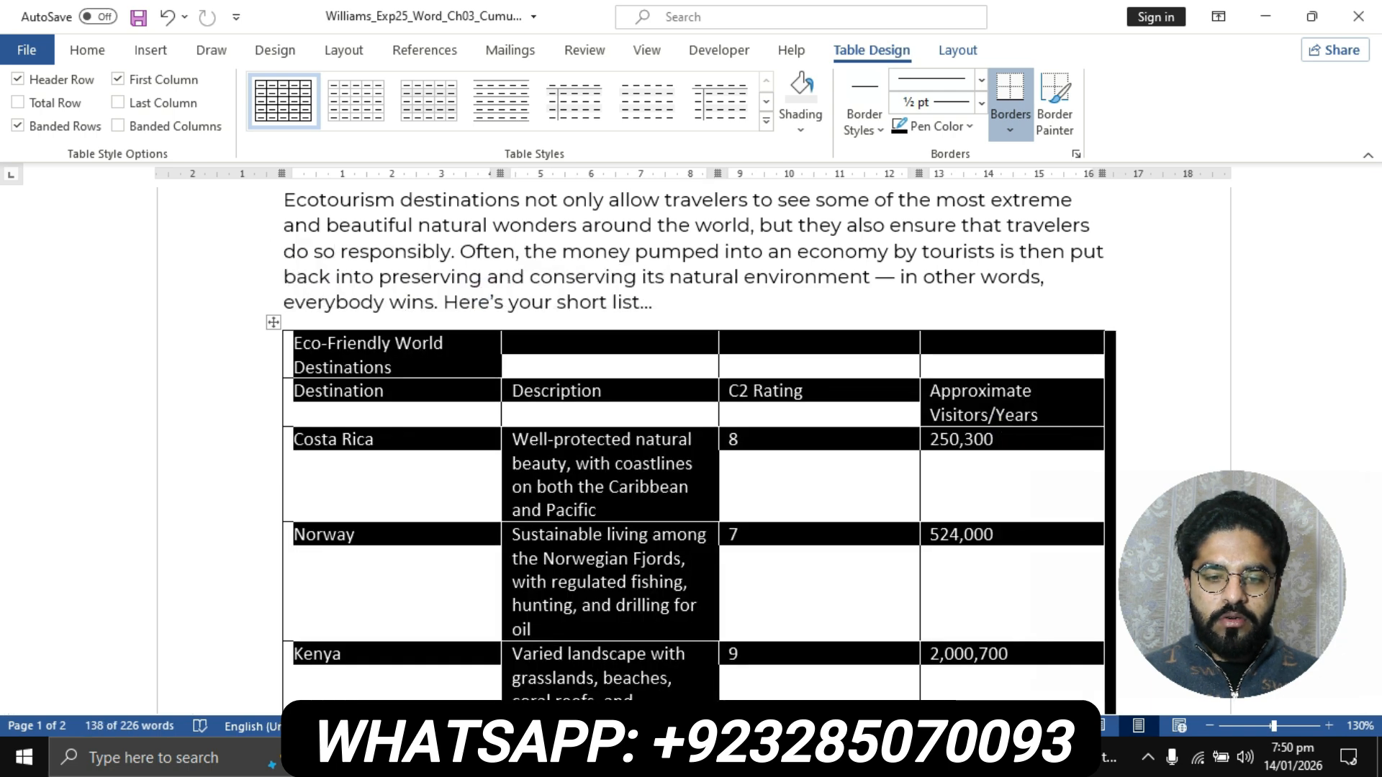
click(617, 758)
click(504, 651)
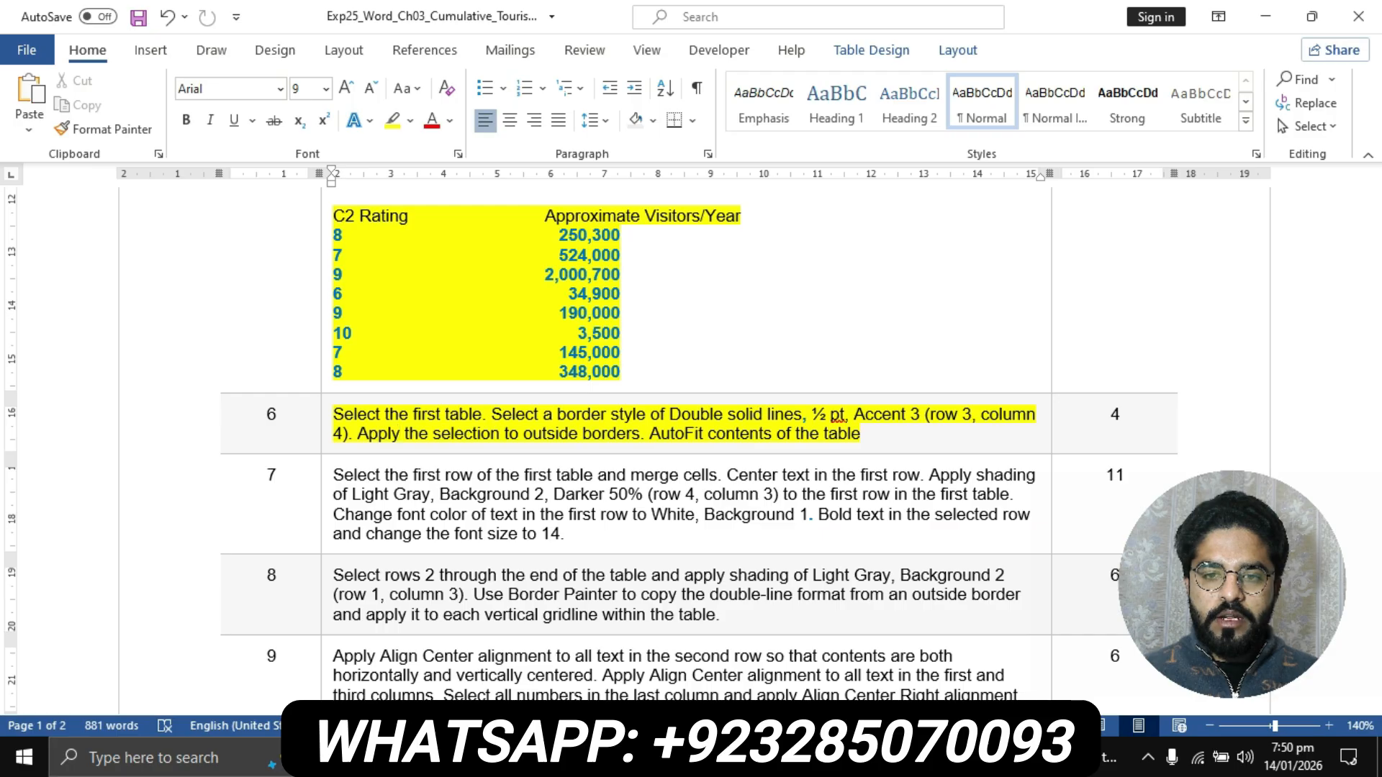
click(618, 758)
click(722, 651)
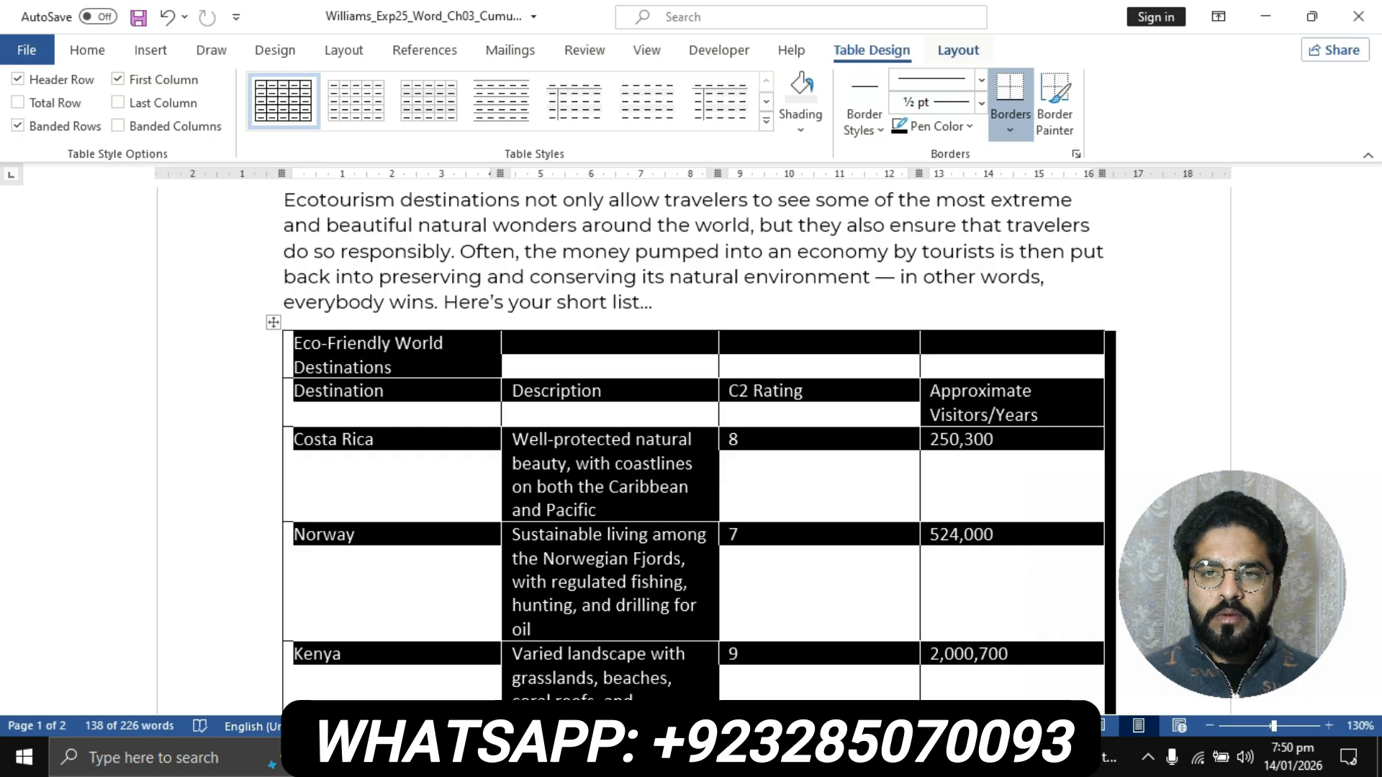
click(958, 50)
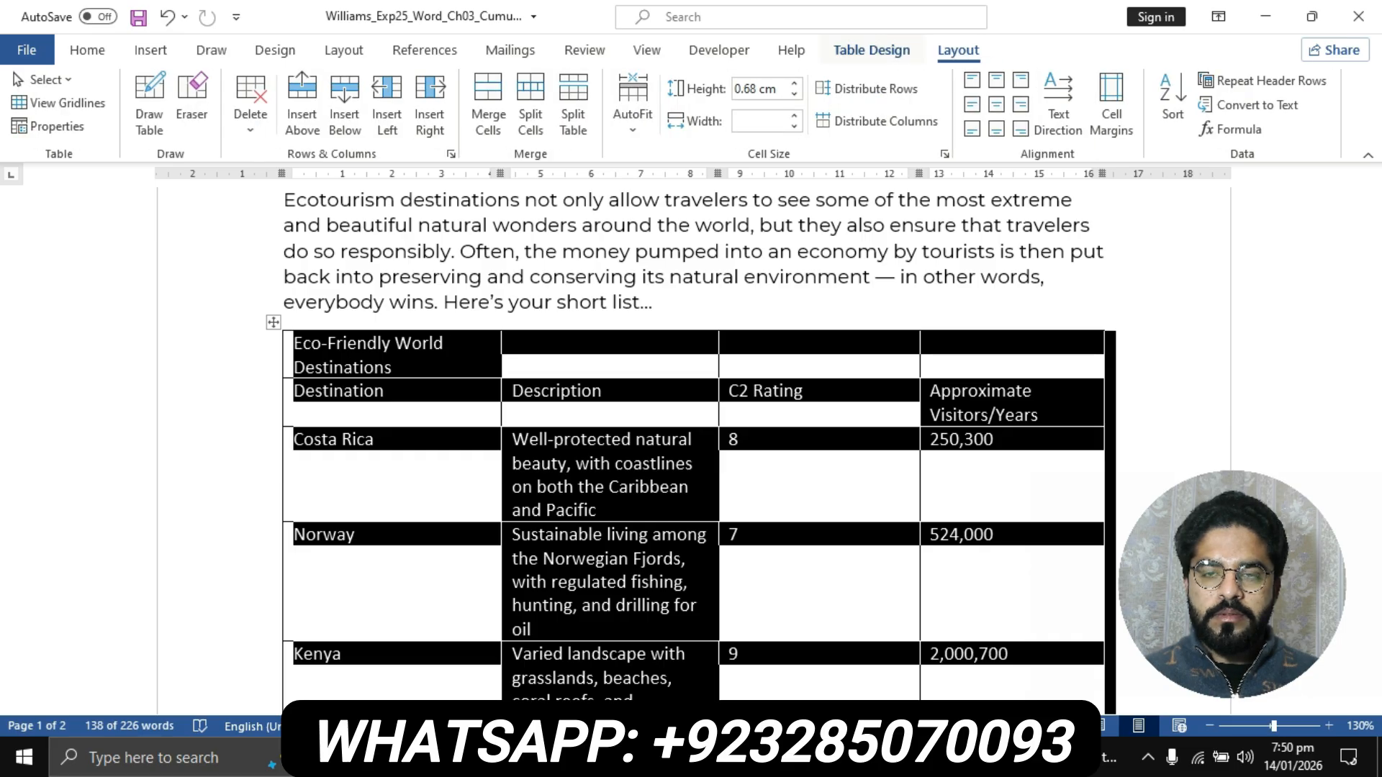
click(871, 50)
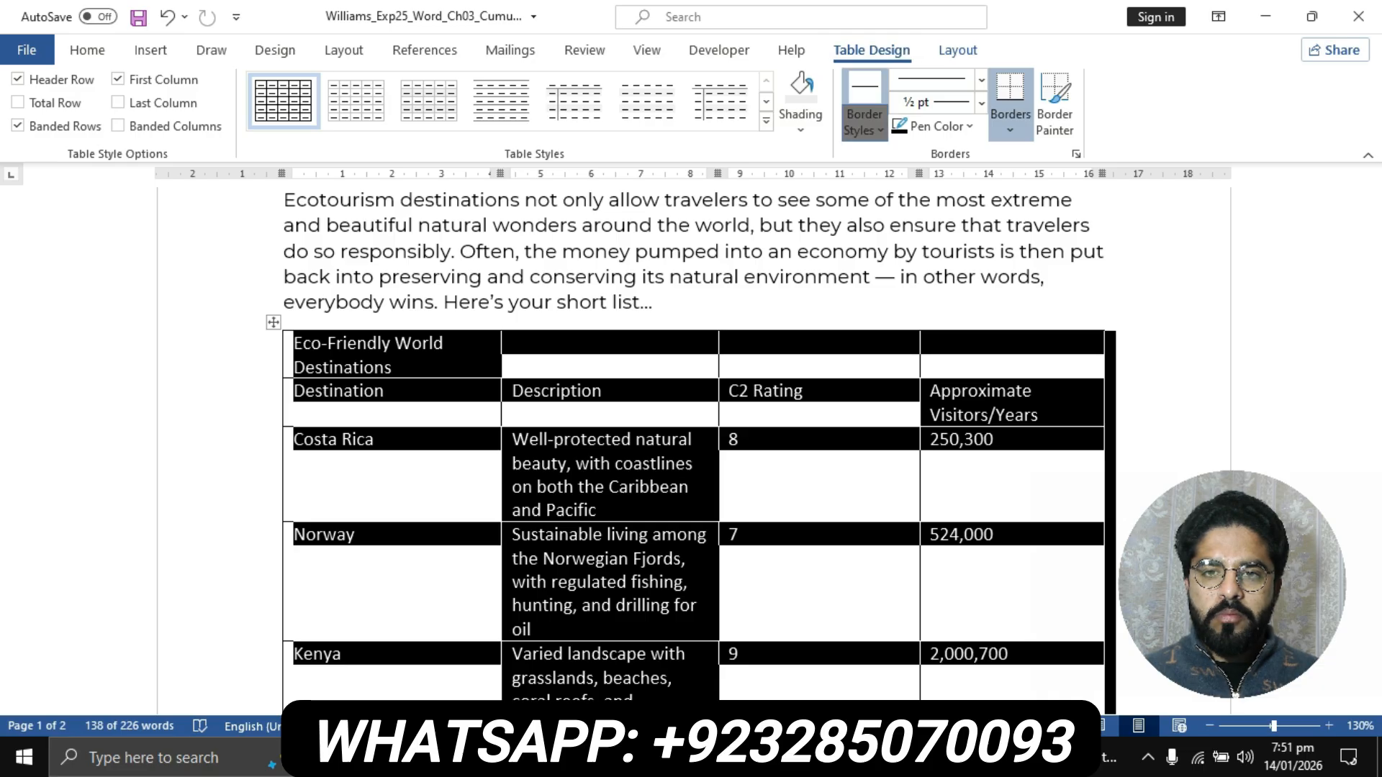
click(864, 115)
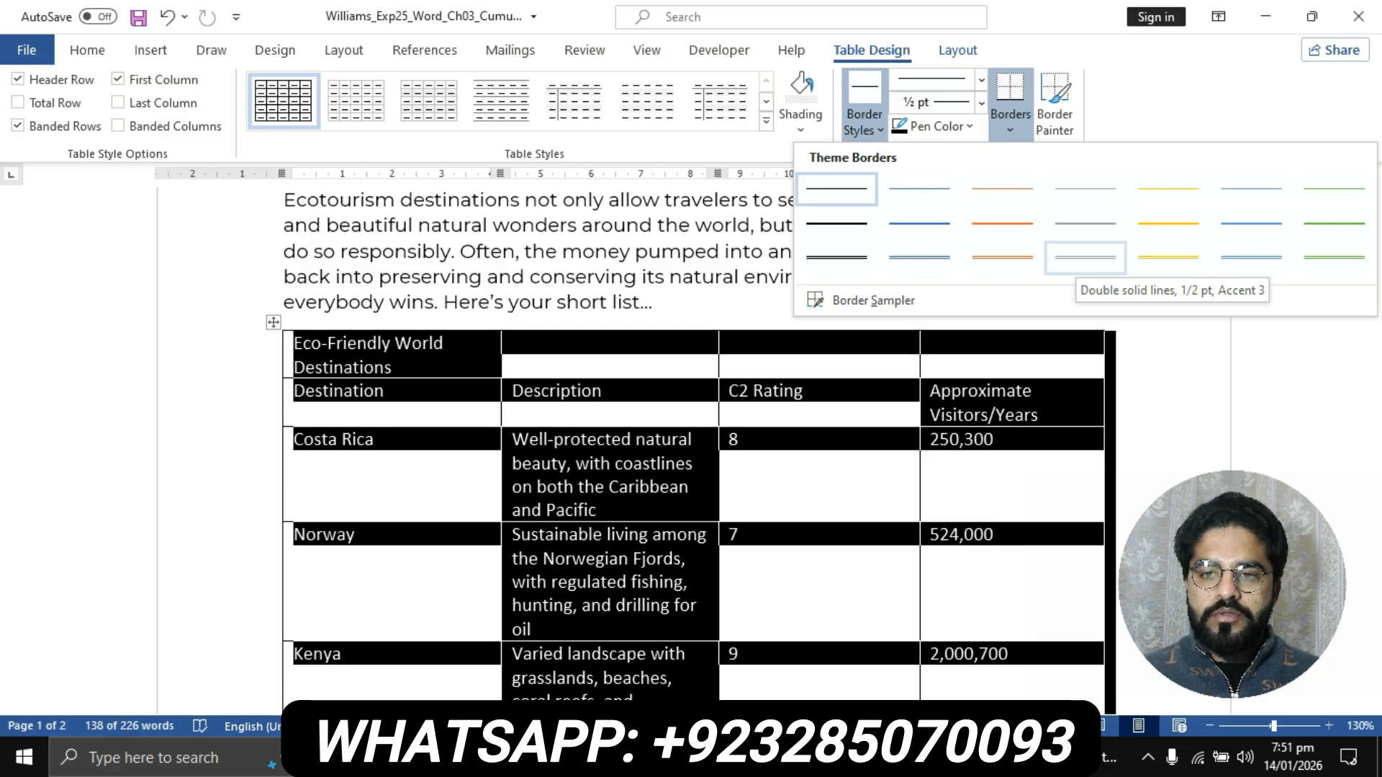
click(1085, 257)
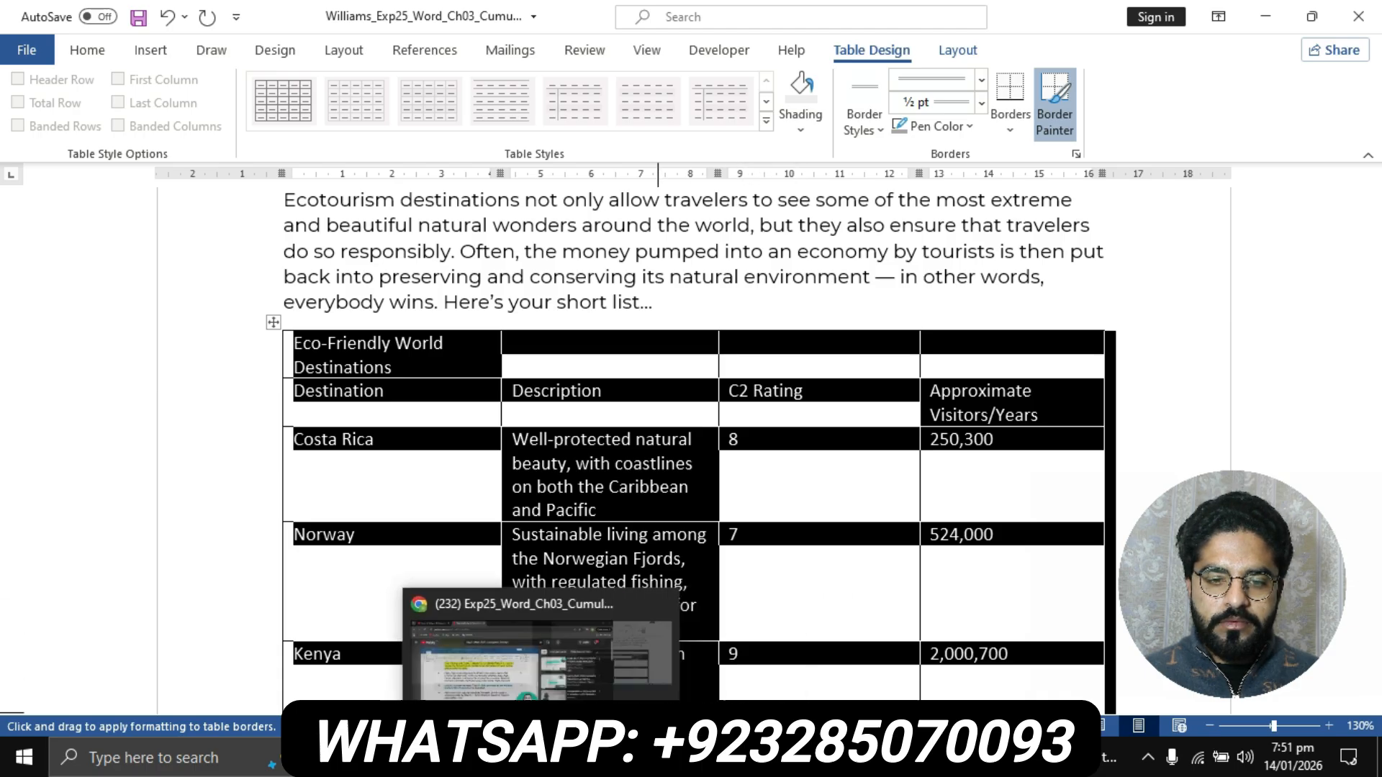
- Check step 6 in the instructions document, then apply the chosen double-line style to the outside borders of the flyer's first table
mouse_move(612, 758)
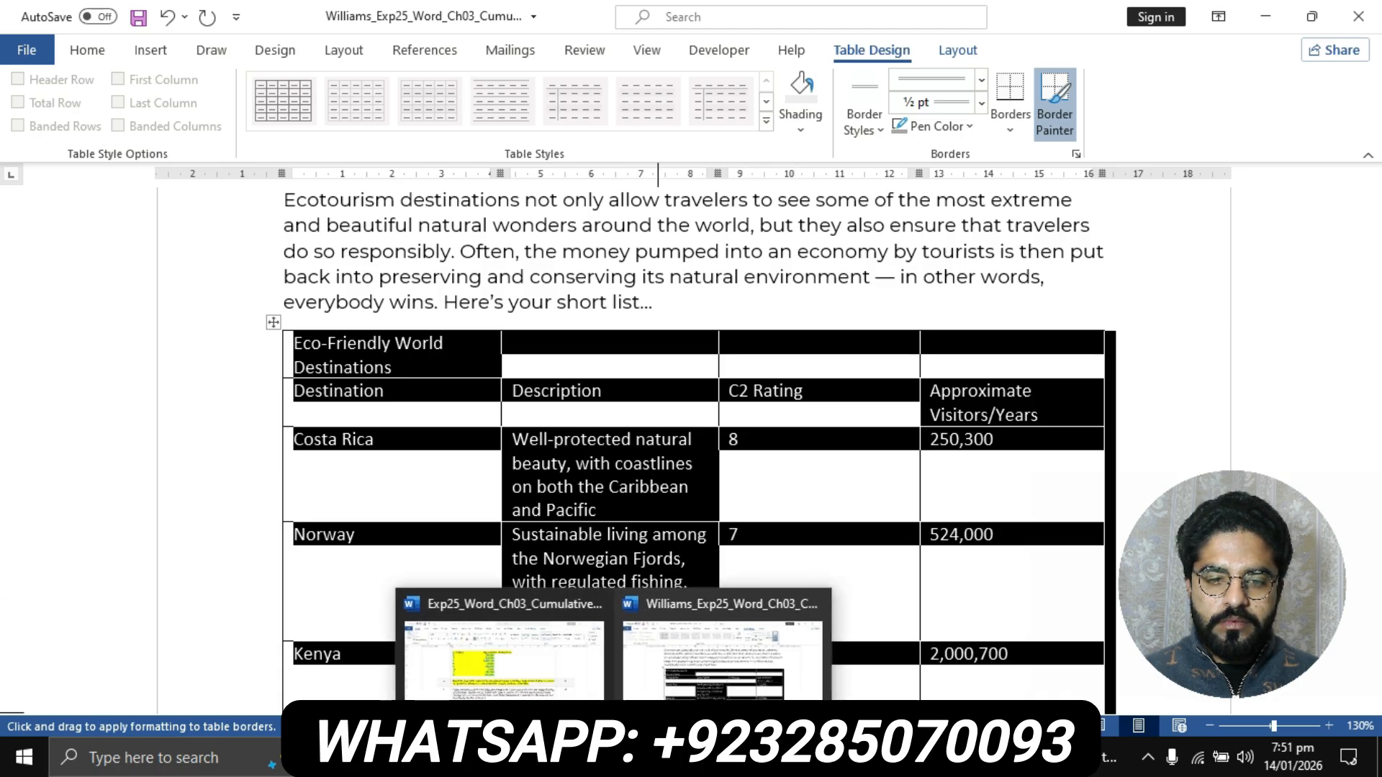
click(504, 647)
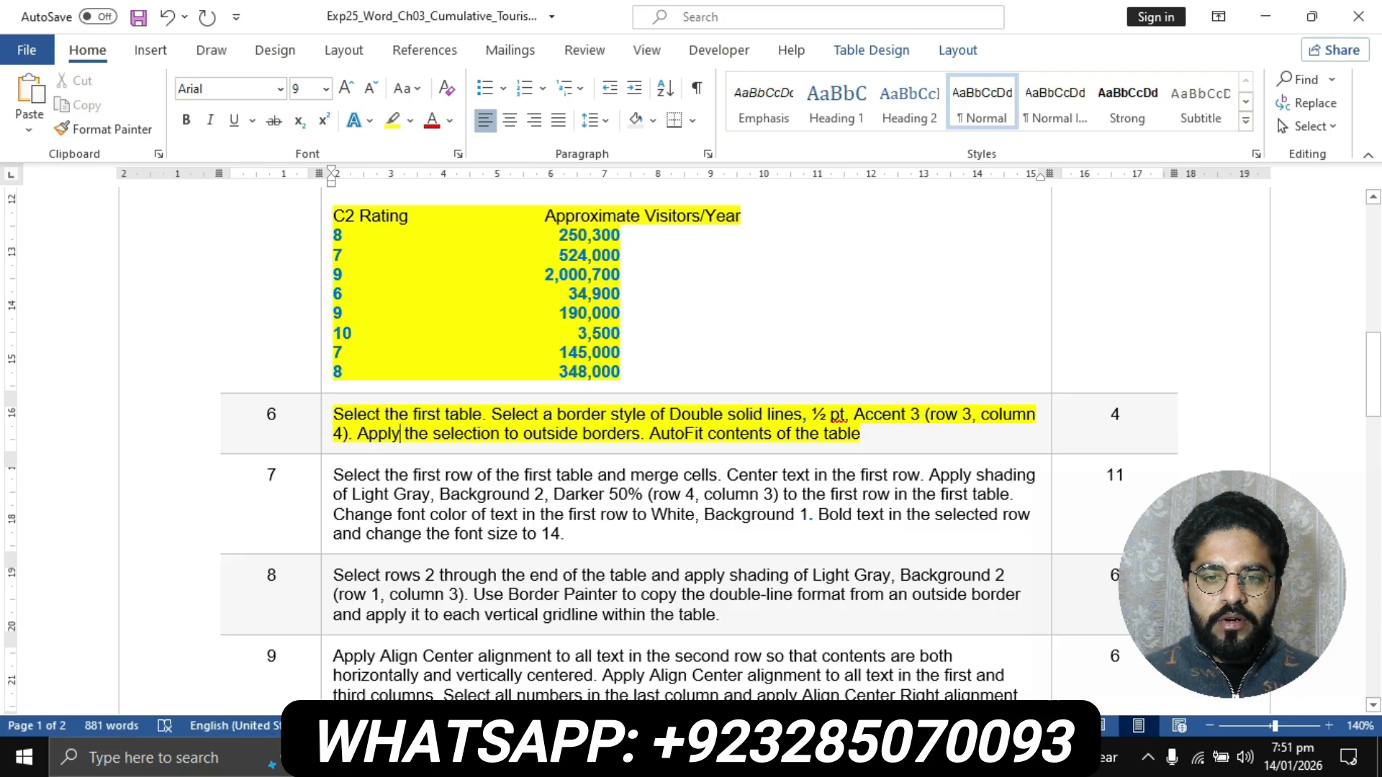
mouse_move(624, 757)
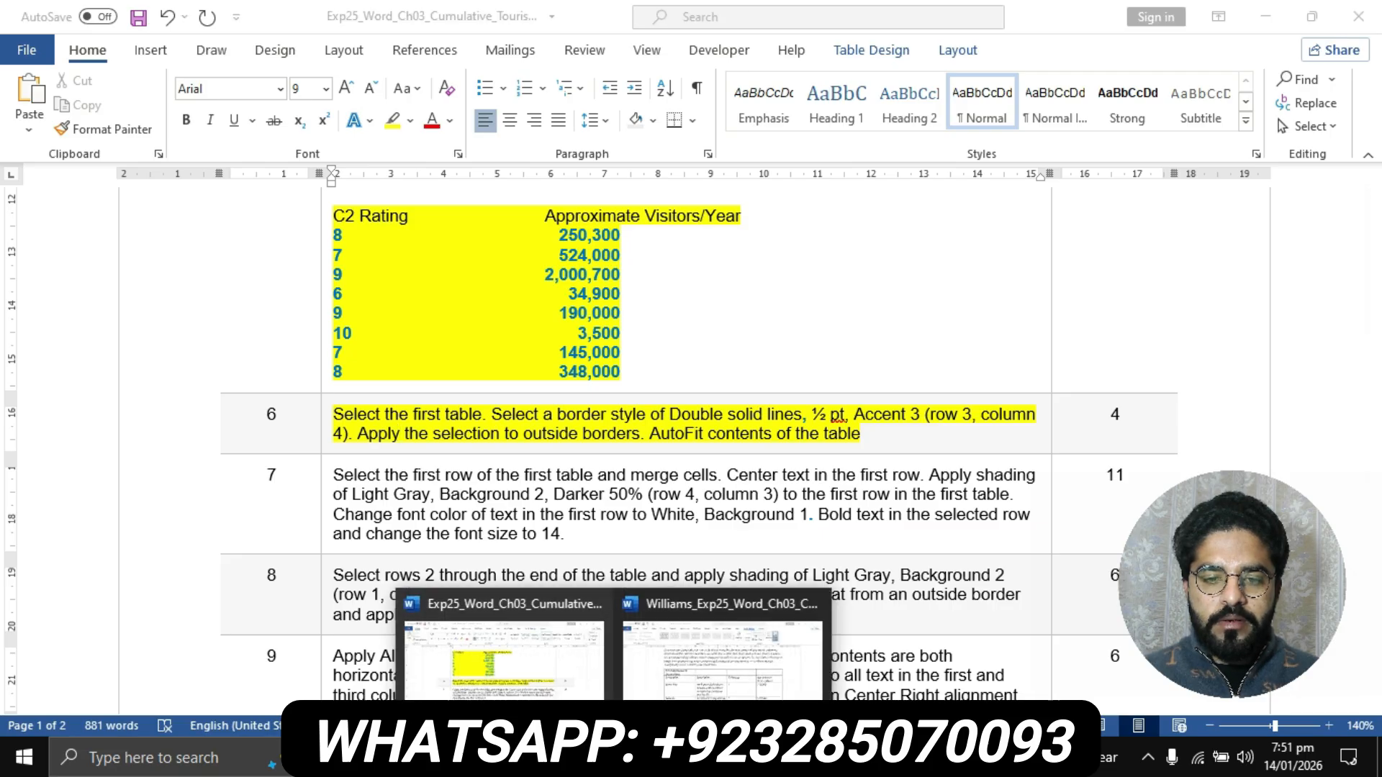
click(716, 652)
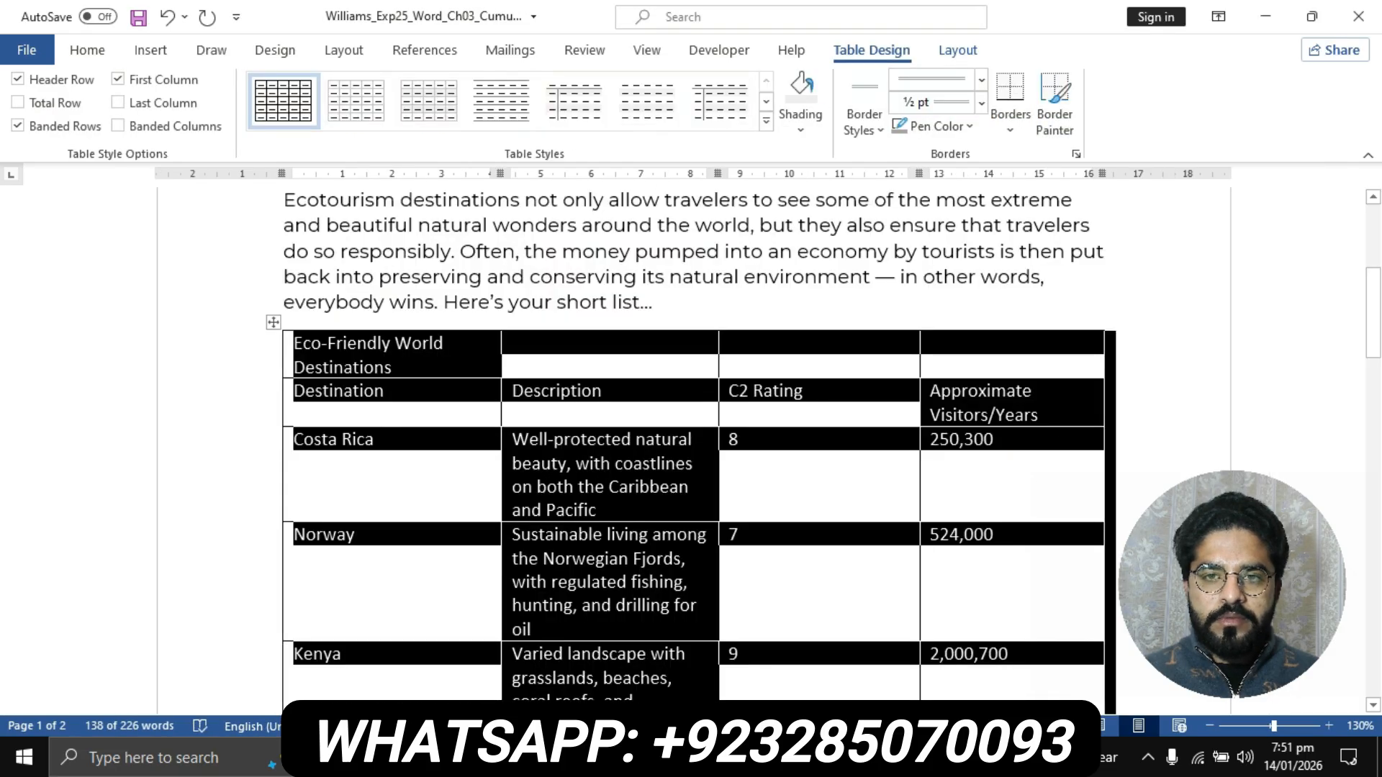
click(1010, 123)
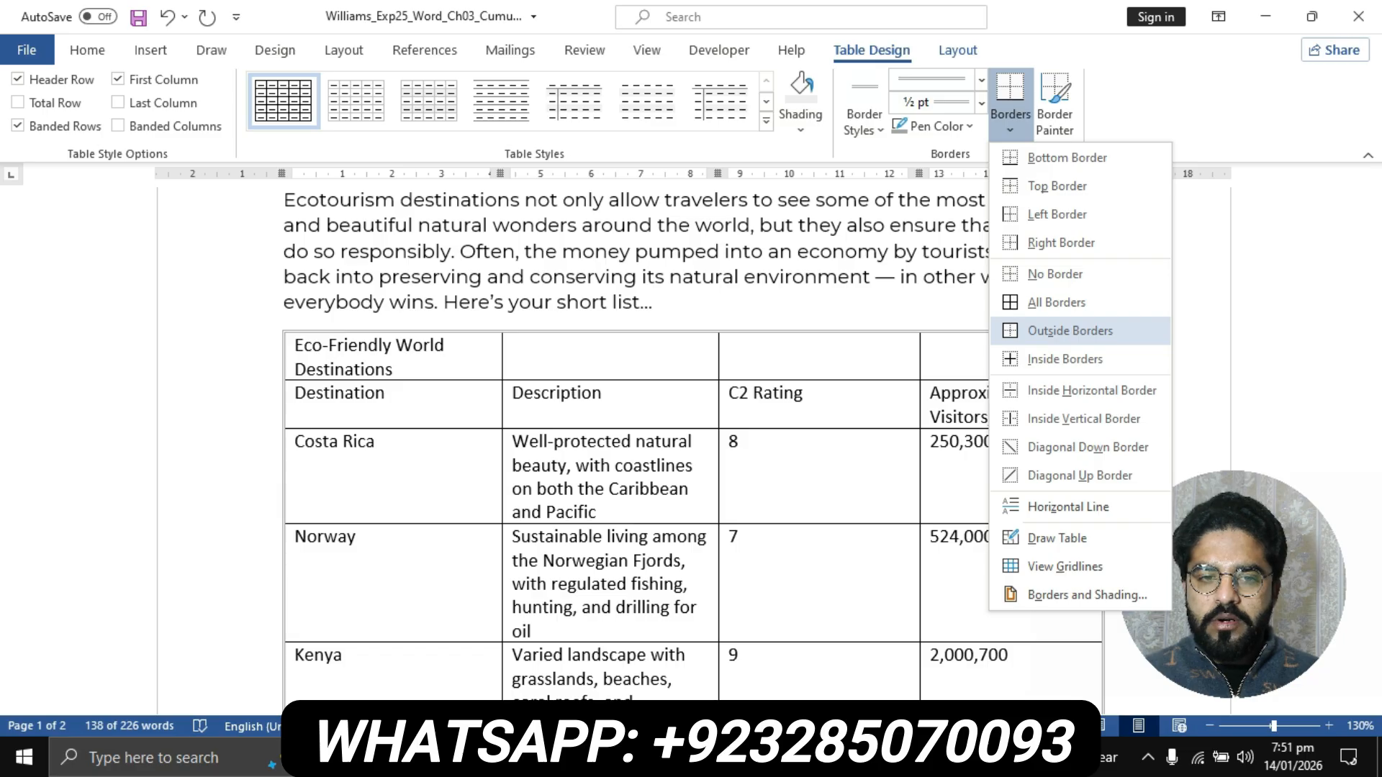
click(1070, 330)
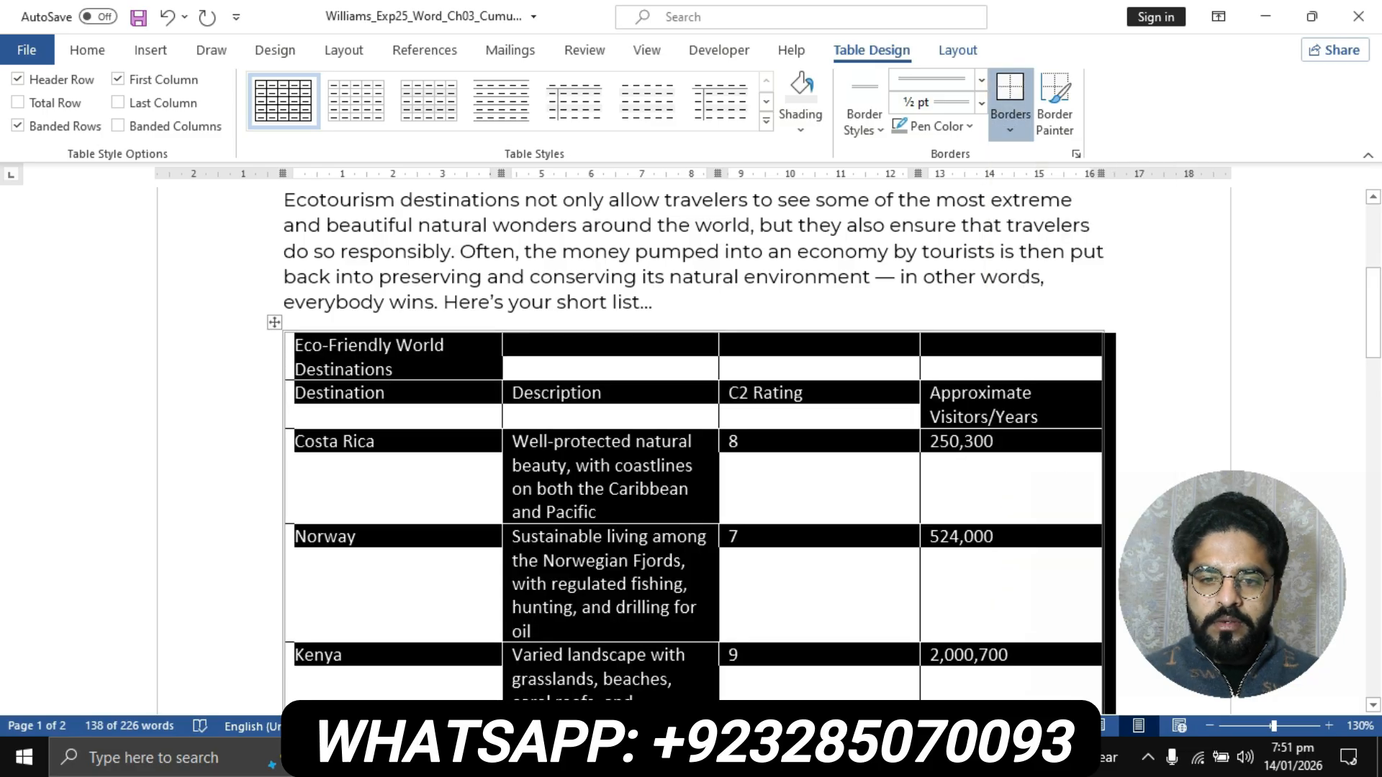
- Recheck step 6 in the instructions document and AutoFit the flyer's first table to its contents
click(616, 757)
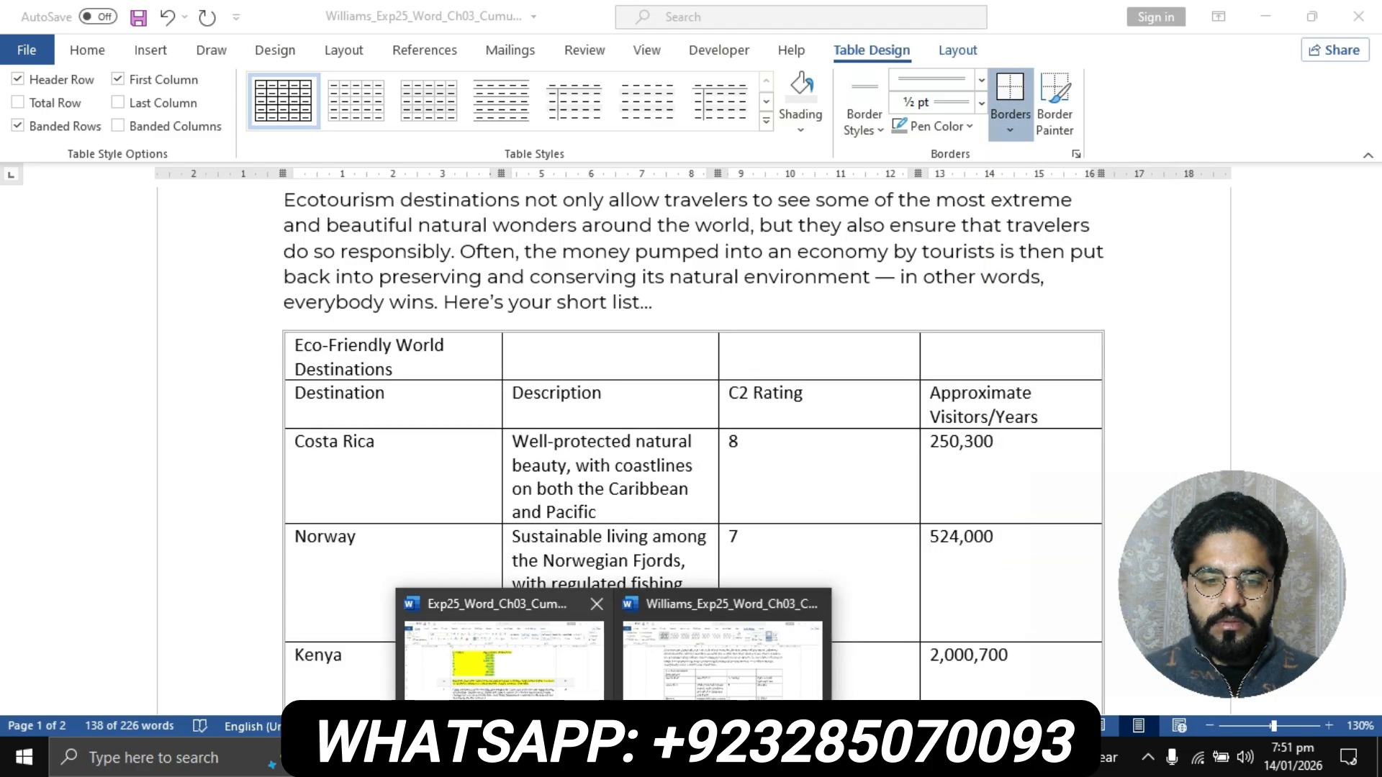
click(502, 648)
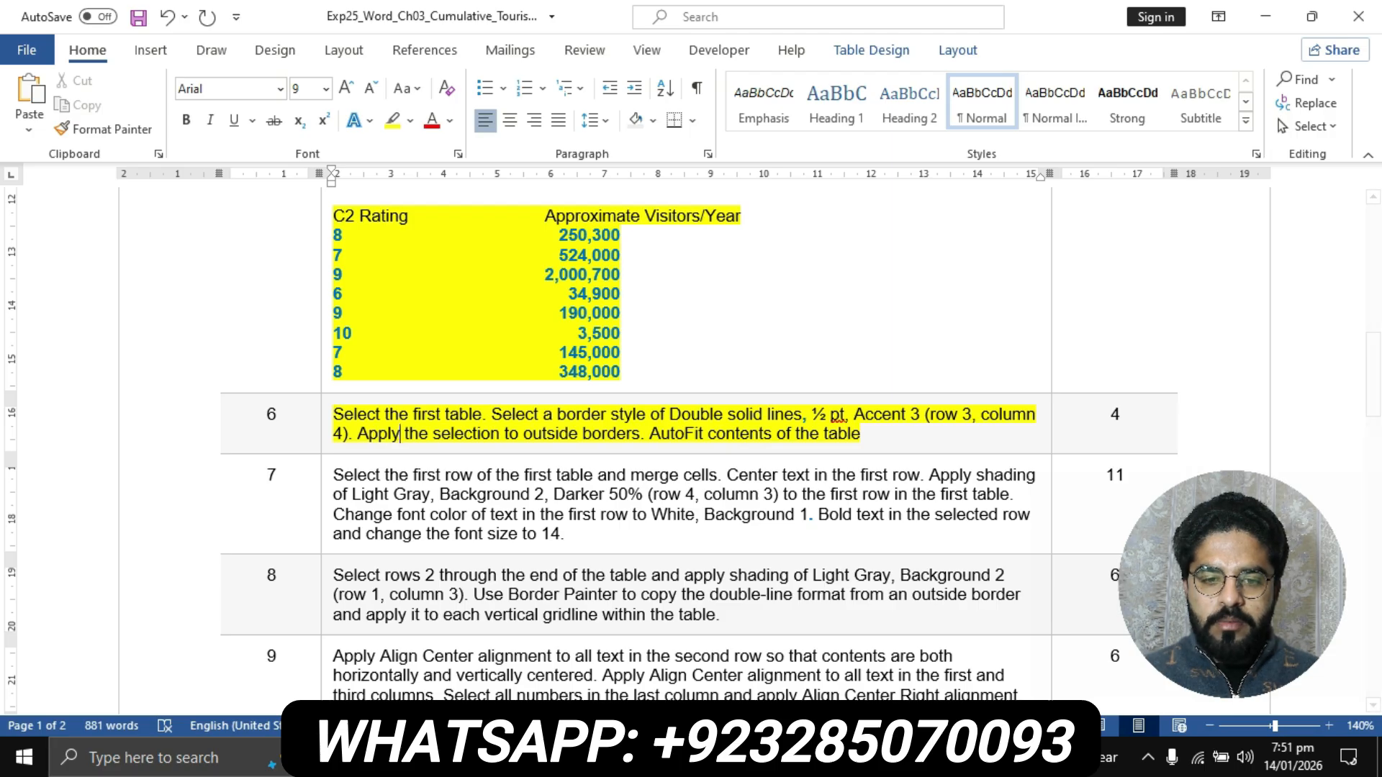
click(613, 758)
click(722, 658)
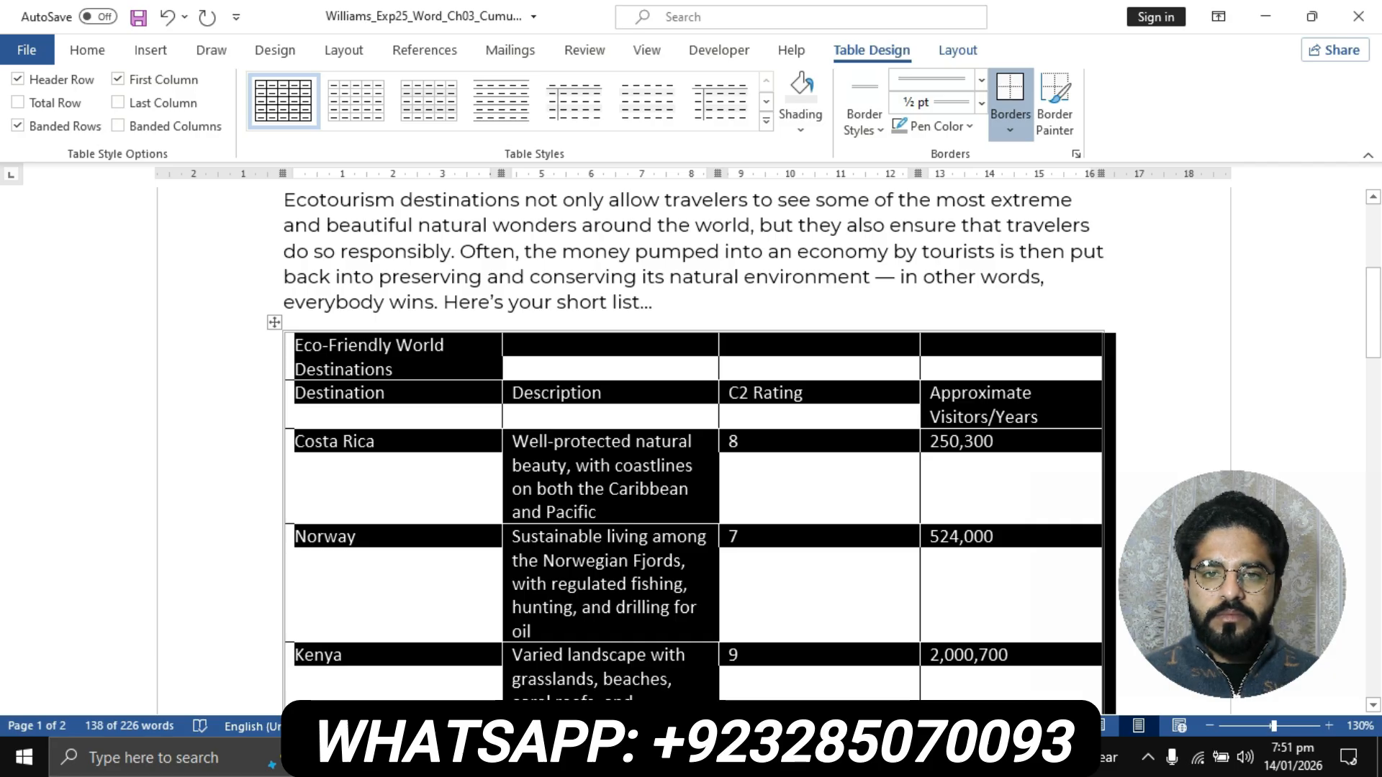
click(957, 49)
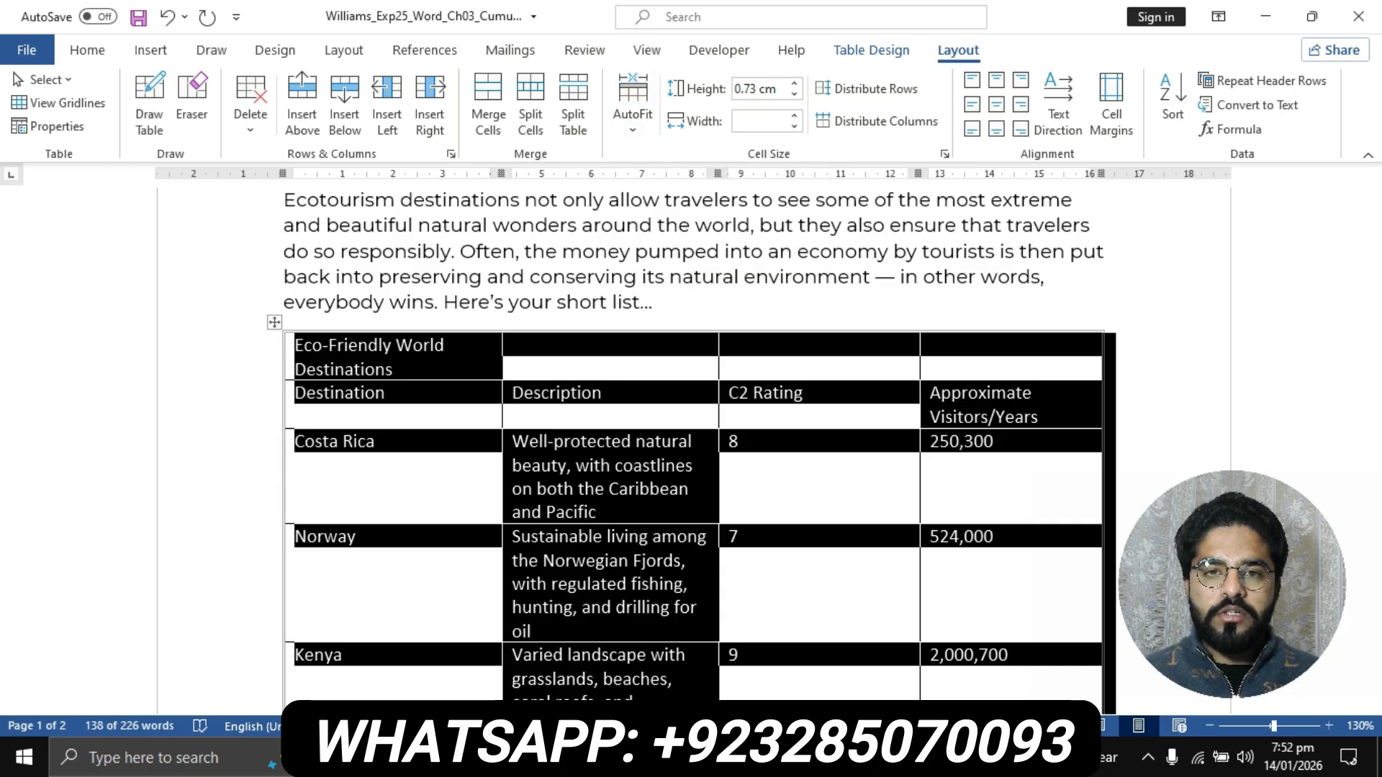
click(633, 105)
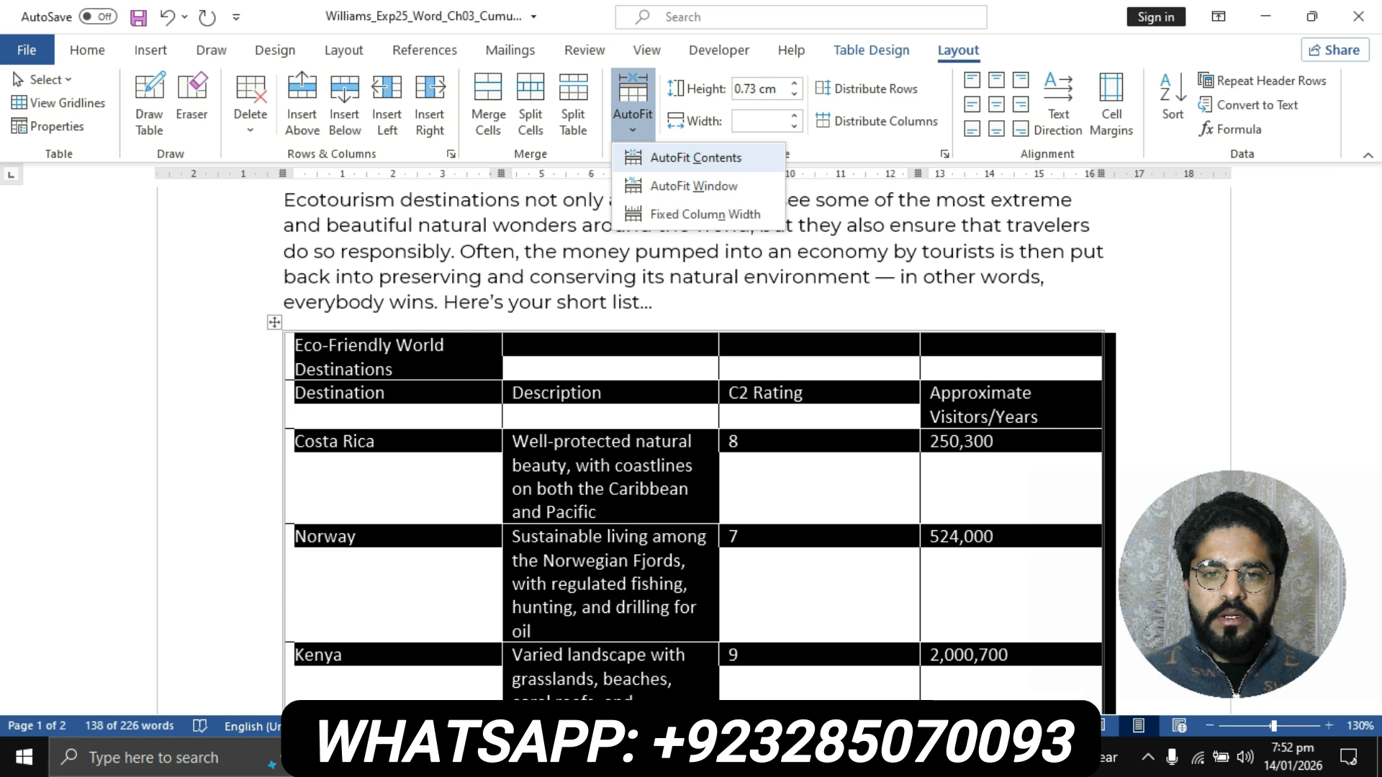
click(696, 158)
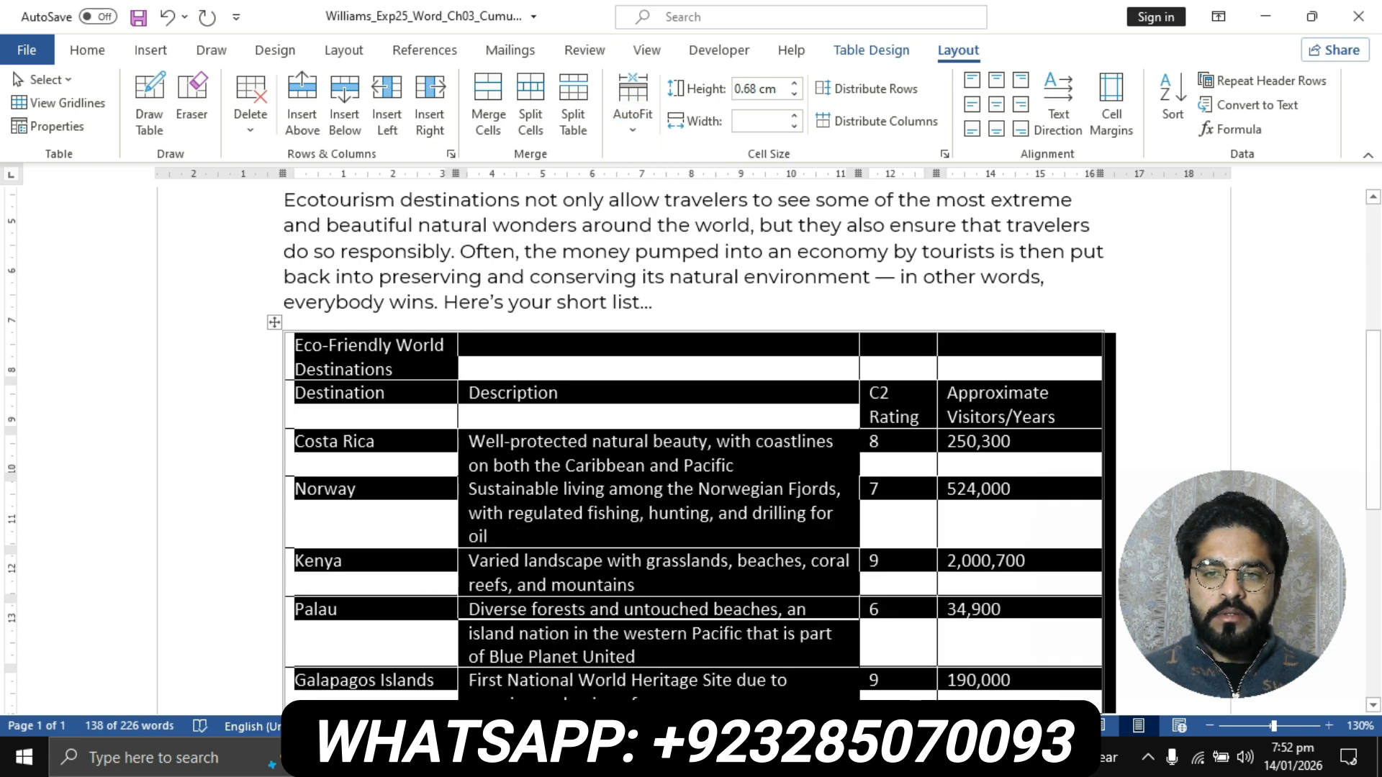
click(1056, 417)
scroll(1056, 417, down, 3)
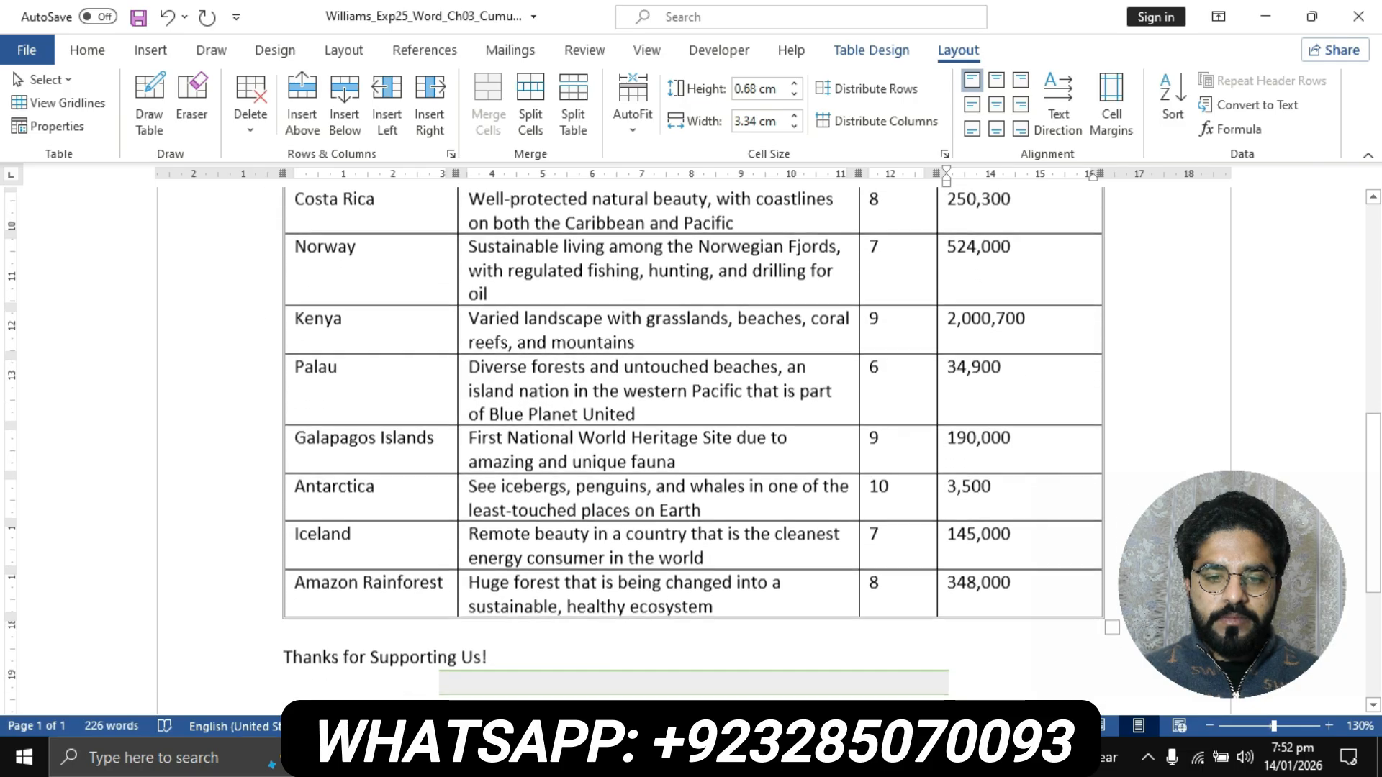
- Highlight the step 7 instruction text in yellow in the instructions document
click(616, 758)
click(502, 651)
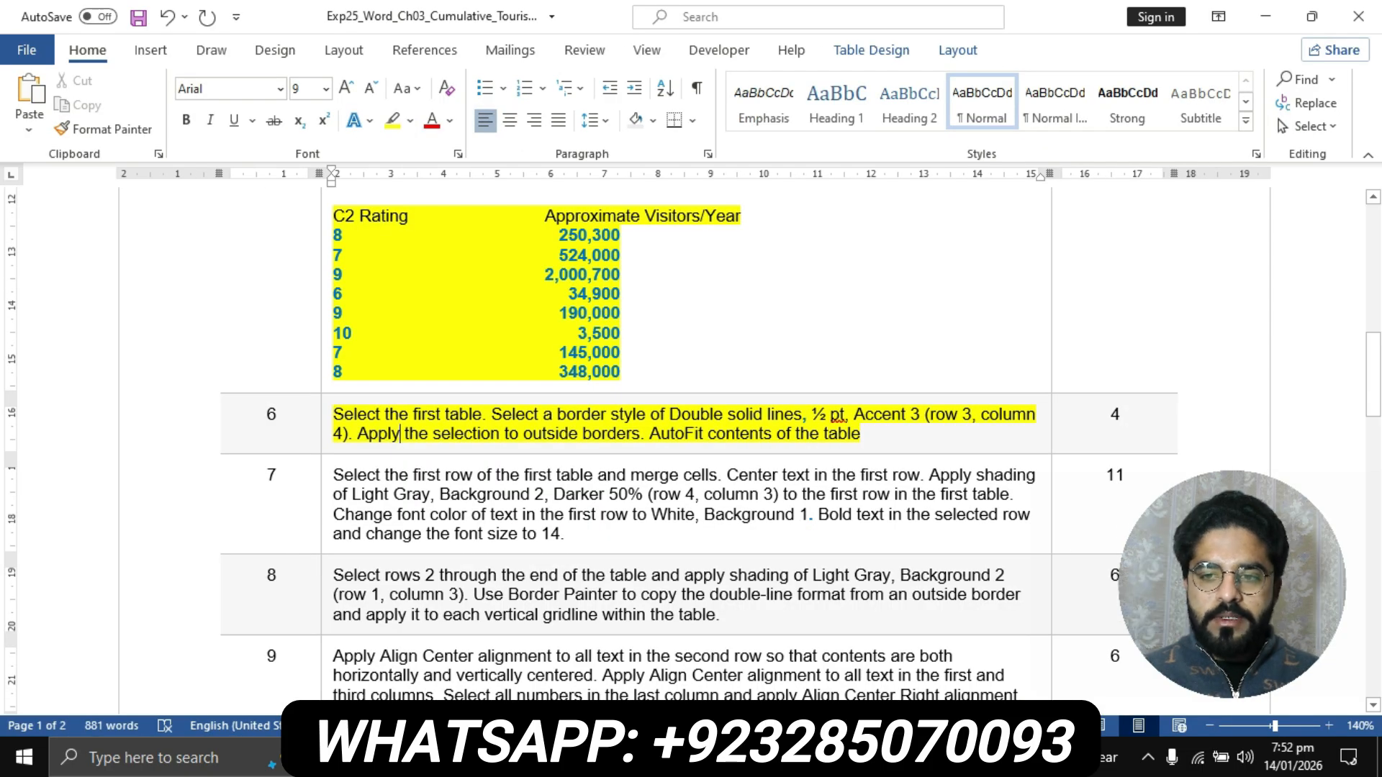
scroll(691, 432, down, 1)
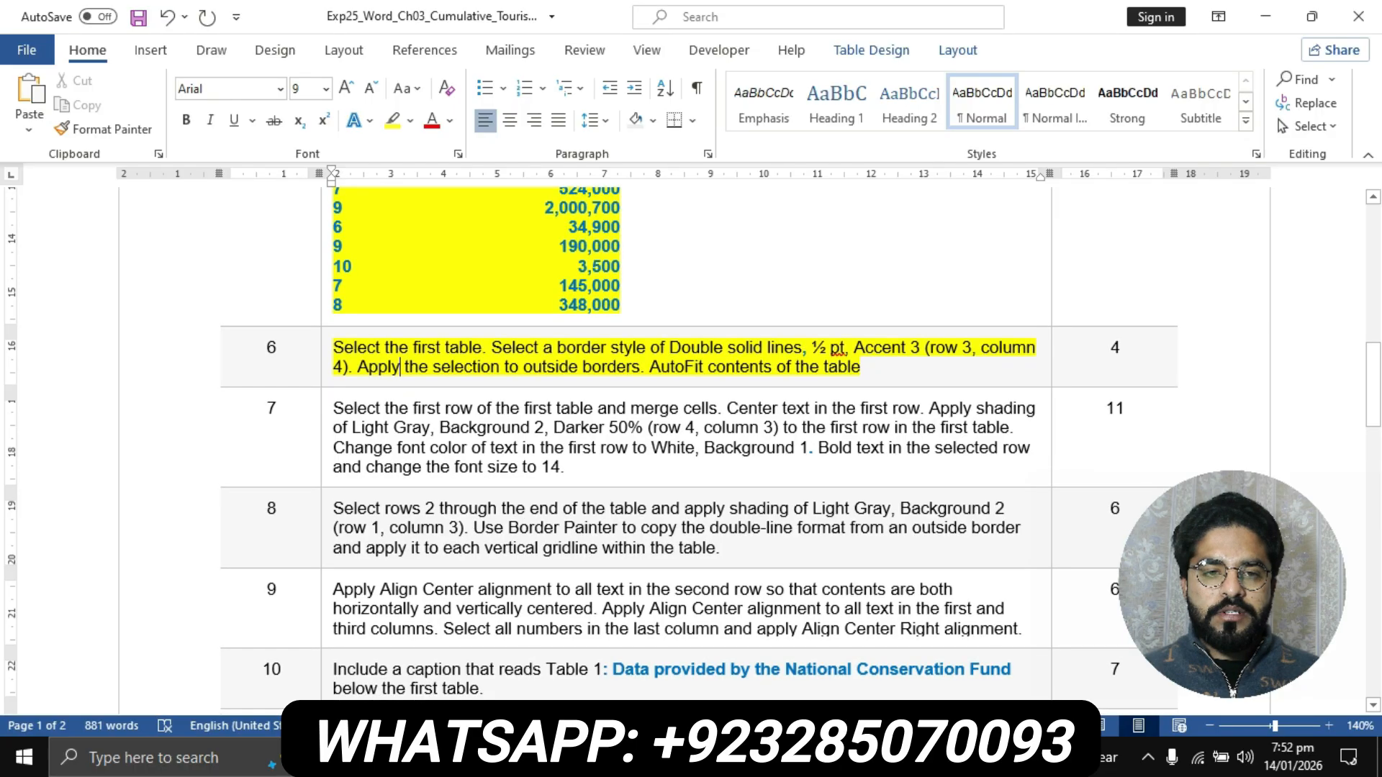
drag(566, 467, 334, 408)
click(392, 120)
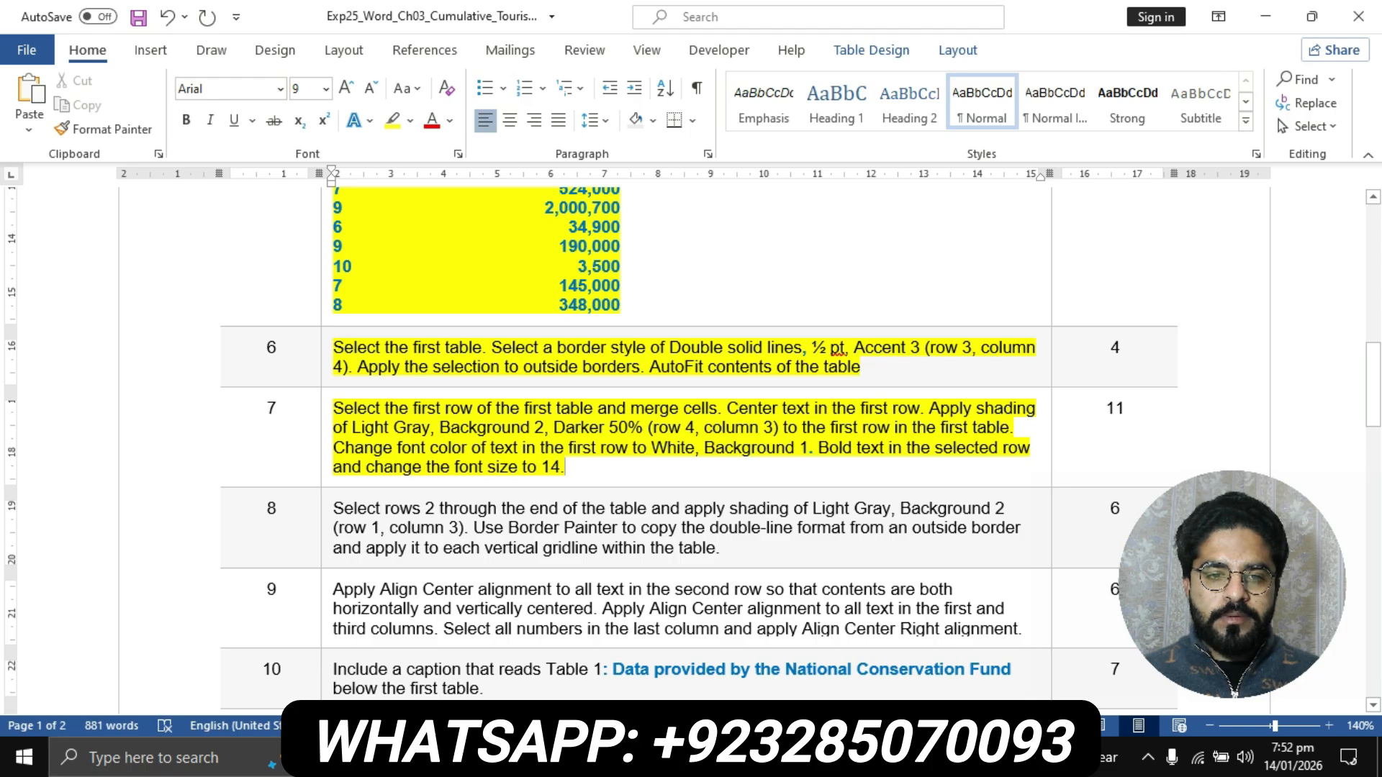
- Follow step 7's first sentence by merging all cells in the first row of the flyer's first table
drag(333, 409, 727, 408)
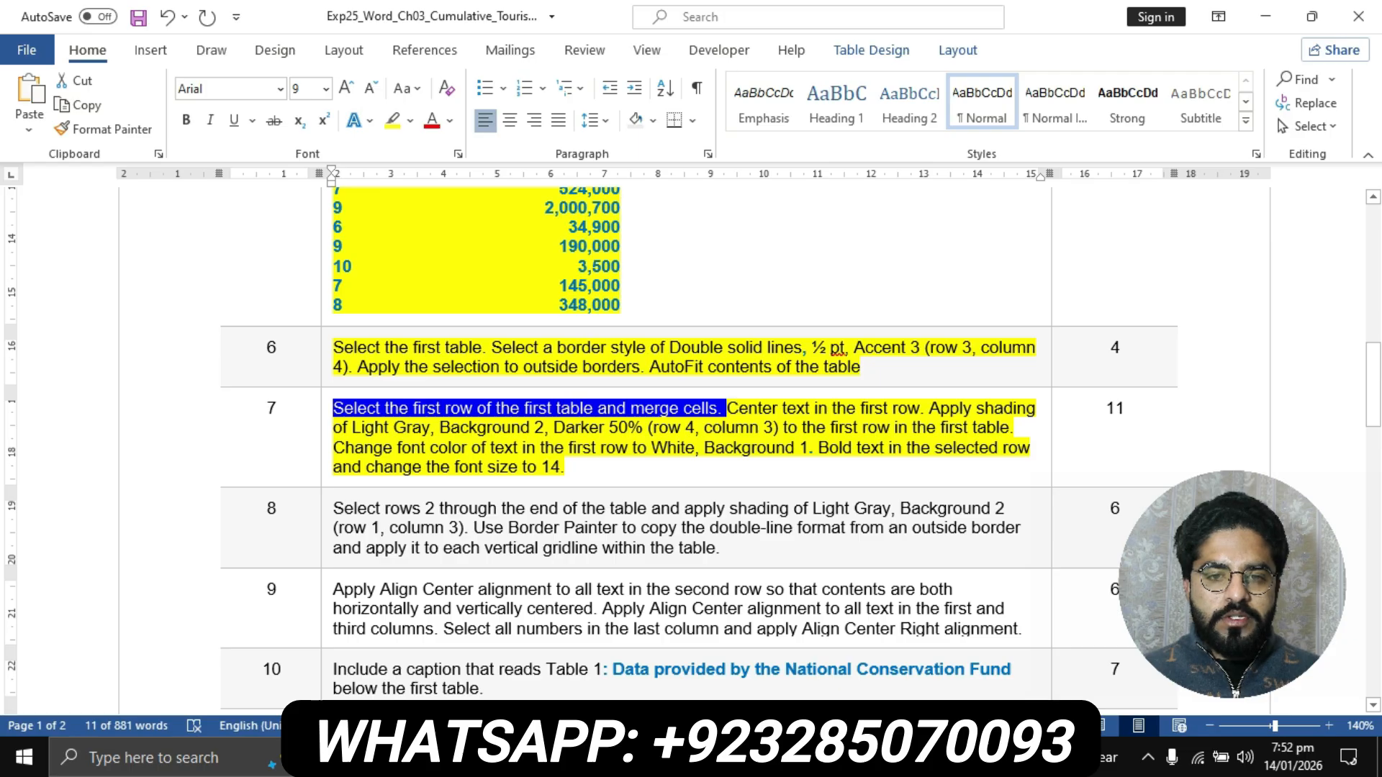
click(616, 757)
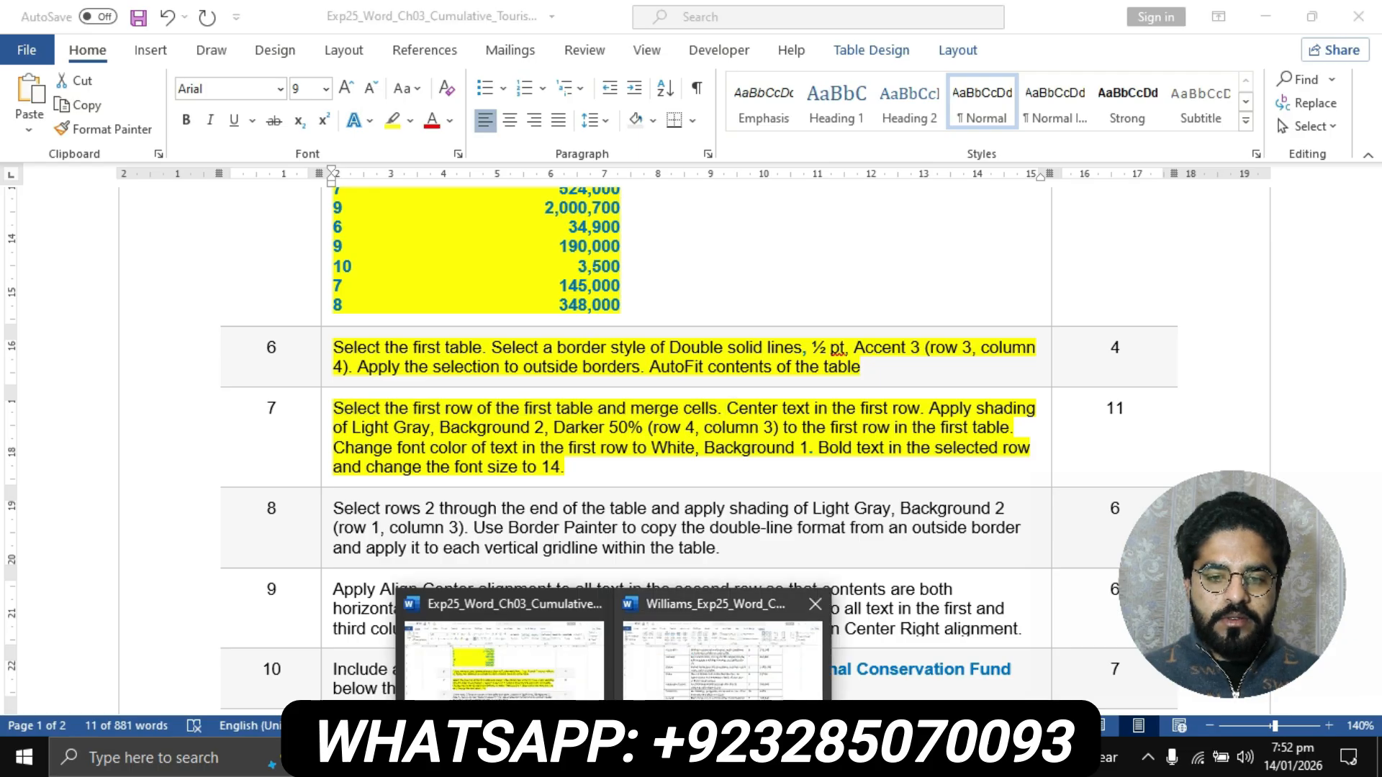
click(722, 656)
scroll(691, 446, up, 7)
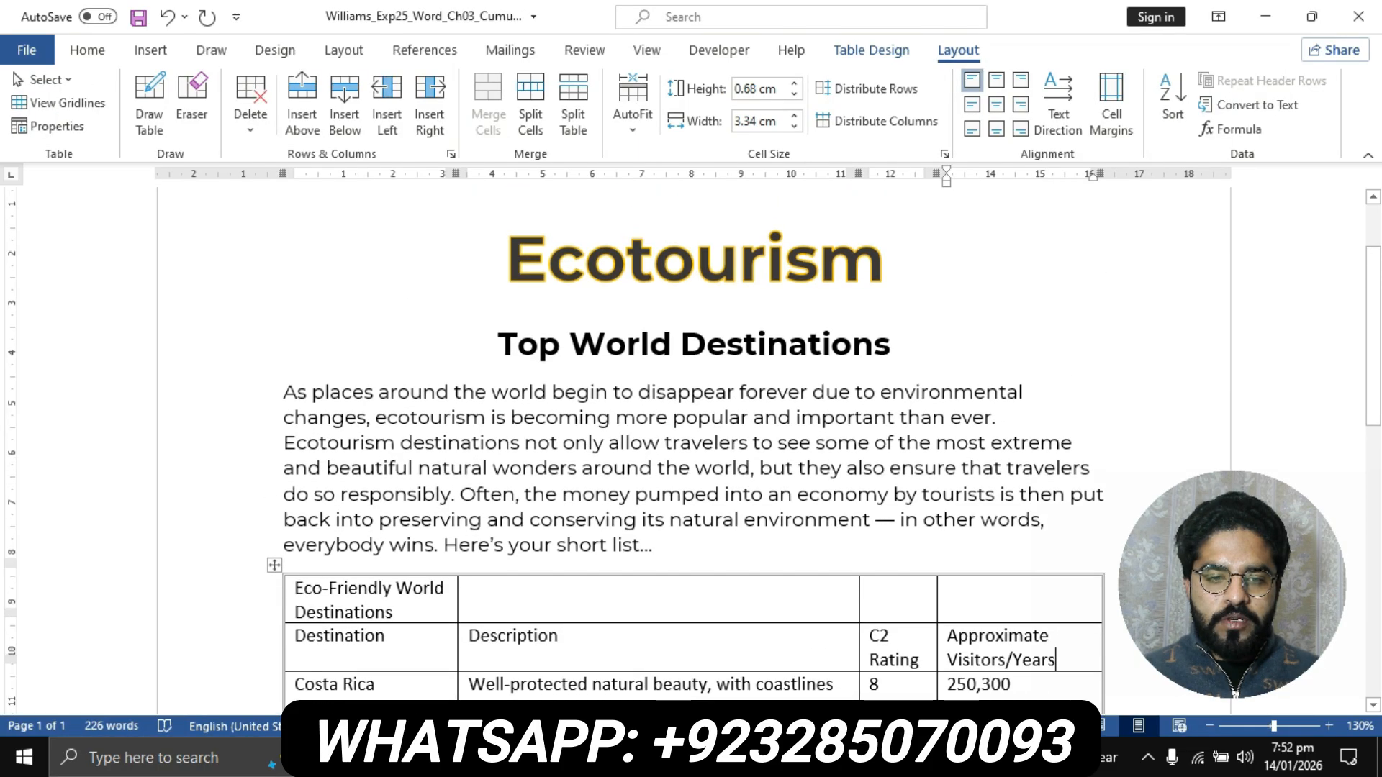
scroll(691, 446, down, 1)
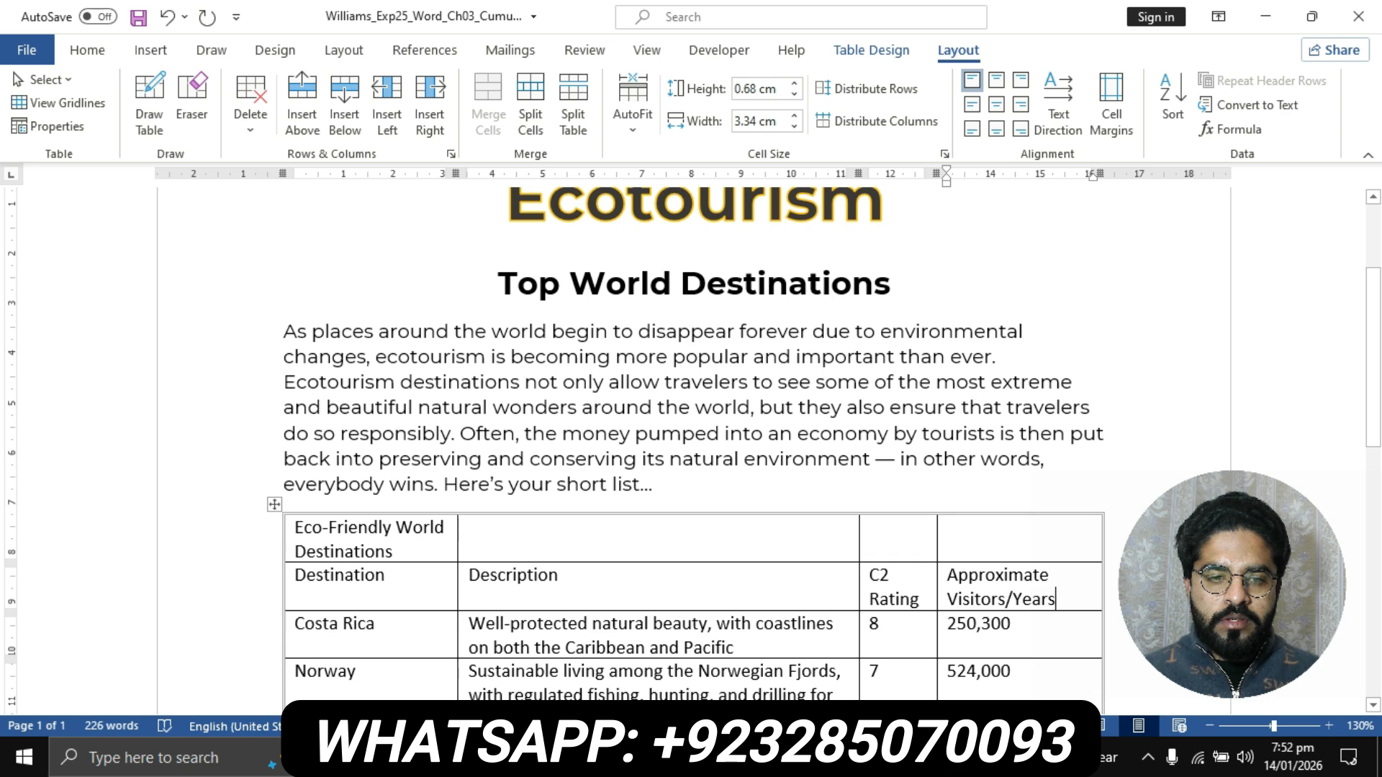
click(290, 535)
click(312, 529)
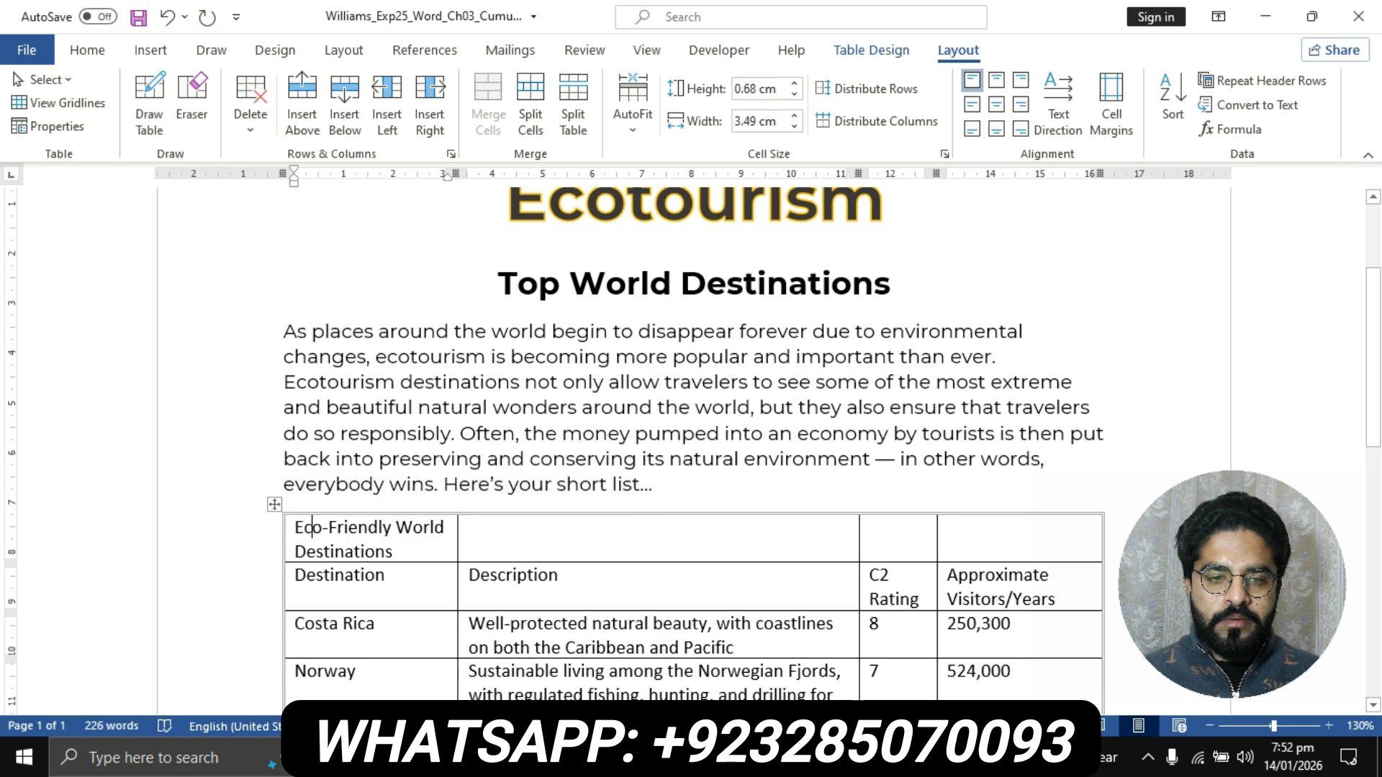
drag(312, 529, 1019, 532)
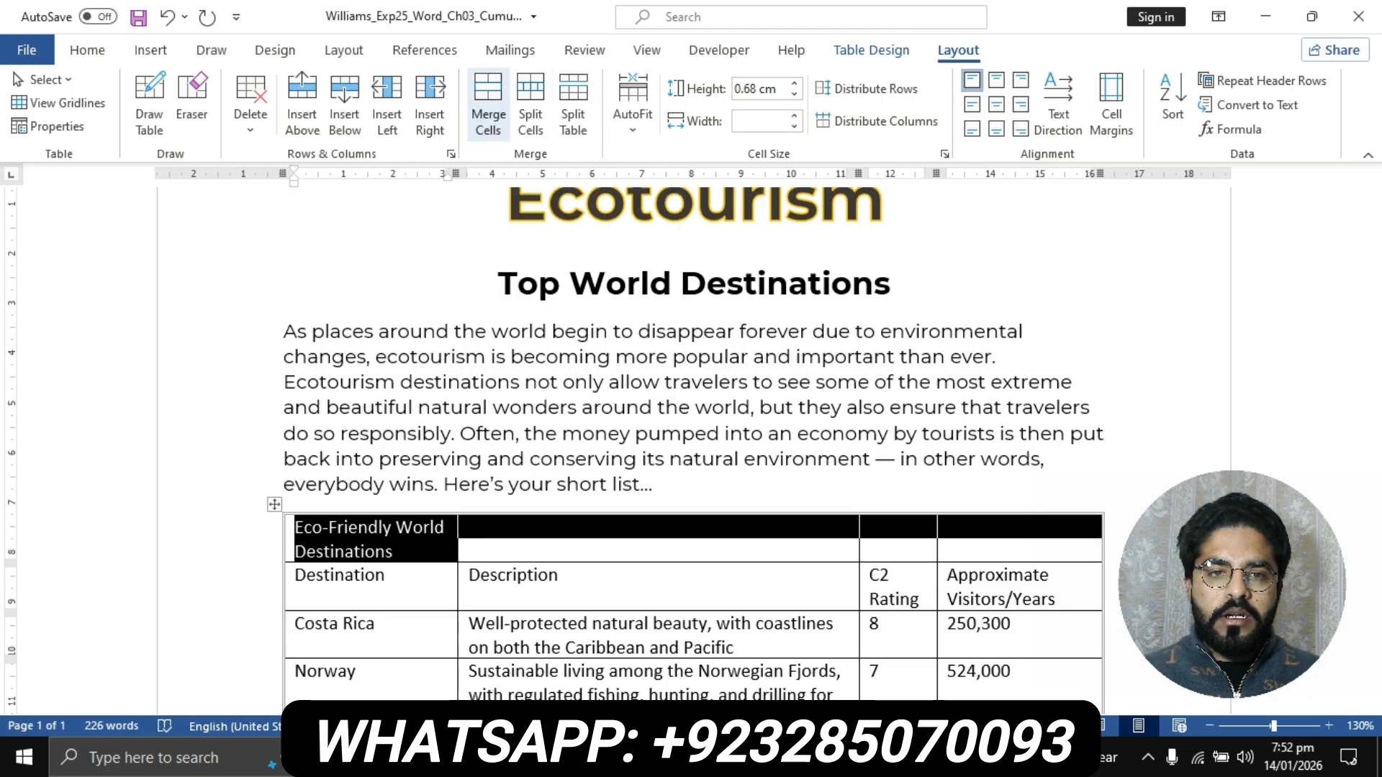
click(489, 105)
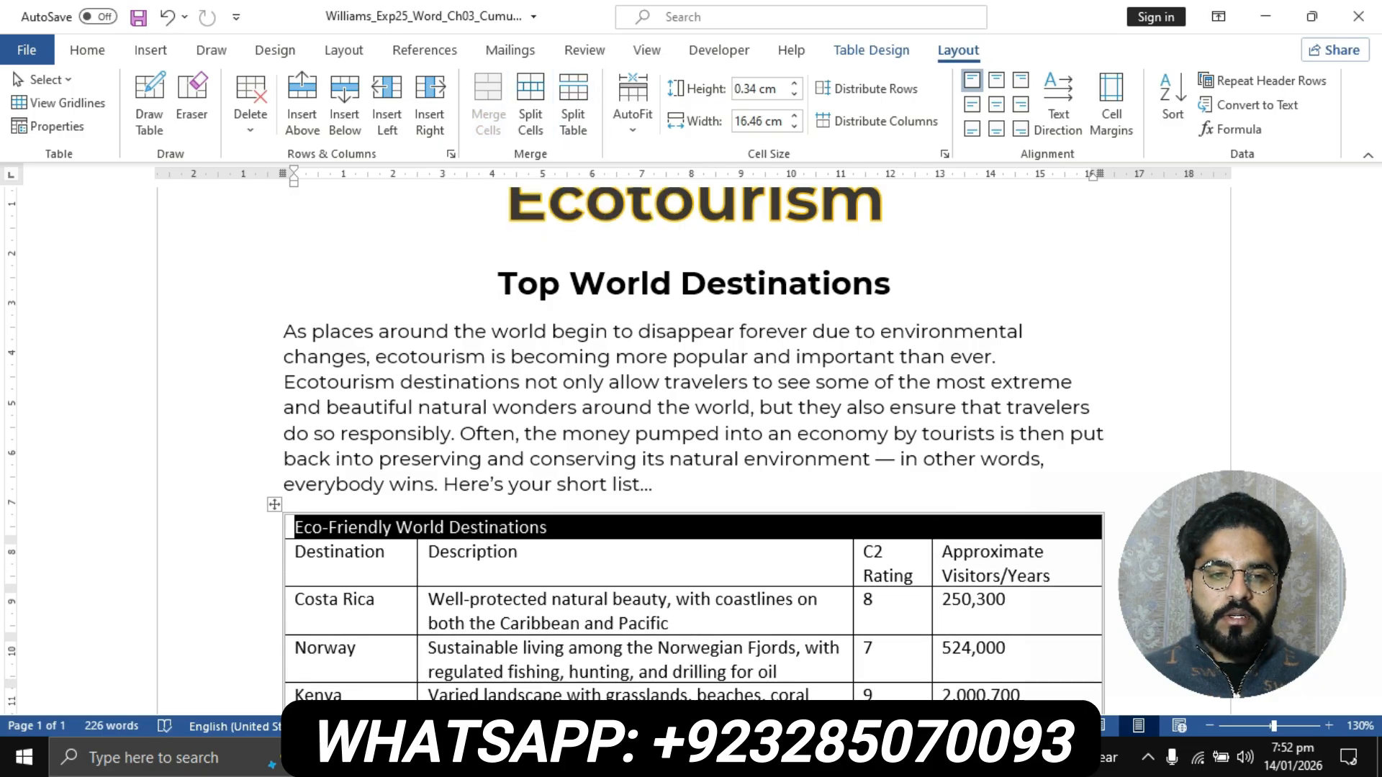
- Check step 7 in the instructions document, then center the text in the first row of the flyer's first table
click(613, 758)
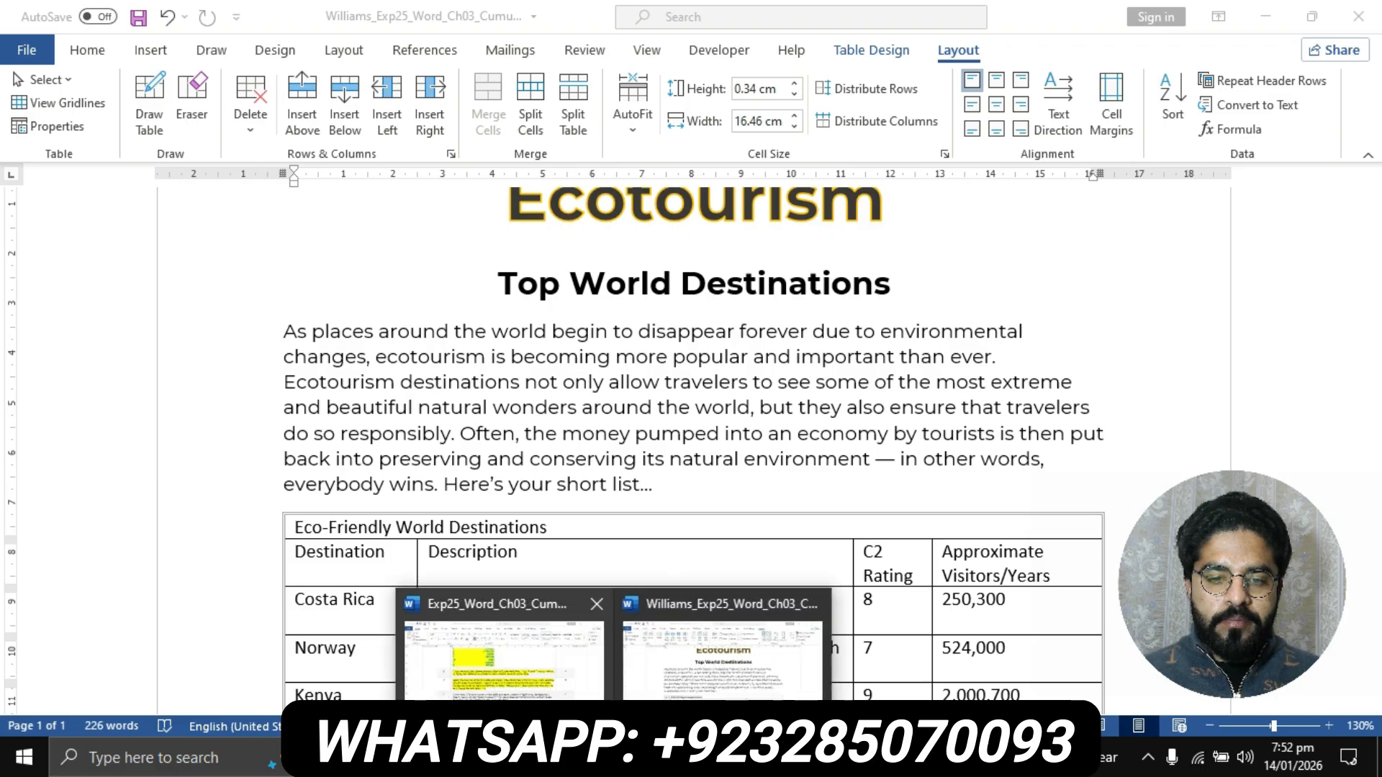
click(504, 658)
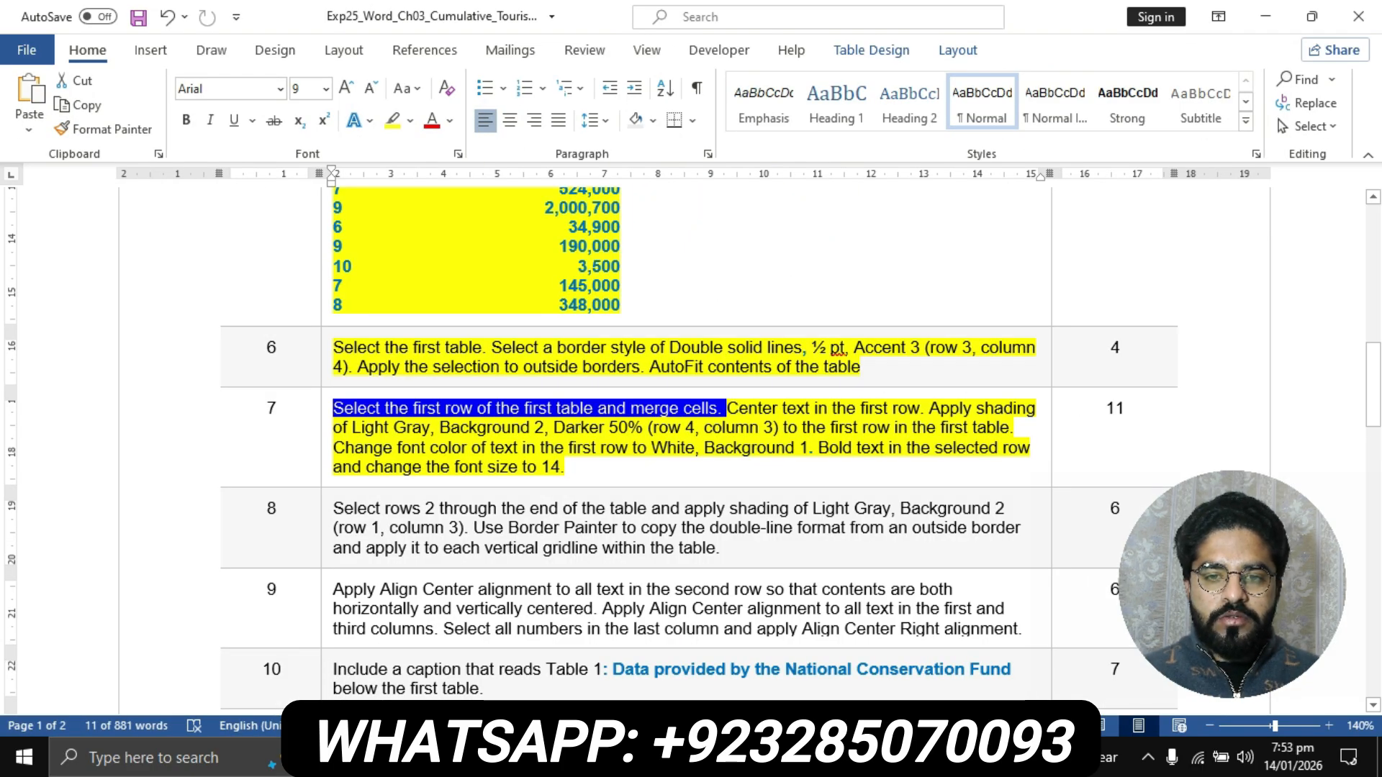
click(613, 757)
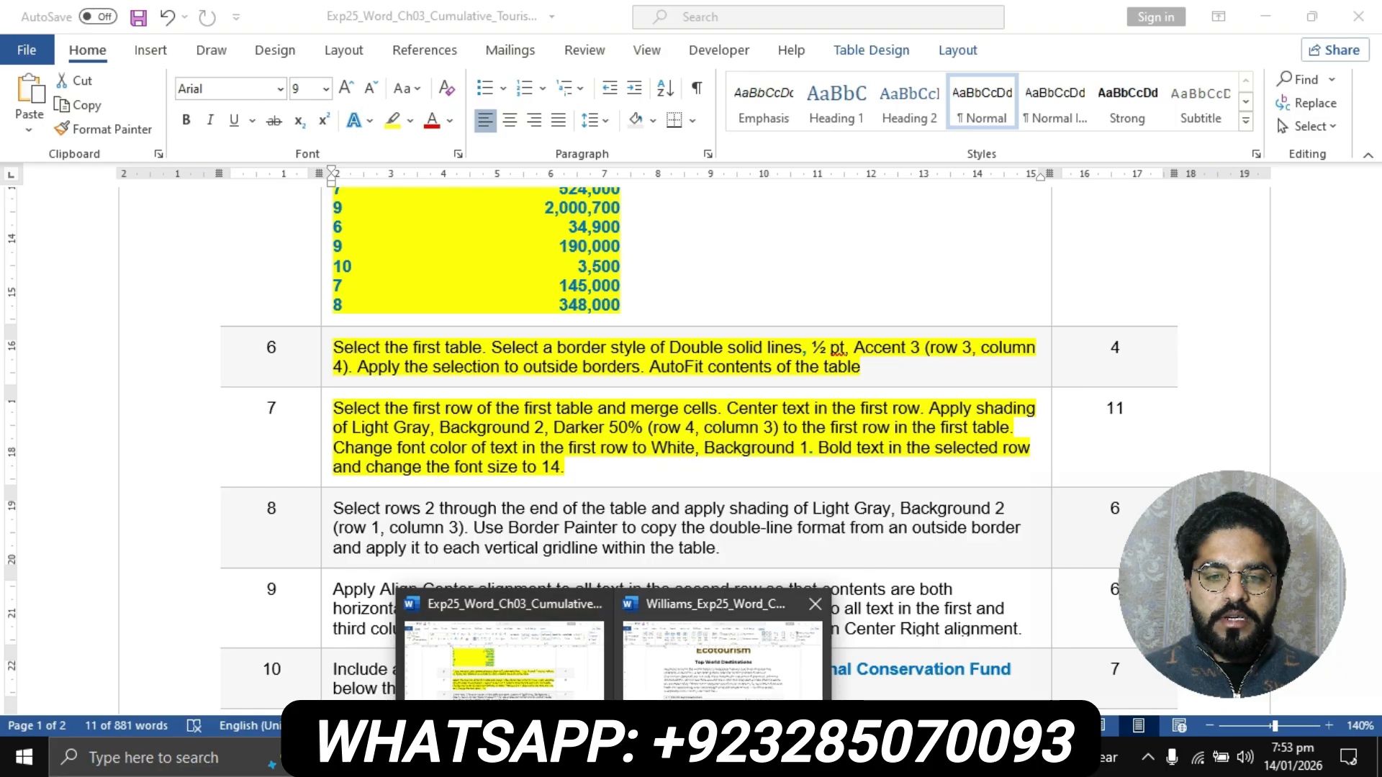
click(722, 659)
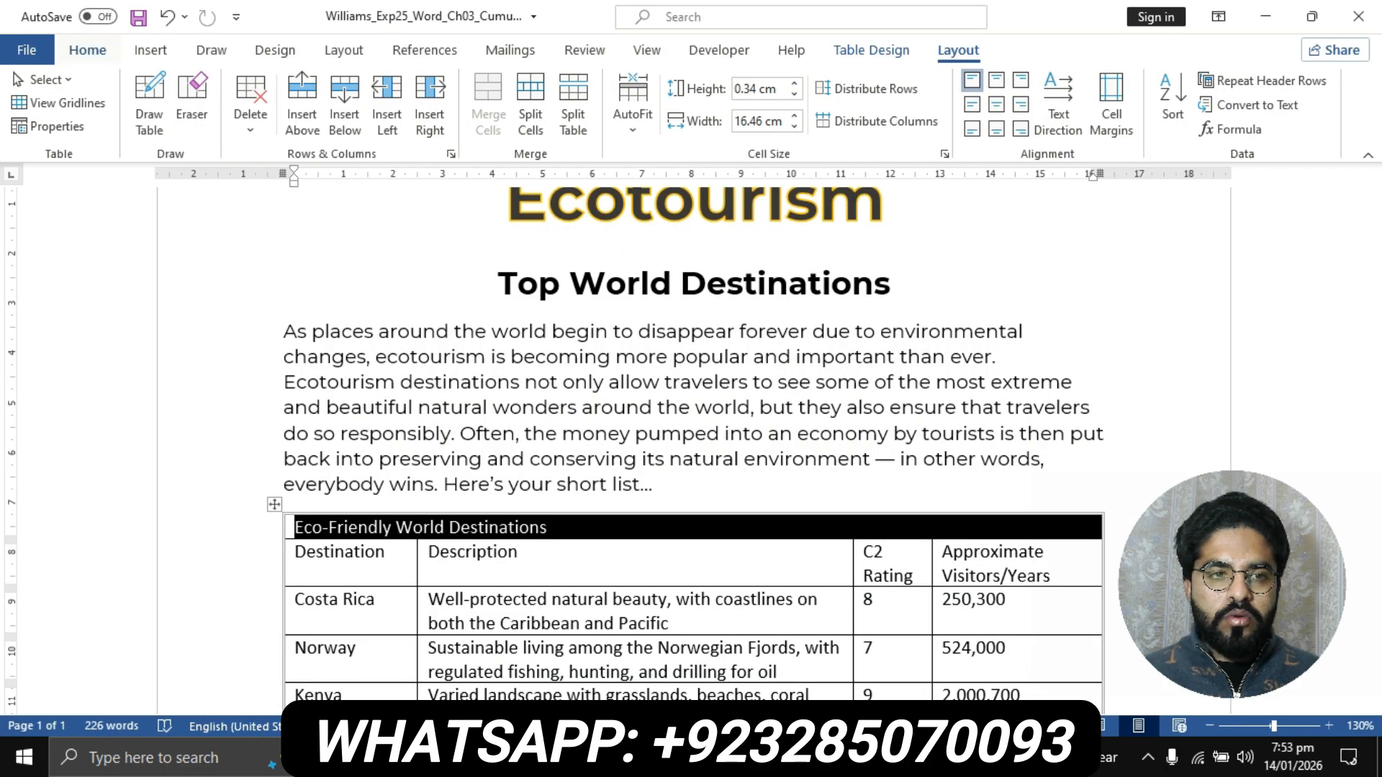
click(87, 50)
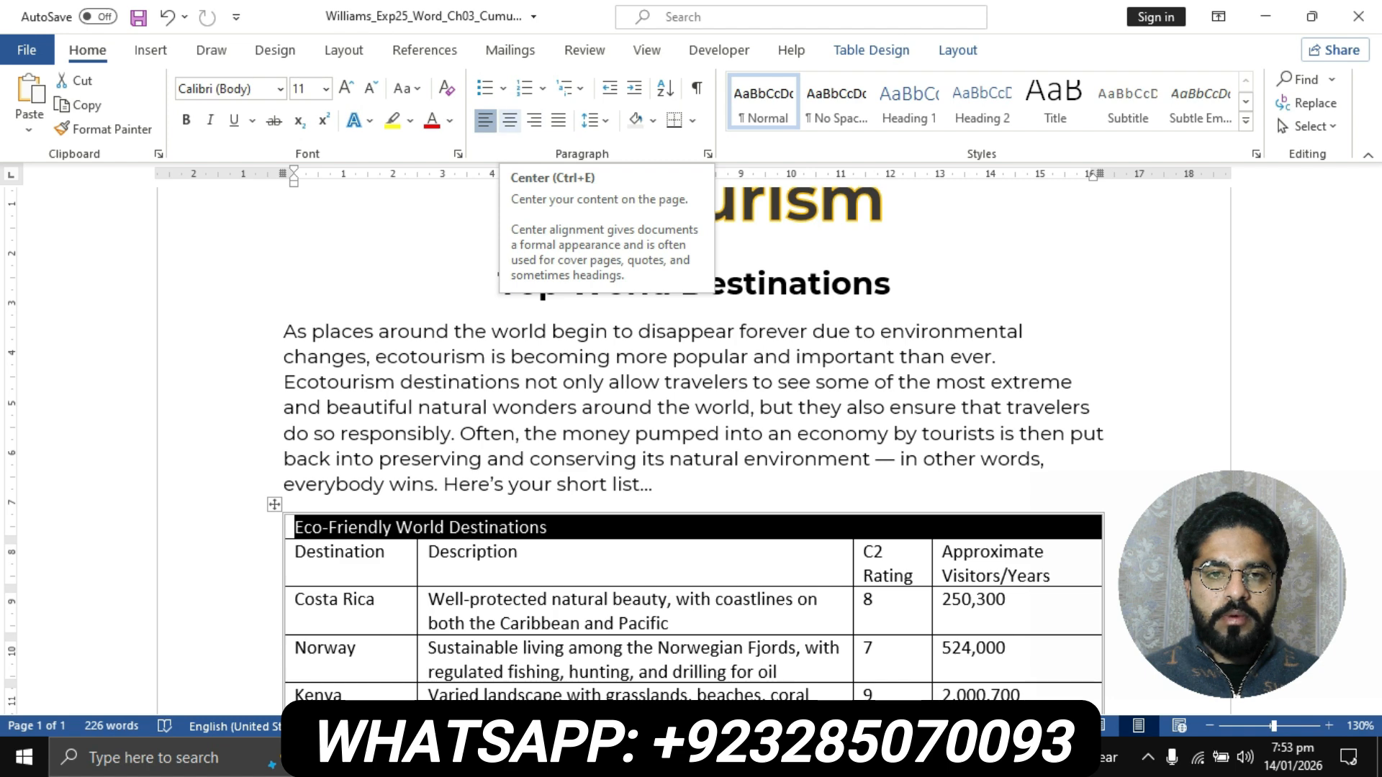
click(510, 120)
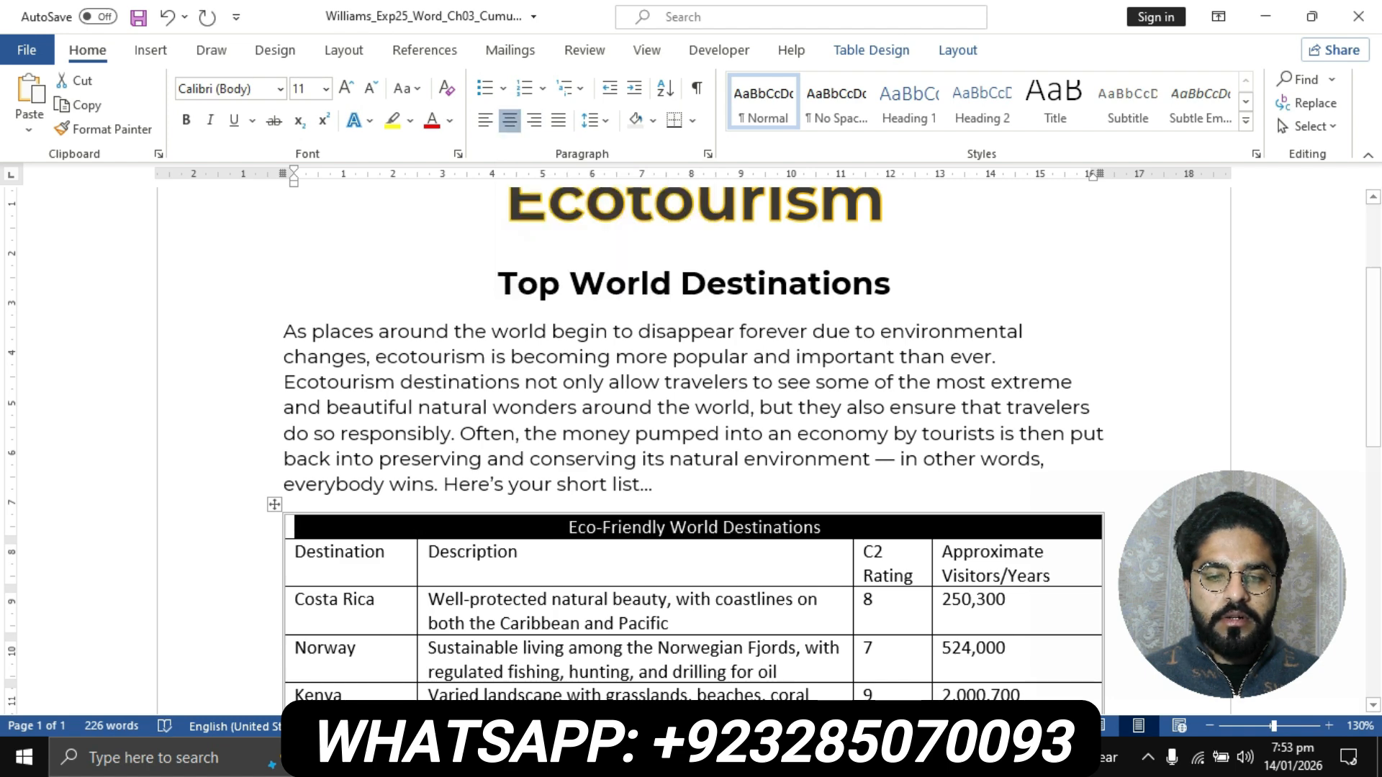
- Check step 7's shading instruction, then apply Light Gray, Background 2, Darker 50% shading to the first row of the flyer's first table
click(615, 758)
click(550, 712)
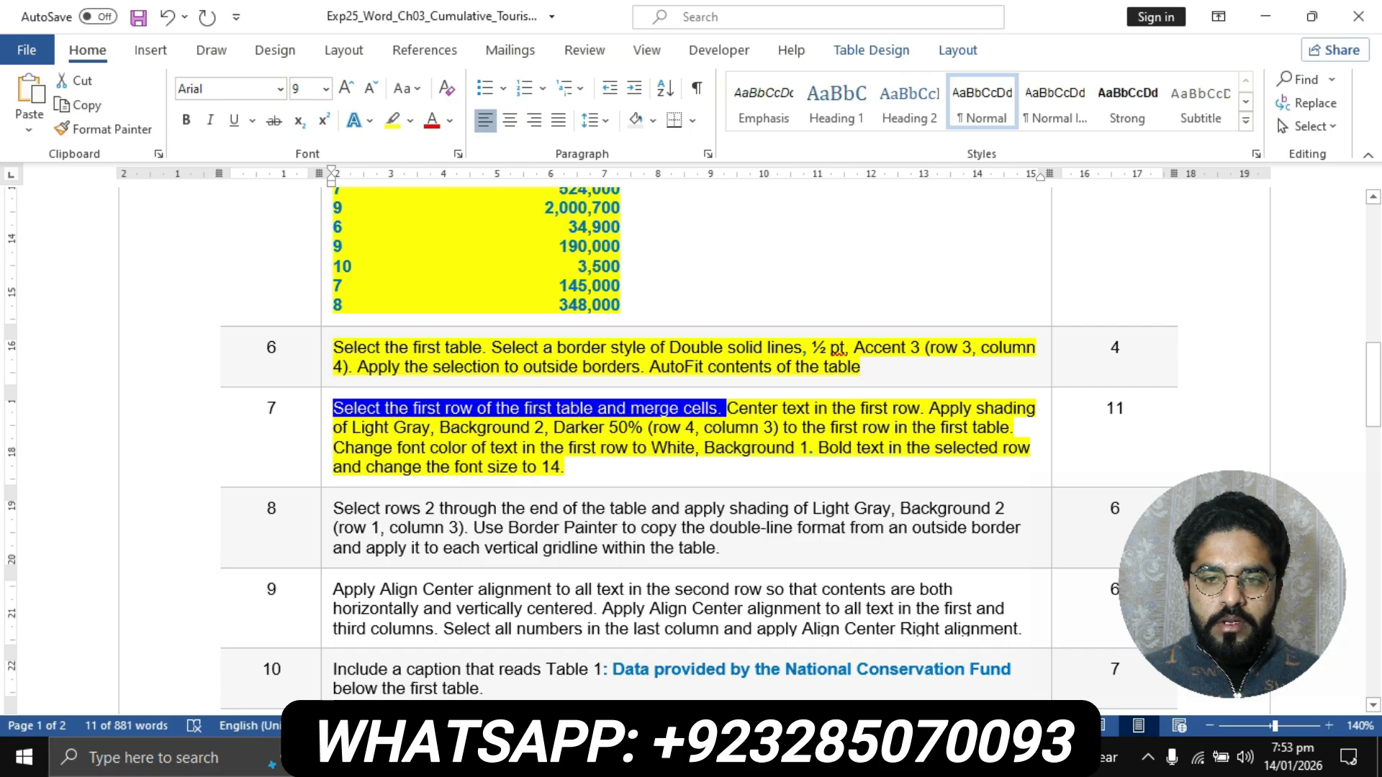
click(909, 408)
mouse_move(928, 408)
mouse_down()
mouse_move(602, 447)
mouse_move(365, 447)
mouse_move(431, 427)
mouse_move(761, 427)
mouse_up()
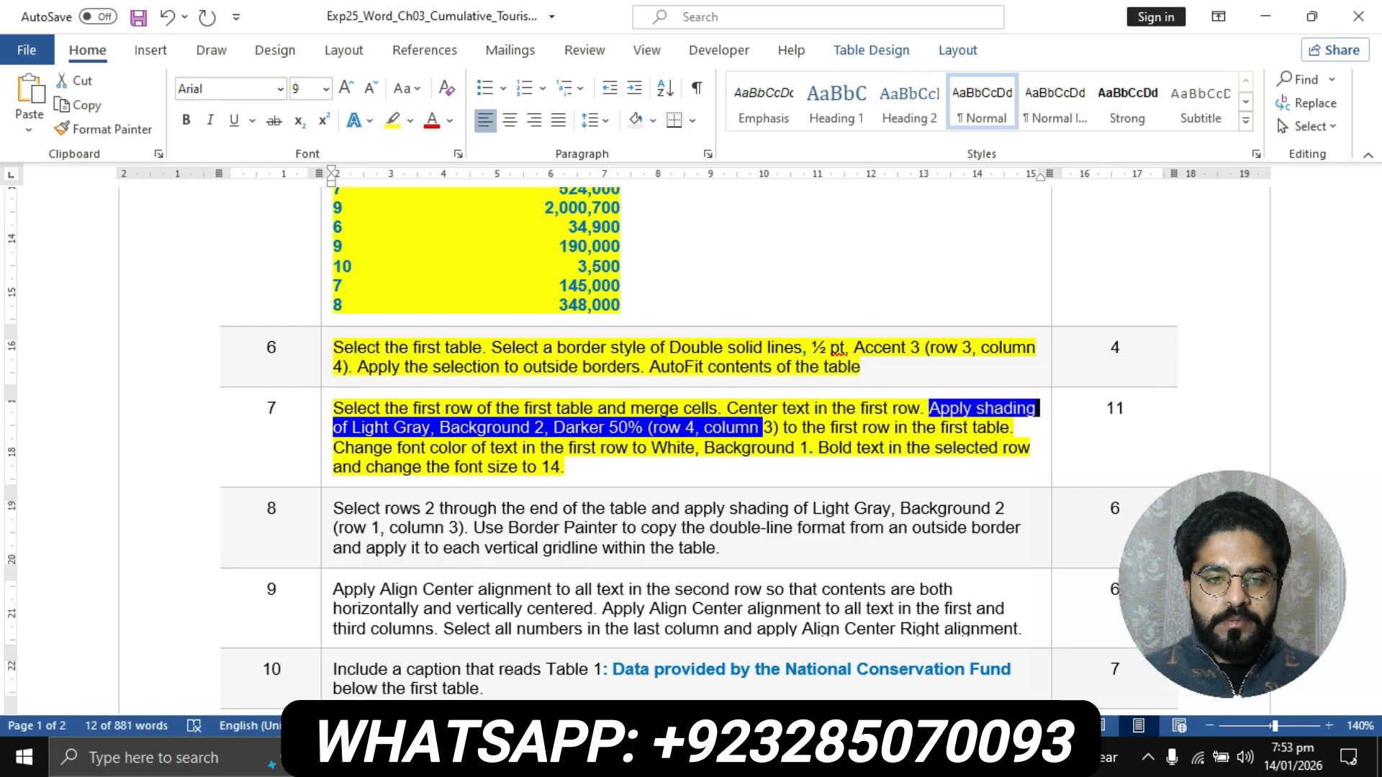
click(613, 757)
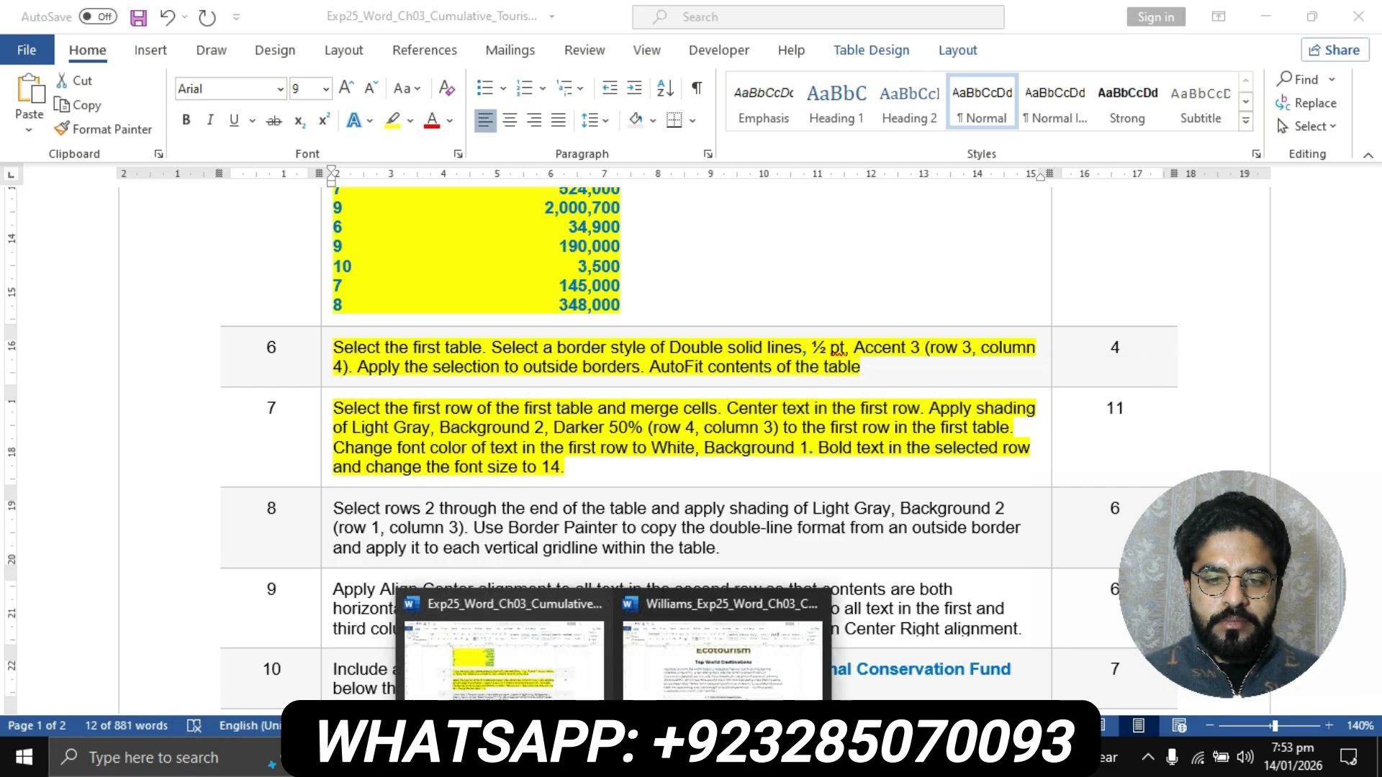
click(723, 659)
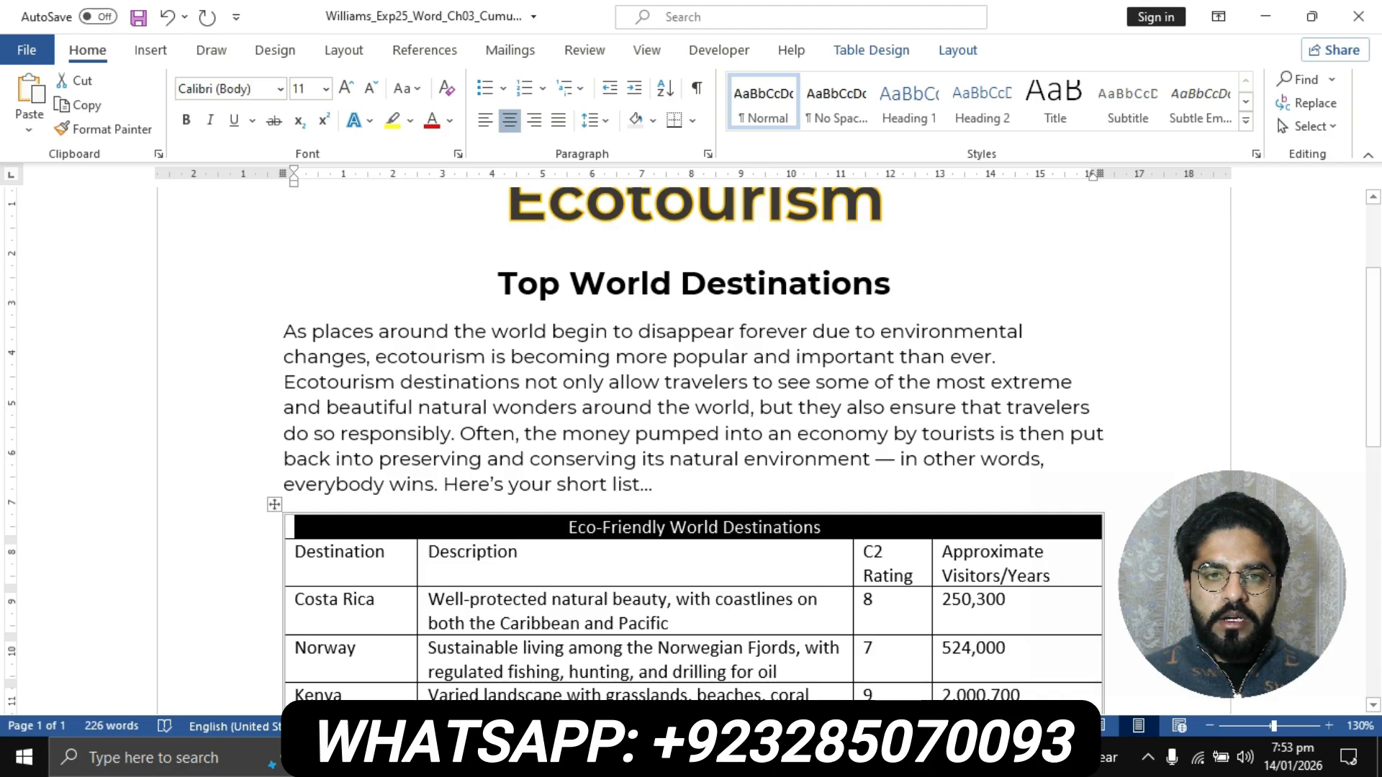
click(871, 50)
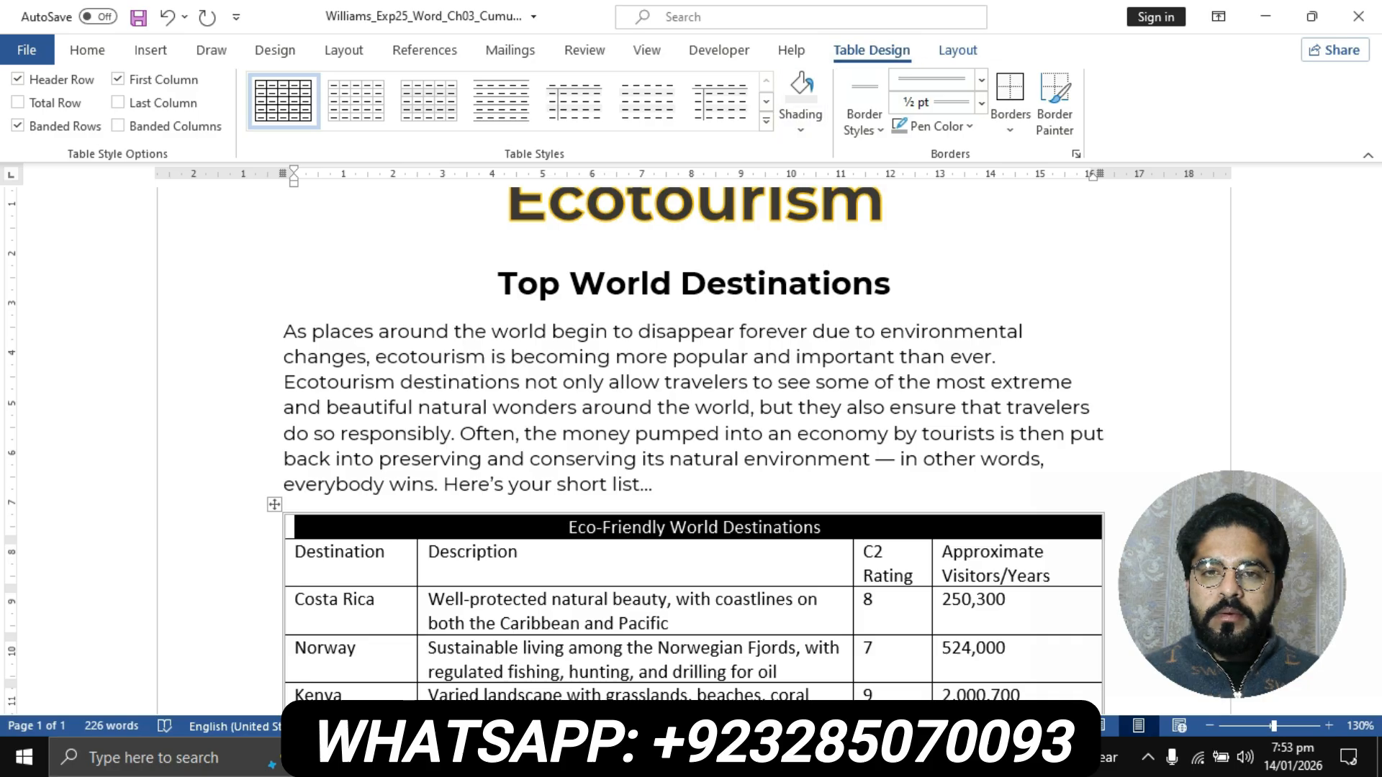
click(800, 119)
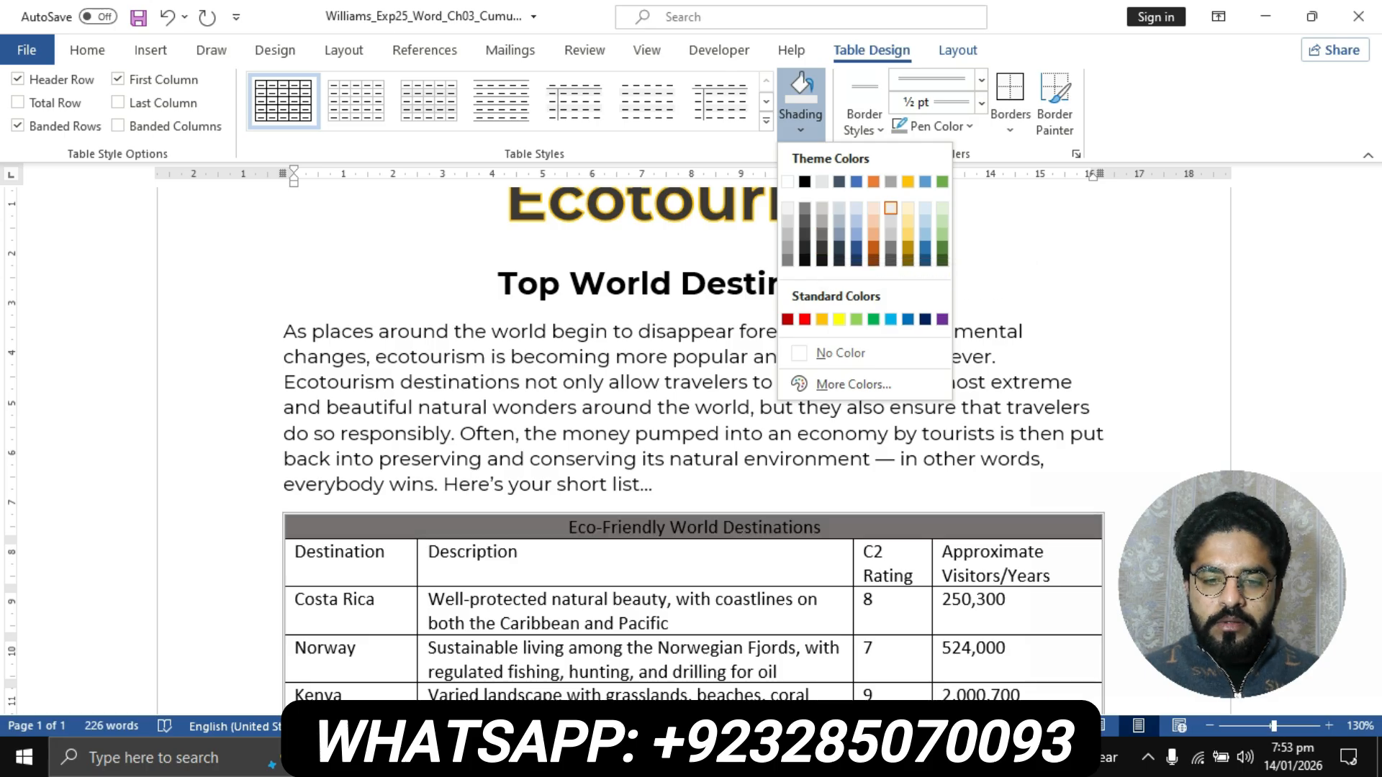
click(613, 758)
click(504, 651)
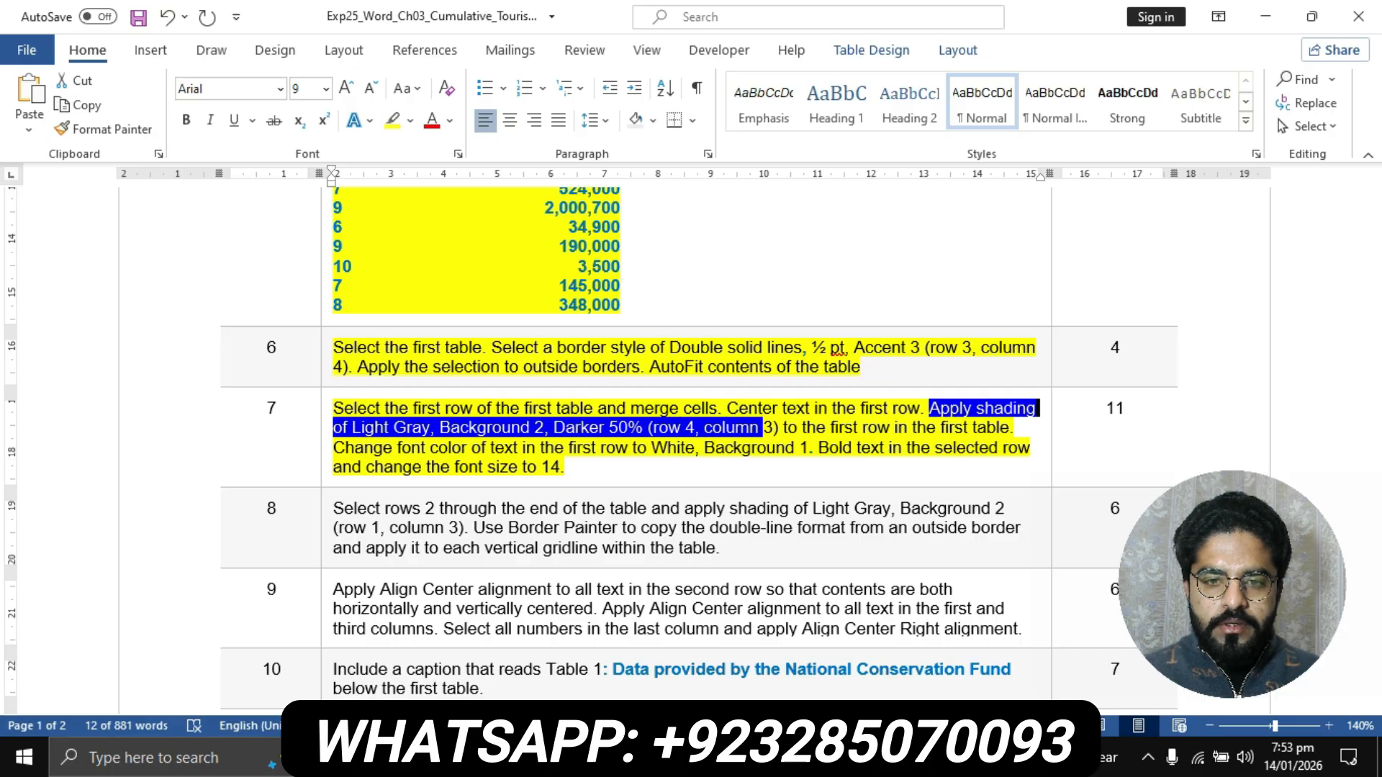
mouse_move(614, 758)
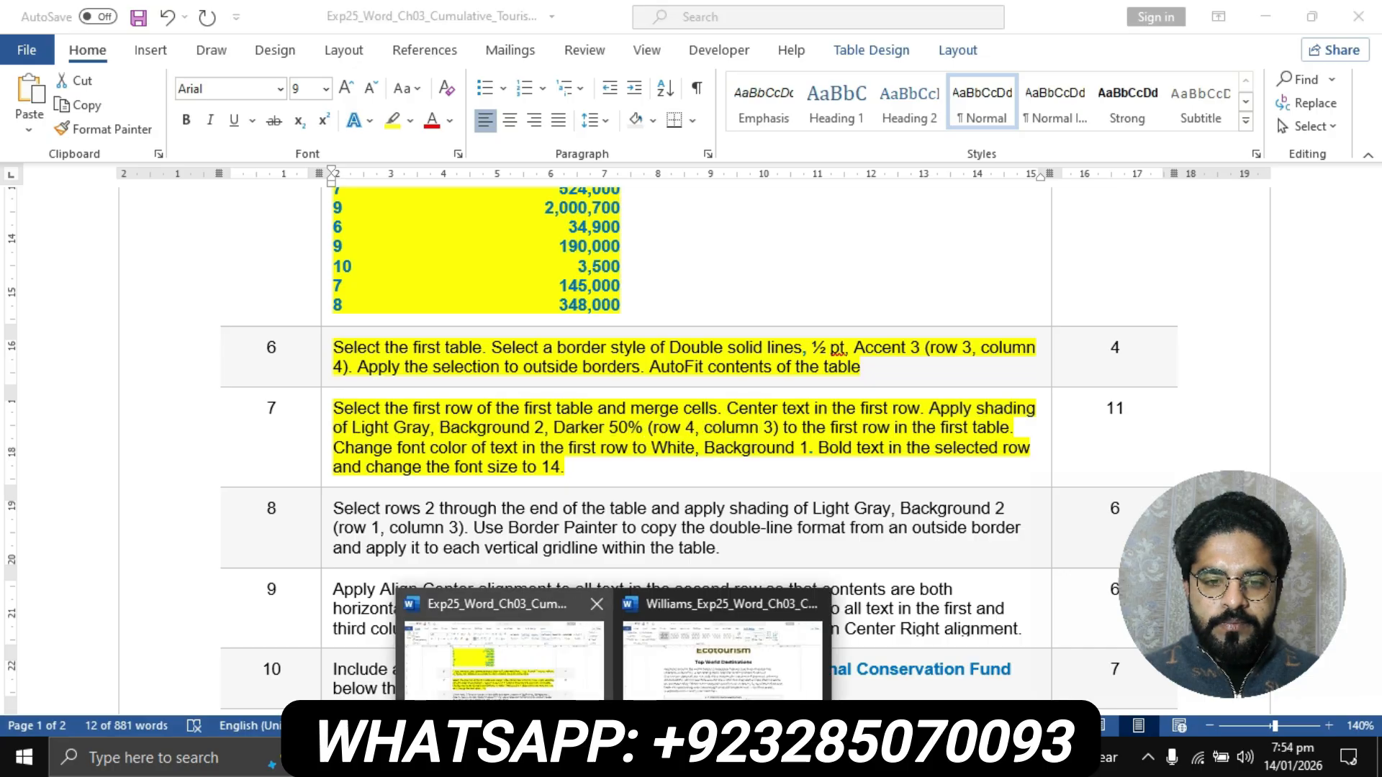
click(720, 651)
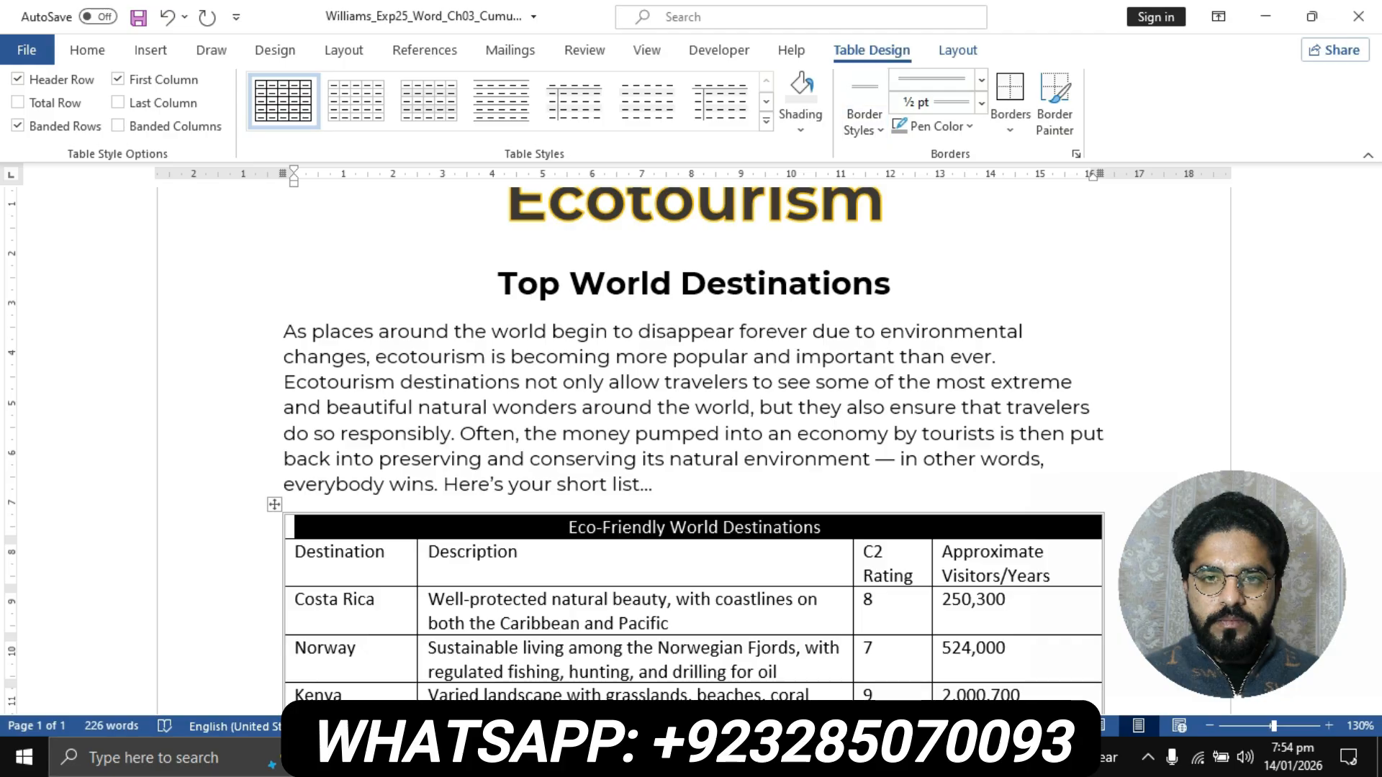
click(801, 128)
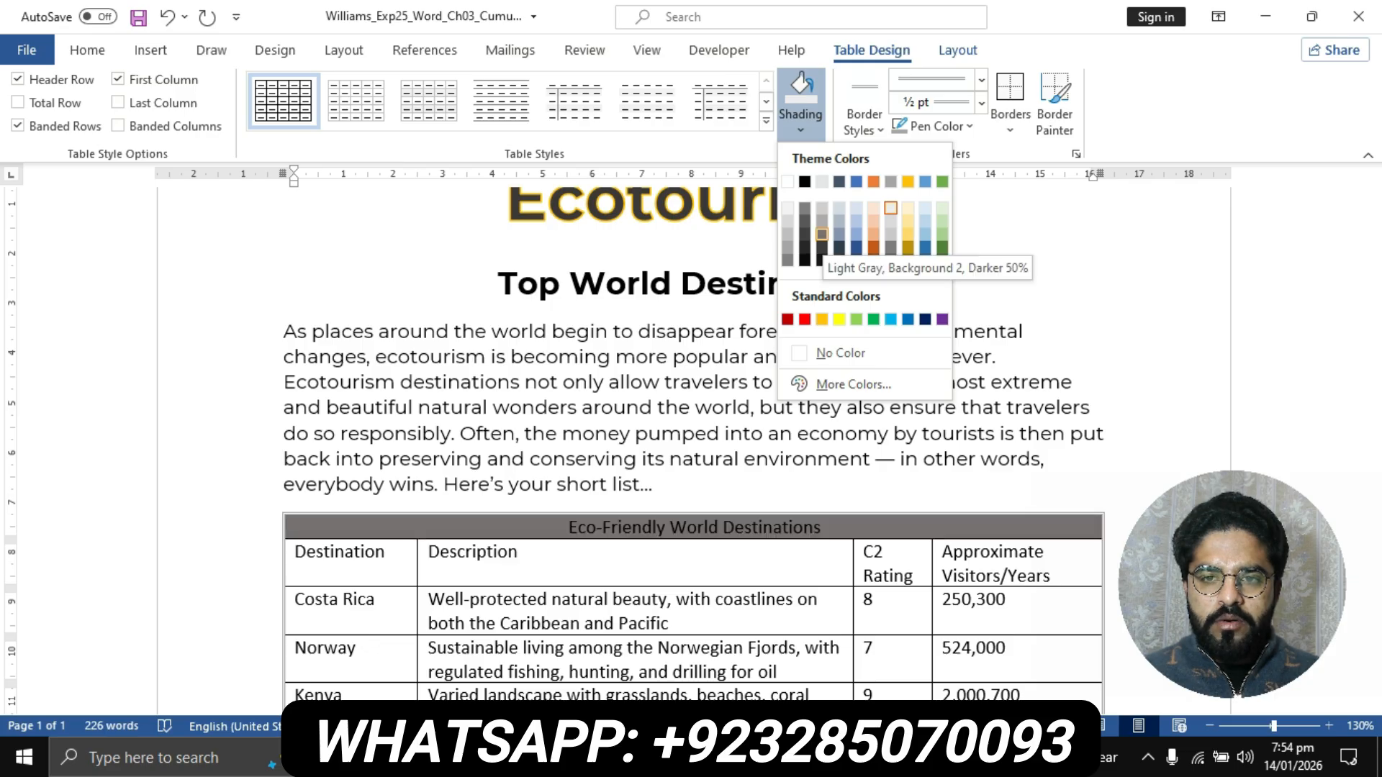
click(821, 234)
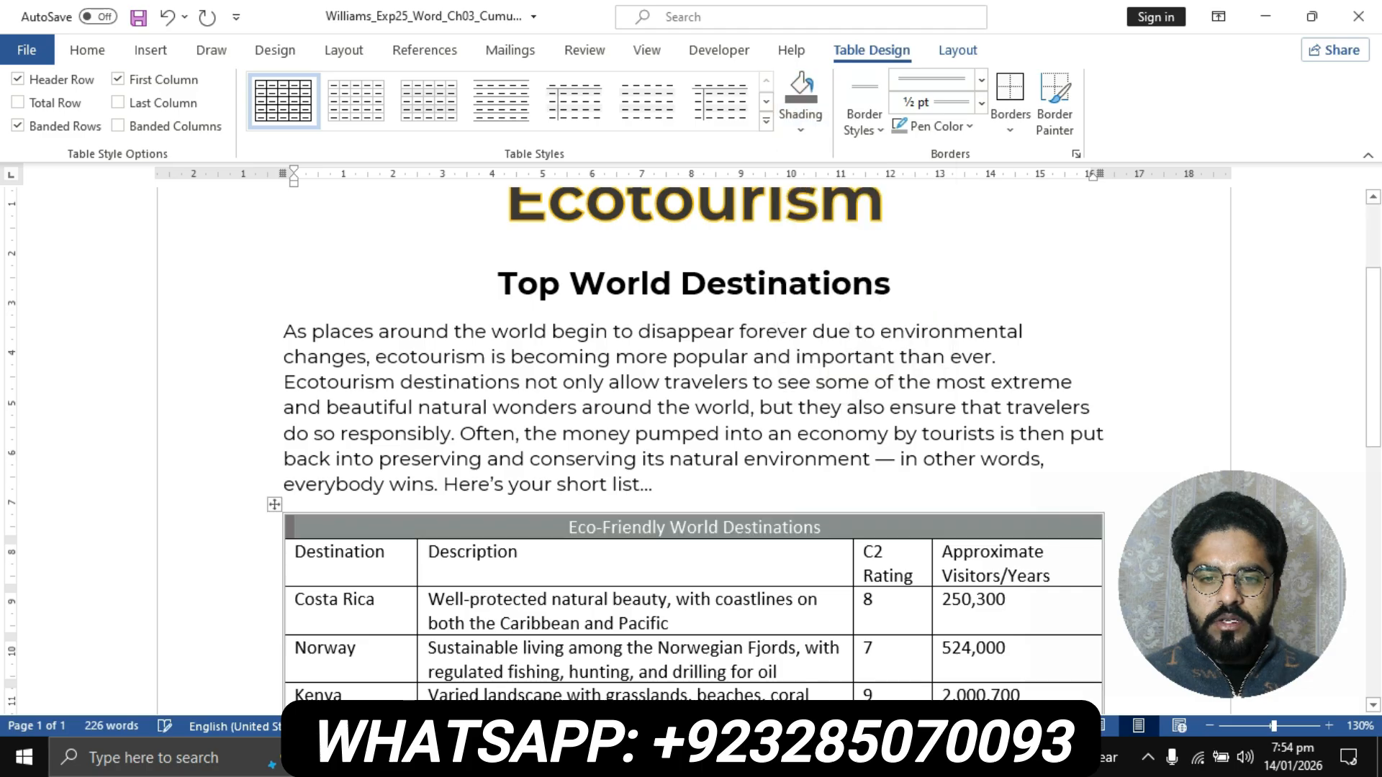
- Check step 7's font instructions, then set the font color of the flyer table's first-row text to White, Background 1
click(611, 758)
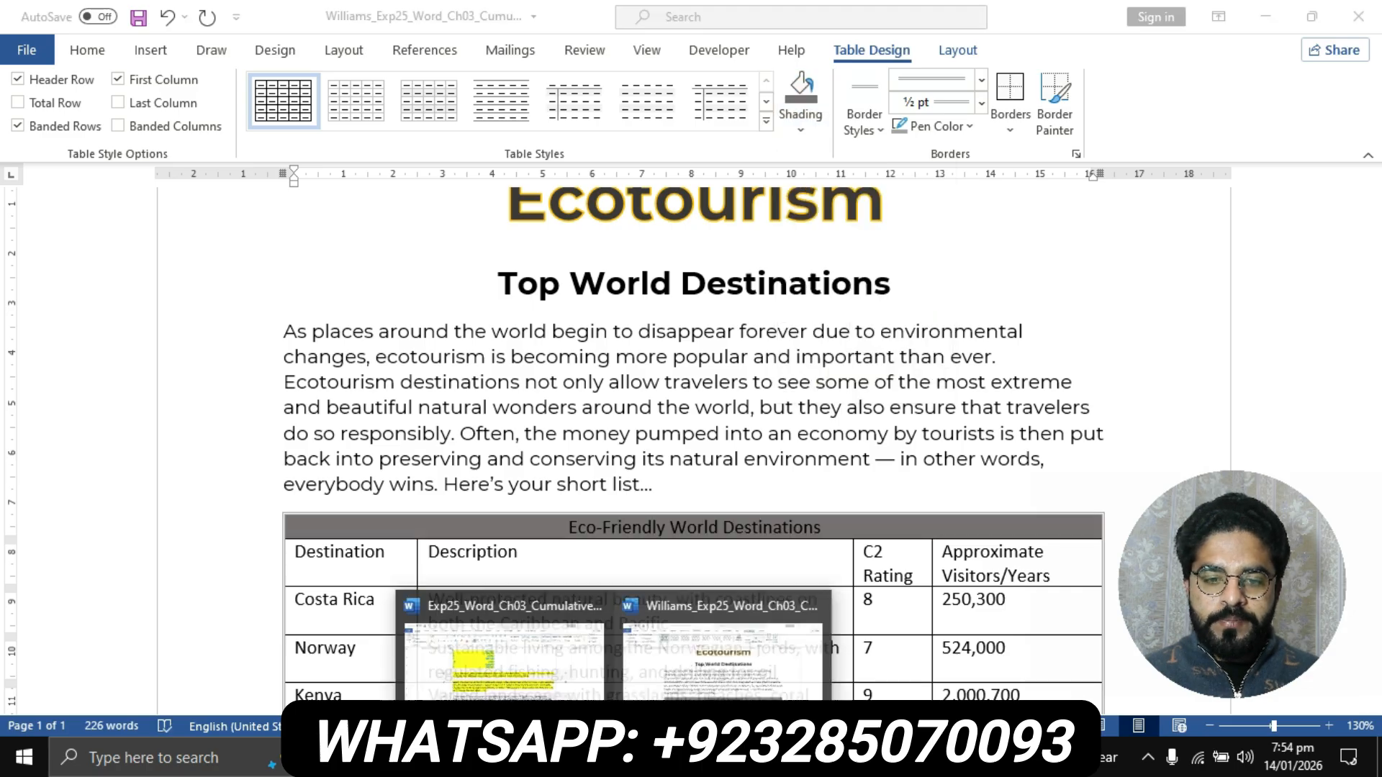
click(504, 652)
drag(929, 408, 762, 427)
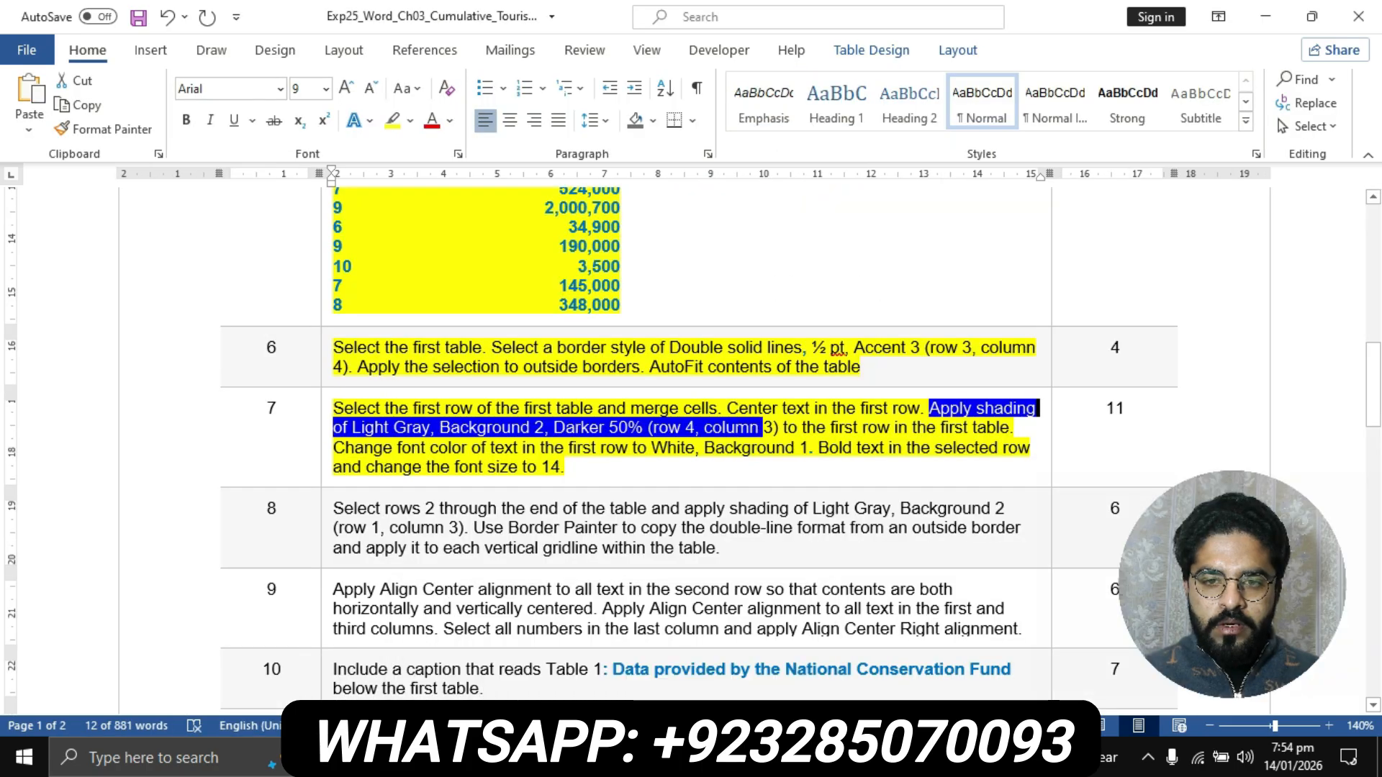
click(817, 428)
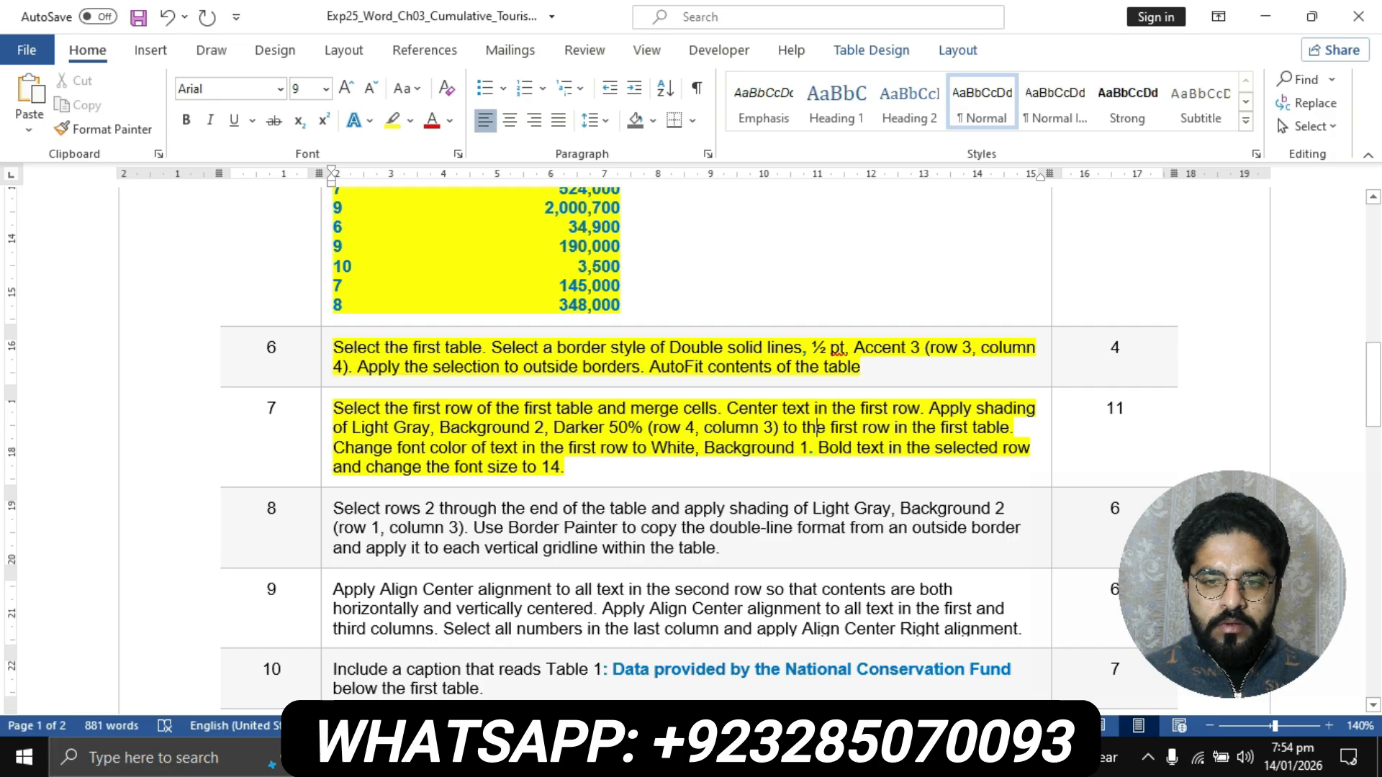
drag(333, 448, 560, 467)
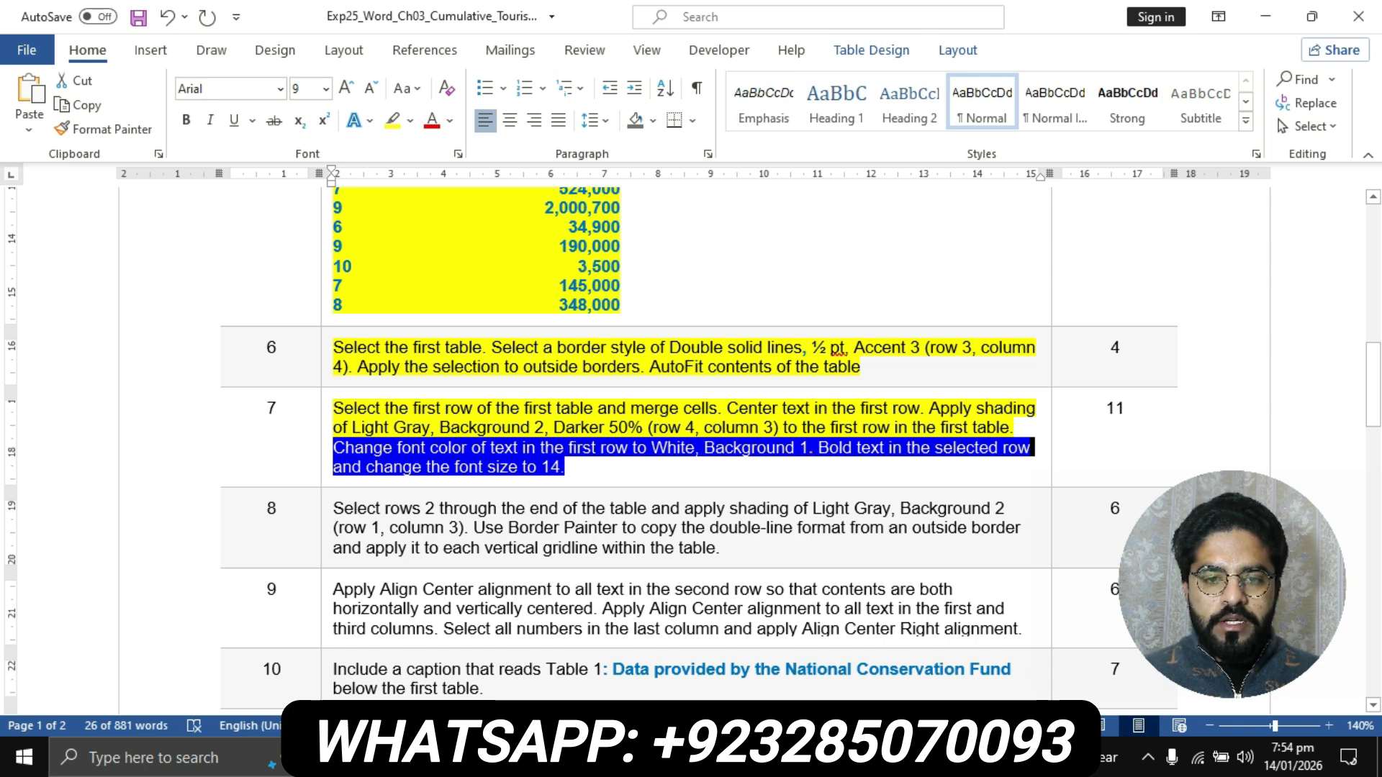
click(613, 757)
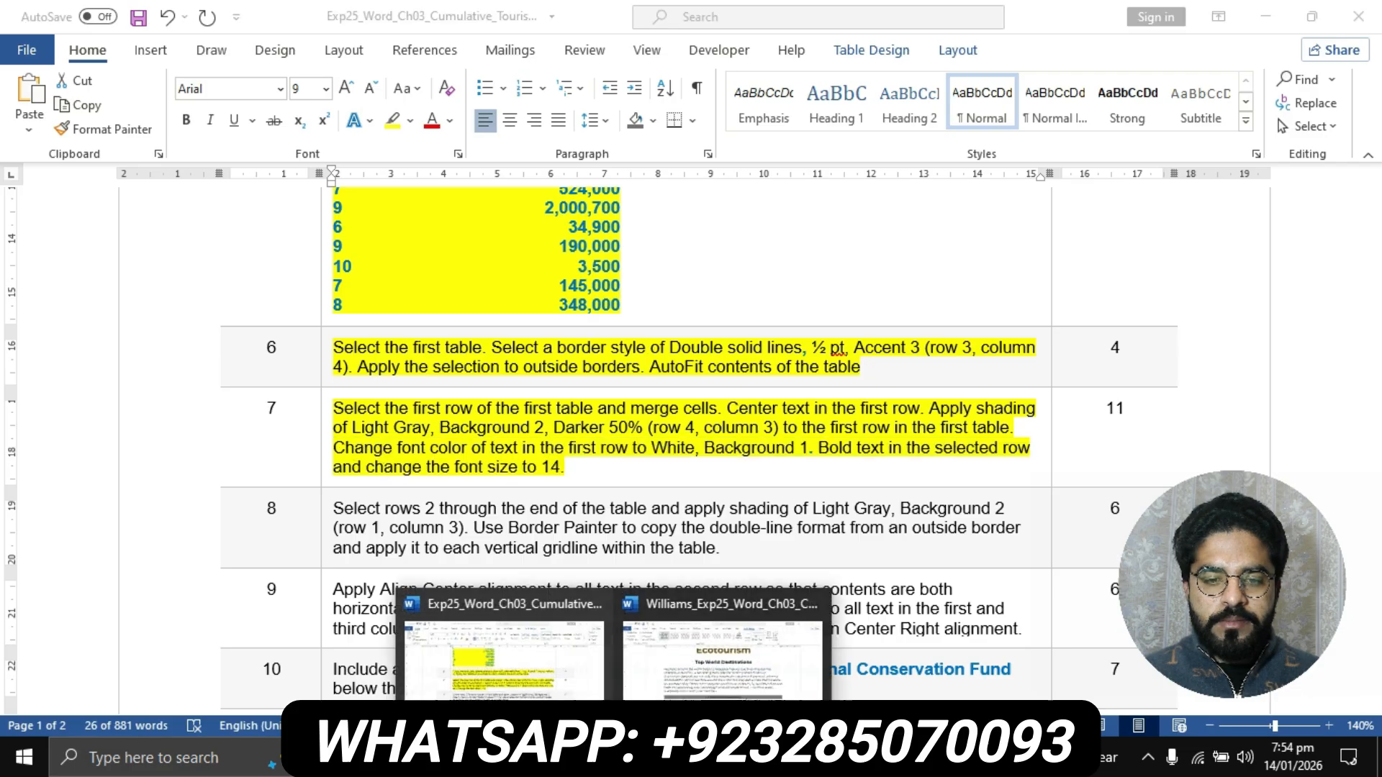
click(722, 659)
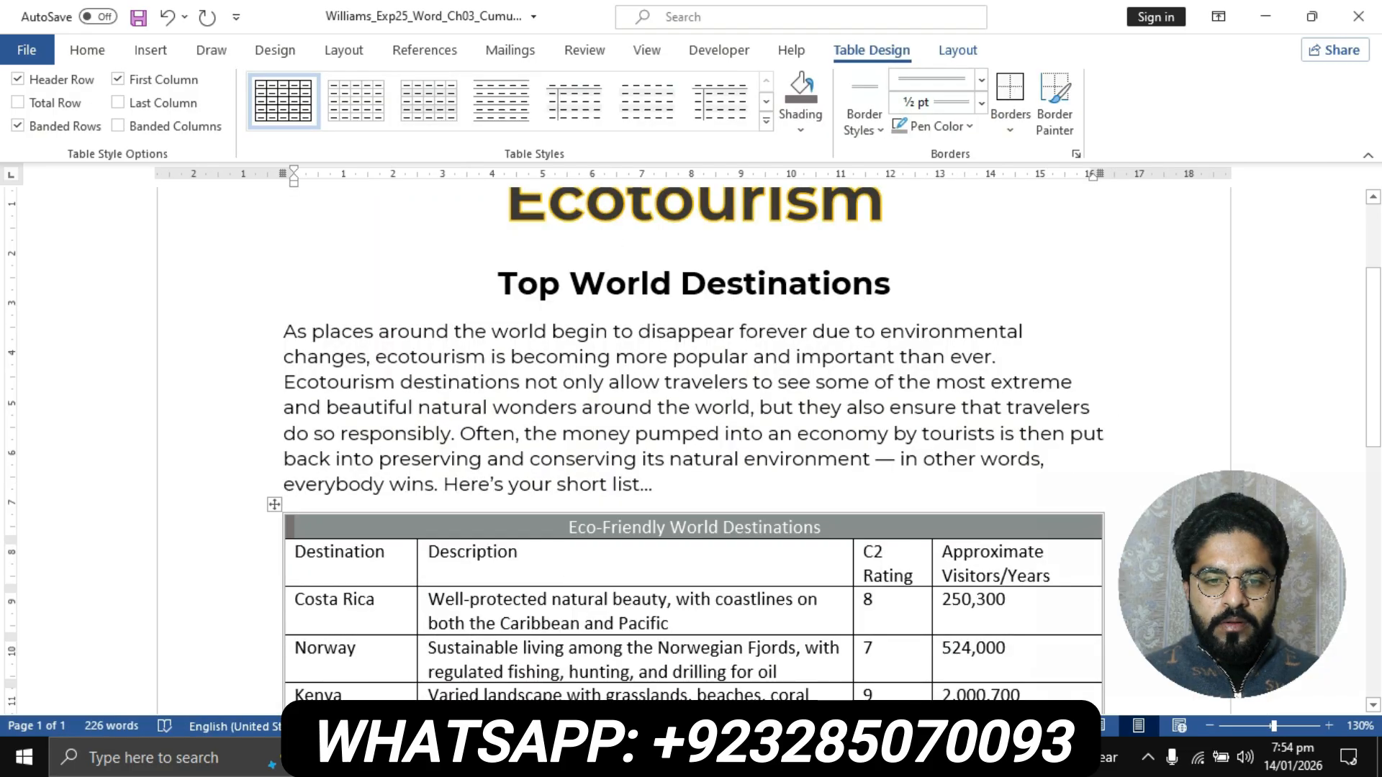
click(578, 527)
drag(569, 528, 821, 528)
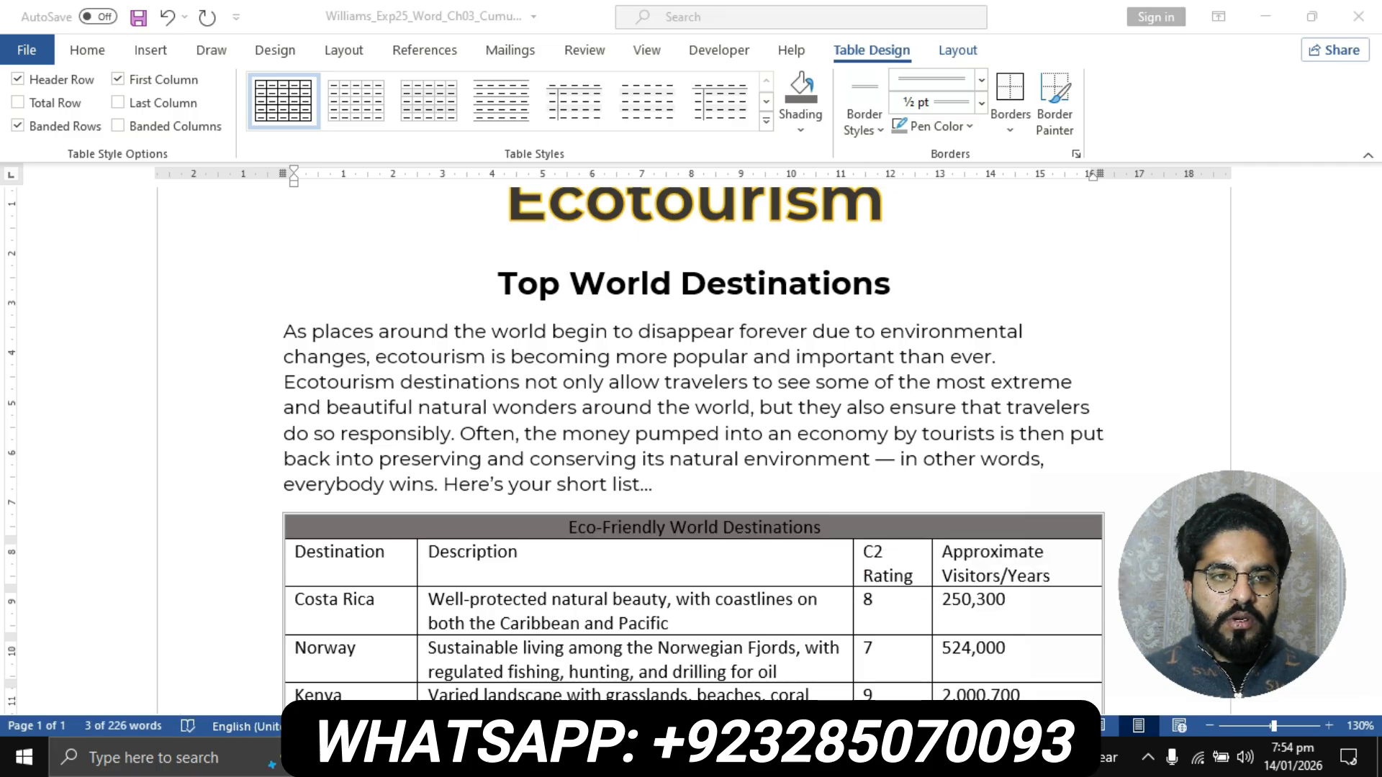
click(88, 49)
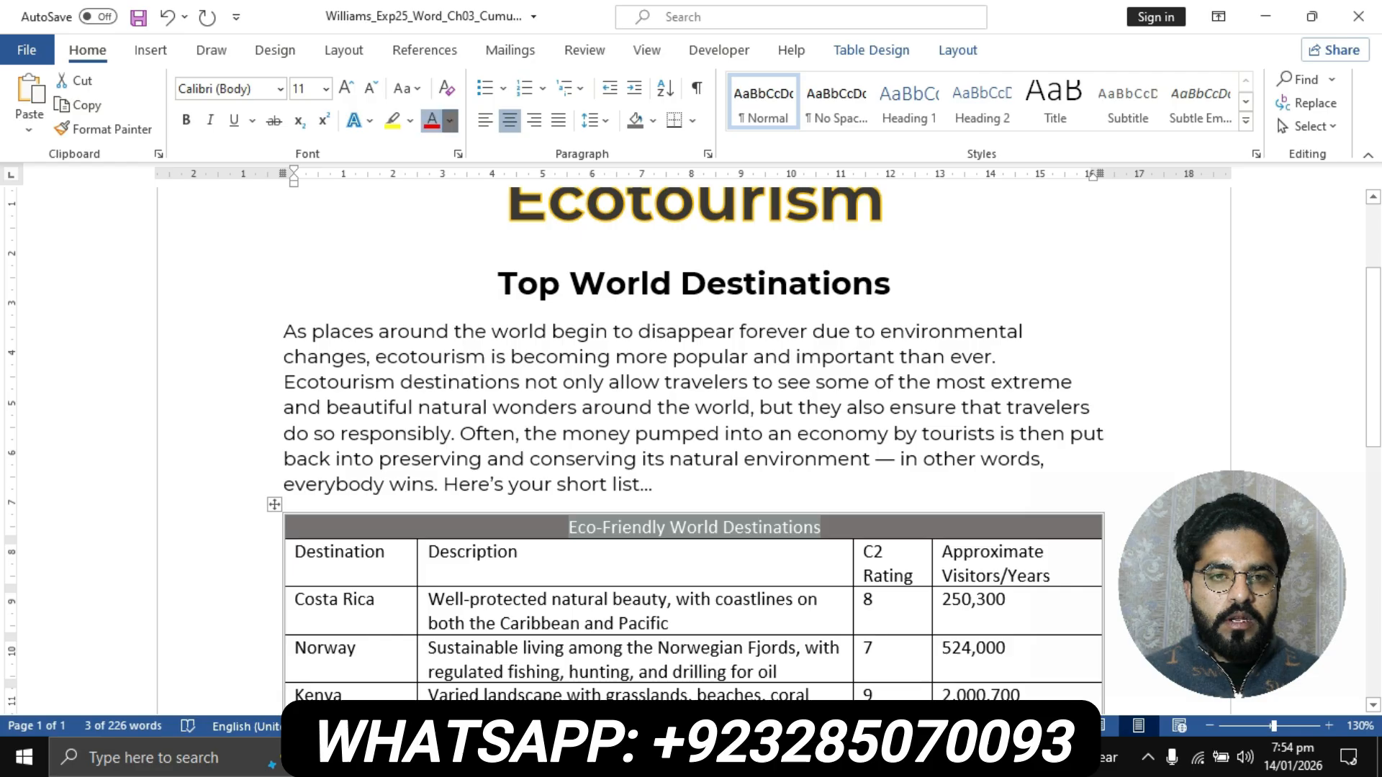
click(449, 120)
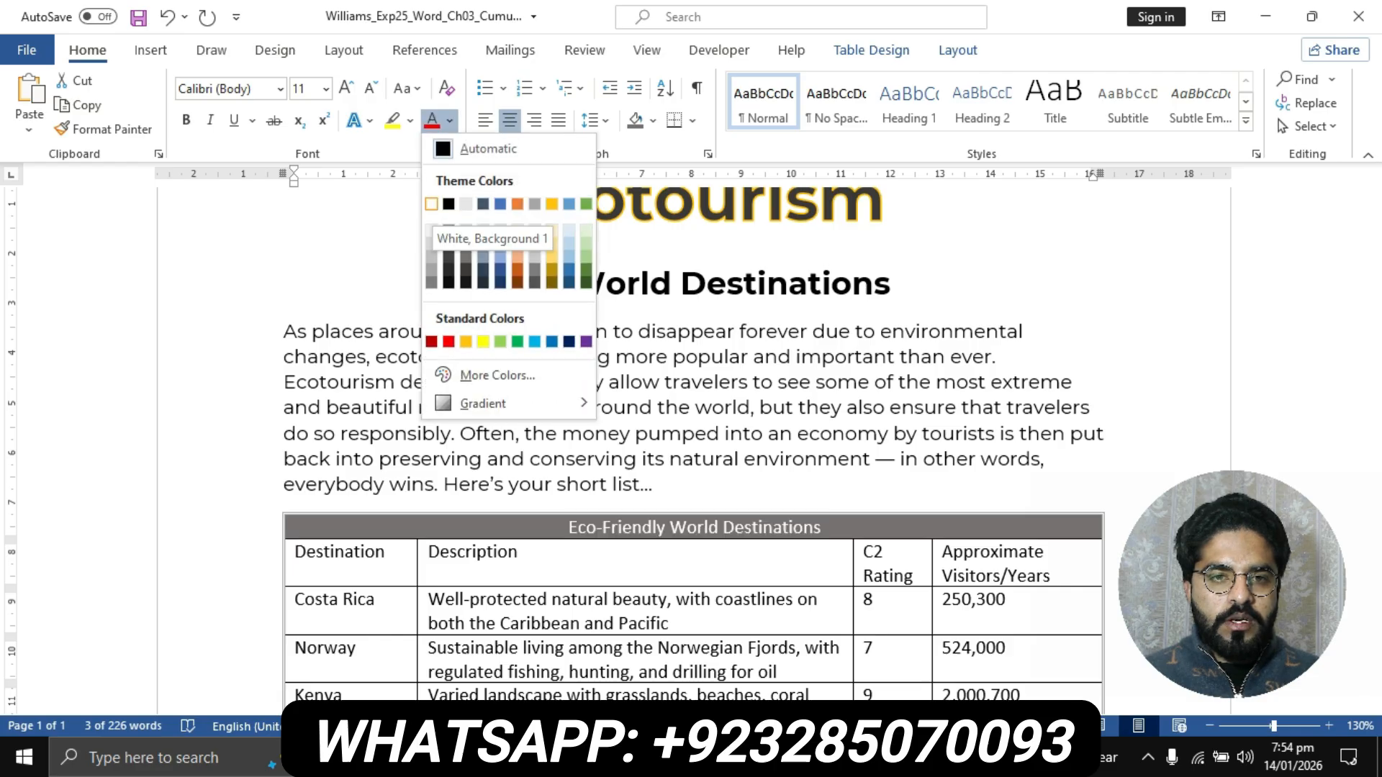
click(431, 204)
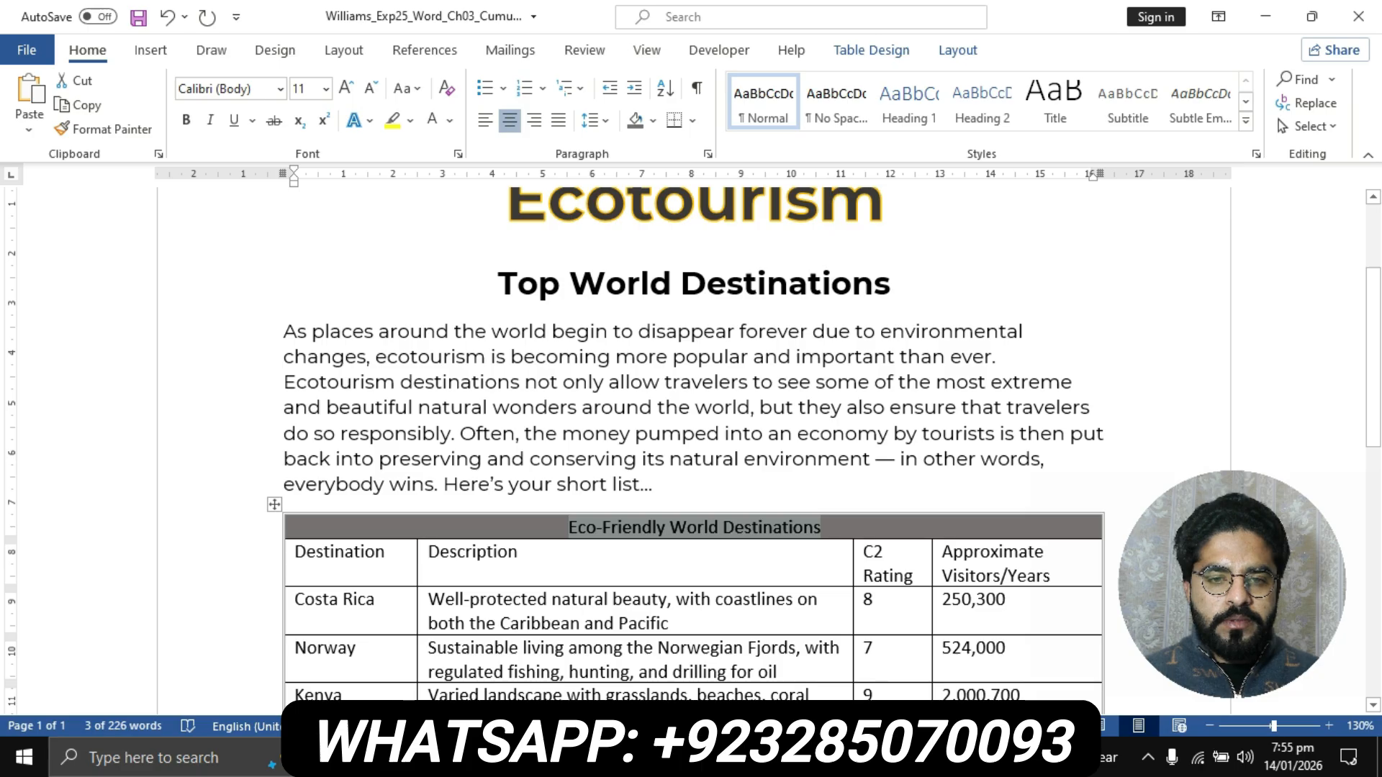
click(569, 528)
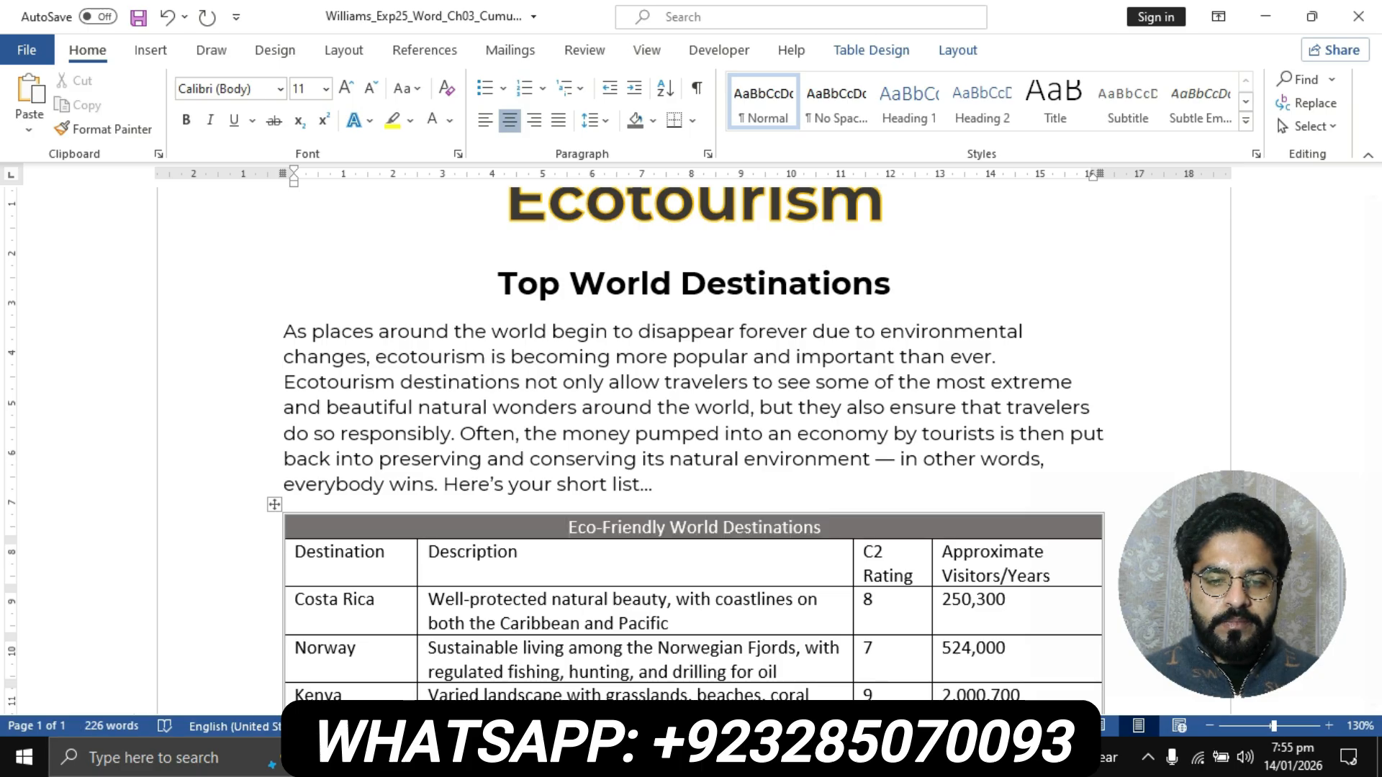
- Recheck step 7 in the instructions document, then bold the flyer table's first-row text and set its font size to 14
click(616, 757)
click(529, 709)
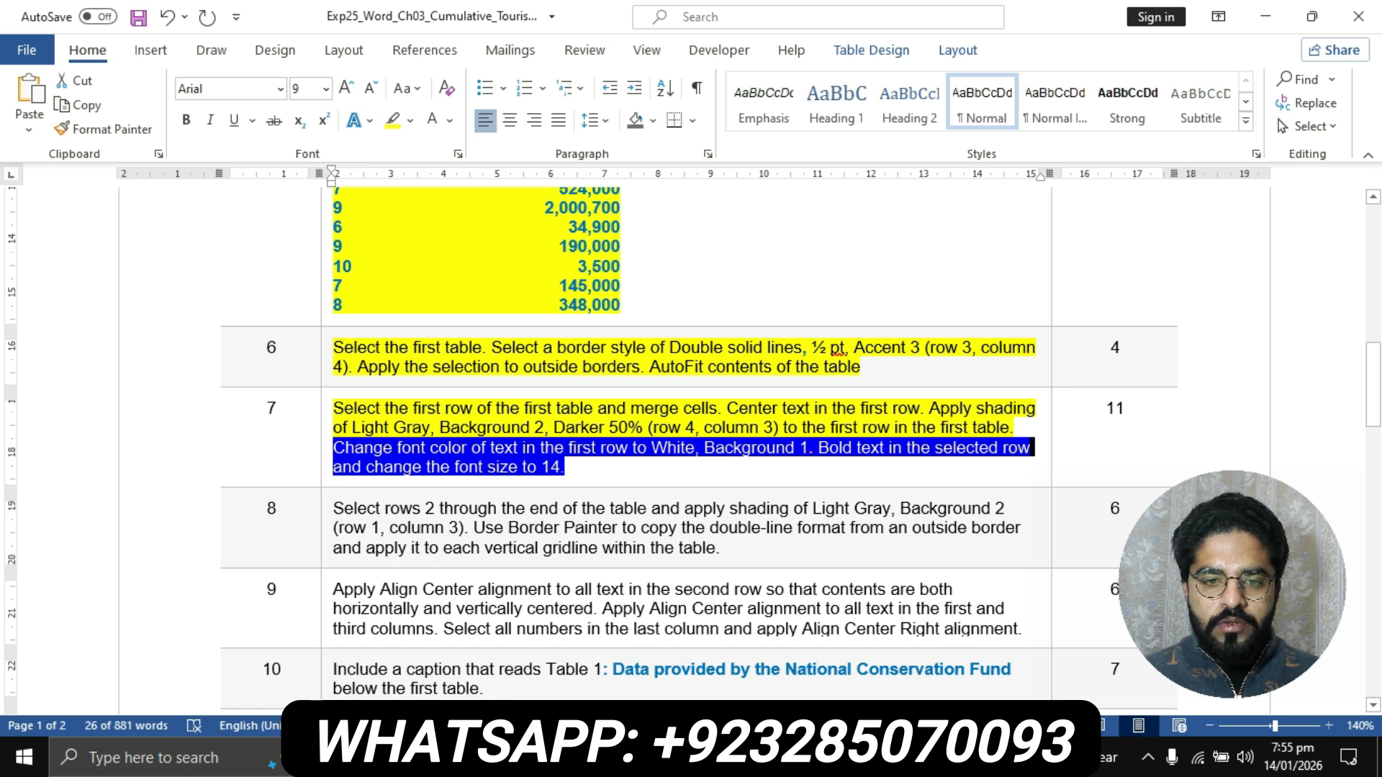
click(615, 757)
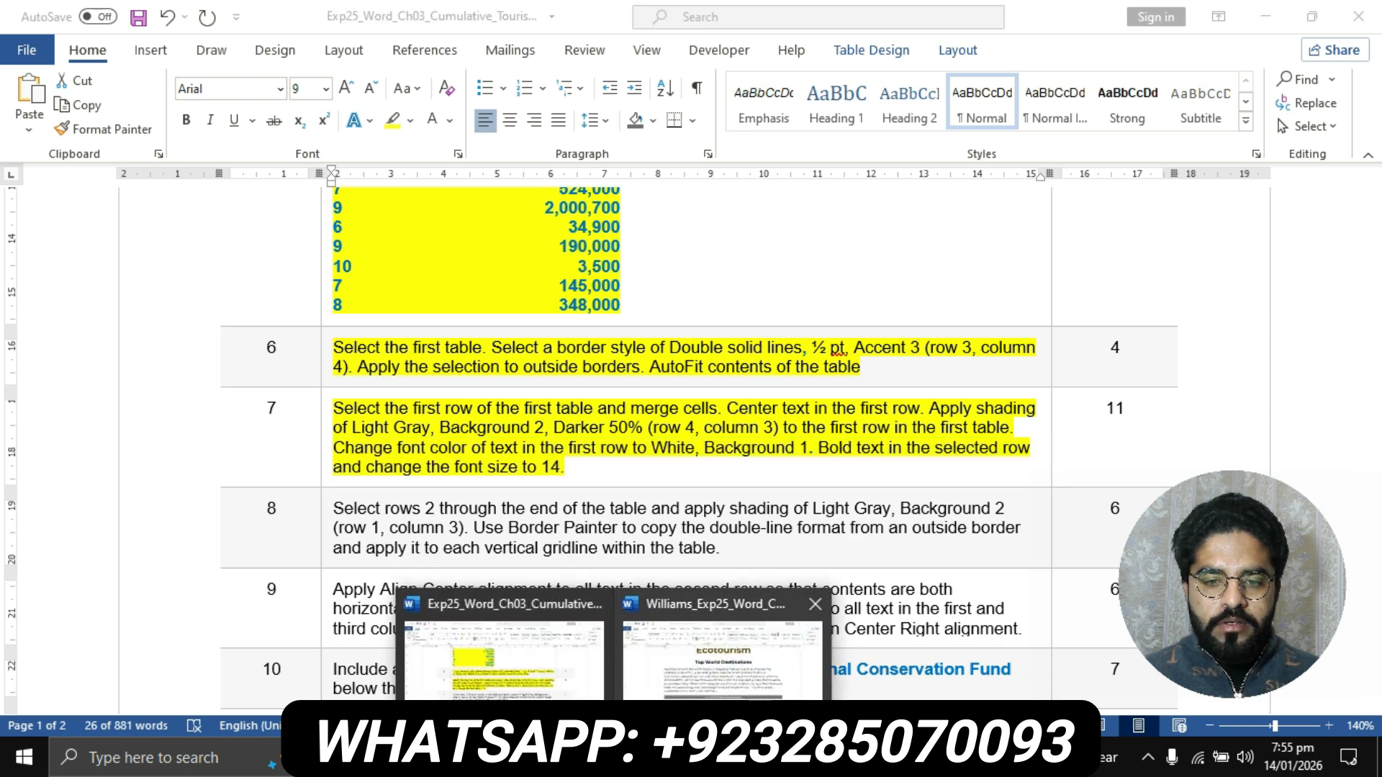
click(662, 710)
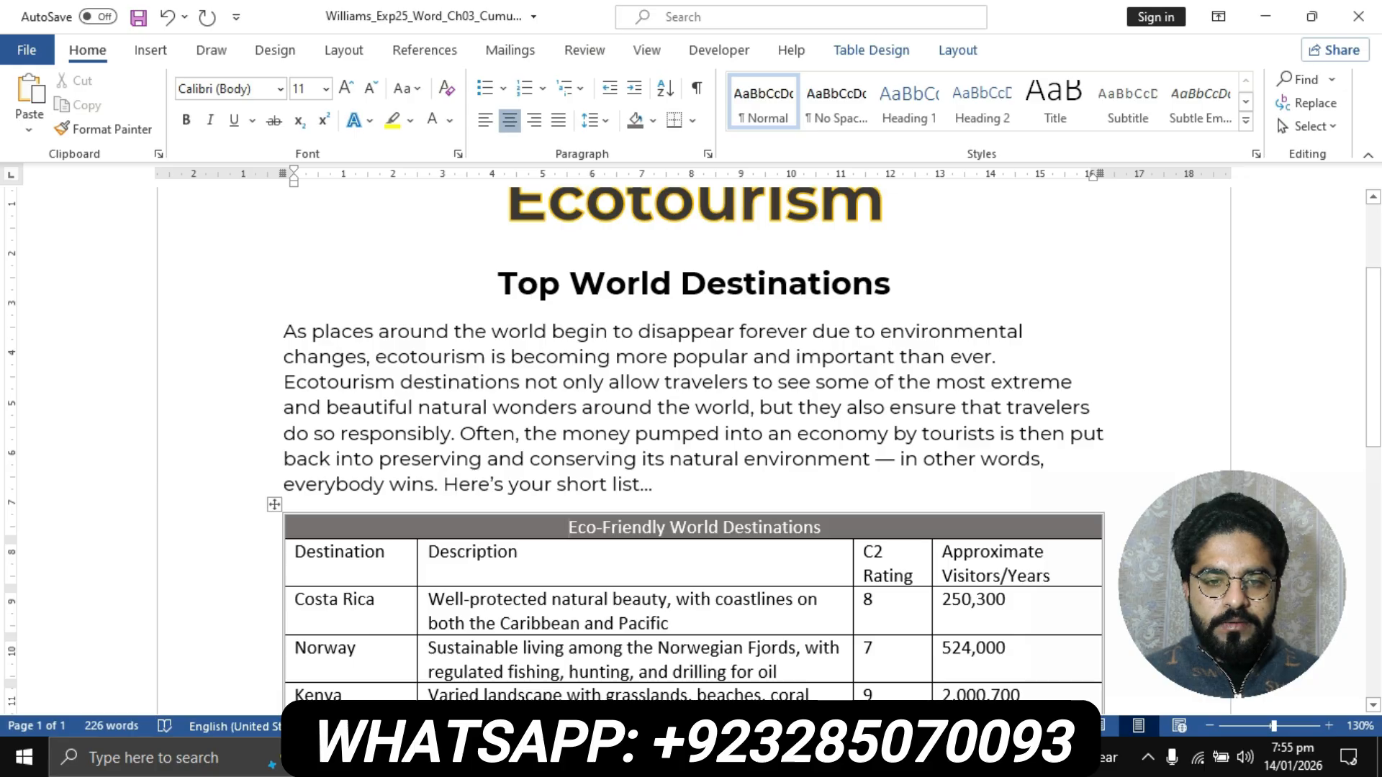
drag(569, 527, 824, 527)
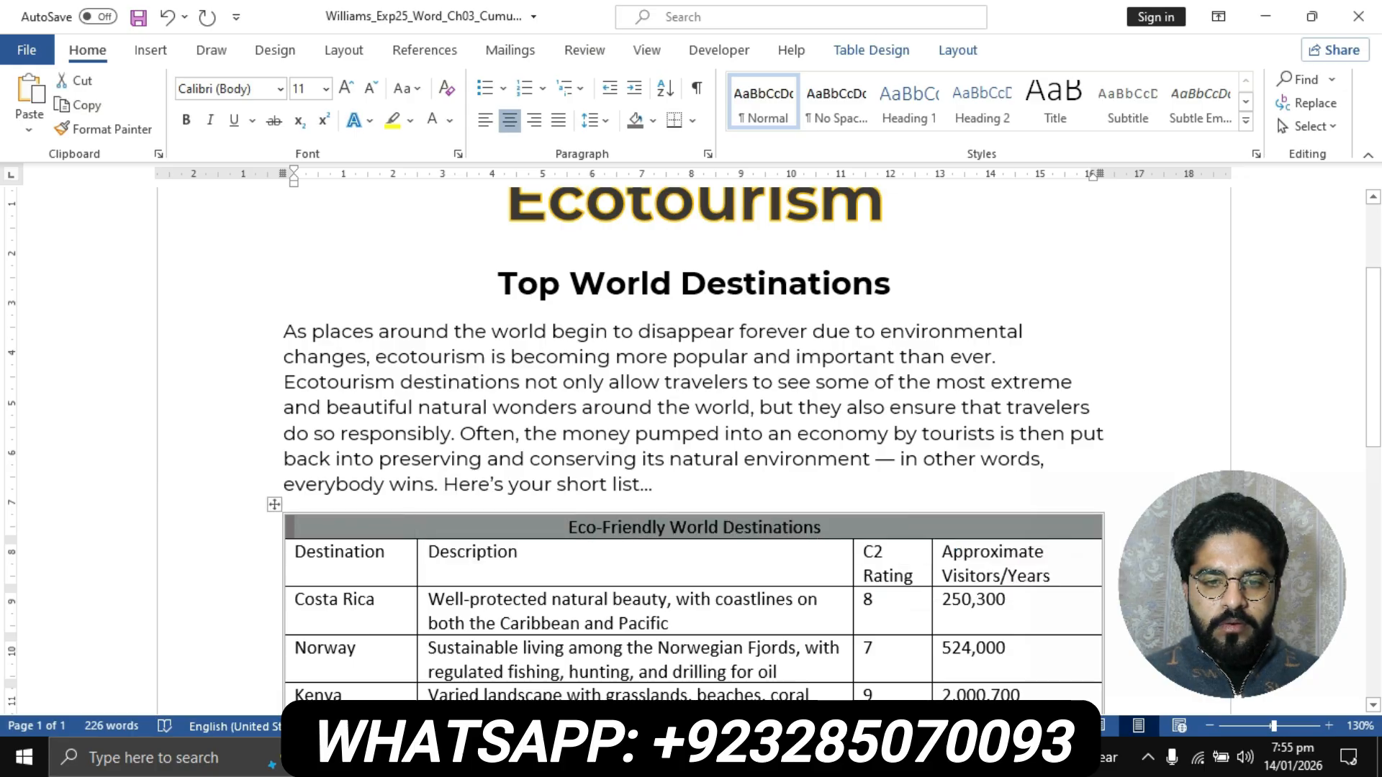
click(569, 527)
drag(569, 527, 821, 528)
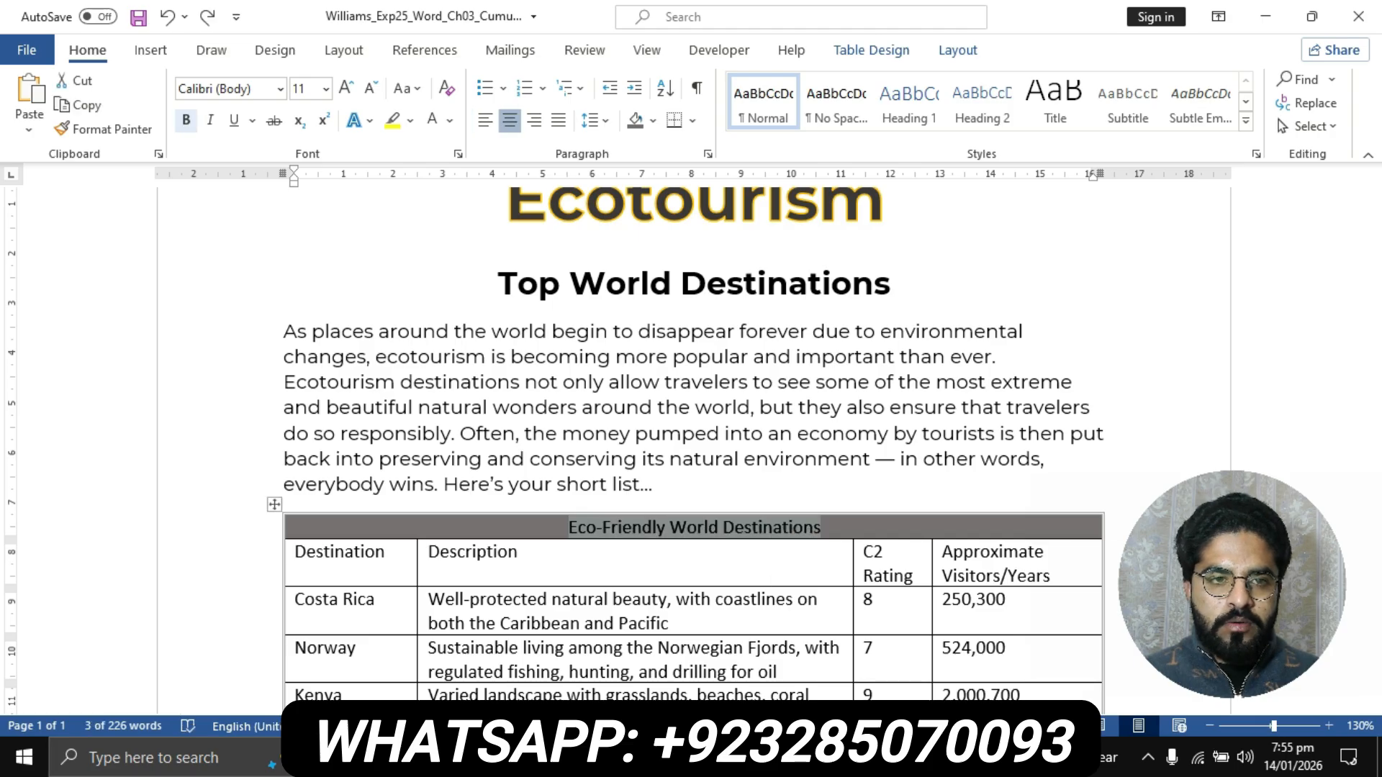
click(186, 120)
click(326, 88)
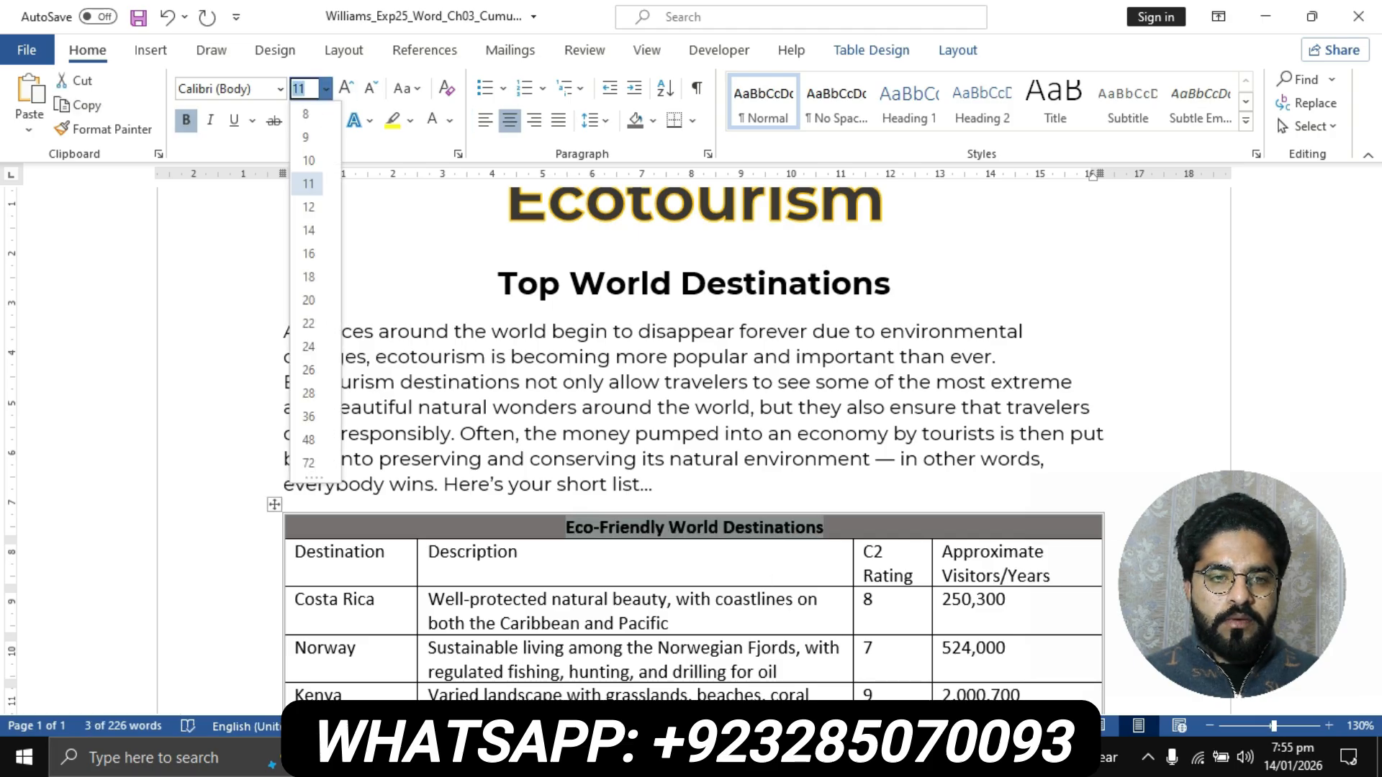
click(308, 231)
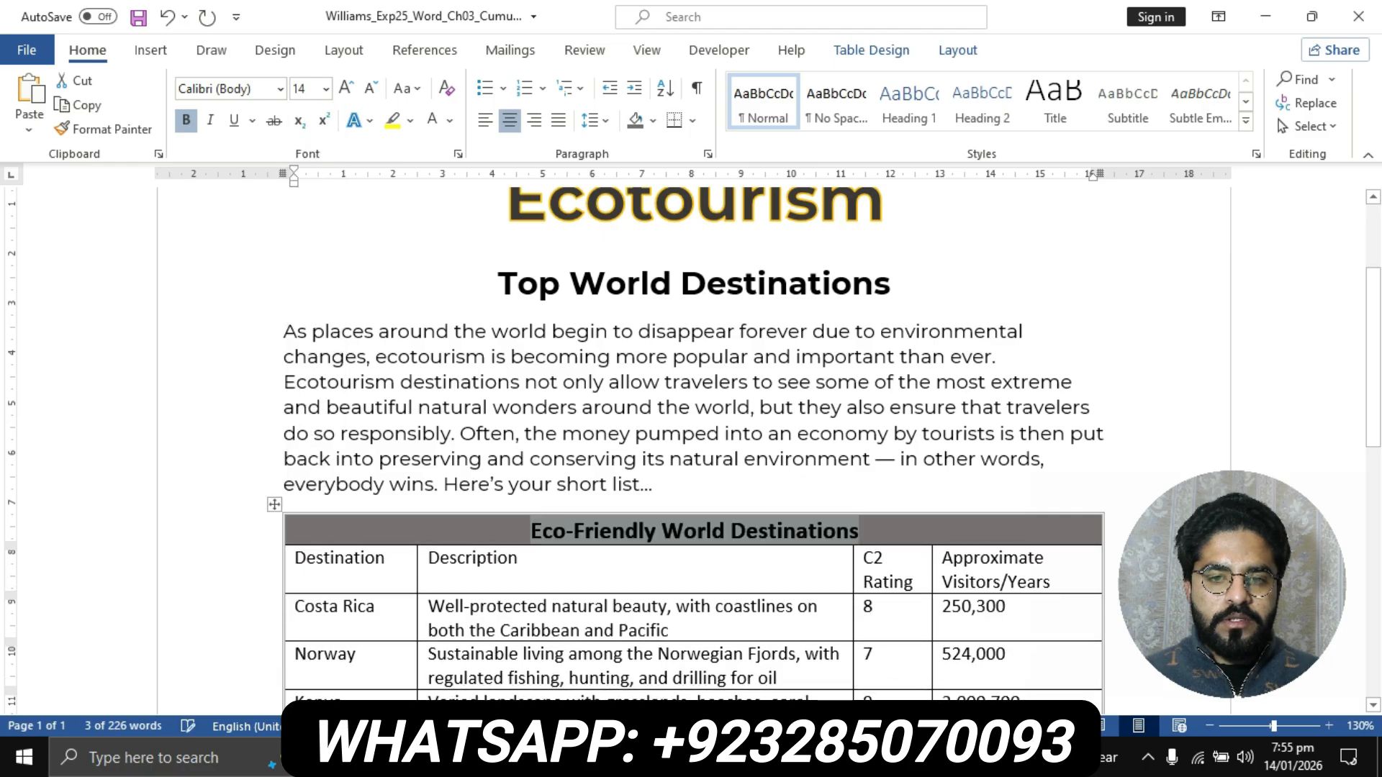
- Highlight step 8 in the instructions document in yellow
click(532, 531)
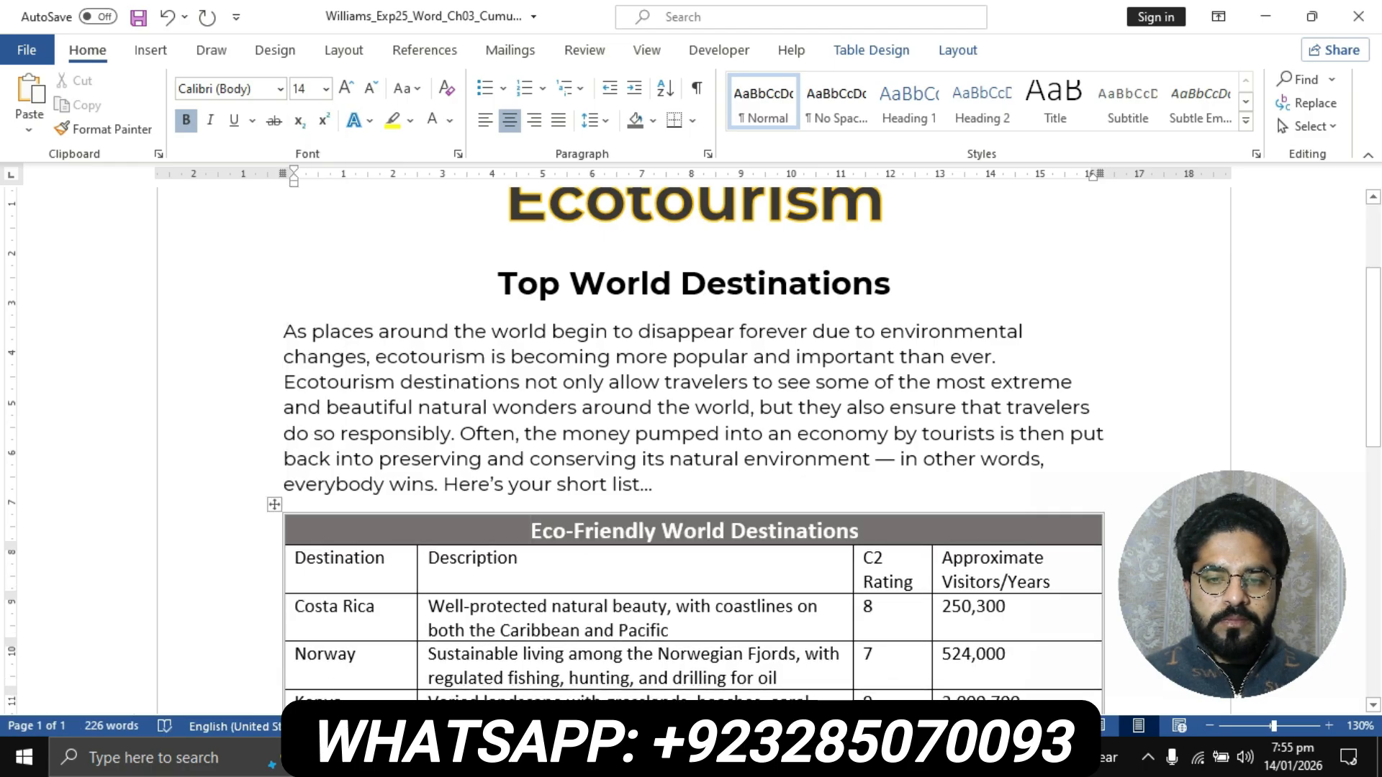
scroll(694, 446, down, 2)
click(613, 757)
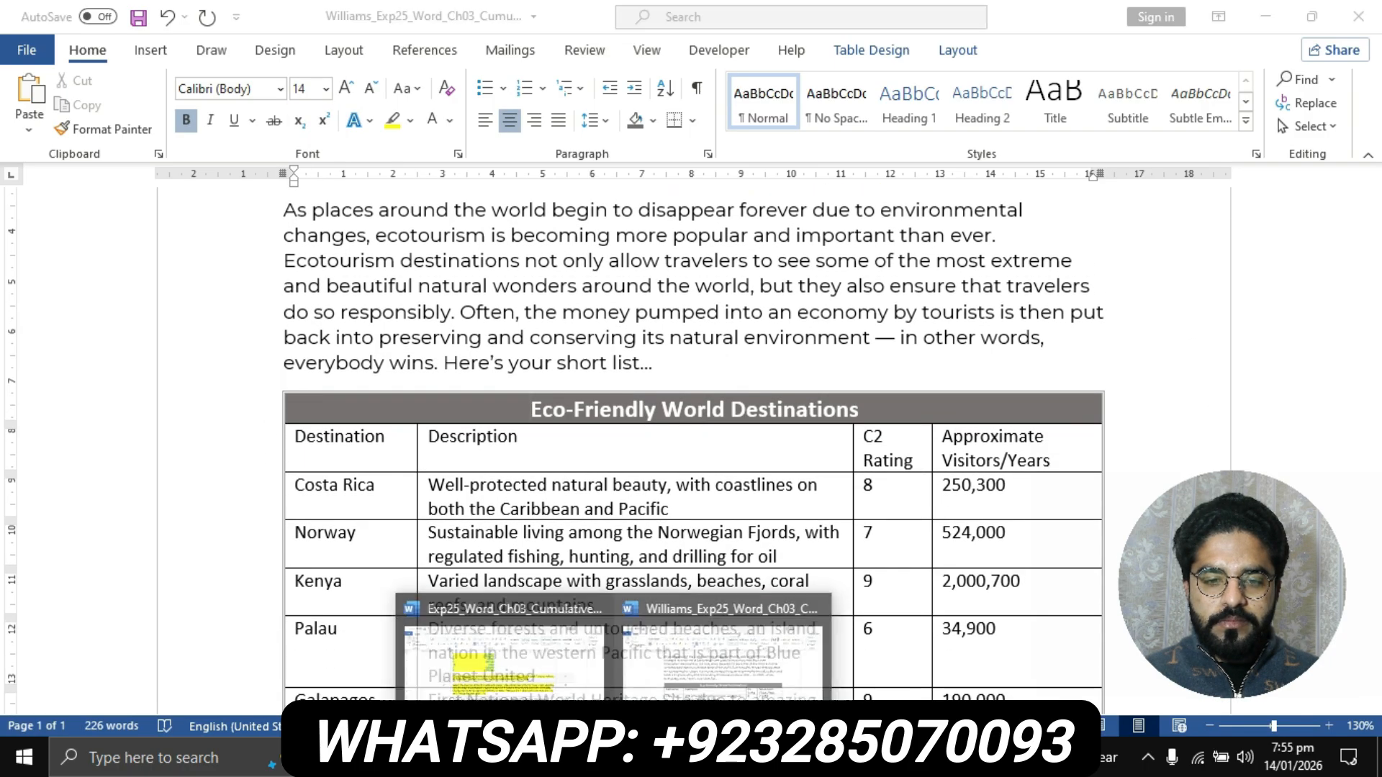
click(504, 648)
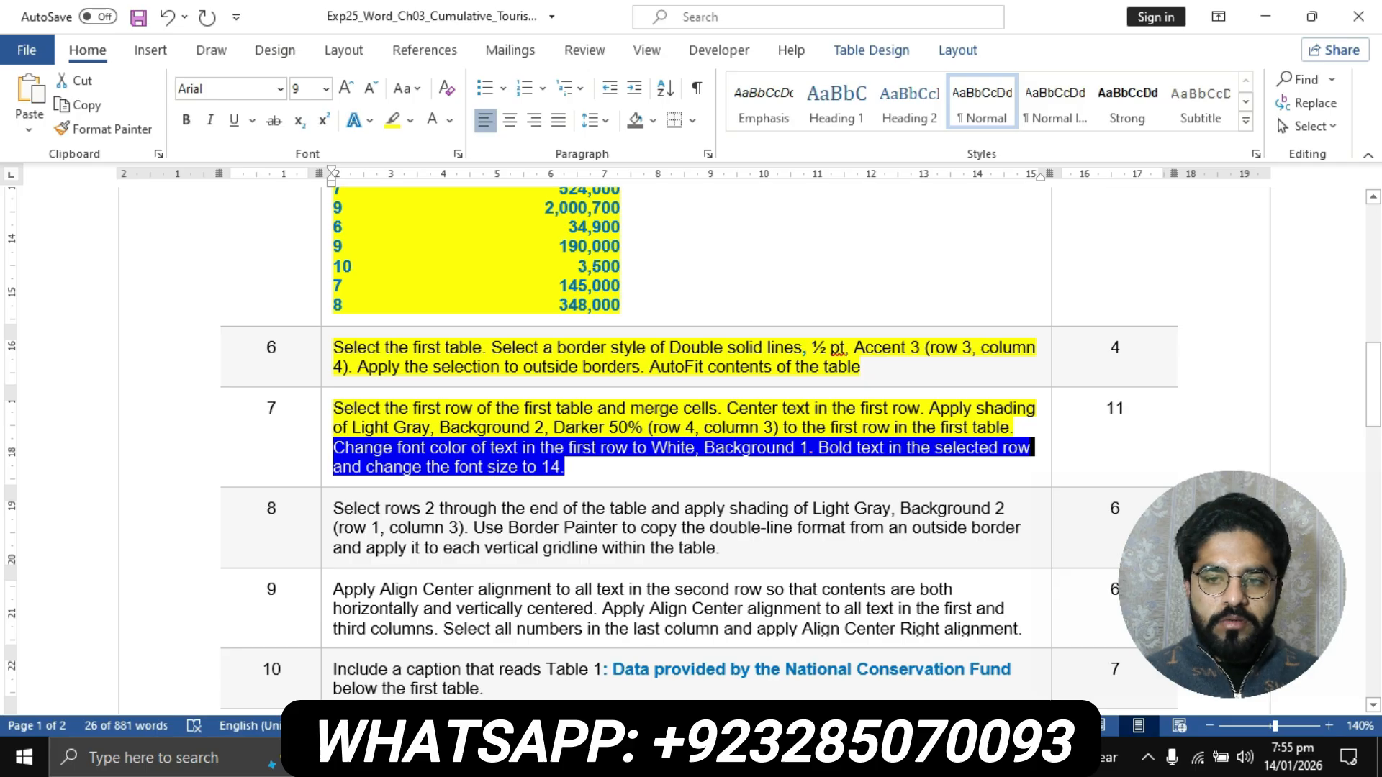
scroll(693, 447, down, 2)
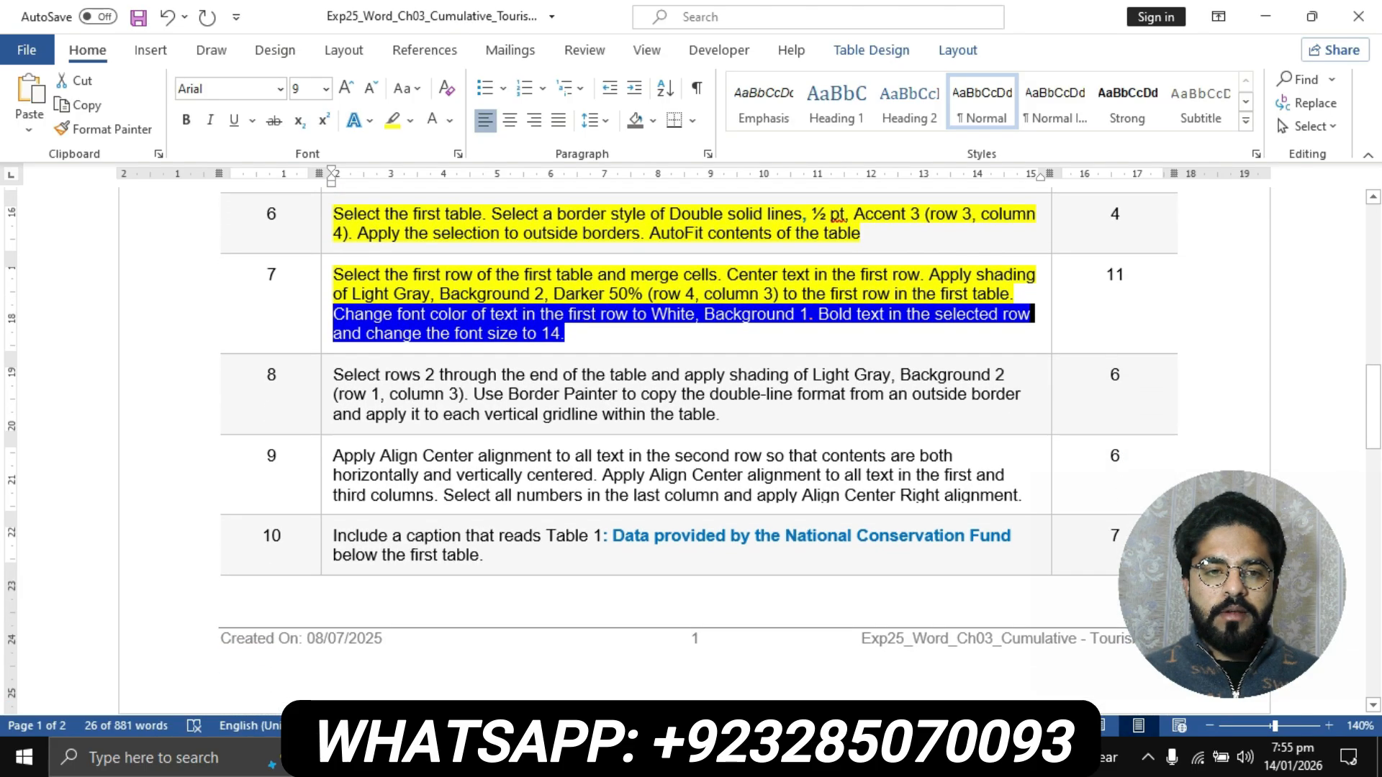
click(326, 377)
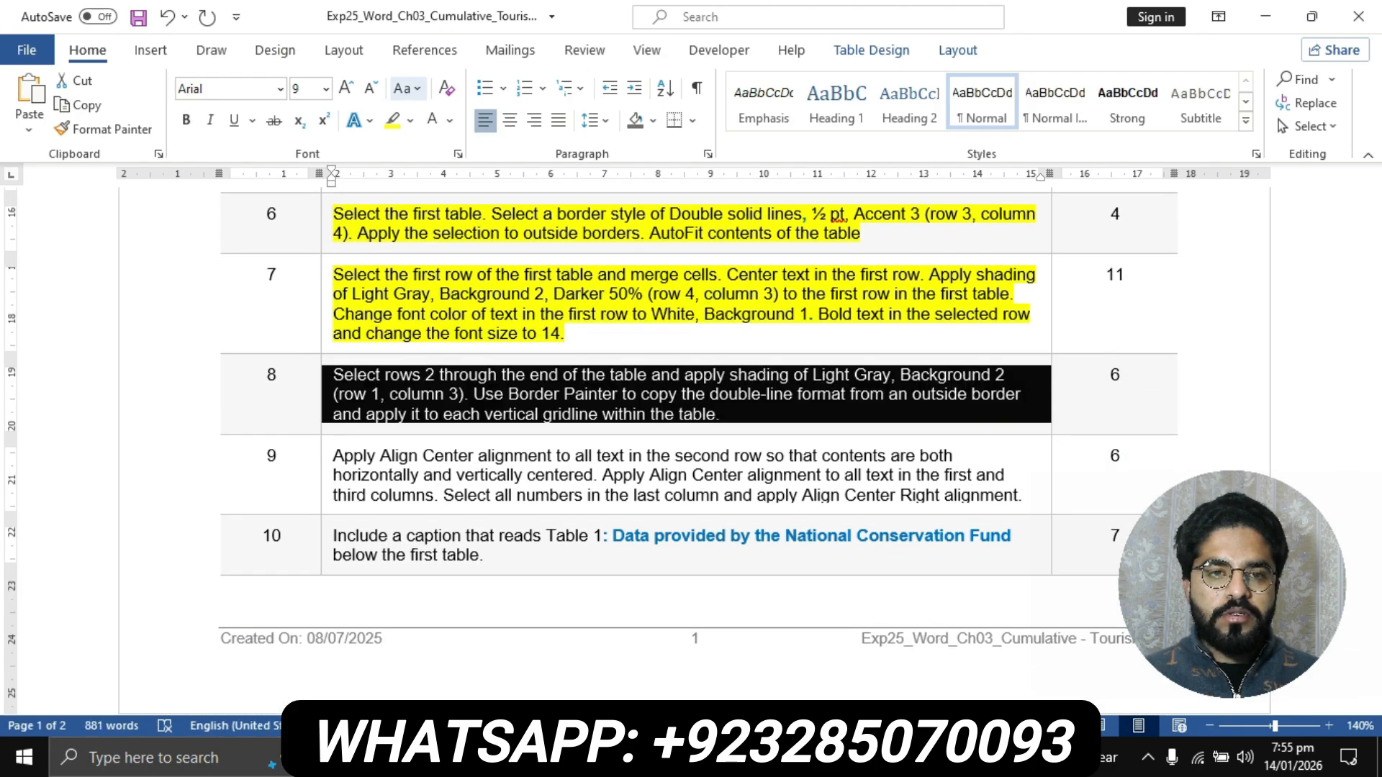
click(392, 120)
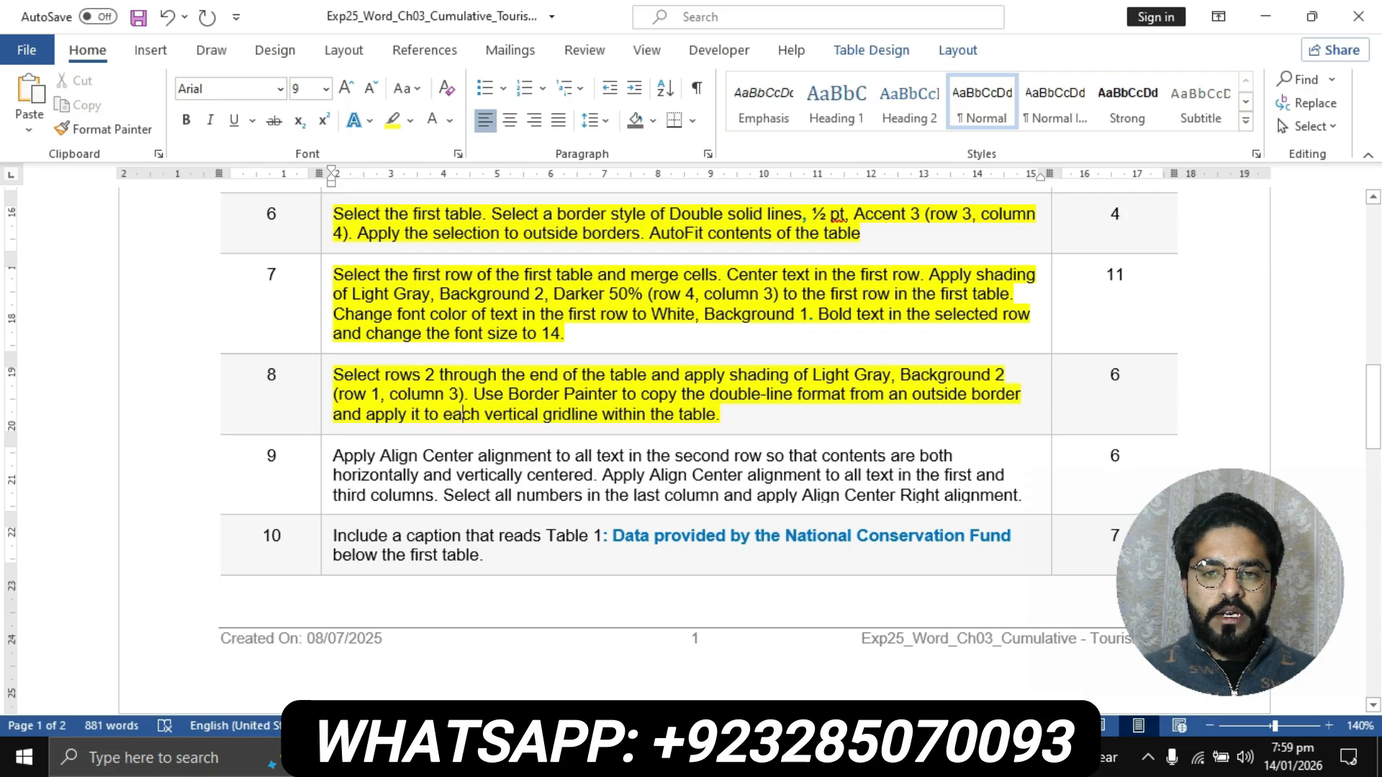
- Select row 2 through the end of the flyer's first table, recheck step 8, and apply Light Gray, Background 2 shading
mouse_move(571, 759)
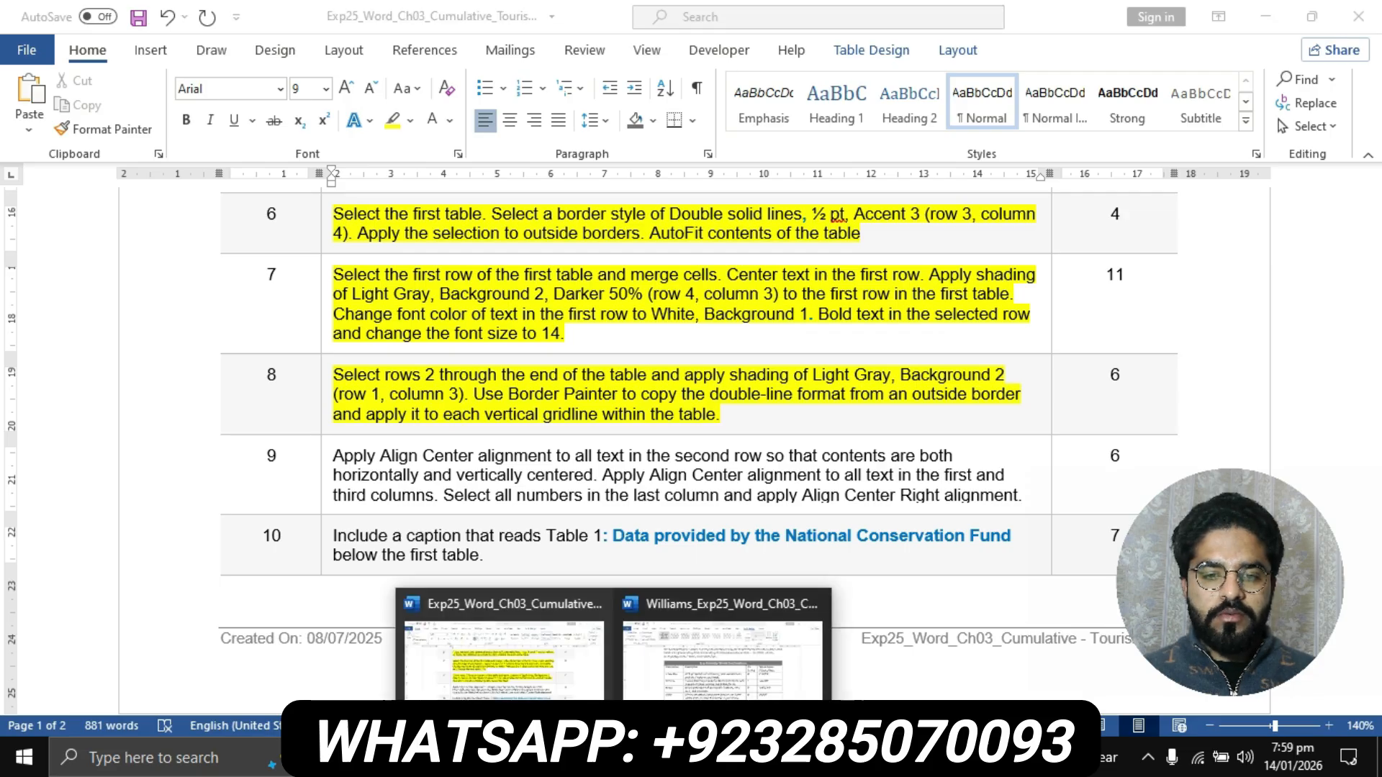
click(722, 641)
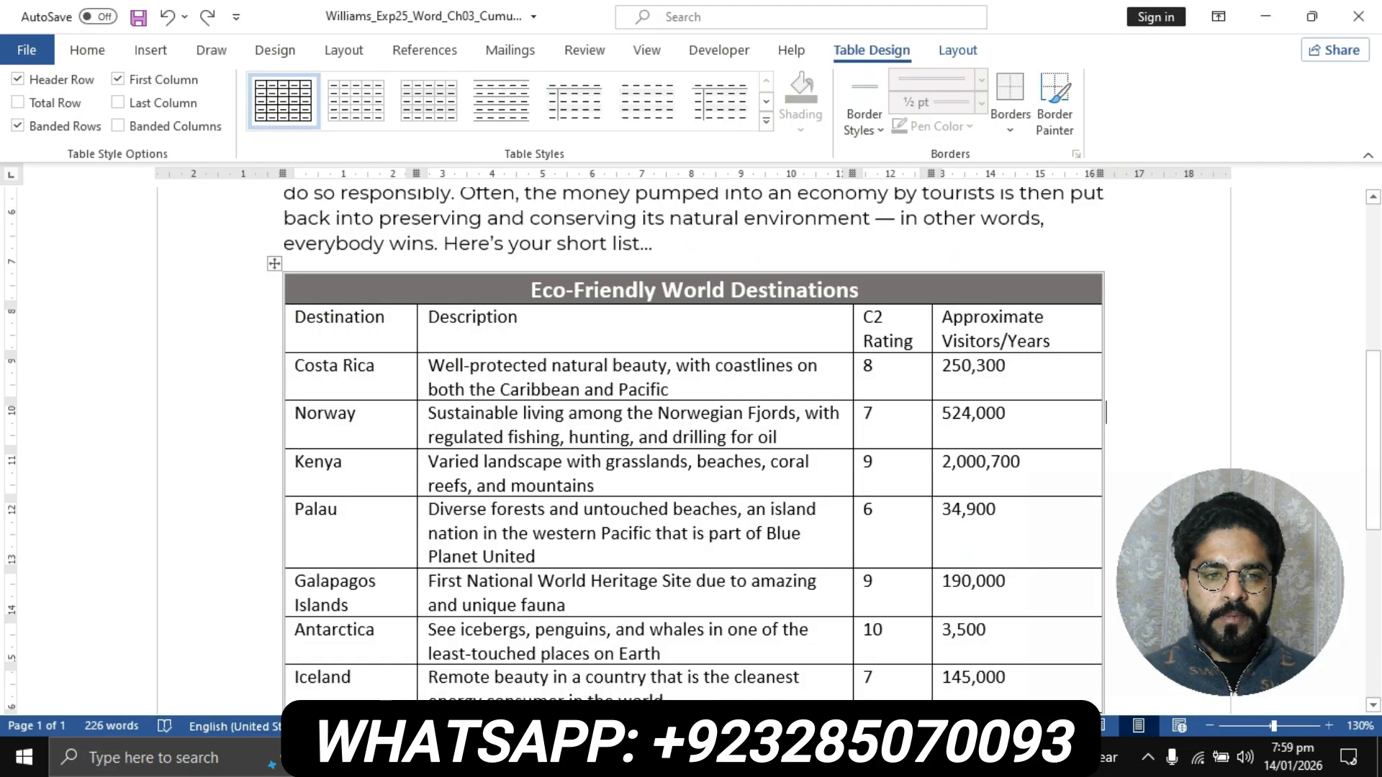
drag(295, 320, 1007, 394)
scroll(792, 432, up, 6)
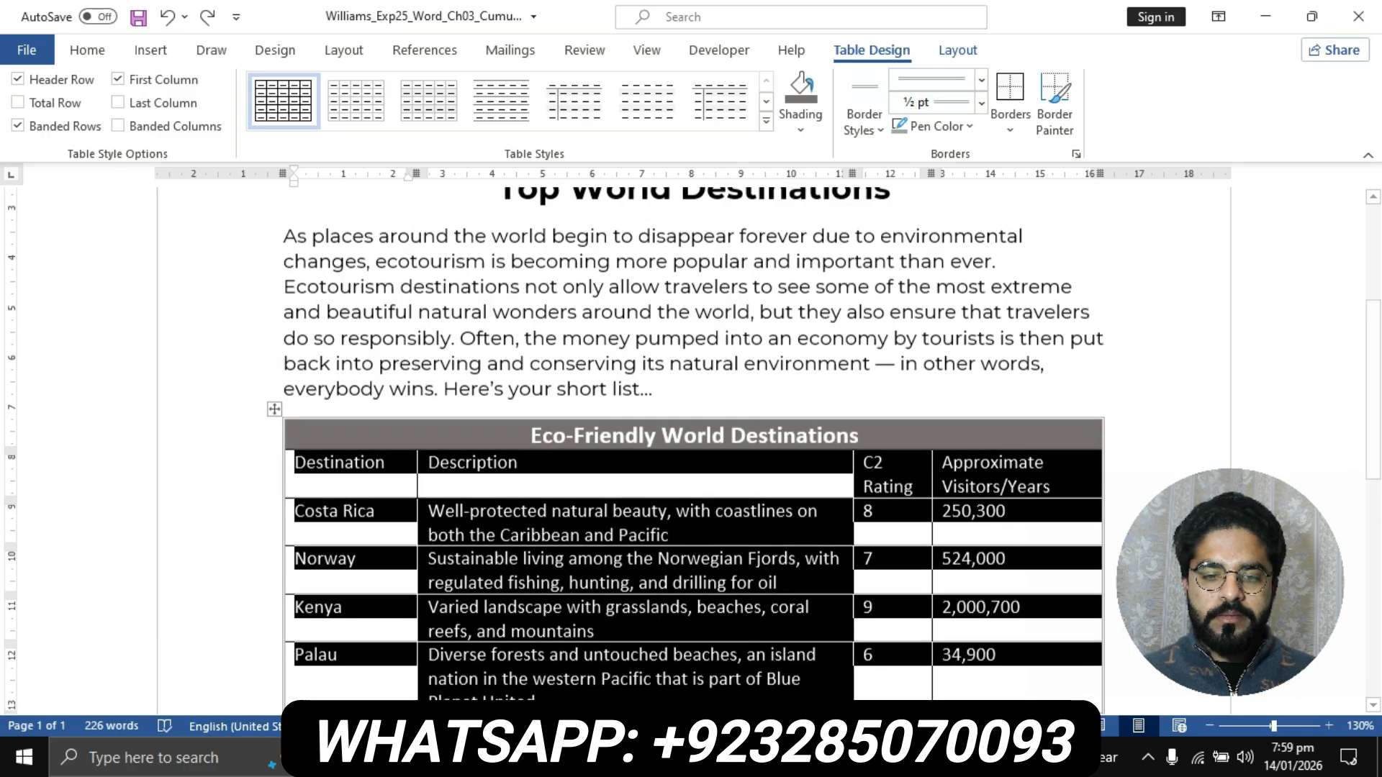
click(614, 757)
click(504, 659)
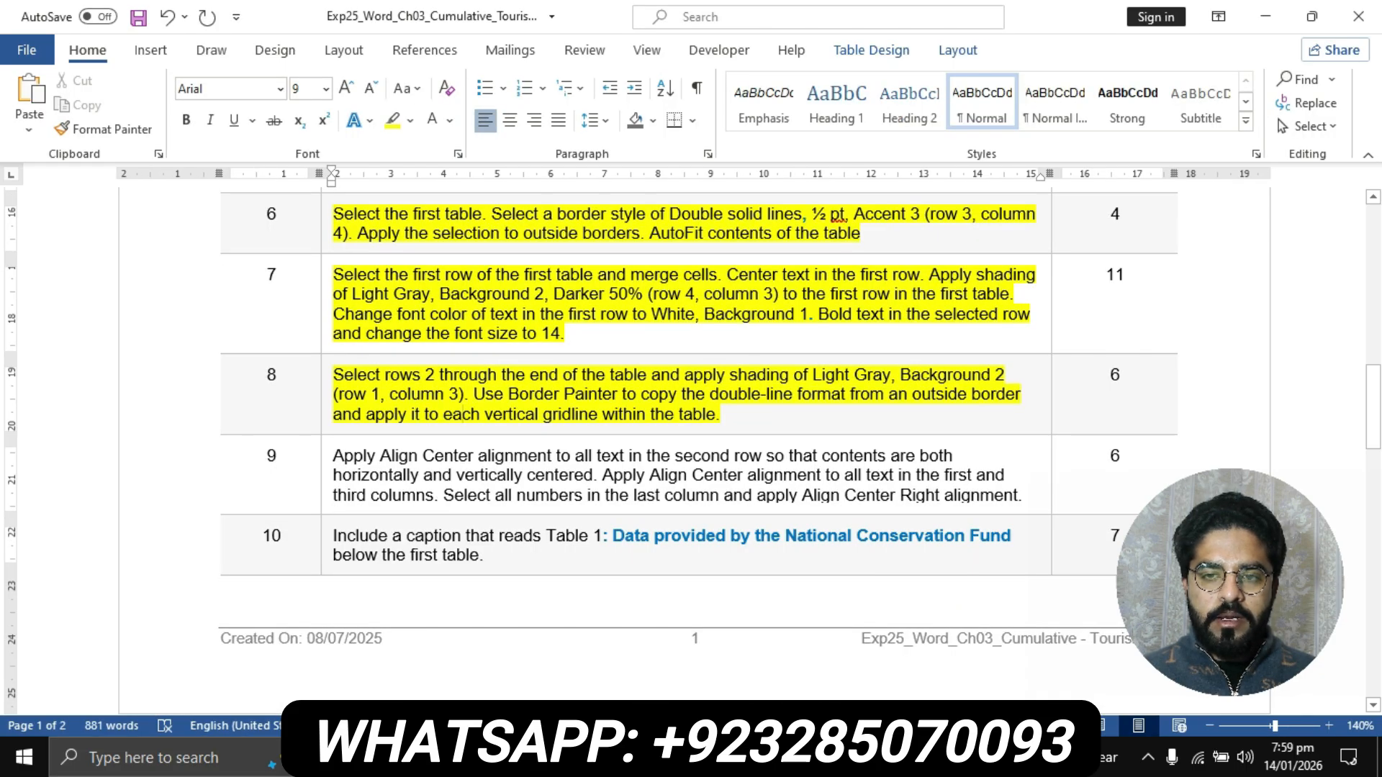
click(614, 757)
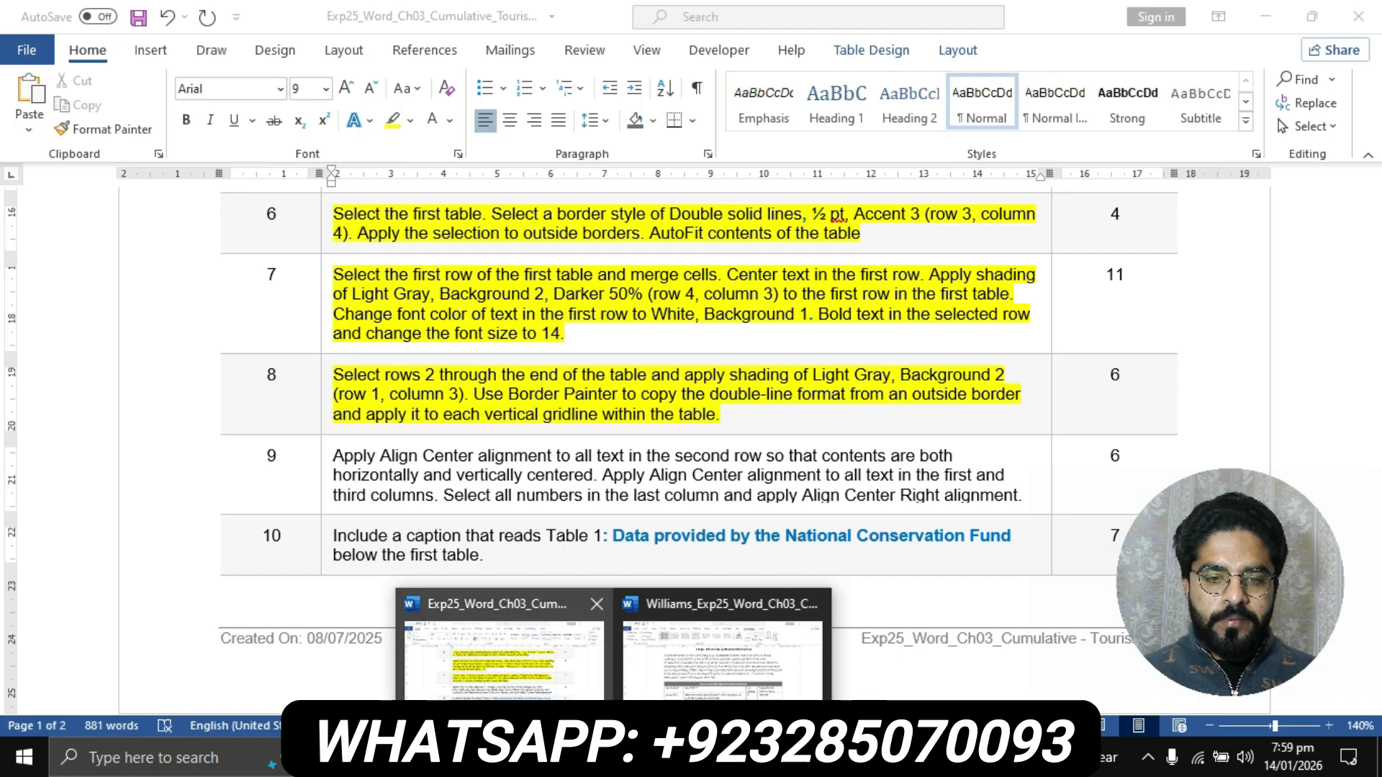
click(663, 670)
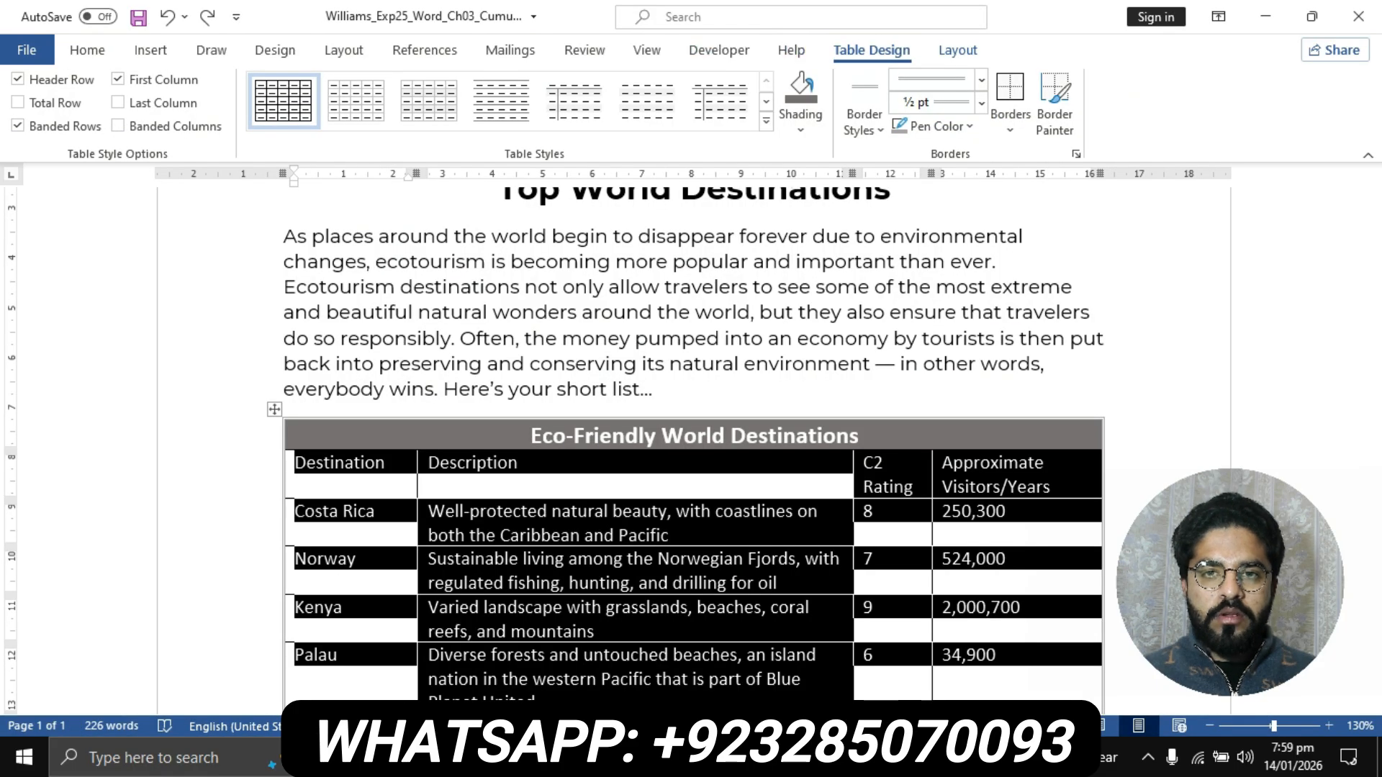
click(800, 119)
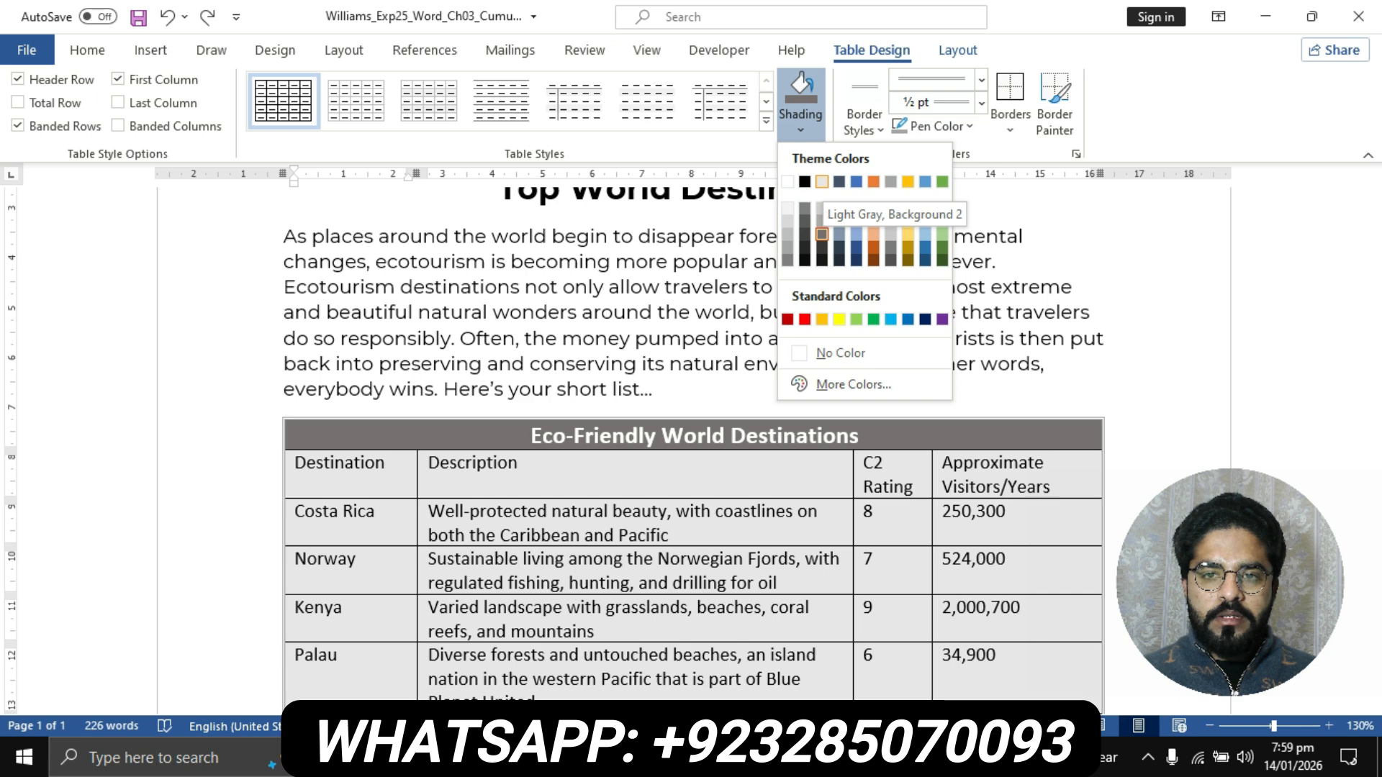
click(821, 234)
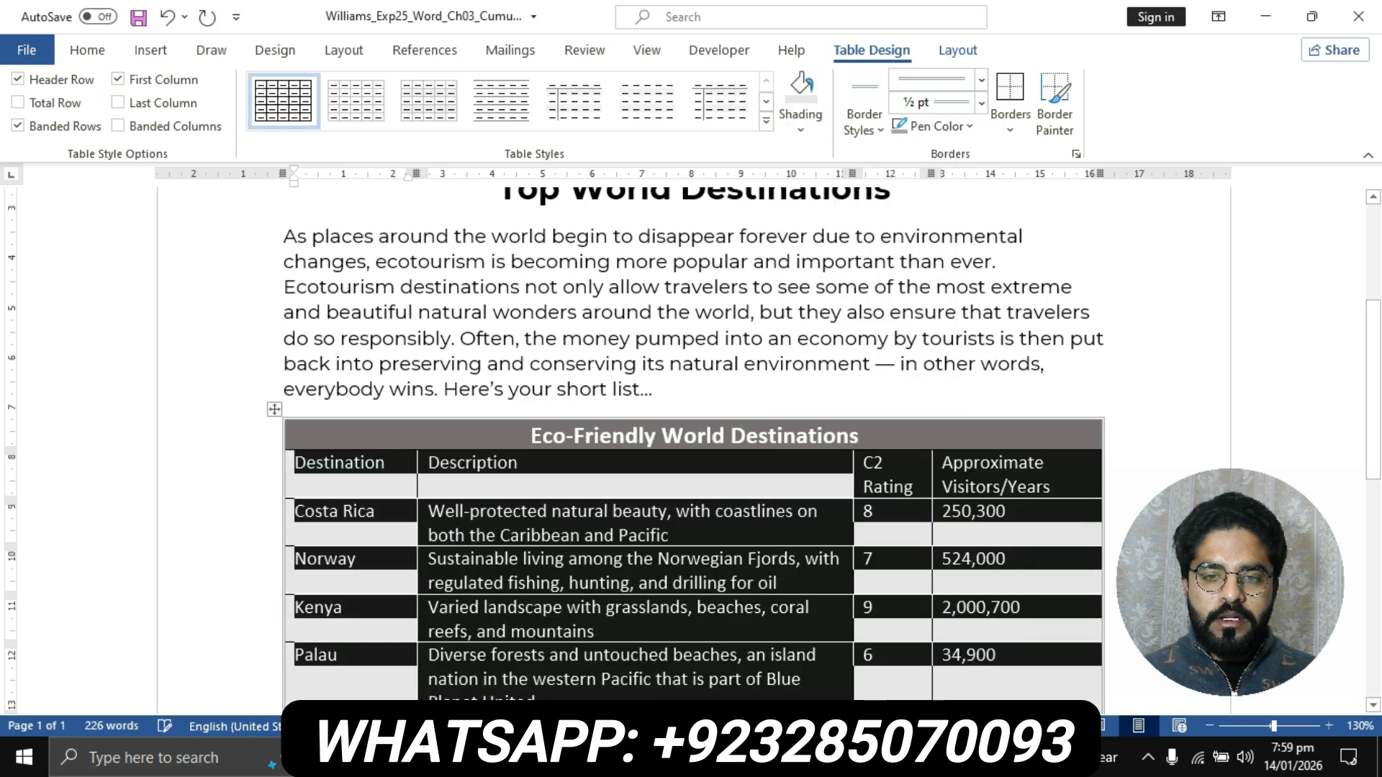
- Recheck step 8, then use Border Painter with Double solid lines, ½ pt, Accent 3 on the vertical gridlines of the flyer's first table
mouse_move(613, 757)
click(504, 656)
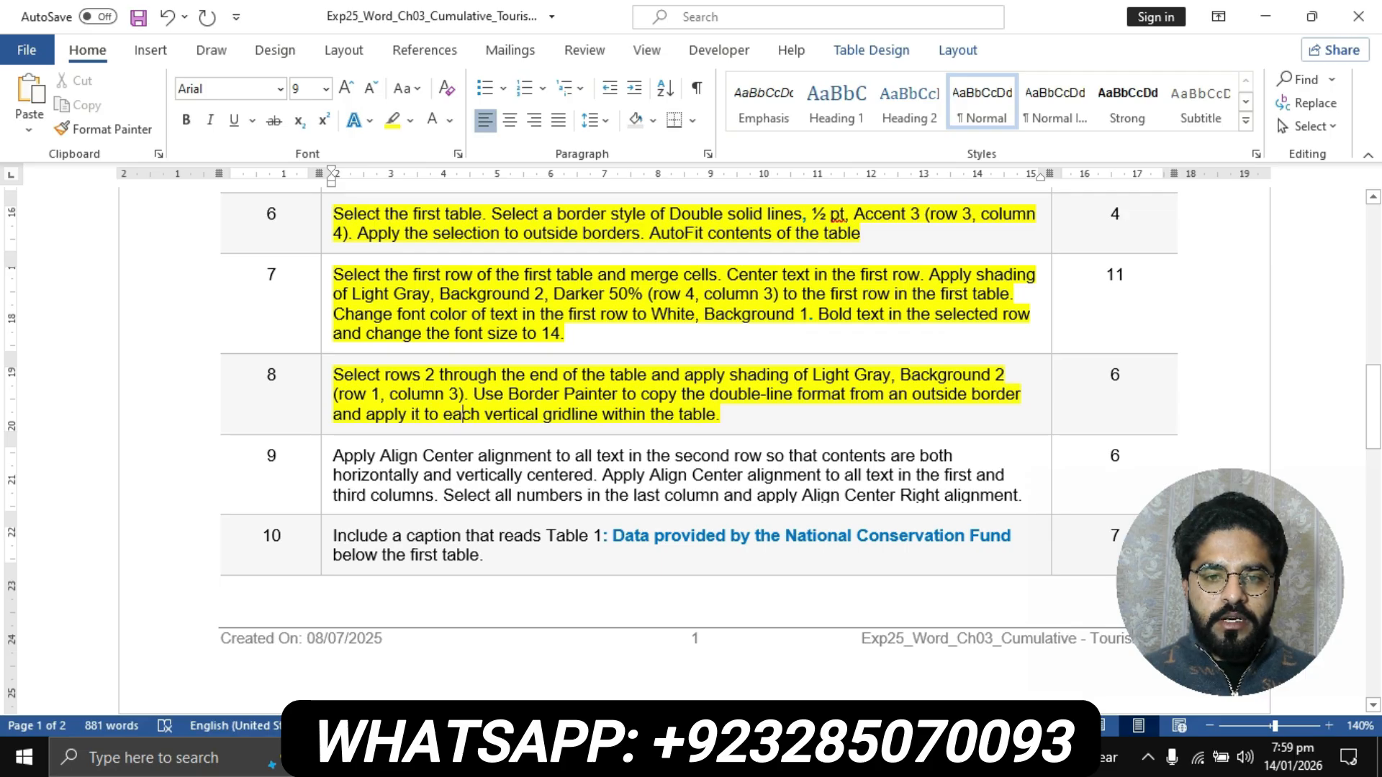
click(613, 758)
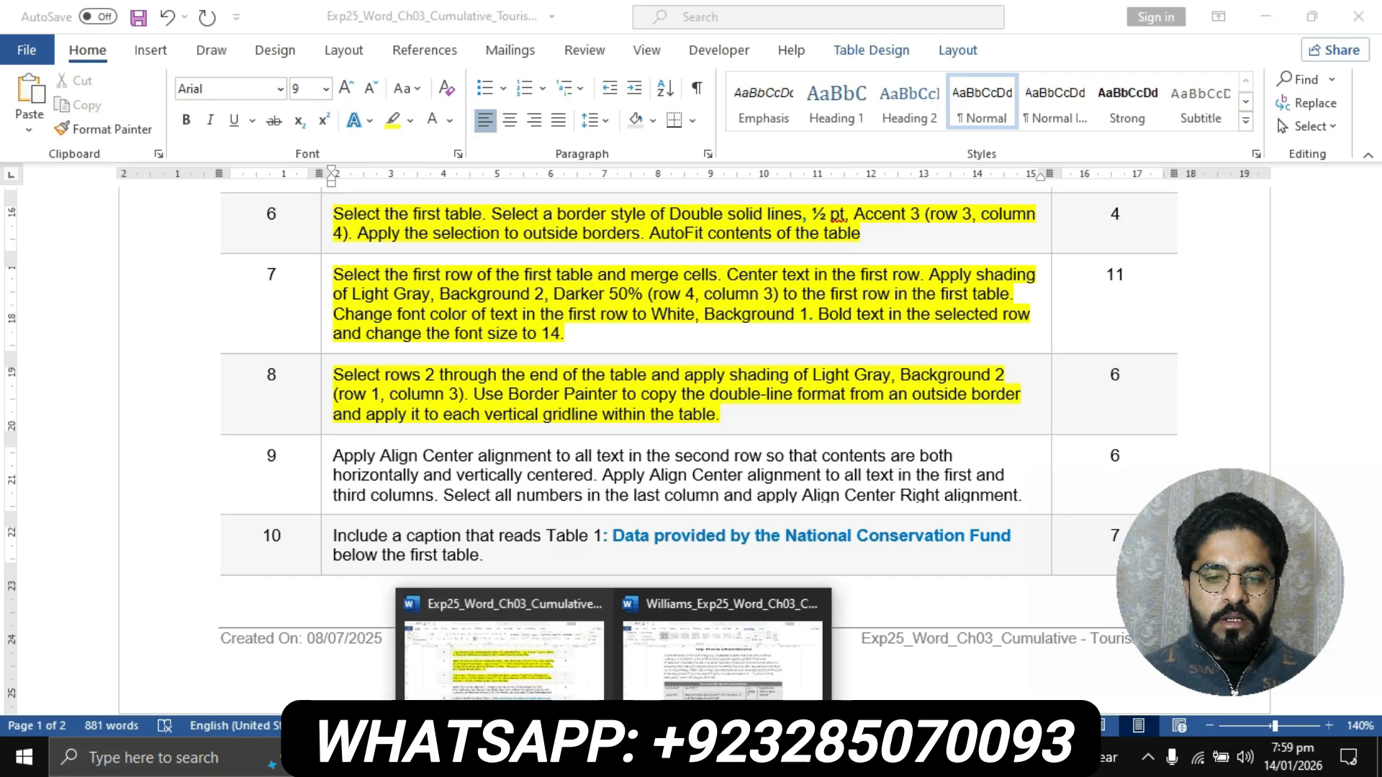
click(723, 652)
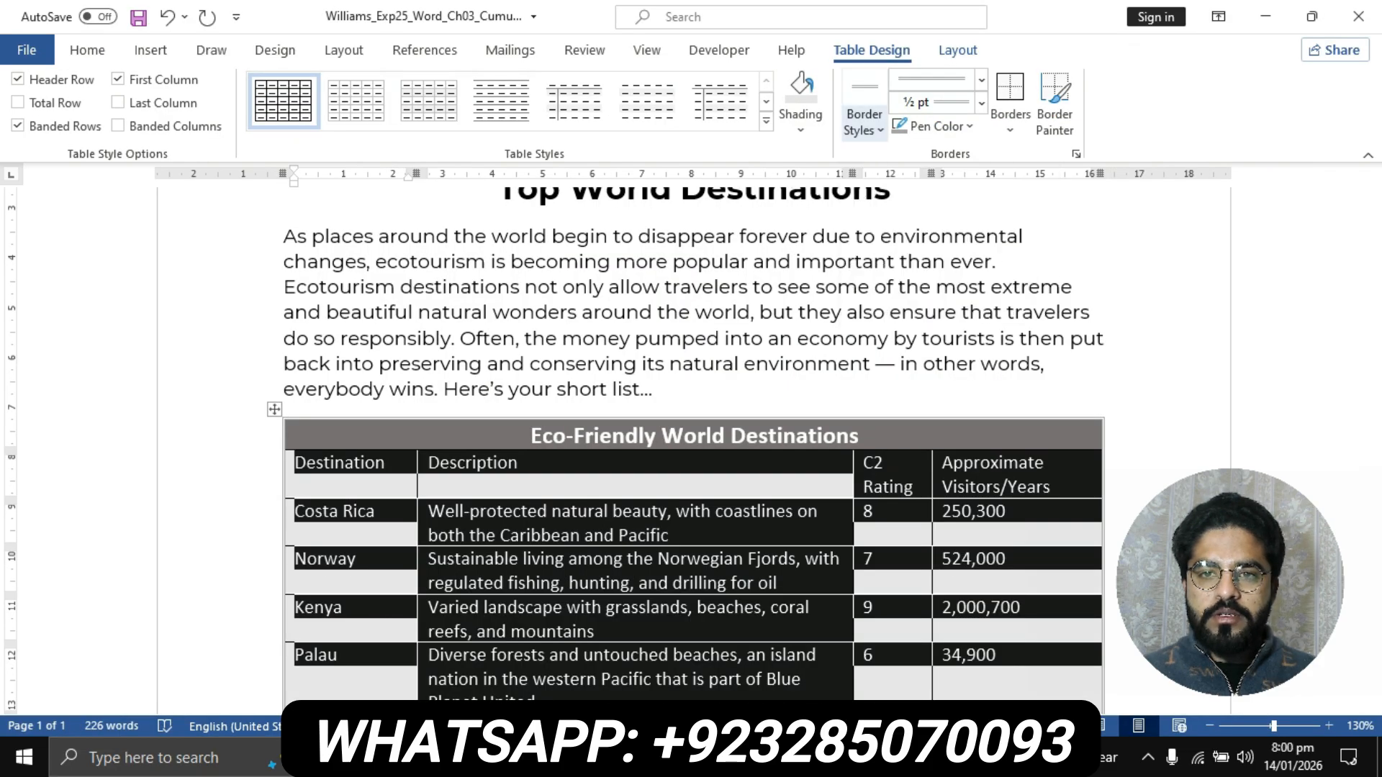
click(864, 122)
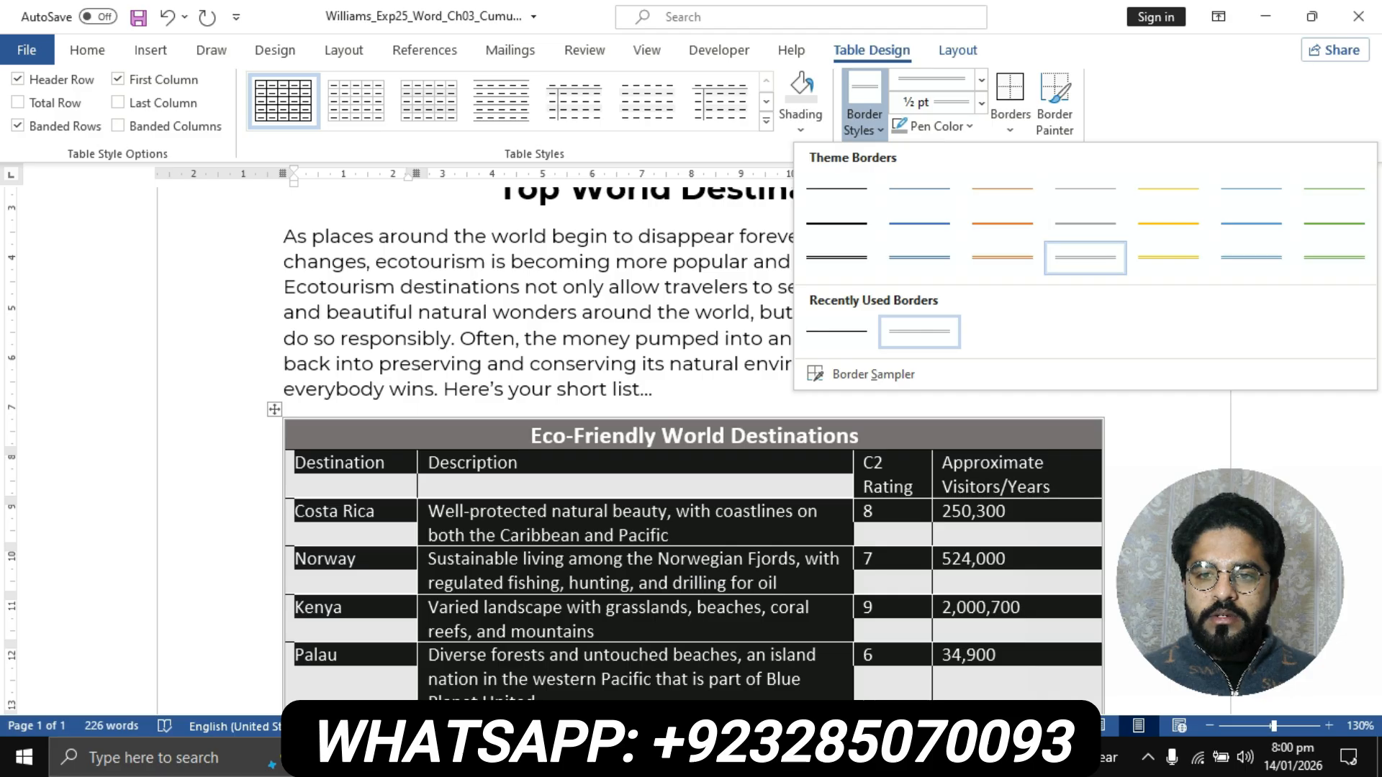
click(1085, 257)
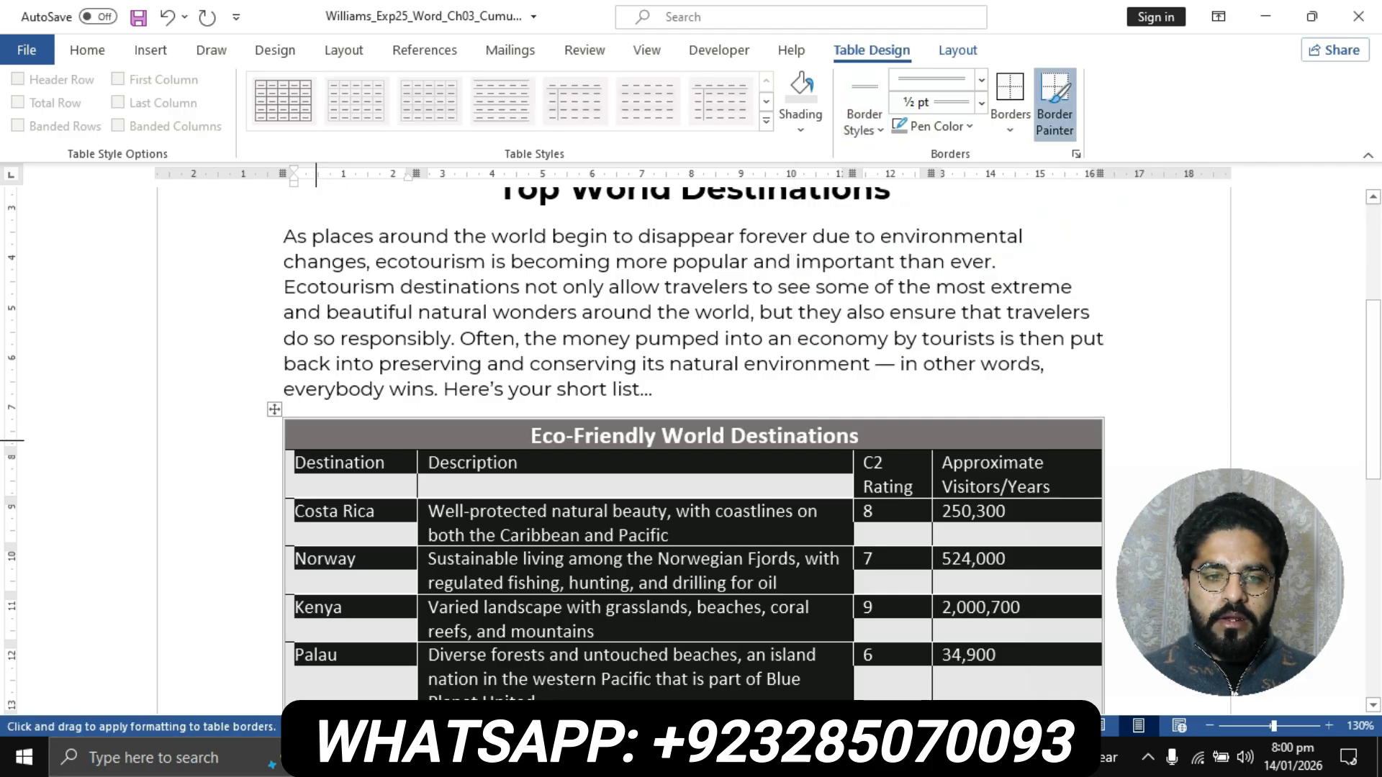
scroll(288, 424, down, 1)
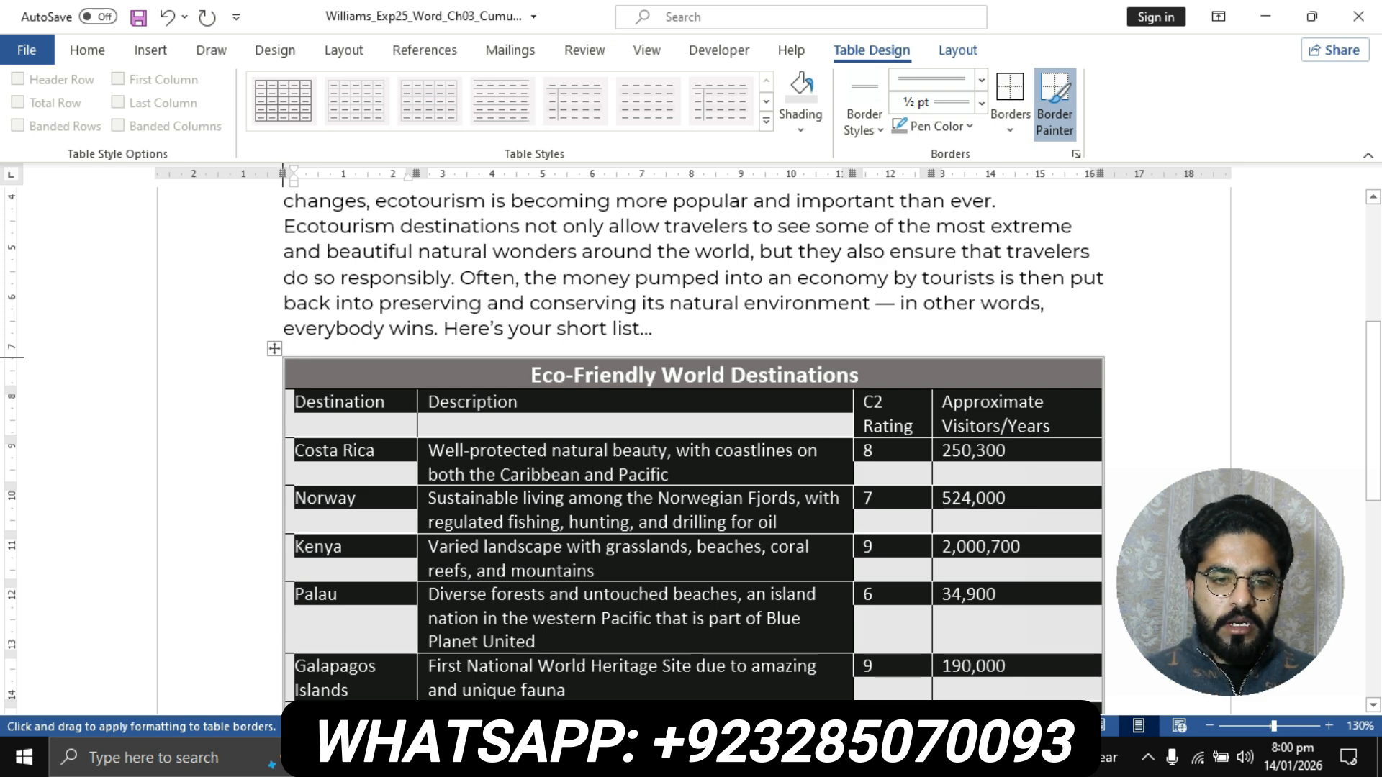
mouse_move(283, 357)
mouse_down()
mouse_move(285, 697)
mouse_move(297, 497)
mouse_up()
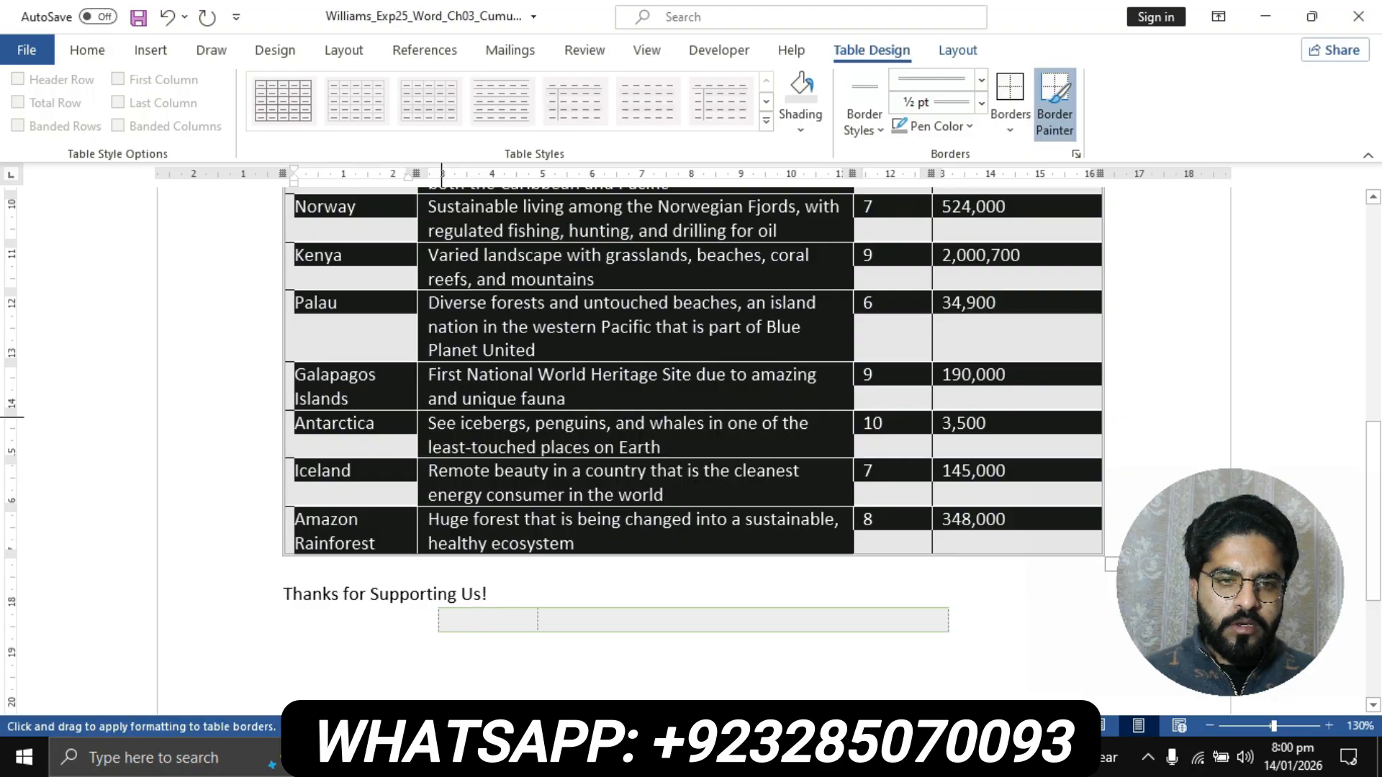
scroll(691, 432, up, 3)
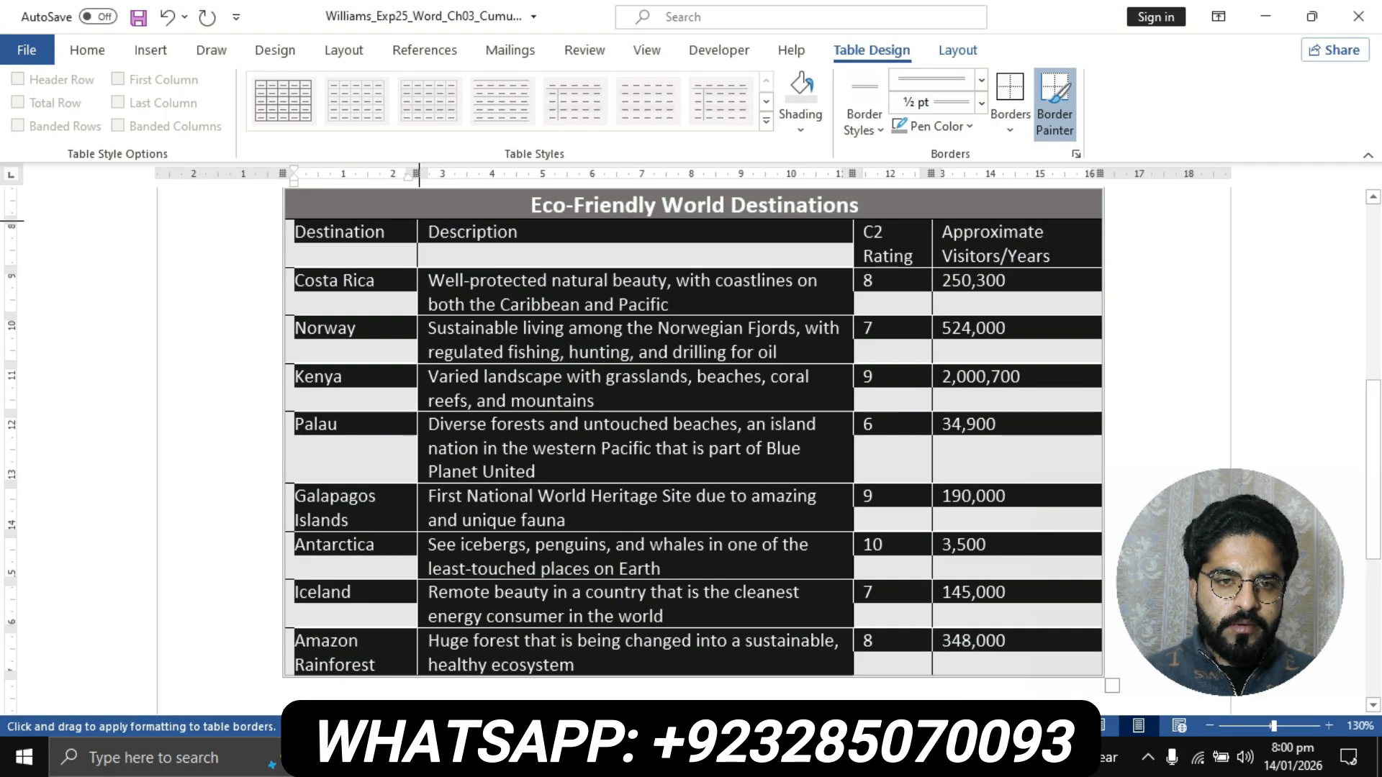
mouse_move(418, 220)
mouse_down()
mouse_move(402, 412)
mouse_move(414, 648)
mouse_up()
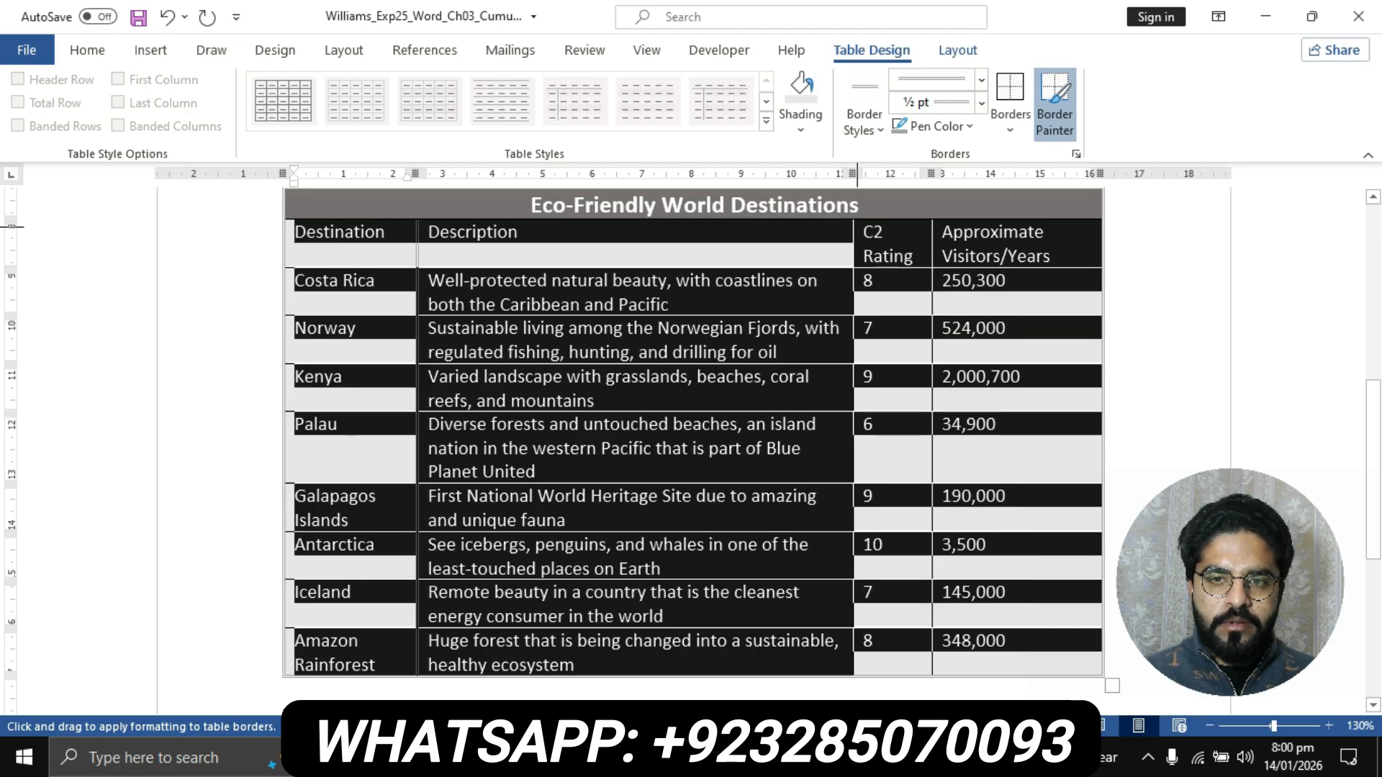
drag(854, 221, 858, 674)
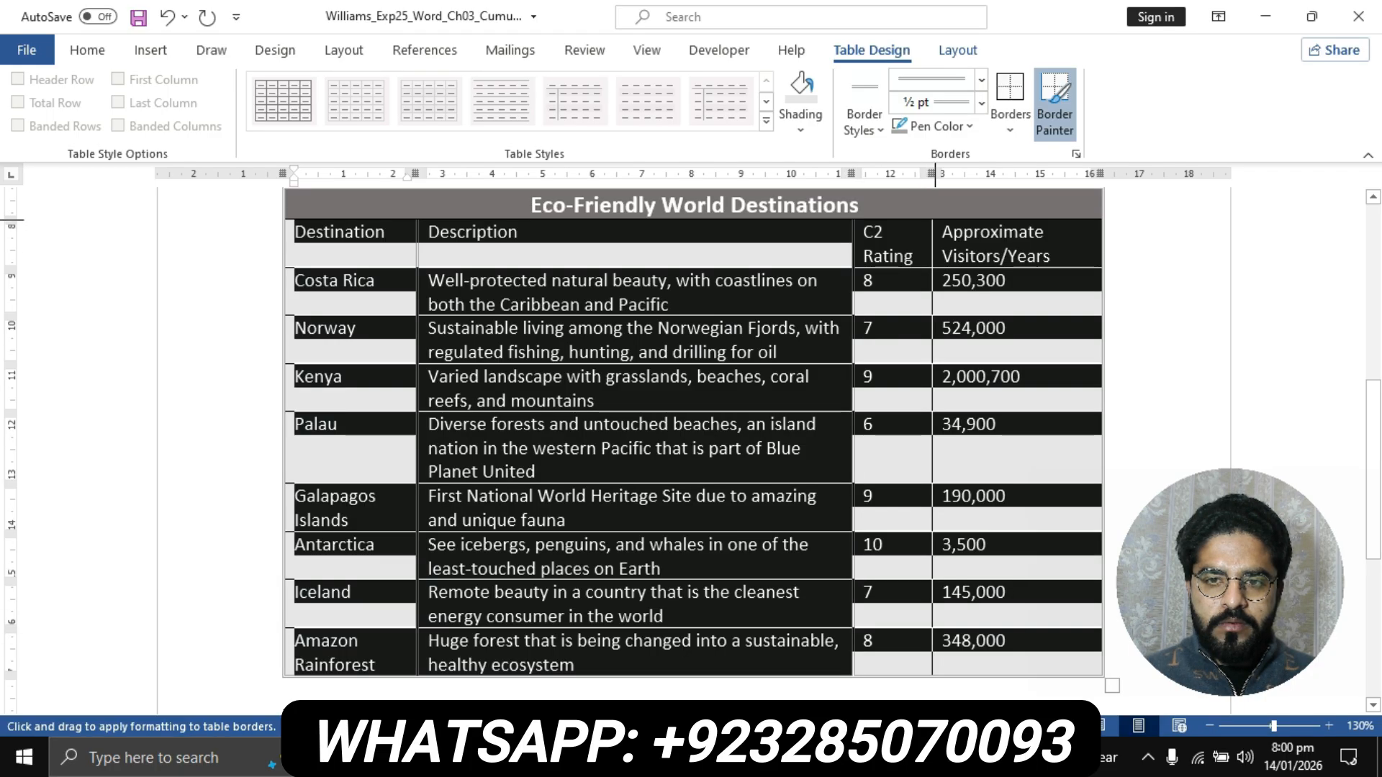
drag(934, 221, 927, 673)
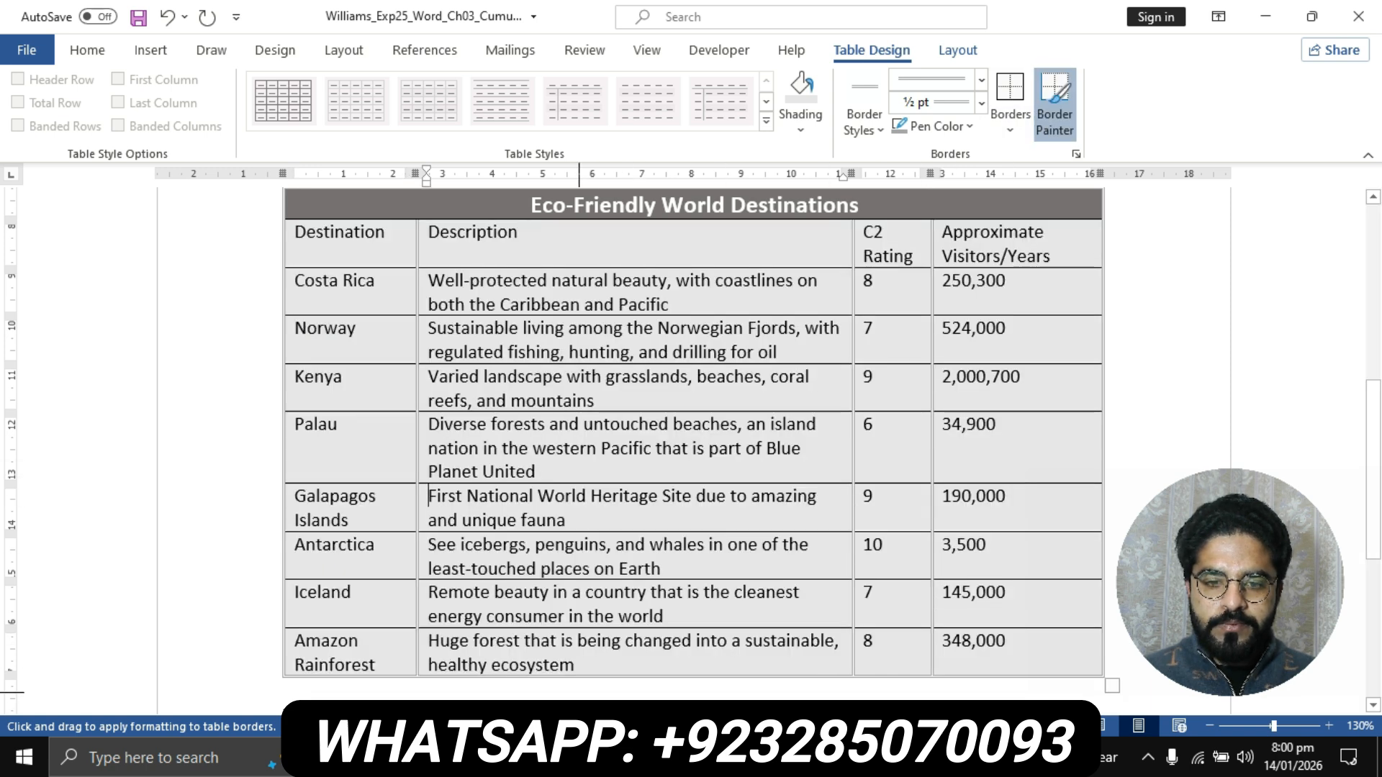
- Return to the instructions document and look through its numbered steps, including the ones still to do from step 9 to step 19
click(613, 757)
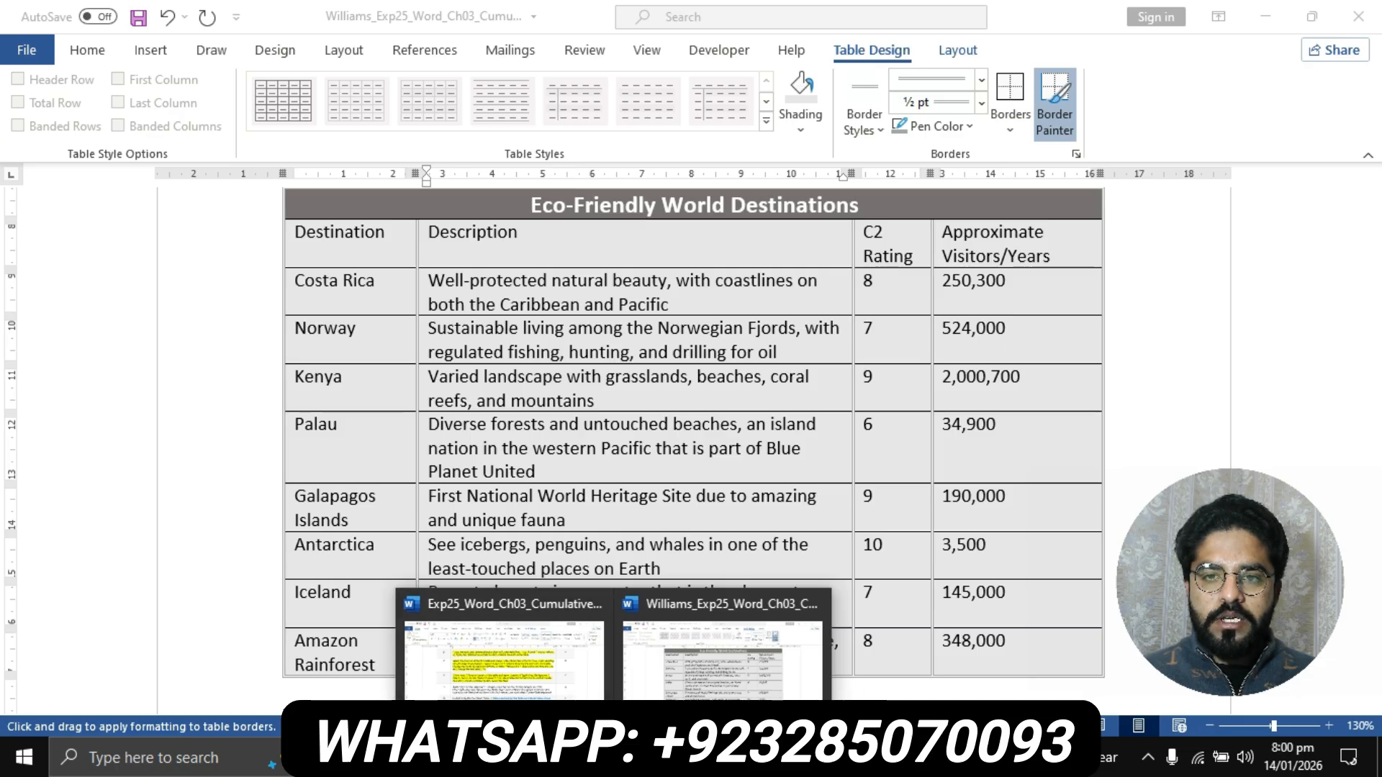
click(722, 660)
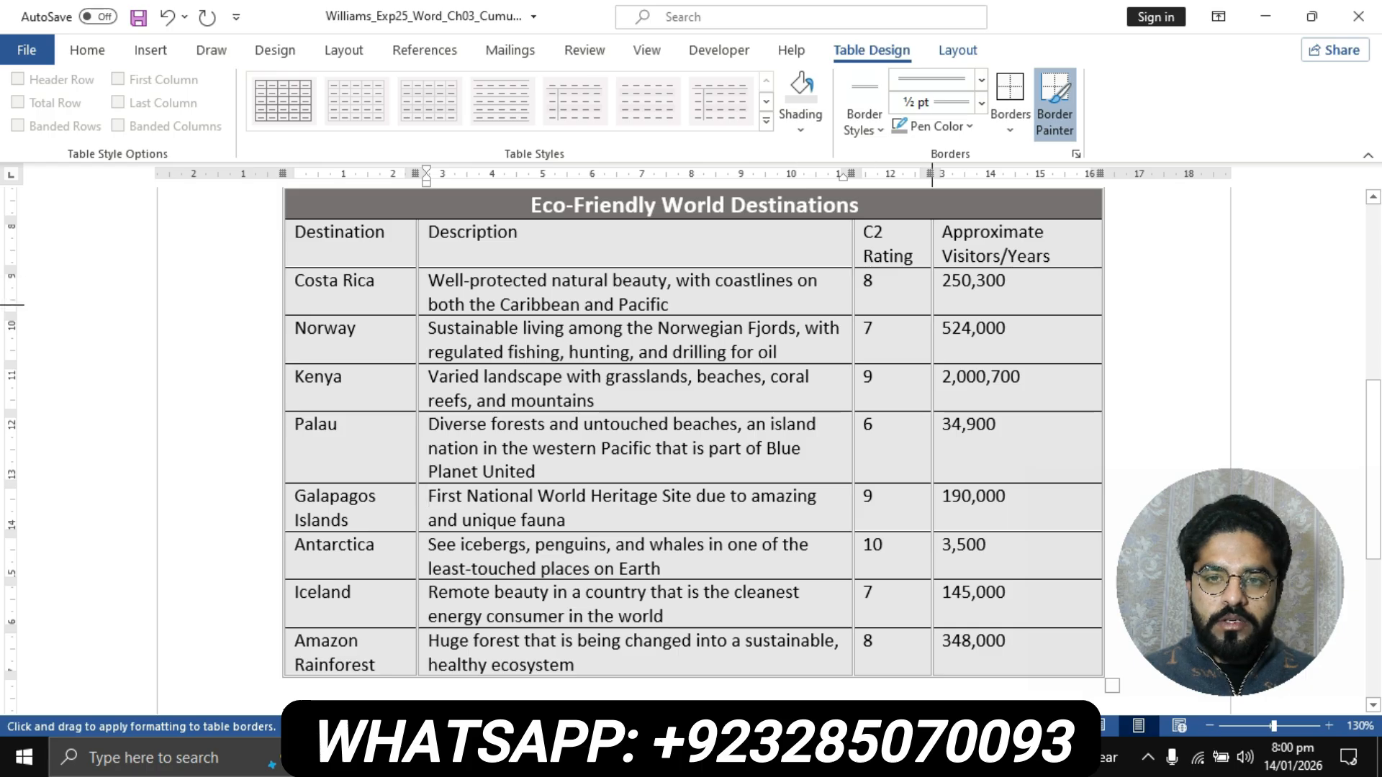
click(614, 758)
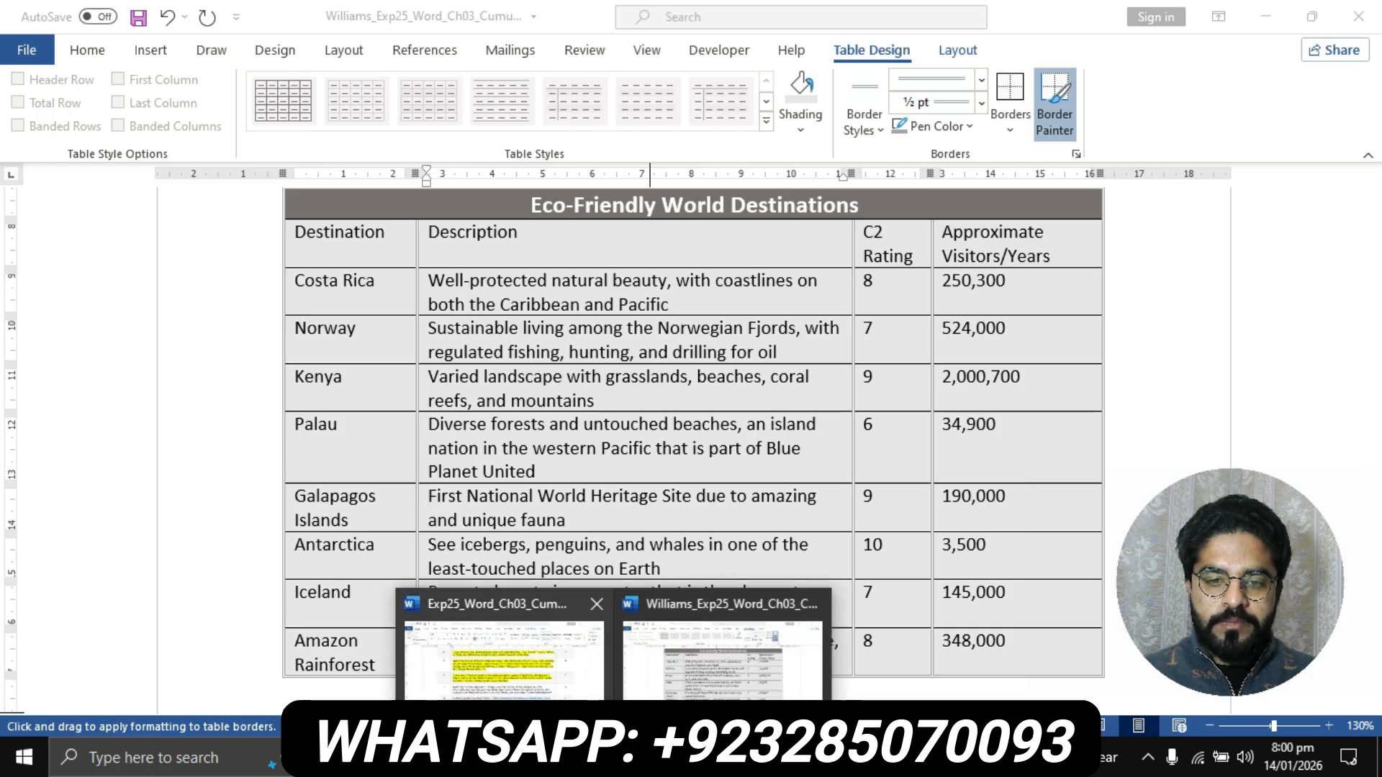
click(503, 648)
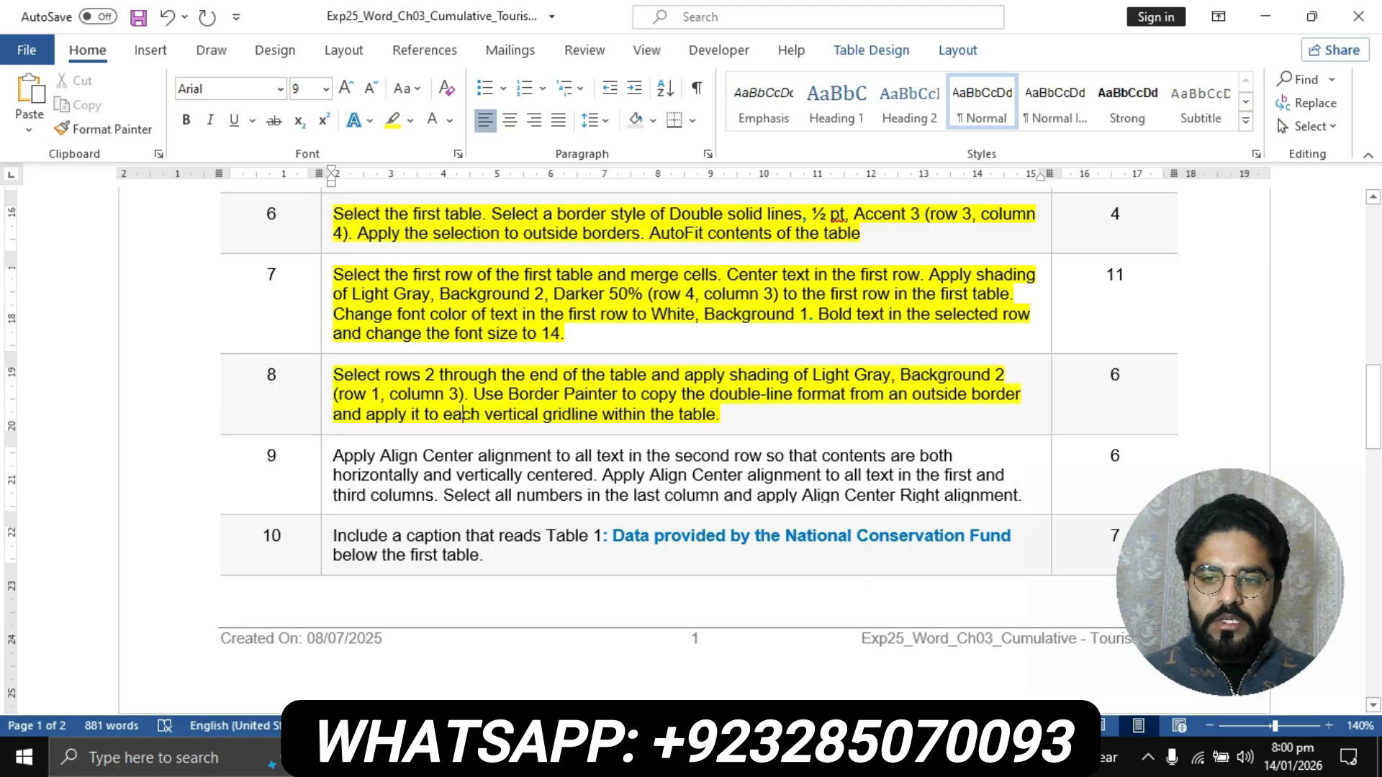
scroll(698, 447, up, 7)
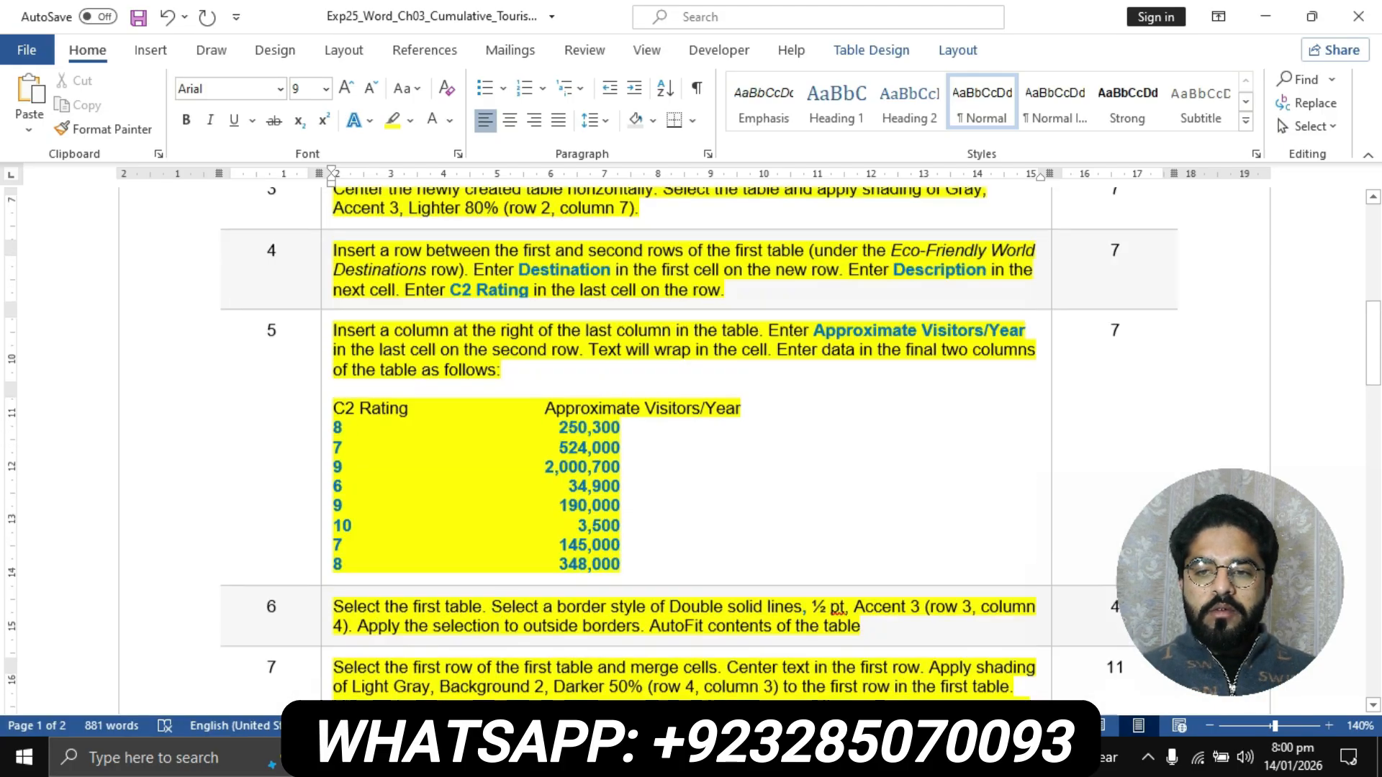
scroll(698, 446, down, 6)
scroll(698, 446, down, 15)
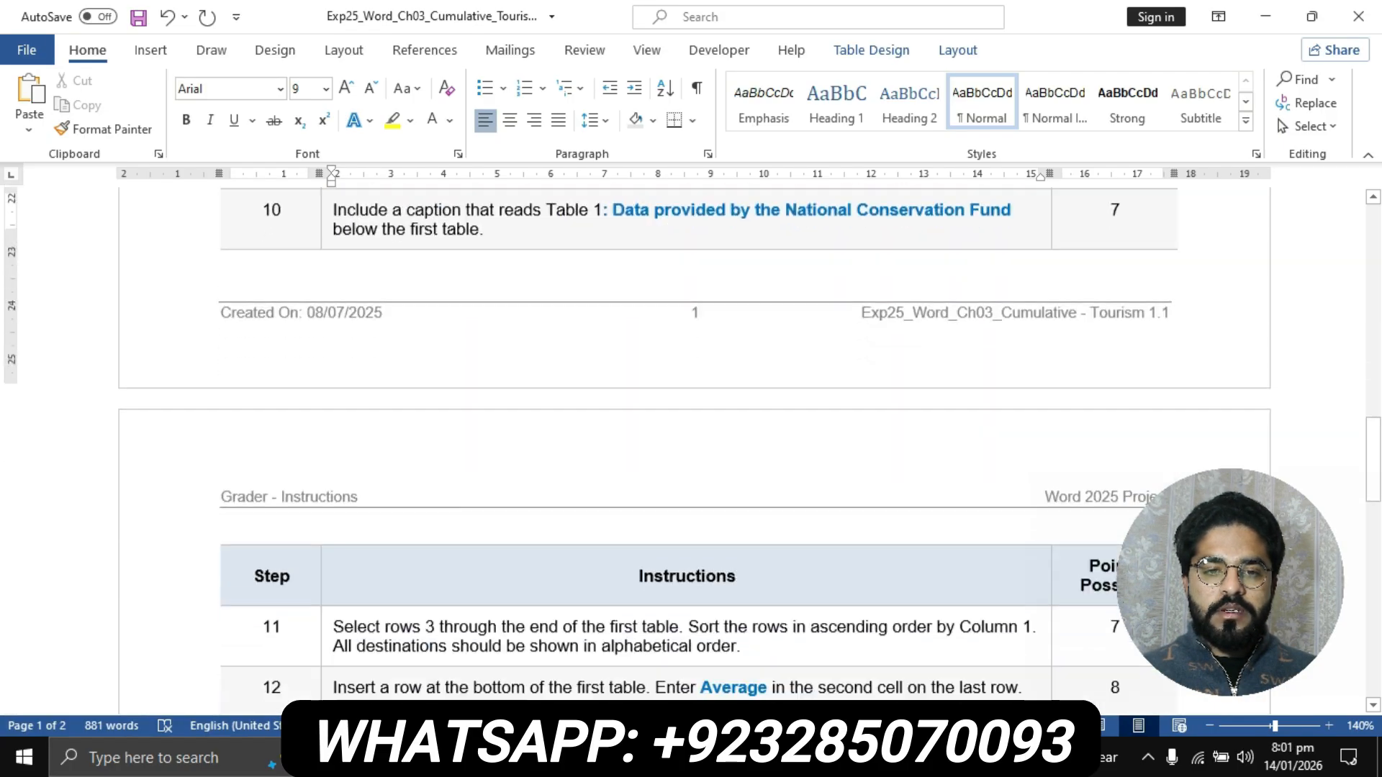
scroll(698, 446, down, 3)
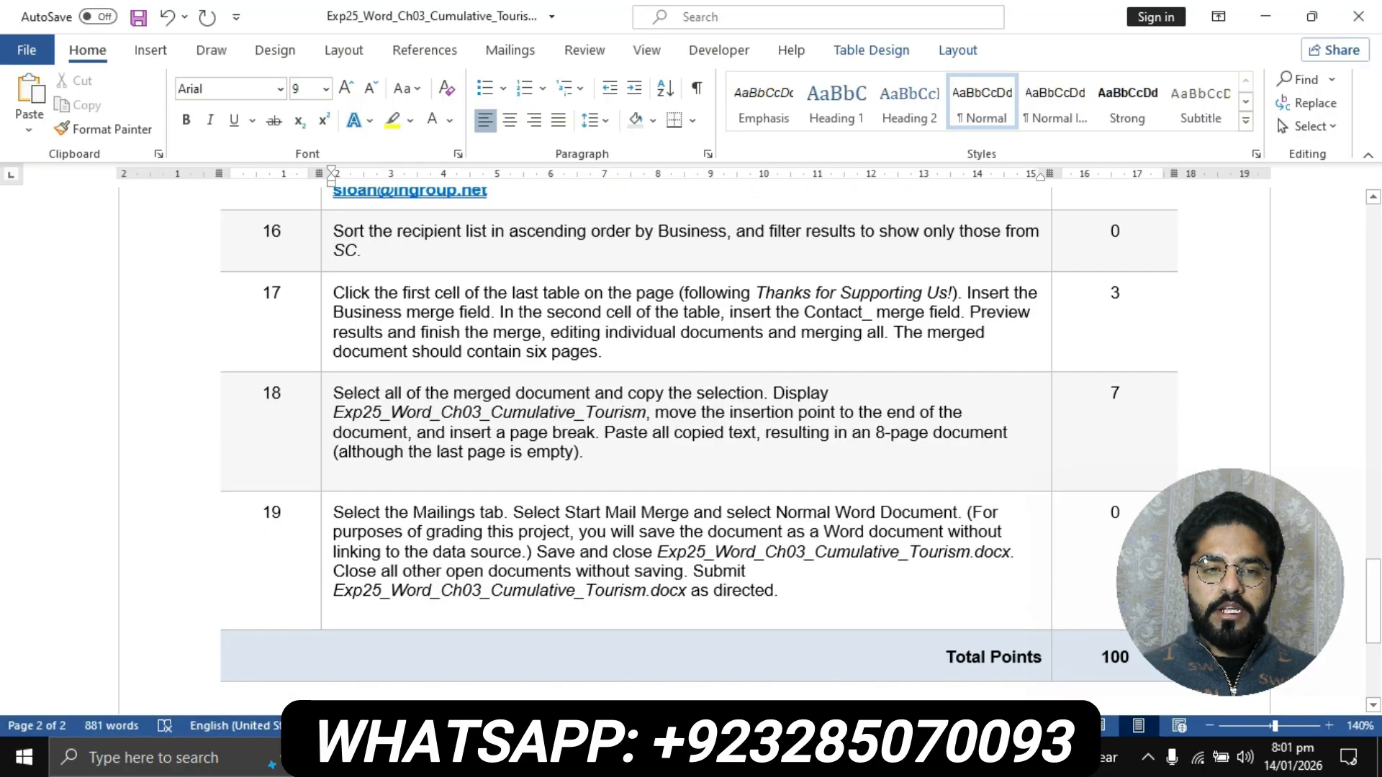
scroll(698, 446, up, 8)
scroll(698, 446, up, 15)
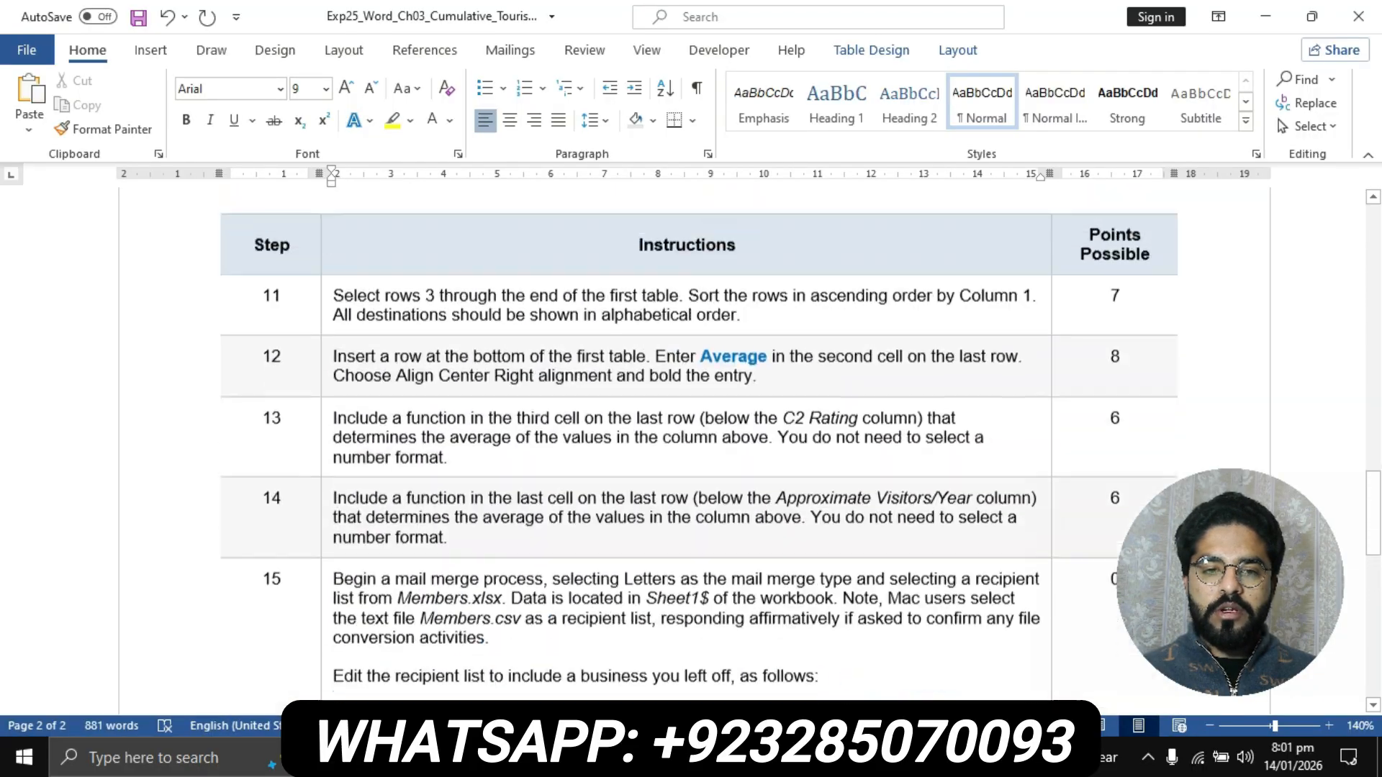
scroll(698, 446, up, 10)
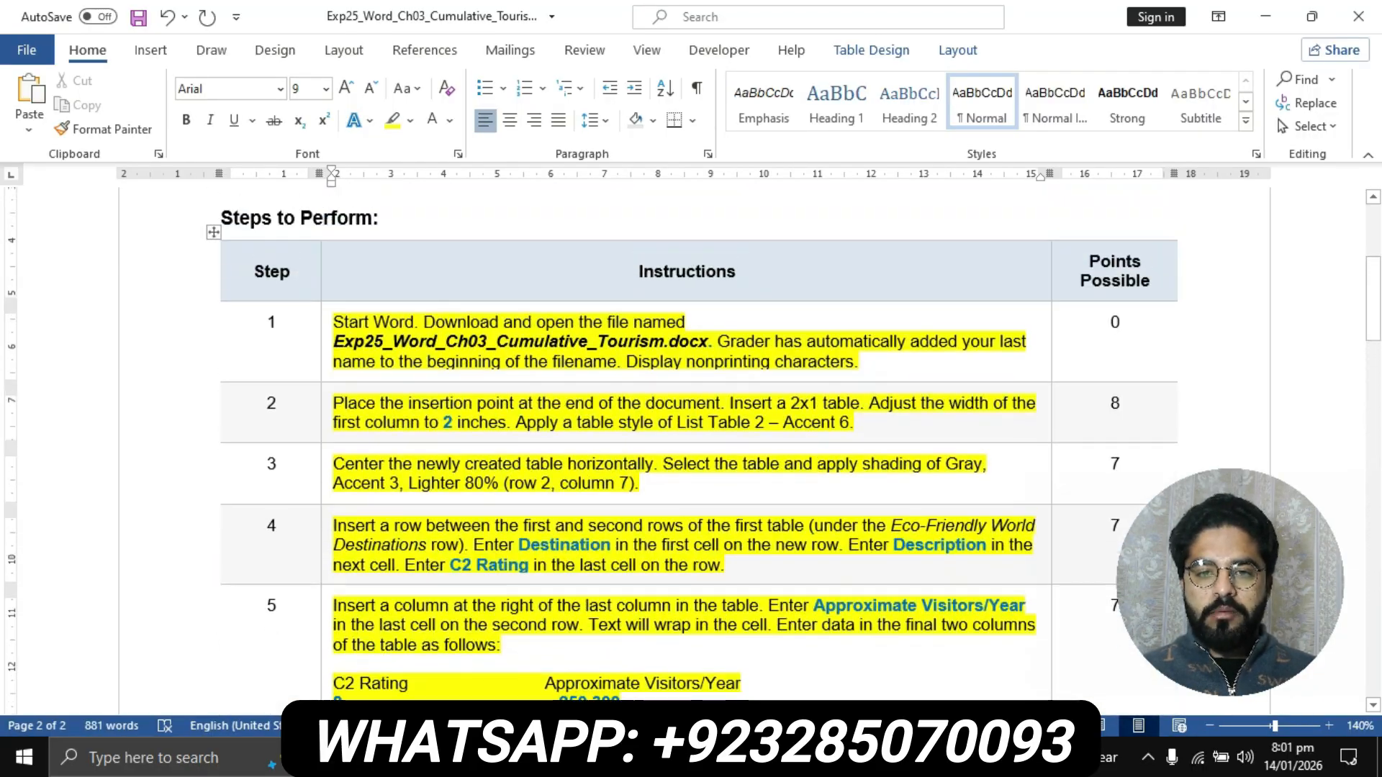